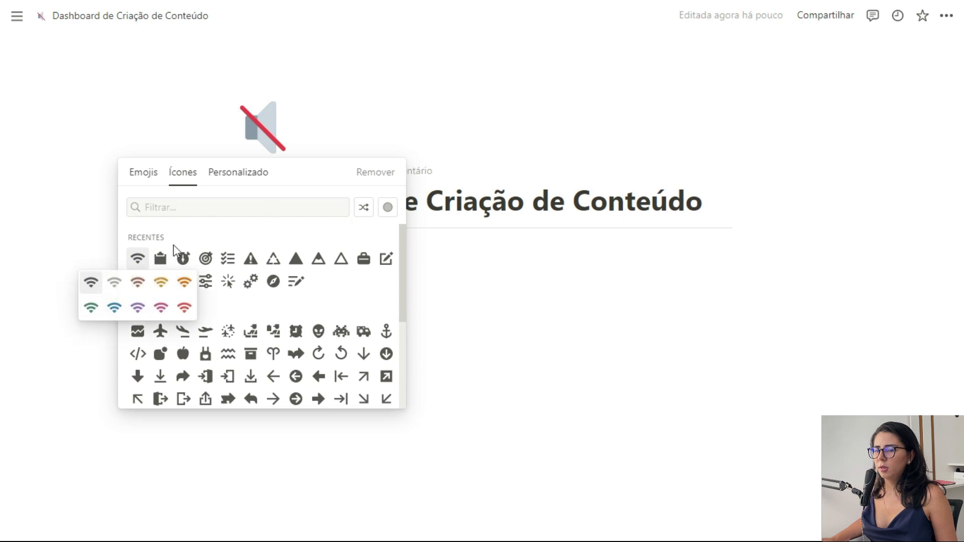
Step: Replace the page icon with a dark grey Wi-Fi symbol, with Perguntar sempre turned off
left_click(90, 284)
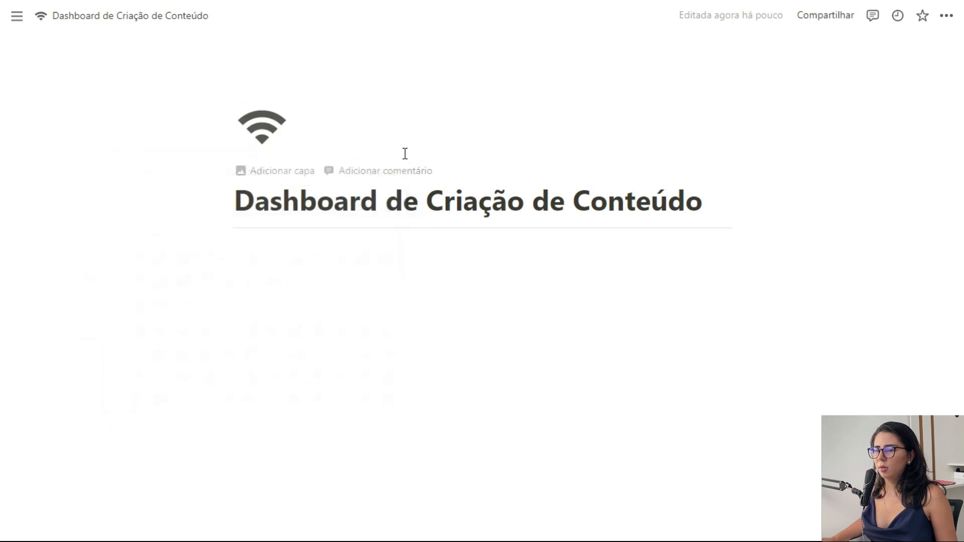
left_click(272, 132)
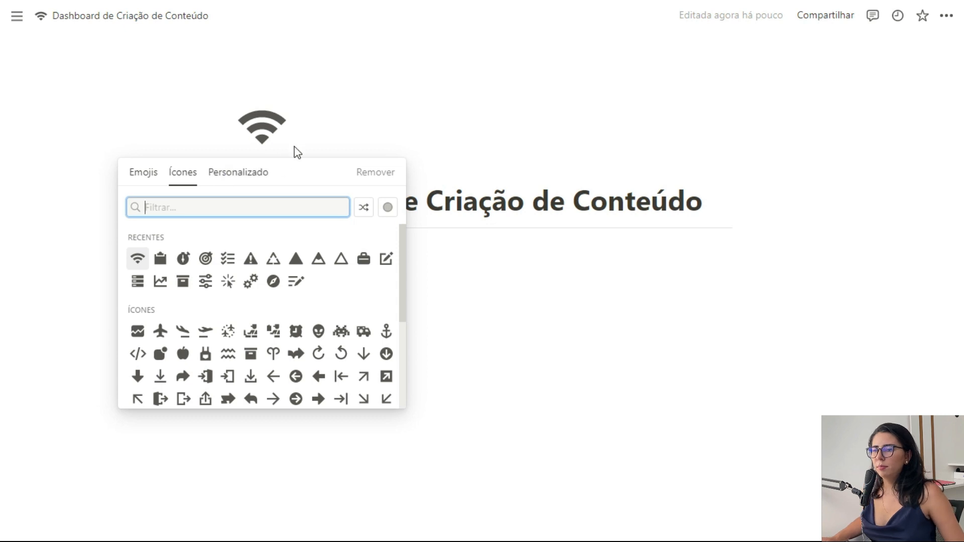
left_click(388, 207)
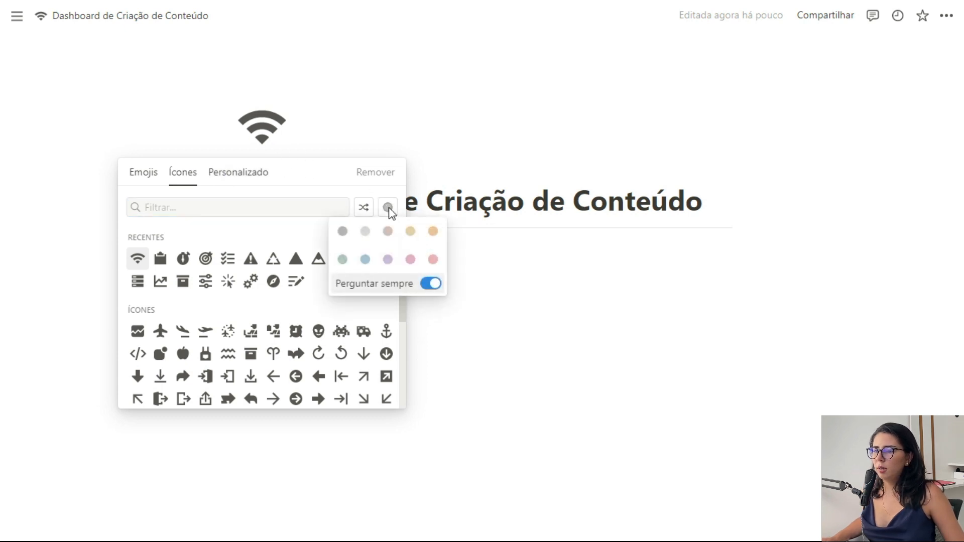
left_click(431, 285)
left_click(343, 231)
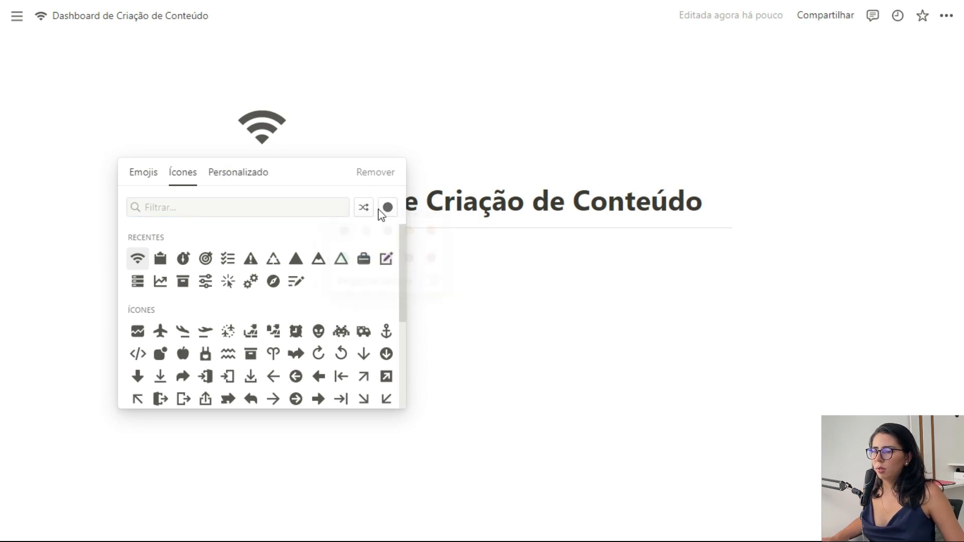
left_click(315, 134)
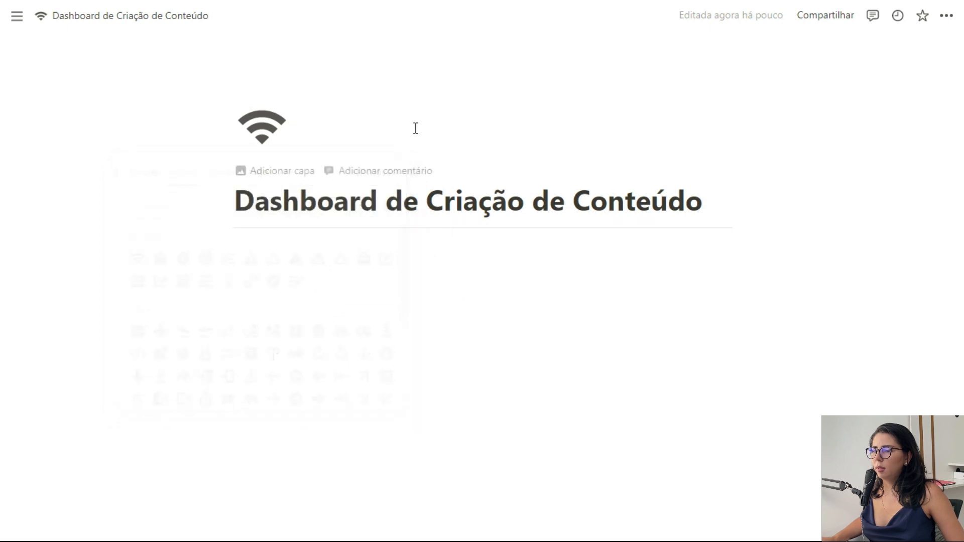
Step: Switch the page to small text and full width
left_click(947, 15)
left_click(929, 118)
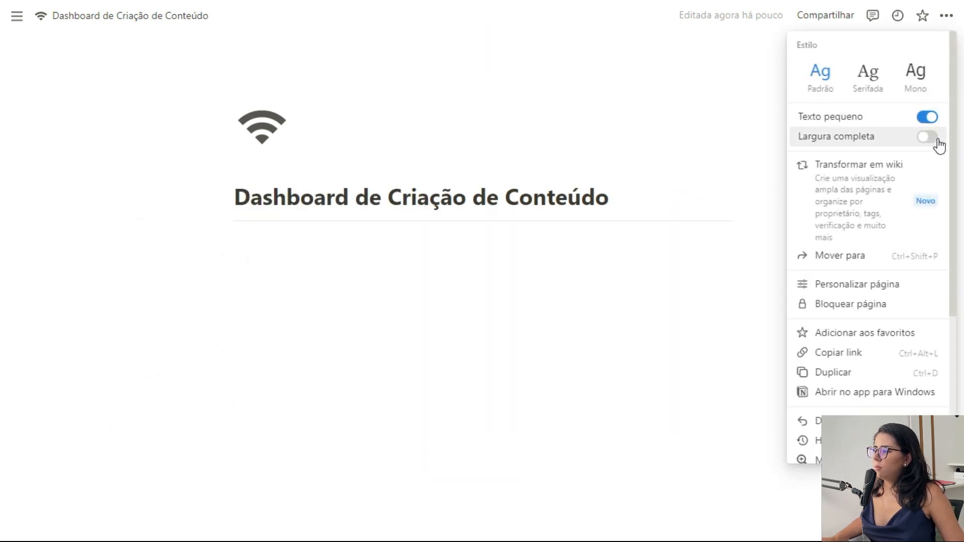
left_click(933, 139)
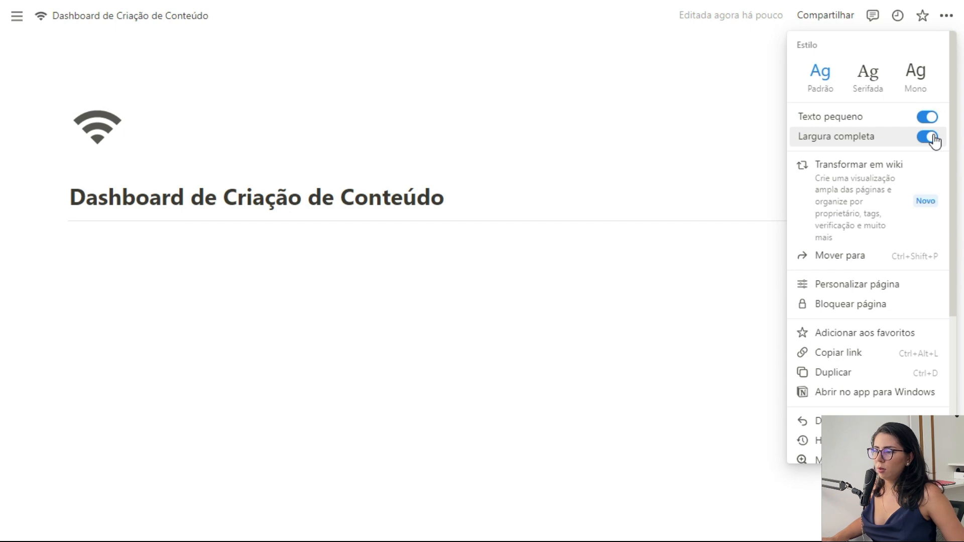
Step: Set Discussões for top-level pages to Desativado in the page customization settings
left_click(799, 286)
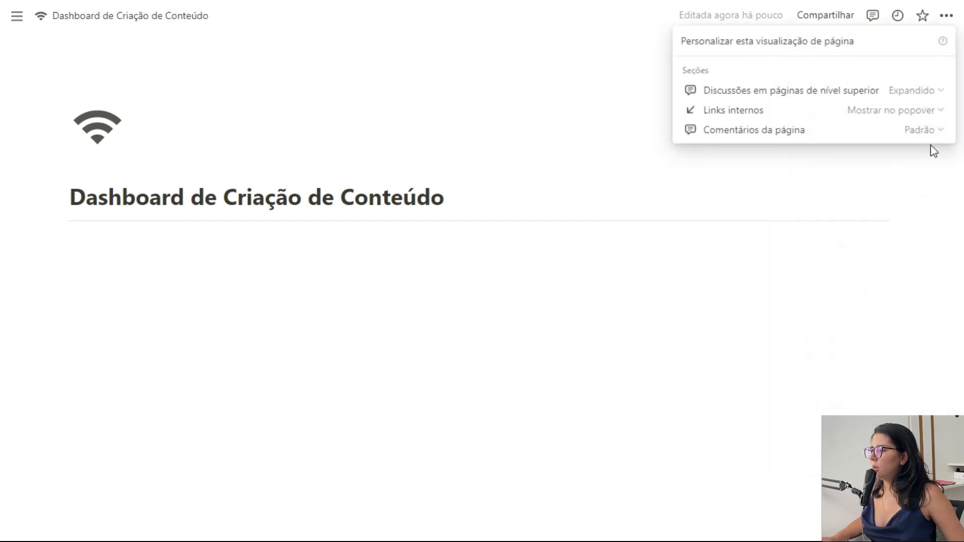
left_click(921, 99)
left_click(851, 132)
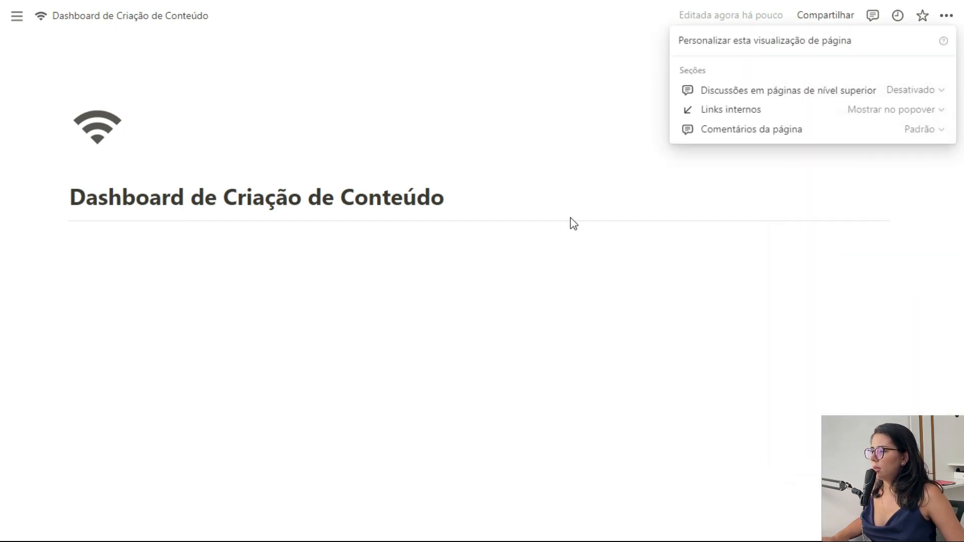
left_click(531, 247)
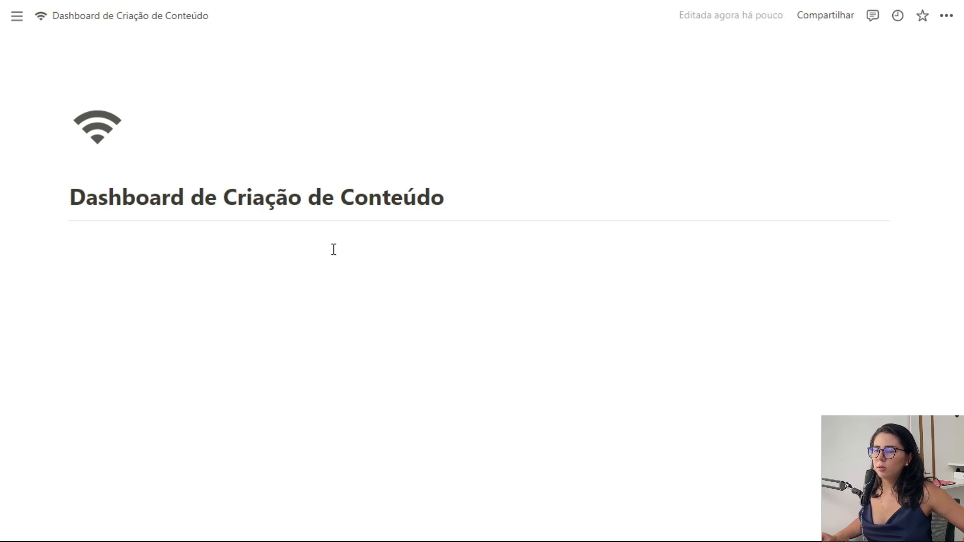
Step: Start a slash command on the empty line below the title to list database view blocks
left_click(173, 278)
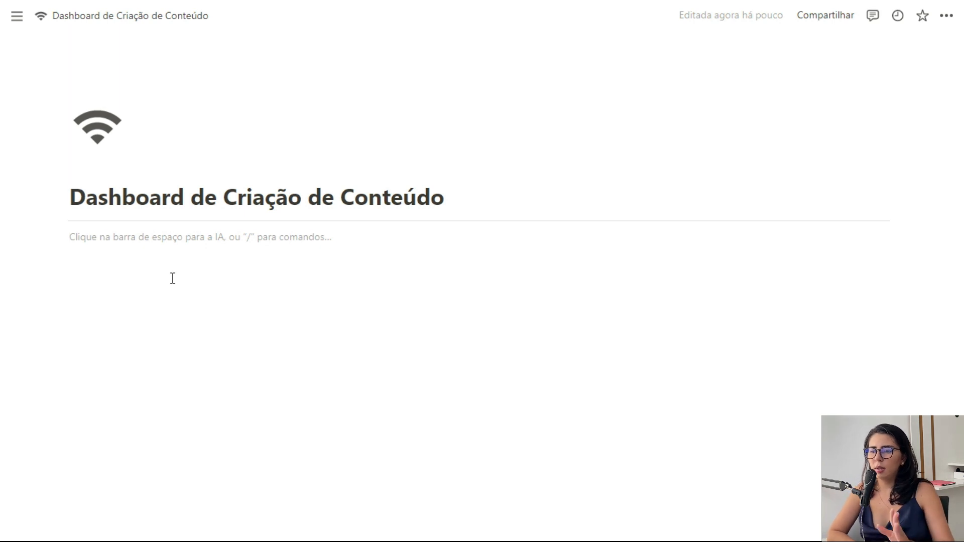
type("/pa")
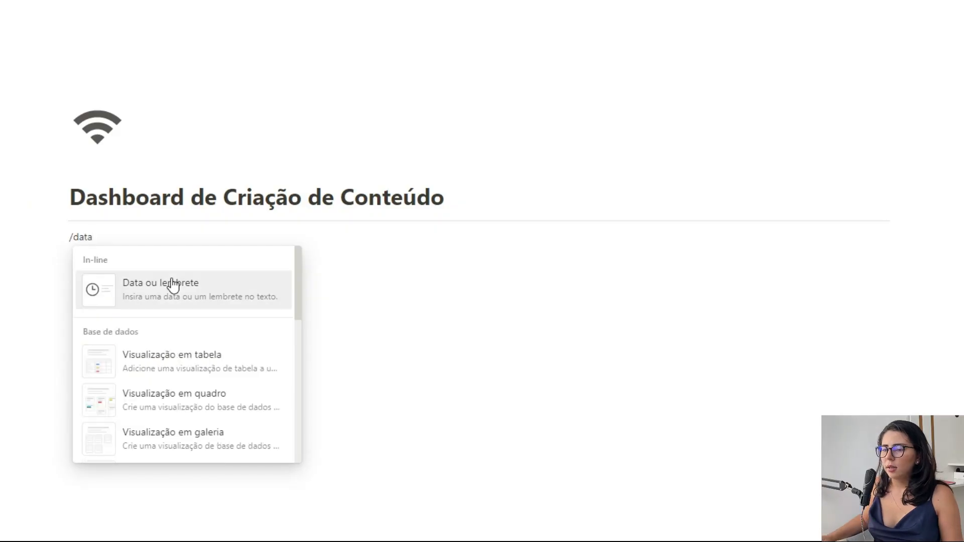
Step: Insert a table view with a new database named Redes Sociais
left_click(183, 355)
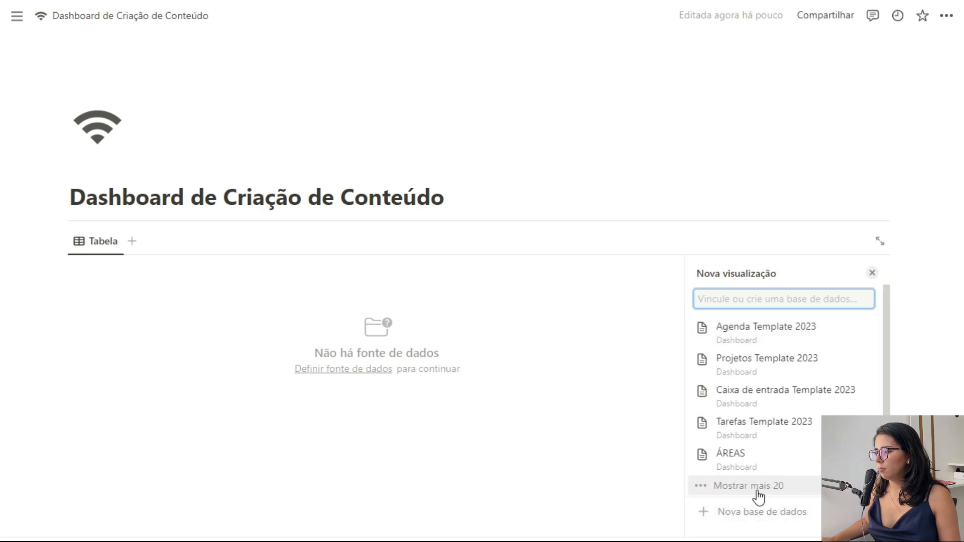
left_click(738, 514)
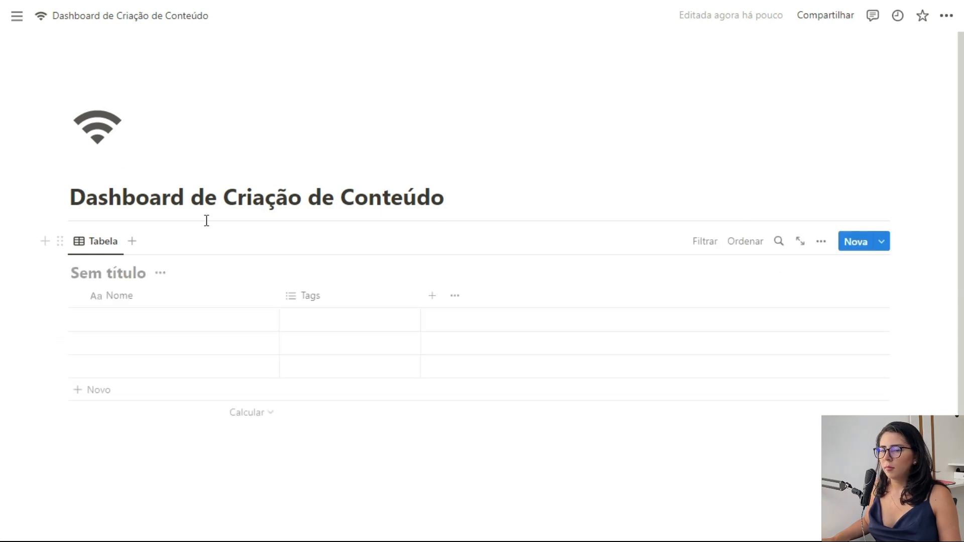
type("Redes Sociais")
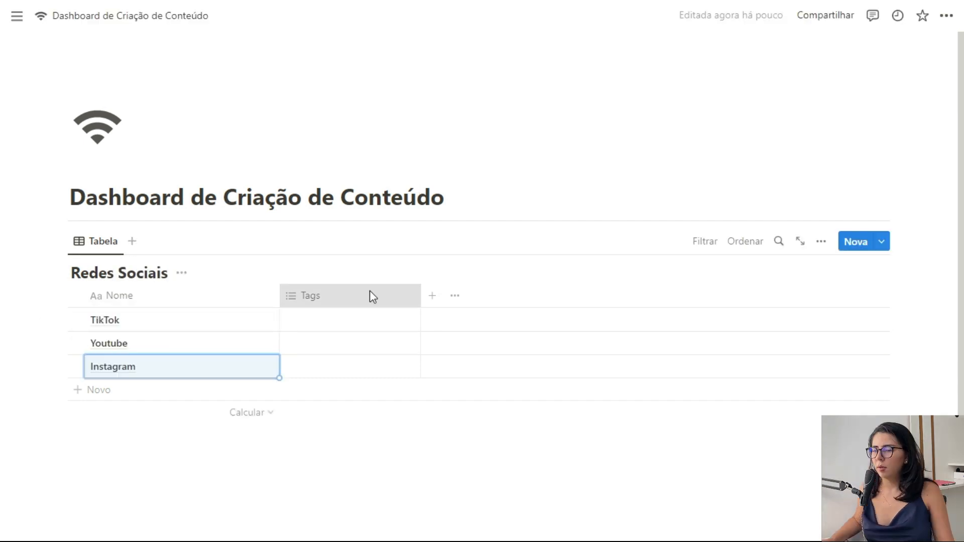
Step: Replace the Tags column with a Meu perfil URL column for profile links
left_click(370, 294)
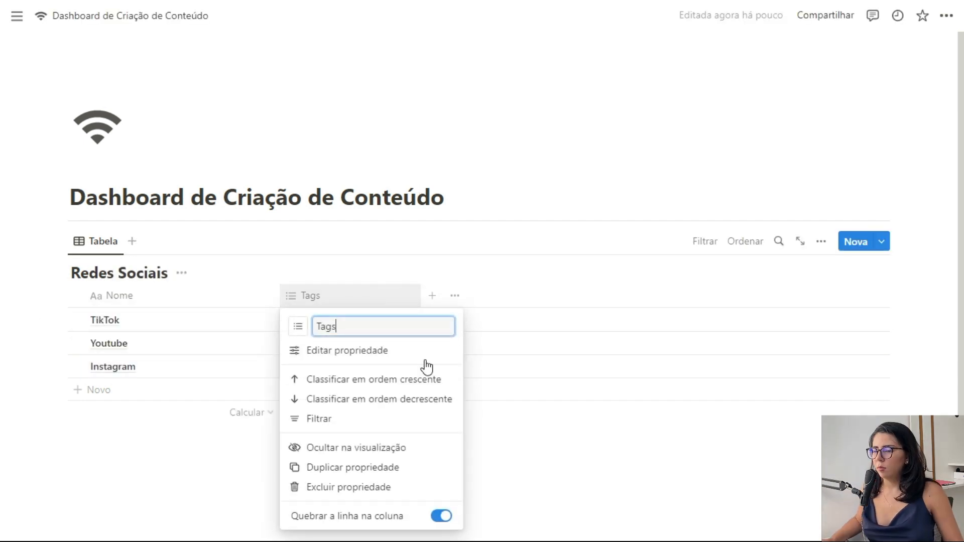
left_click(346, 486)
left_click(499, 282)
scroll(294, 251, "down", 1)
left_click(292, 244)
scroll(842, 361, "down", 3)
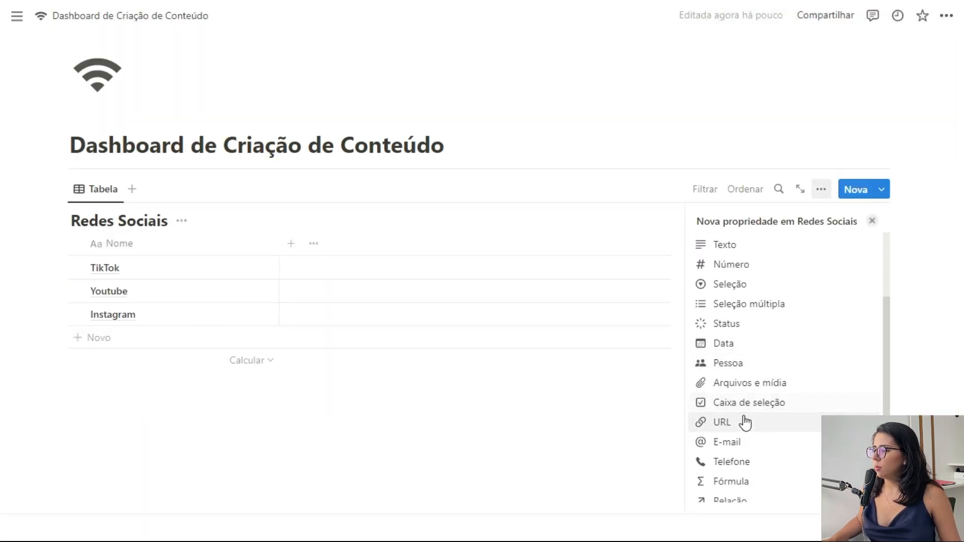
left_click(743, 424)
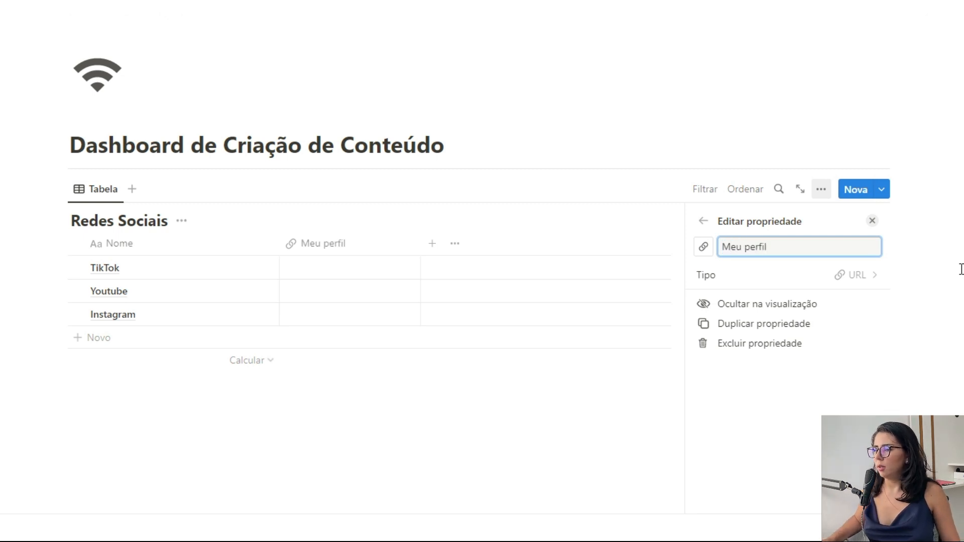
left_click(872, 221)
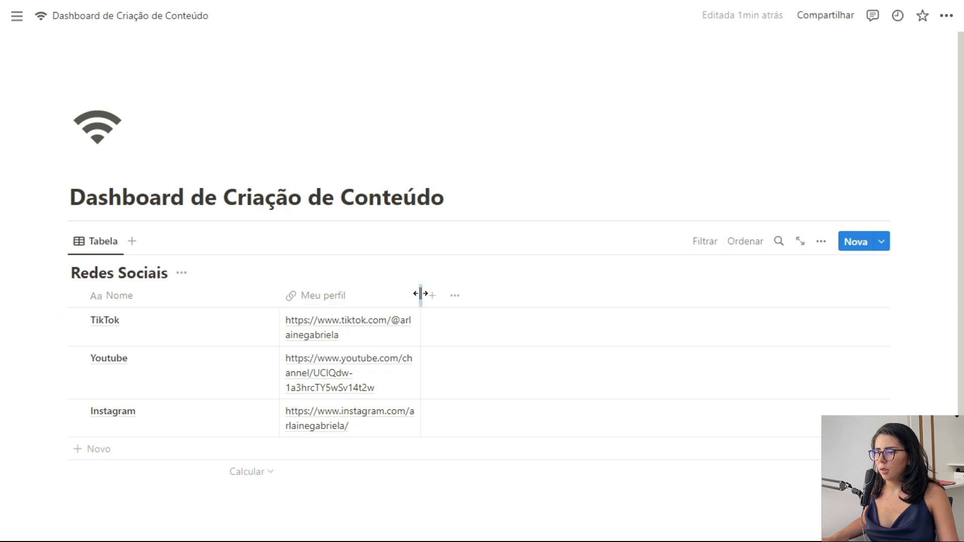
Step: Adjust the Meu perfil column width and turn off Quebrar a linha
left_click_drag(422, 295, 475, 317)
left_click_drag(545, 318, 394, 321)
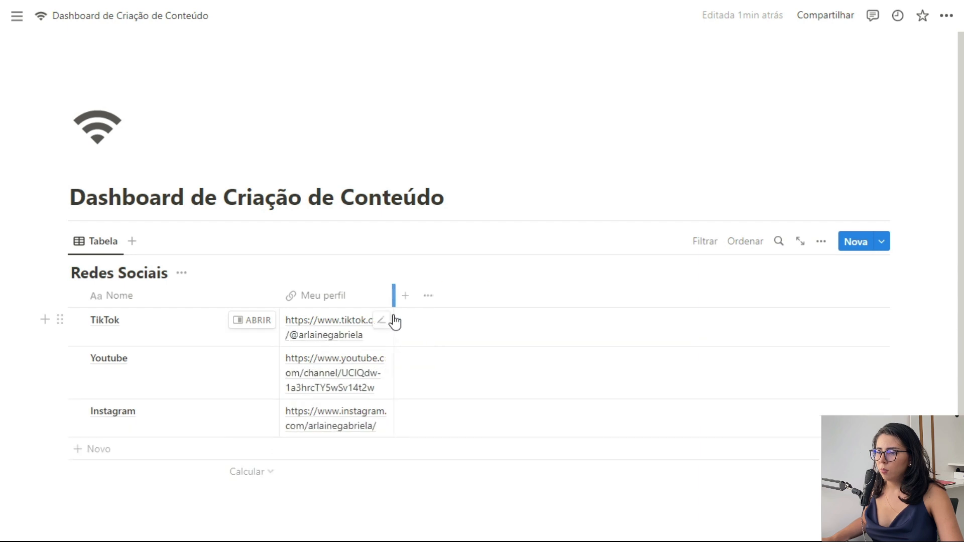
left_click(334, 299)
left_click(442, 517)
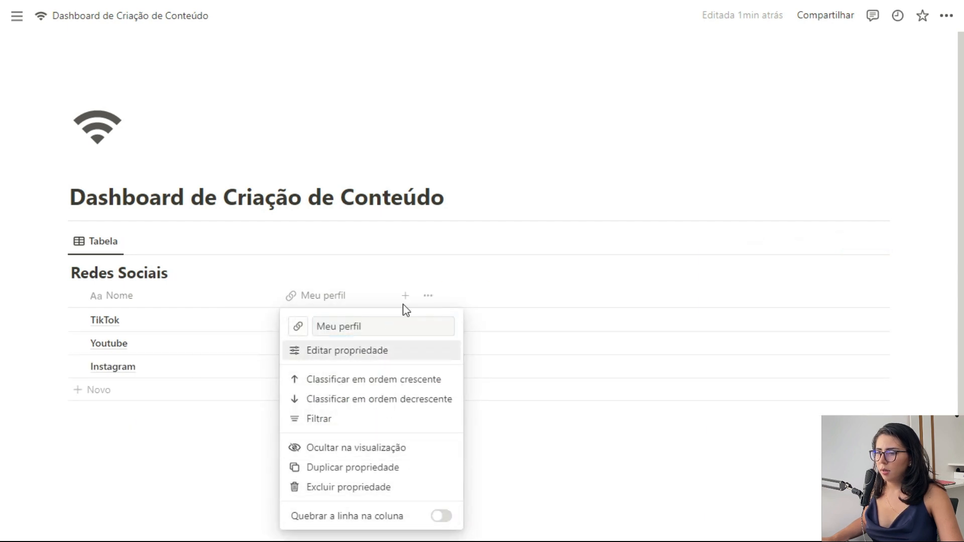
left_click(417, 259)
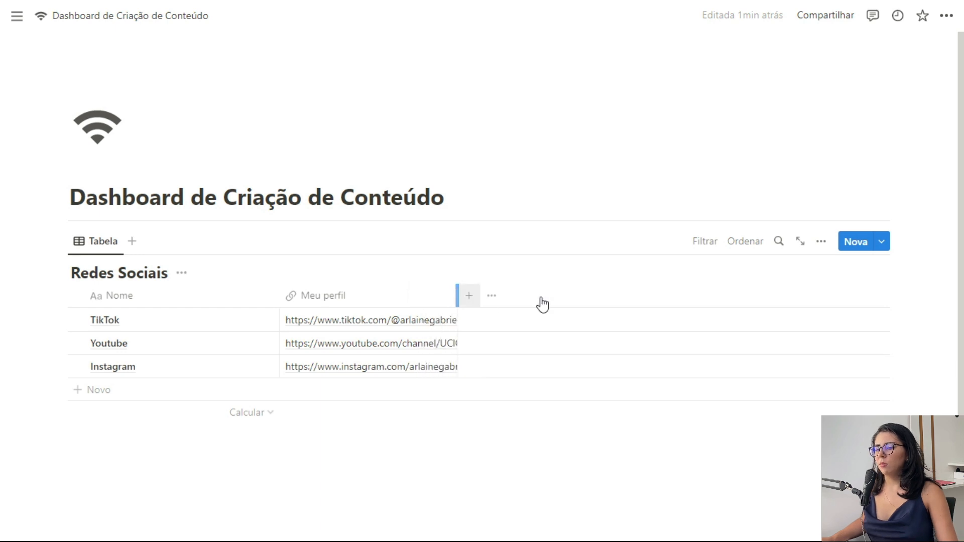
scroll(474, 416, "down", 1)
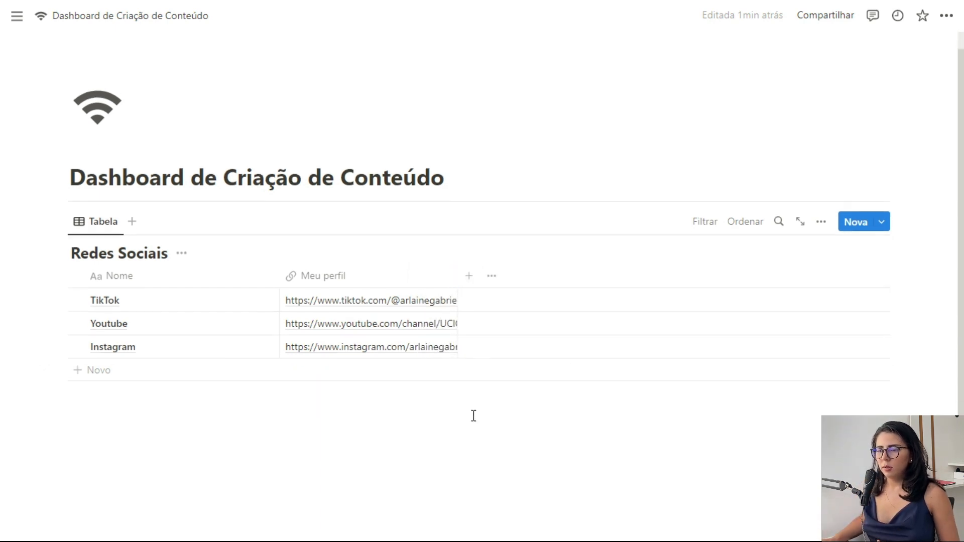
left_click(327, 405)
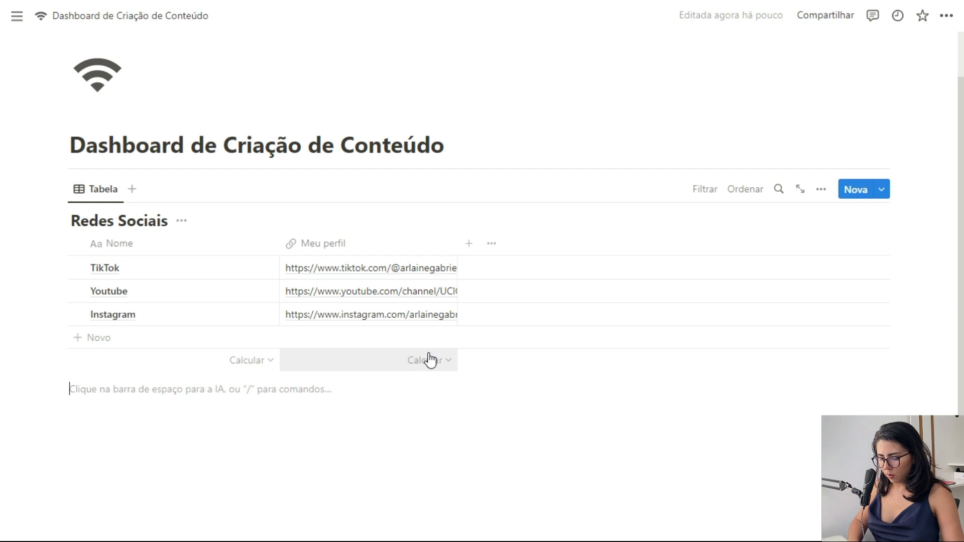
Step: Insert a second table with a new database named Planejamento below Redes Sociais
type("/data")
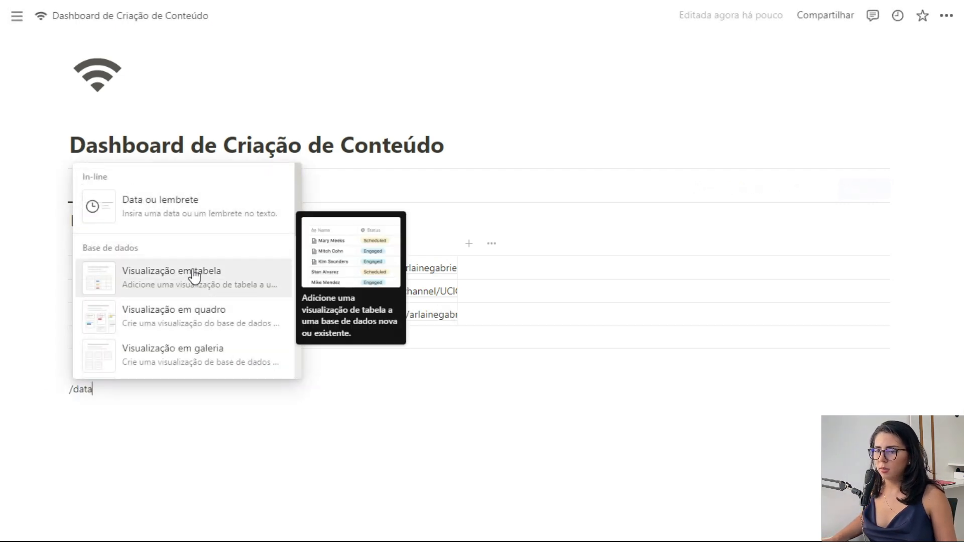
left_click(195, 276)
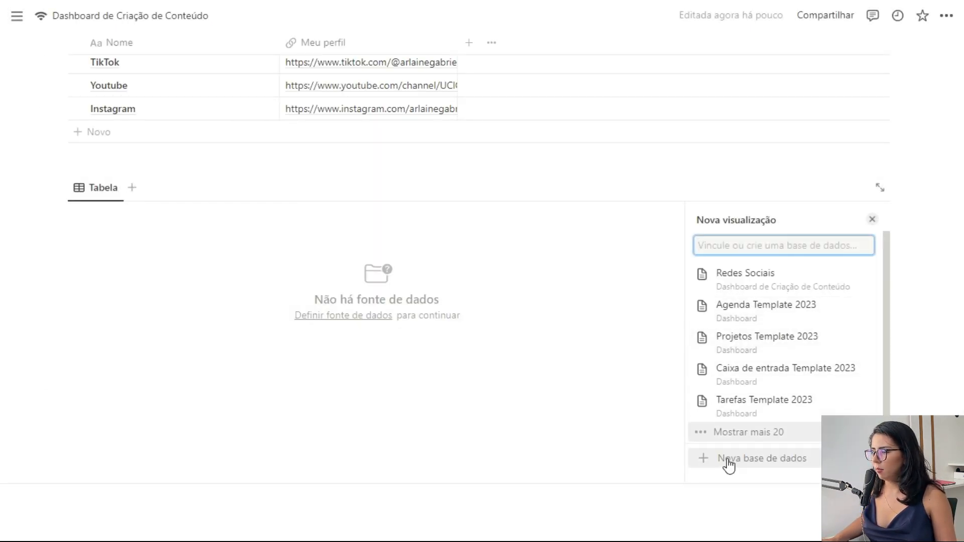
left_click(728, 460)
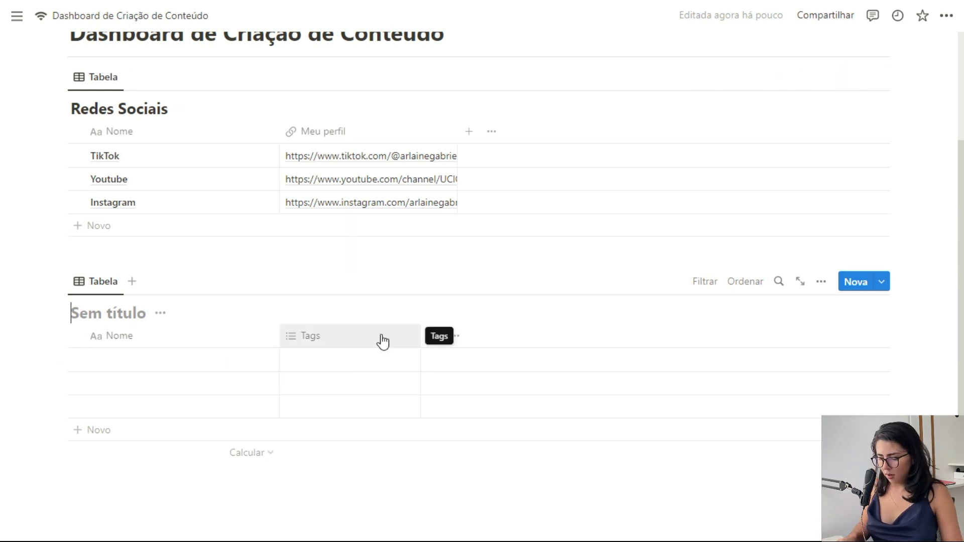
type("Planejamento")
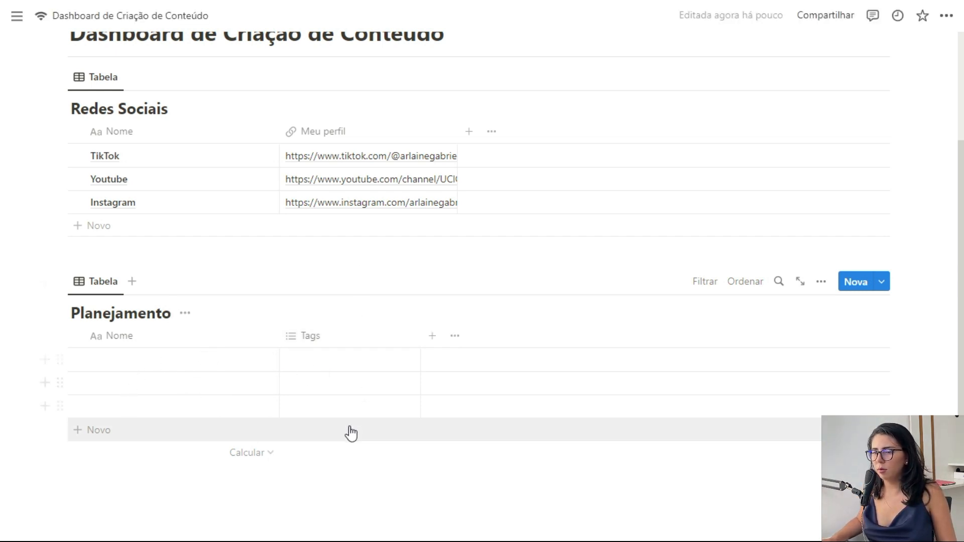
Step: Enter Notion AI, Botões no Notion and Notion Aesthetic as the Planejamento rows
left_click(146, 365)
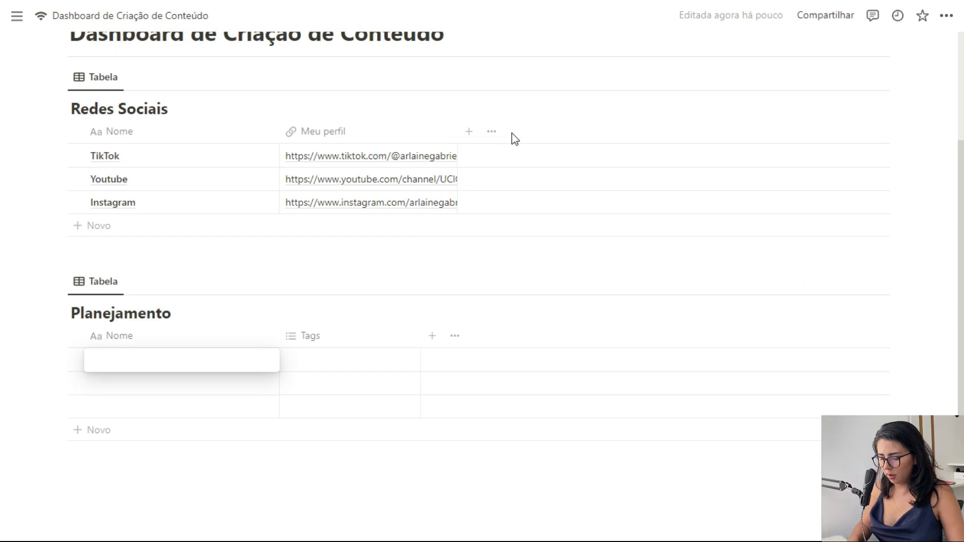
type("Notion AI")
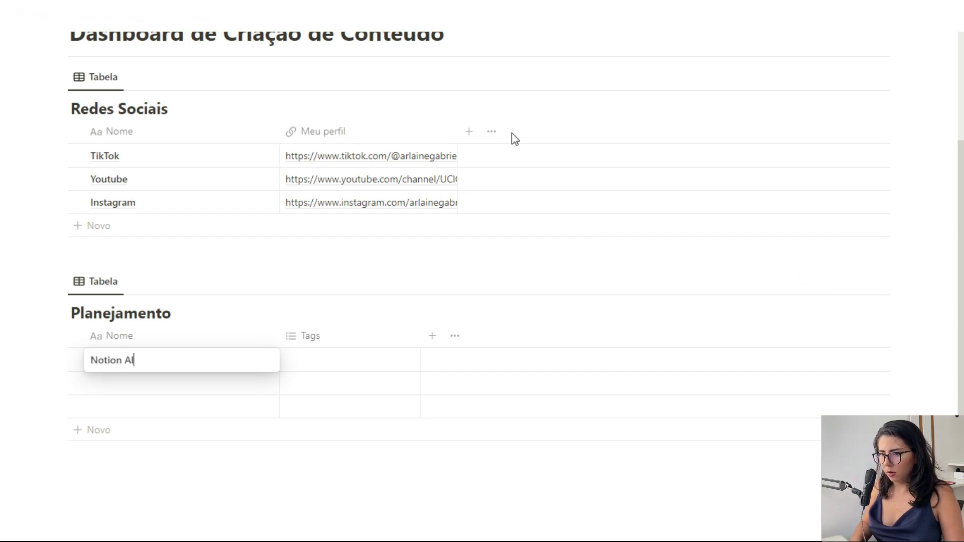
key("Return")
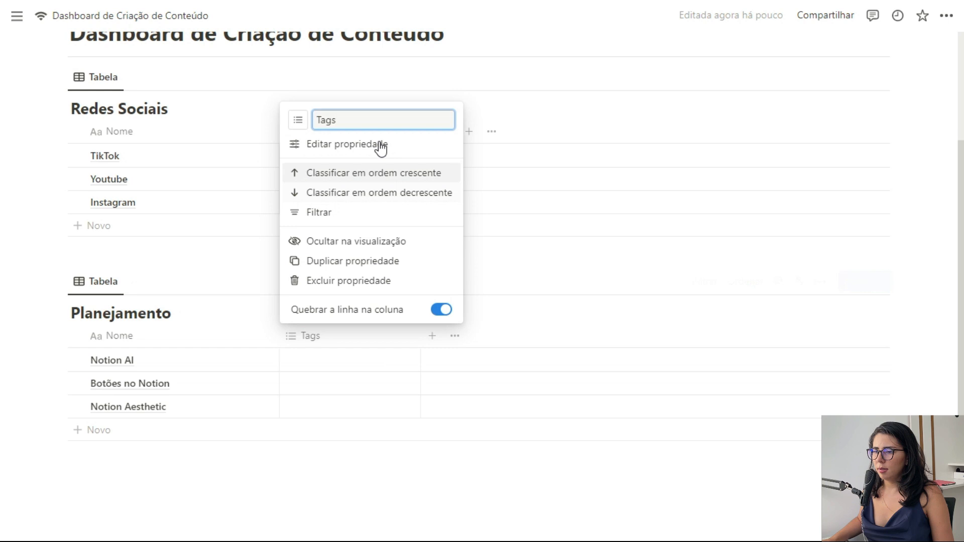
left_click(378, 146)
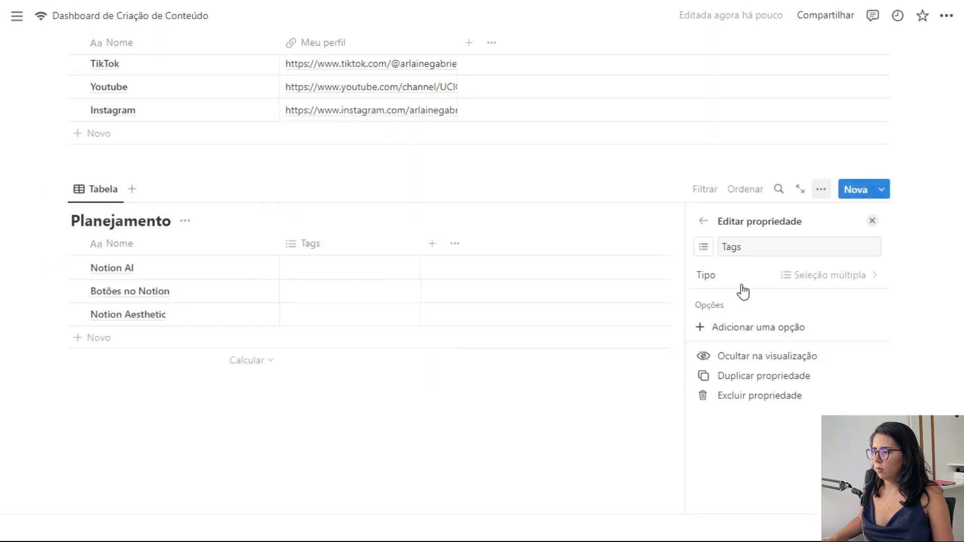
Step: Turn Tags into a single-select Objetivo property with an Informar option
left_click(753, 282)
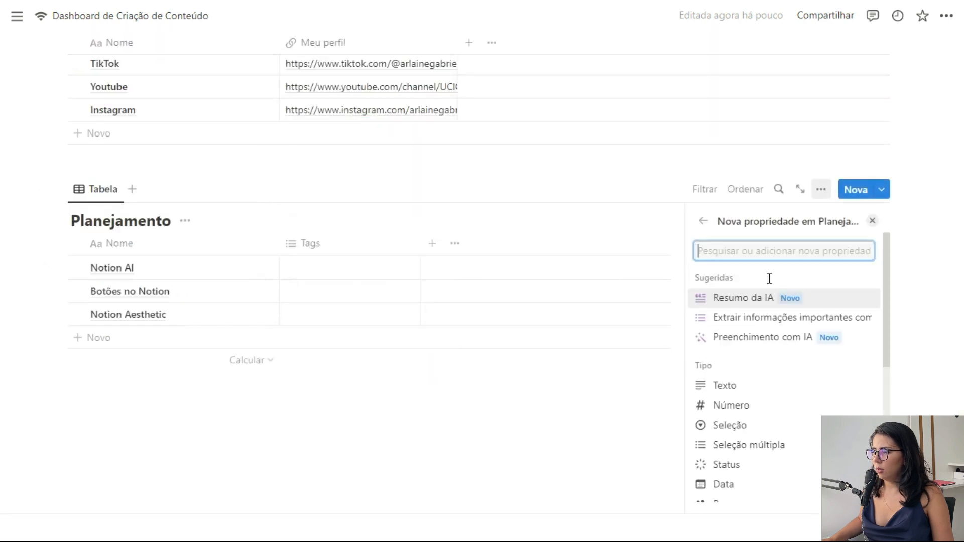
left_click(734, 427)
left_click(771, 248)
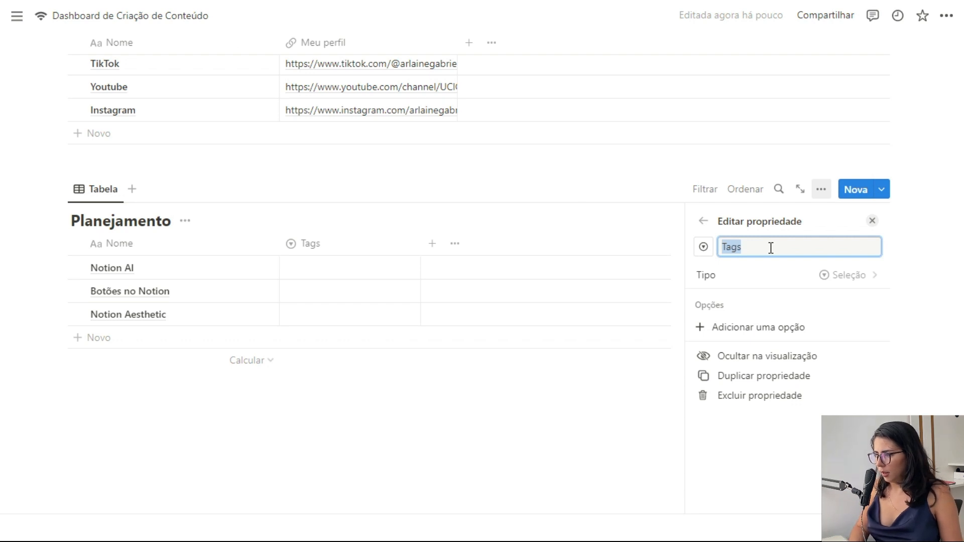
type("Objetivo")
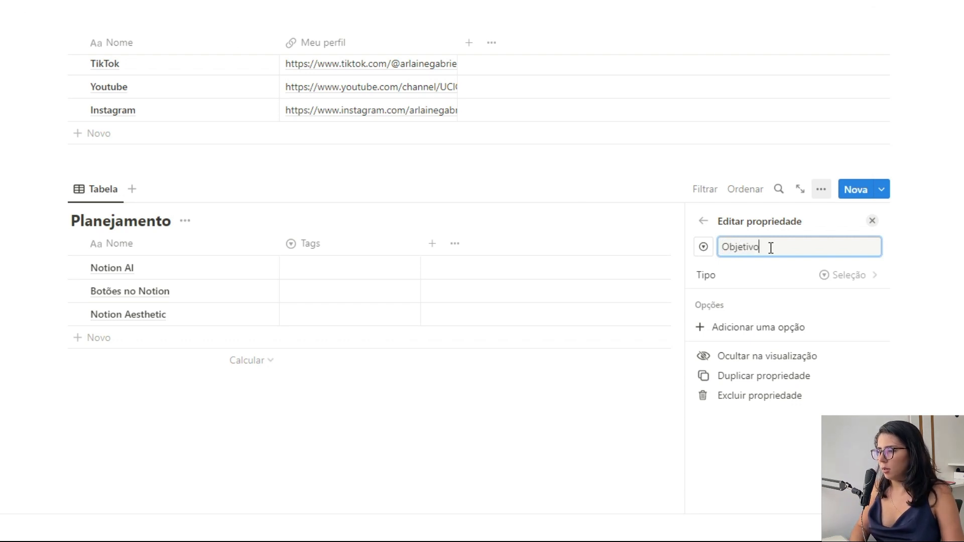
left_click(749, 328)
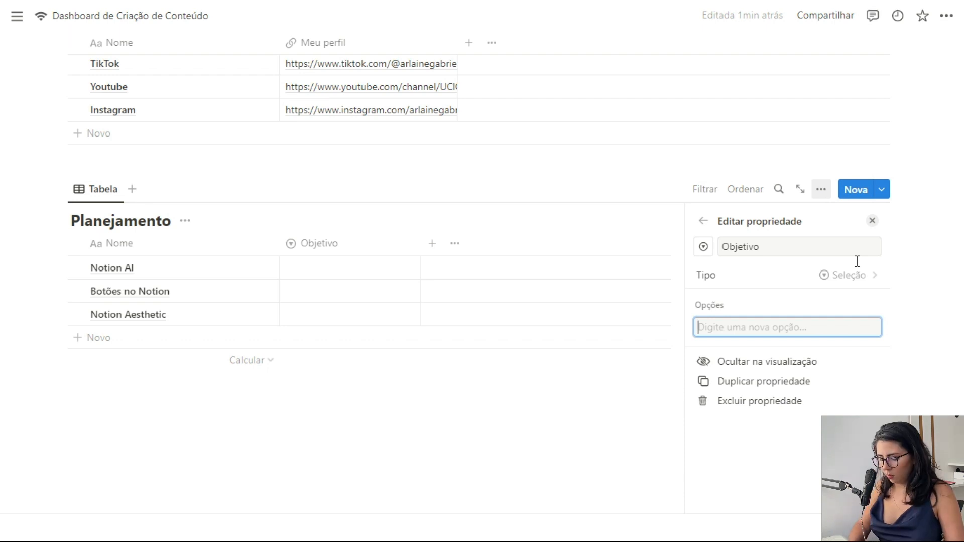
type("Informar")
key("Return")
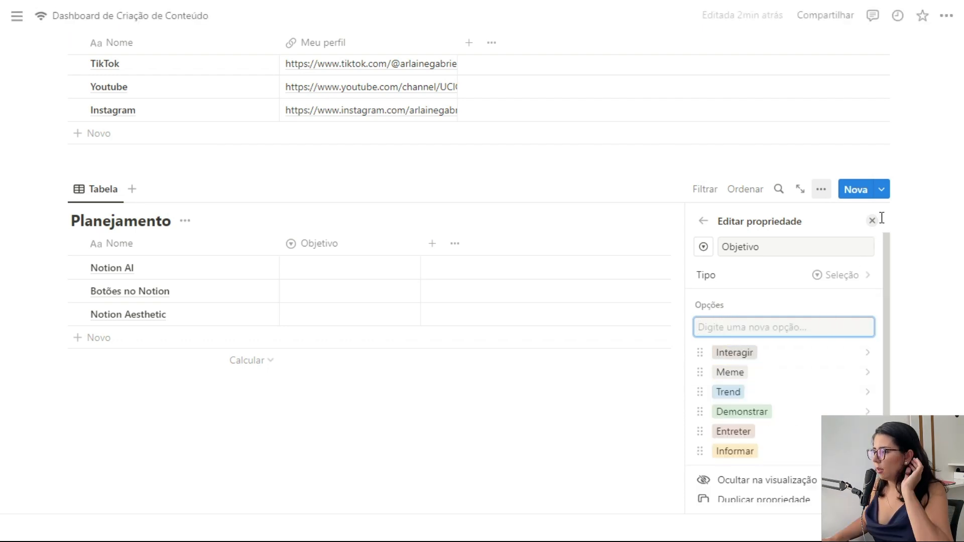
left_click(873, 221)
Step: Tag the Notion AI post with the Informar goal
left_click(345, 270)
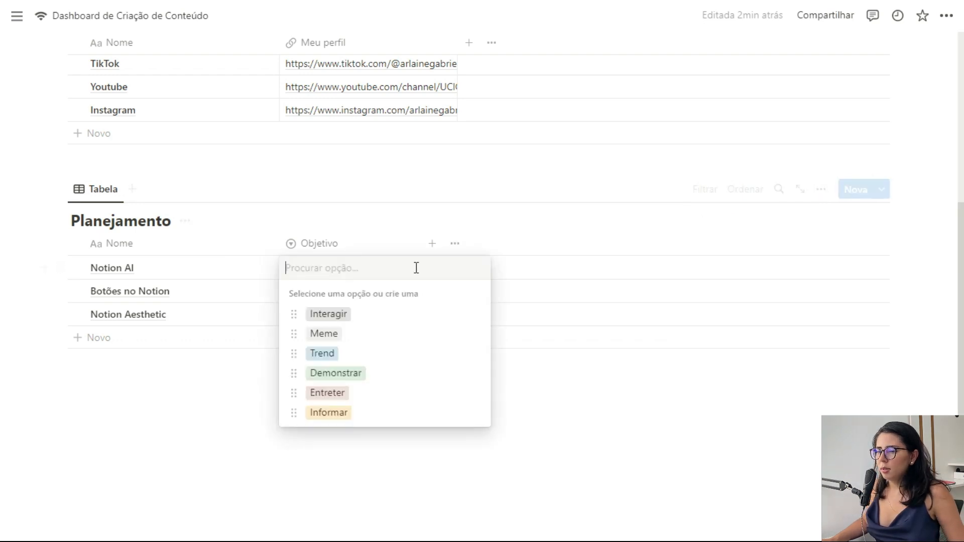
left_click(347, 411)
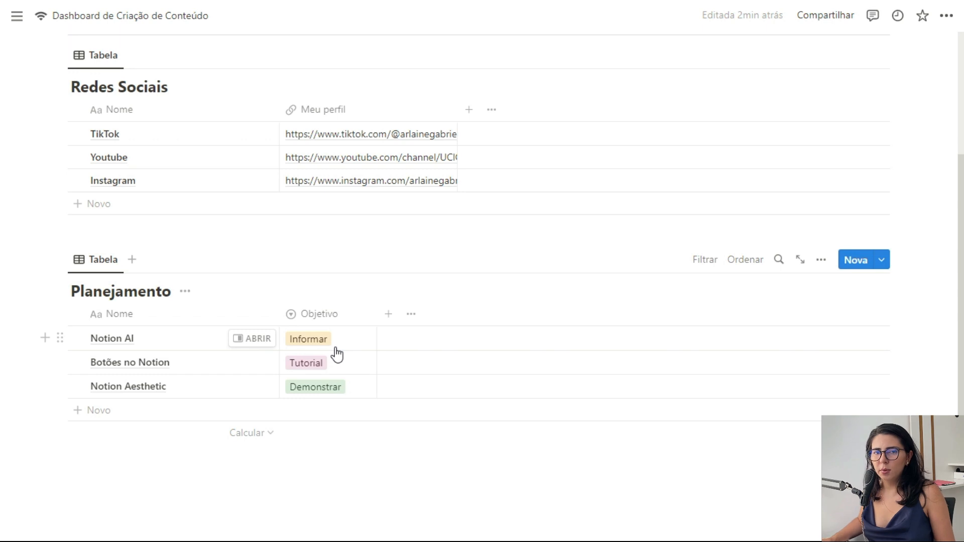
left_click(388, 314)
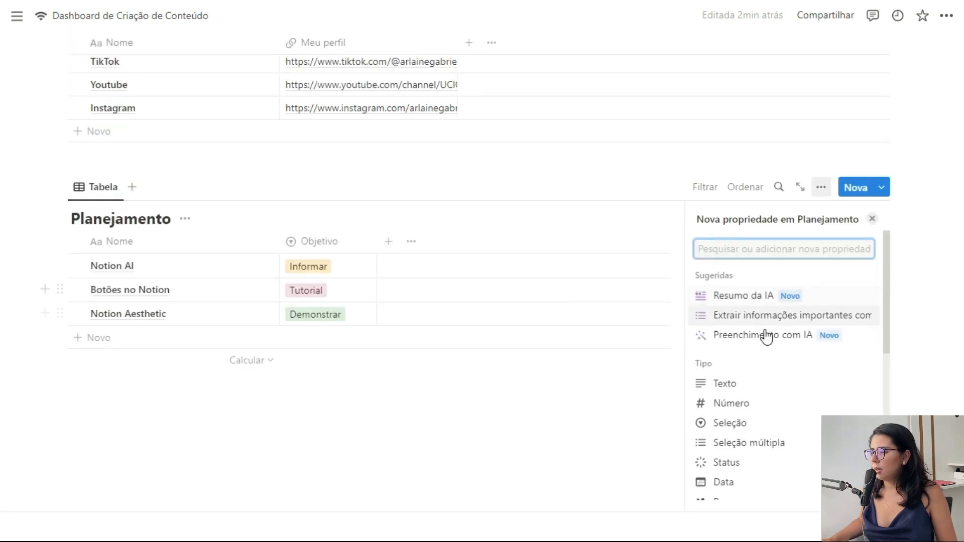
Step: Add a Postagem date column to Planejamento with the Dia/Mês/Ano date format
left_click(725, 482)
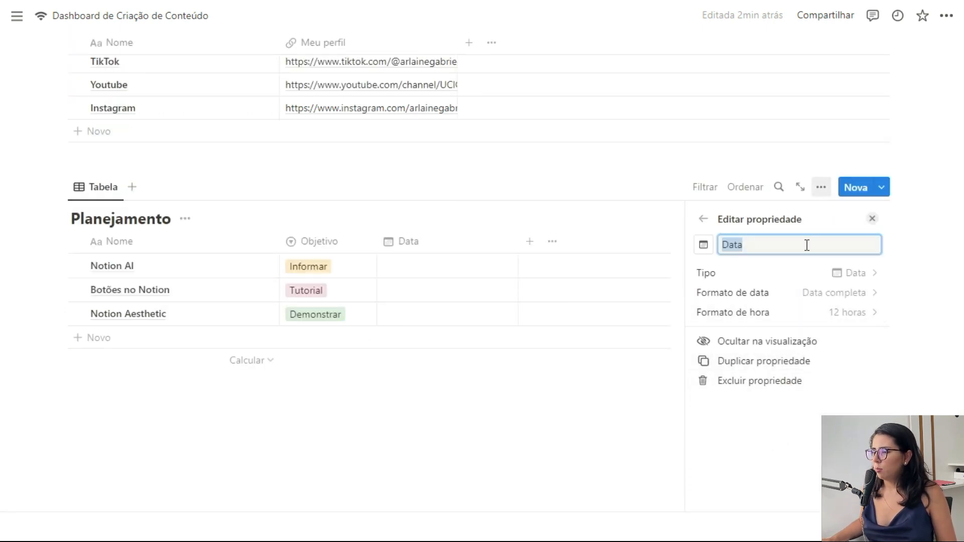
type("Po")
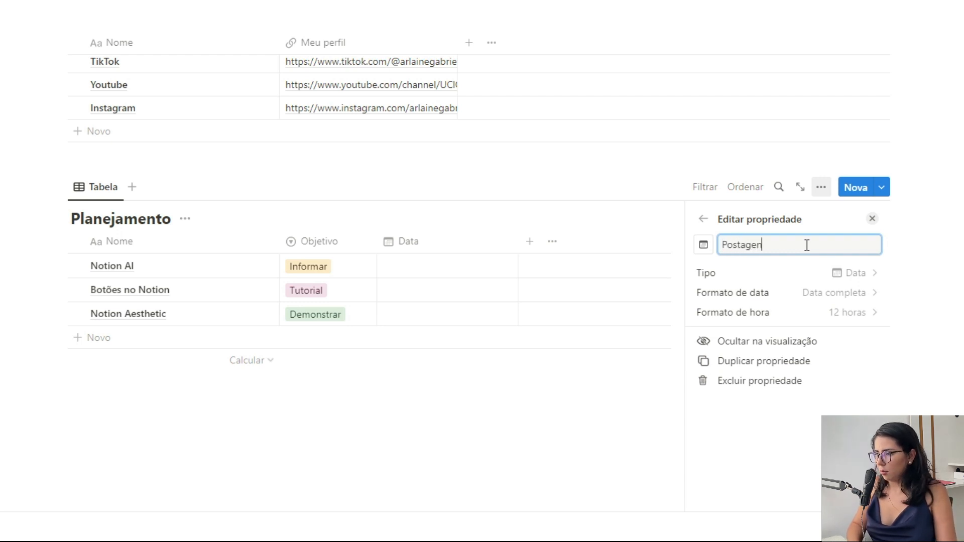
type("stagem")
left_click(432, 243)
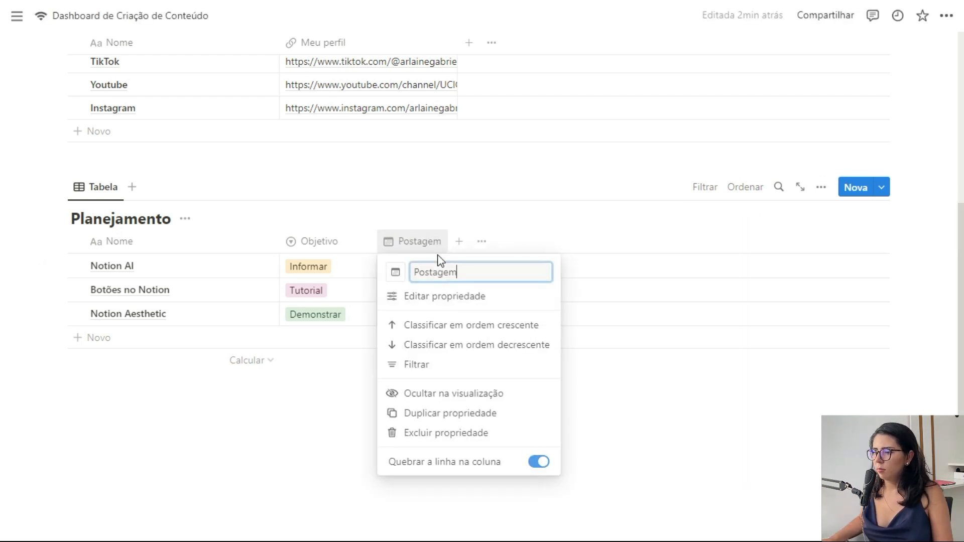
left_click(438, 297)
left_click(845, 301)
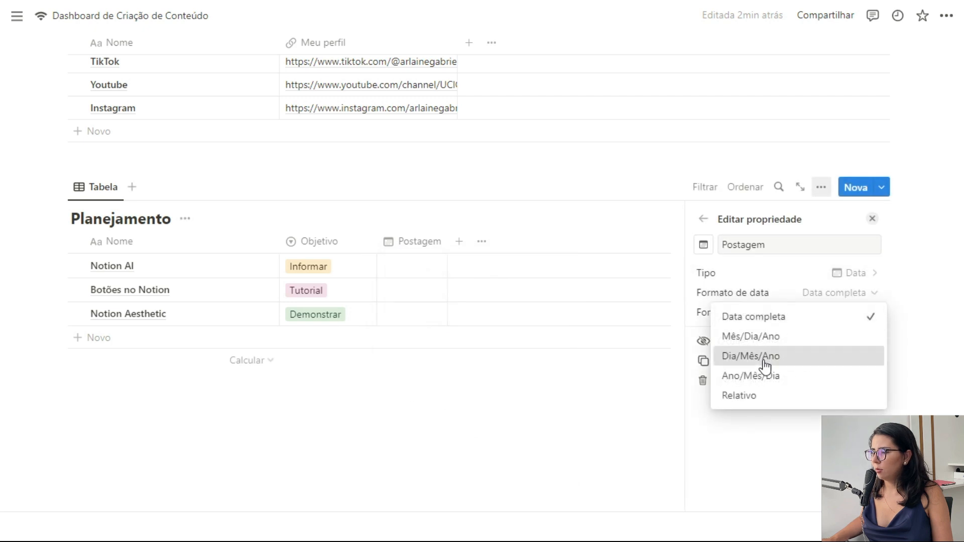
left_click(767, 358)
left_click(873, 219)
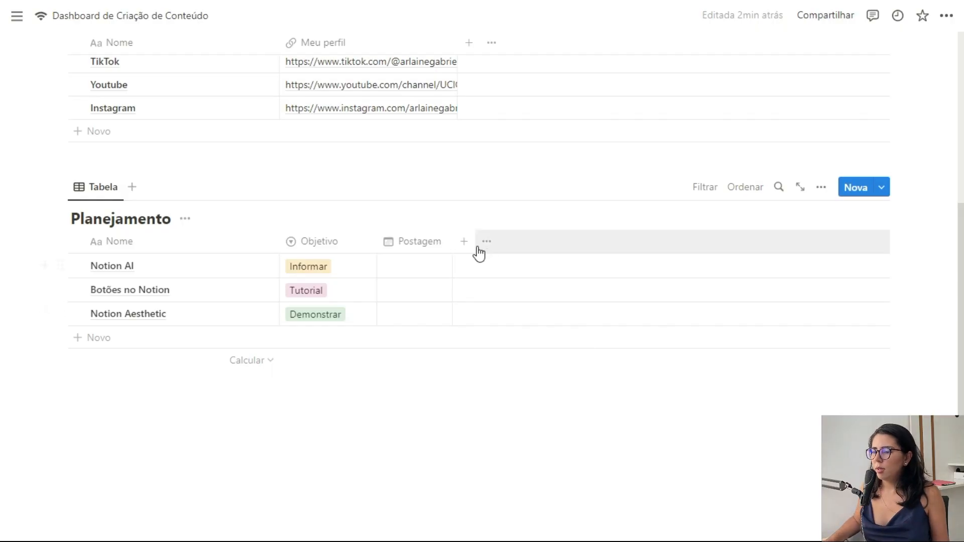
Step: Add a Gravado checkbox column with a camera icon to Planejamento
left_click(464, 241)
scroll(743, 405, "down", 2)
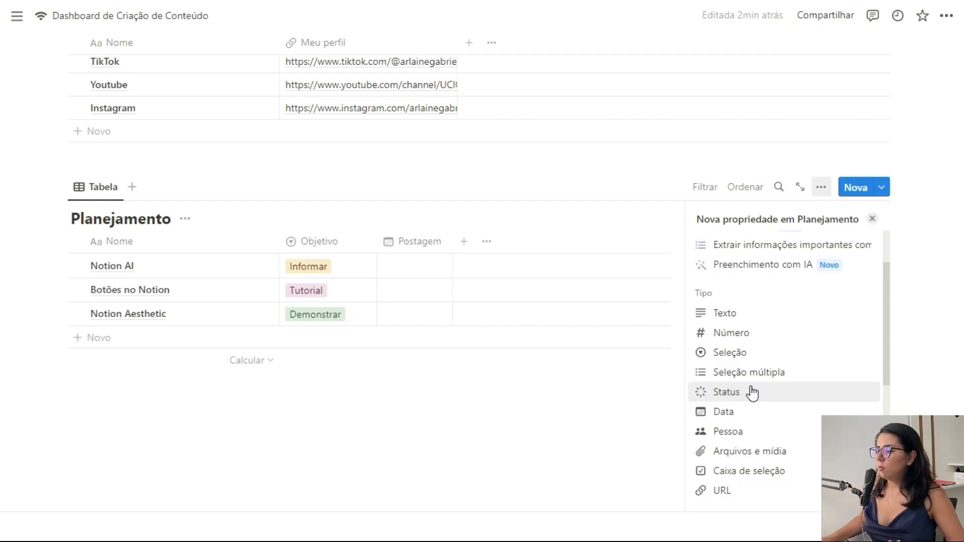
scroll(758, 397, "down", 2)
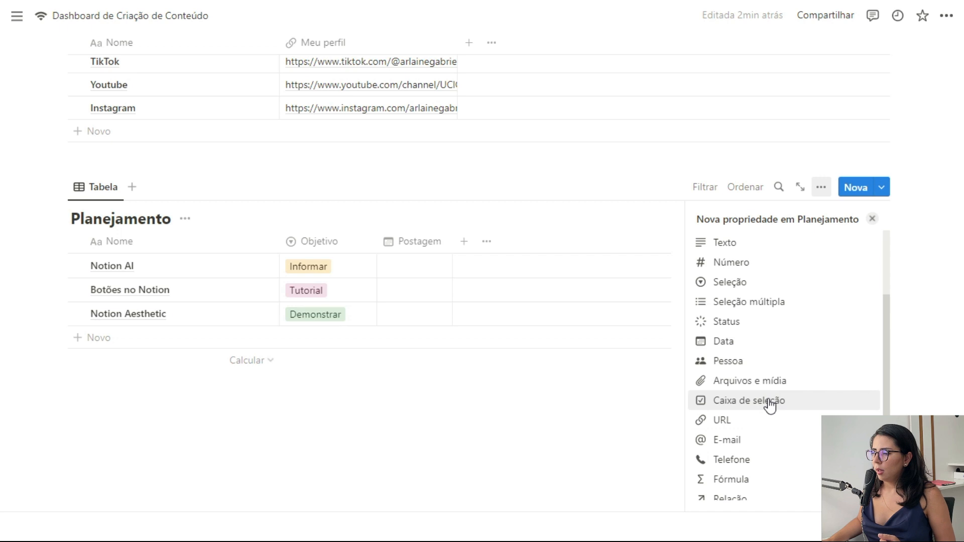
left_click(810, 401)
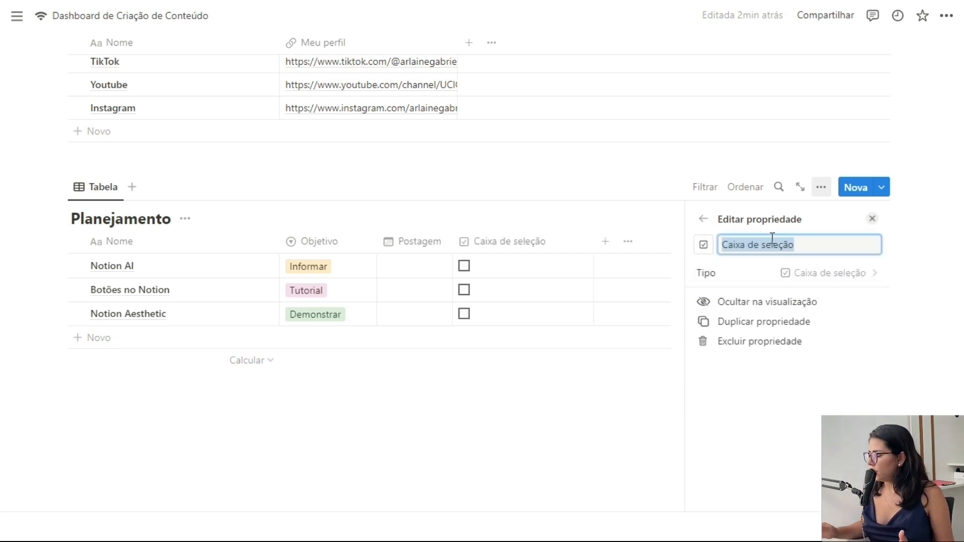
type("Gravado")
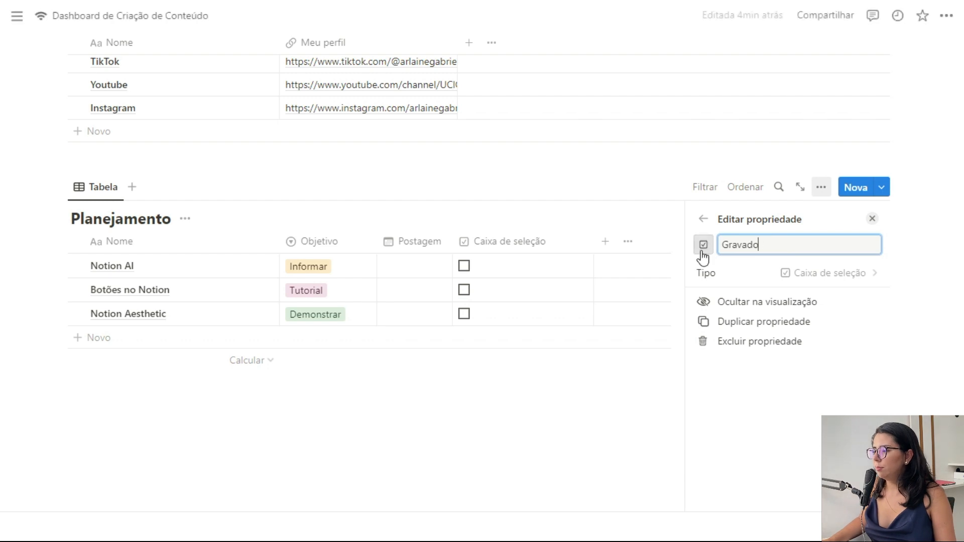
left_click(702, 251)
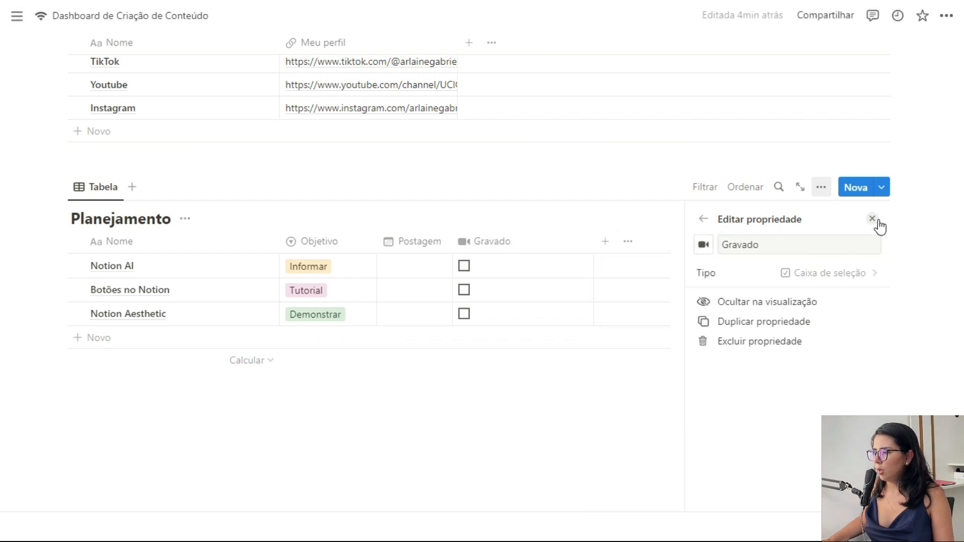
left_click(873, 219)
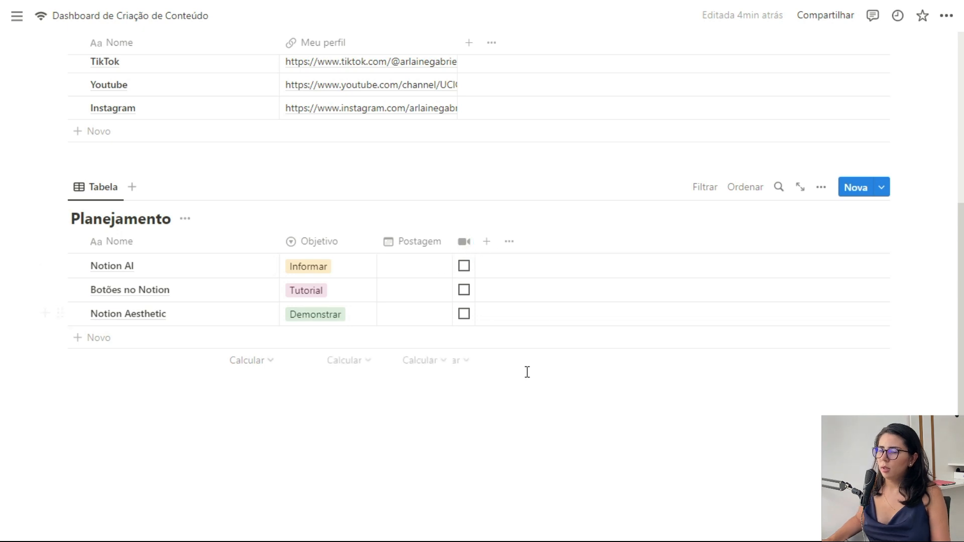
Step: Duplicate Gravado into Editado, Programado and Postado checkbox columns, each with its own icon
left_click(462, 246)
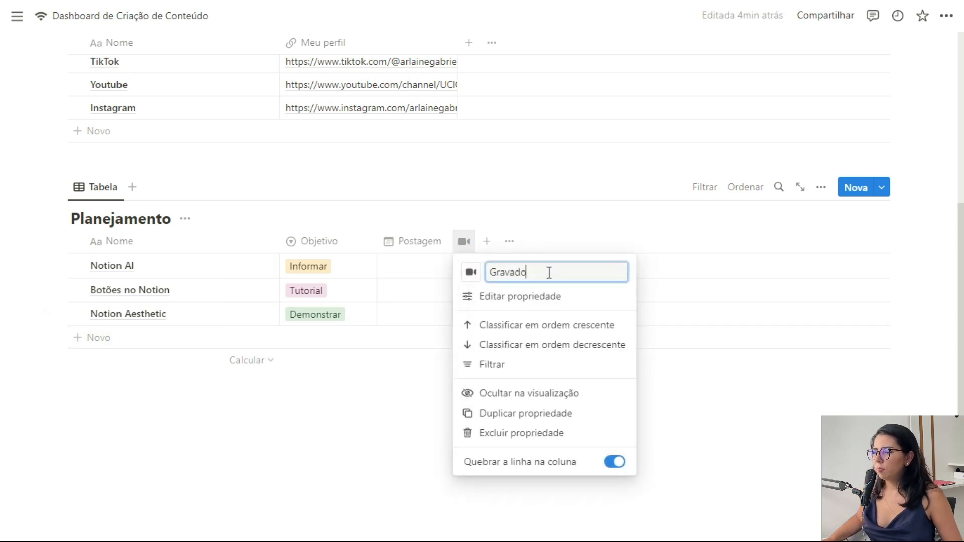
left_click(519, 413)
left_click(488, 242)
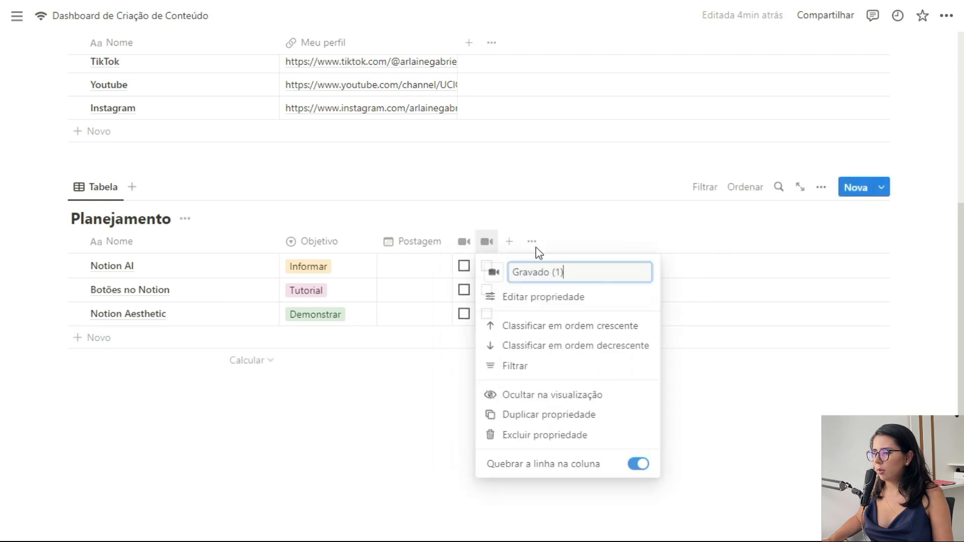
triple_click(529, 273)
type("Editado")
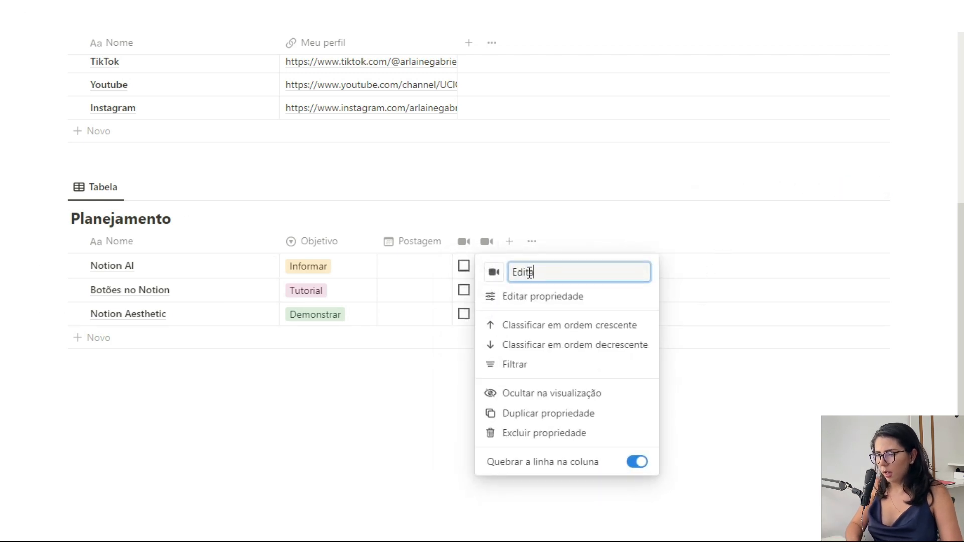
left_click(540, 418)
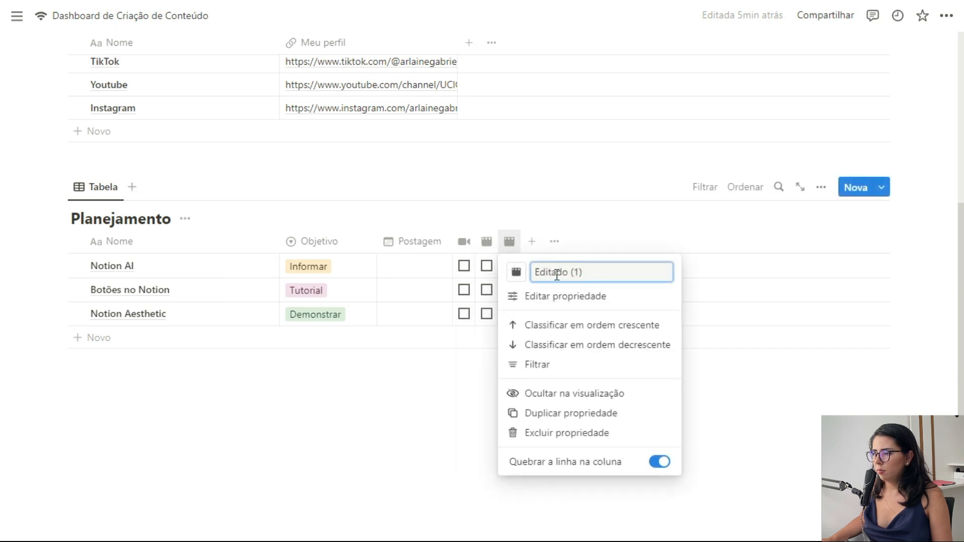
type("Programa")
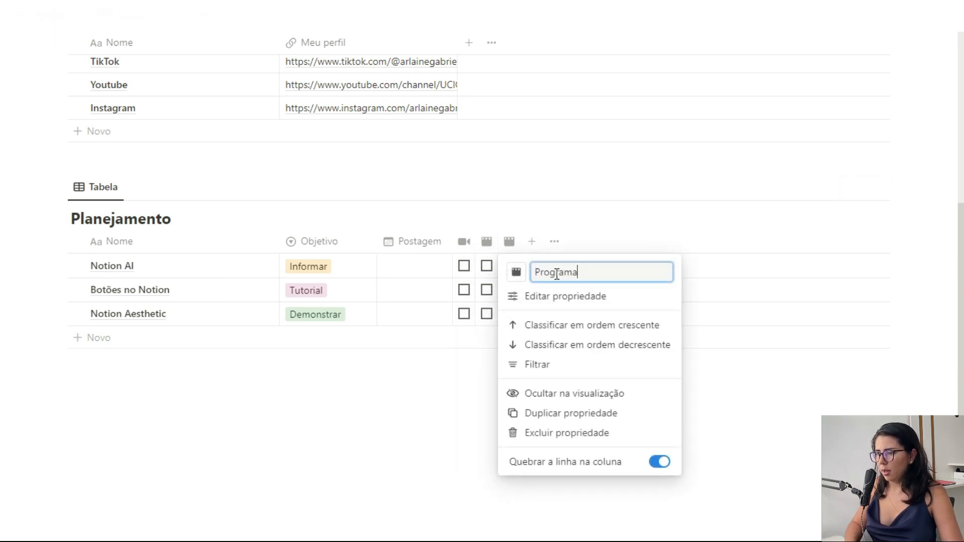
type("do")
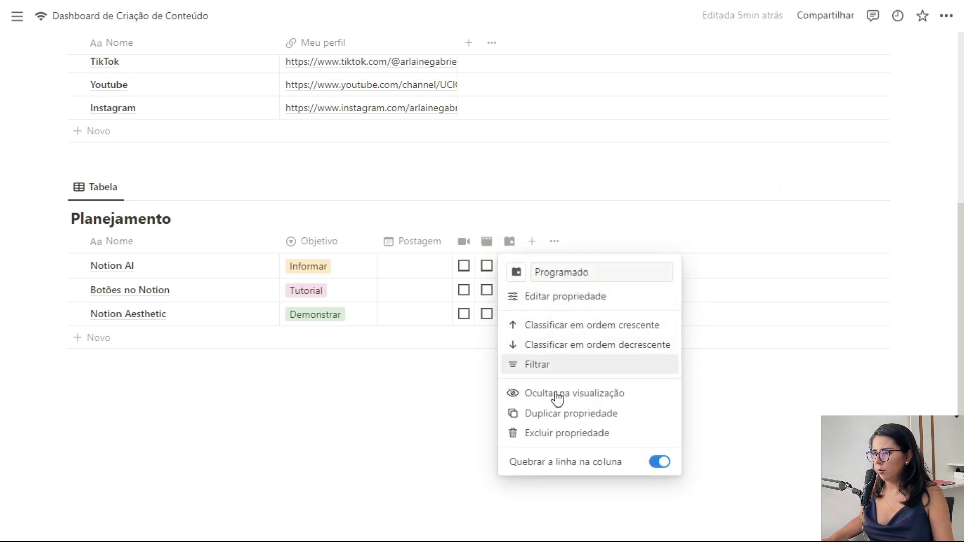
left_click(557, 416)
type("Post")
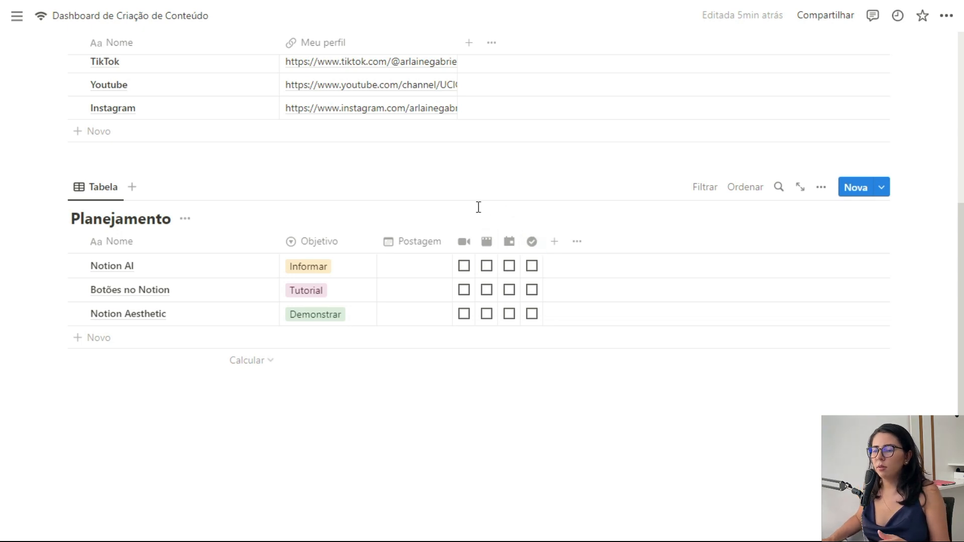
scroll(248, 181, "up", 2)
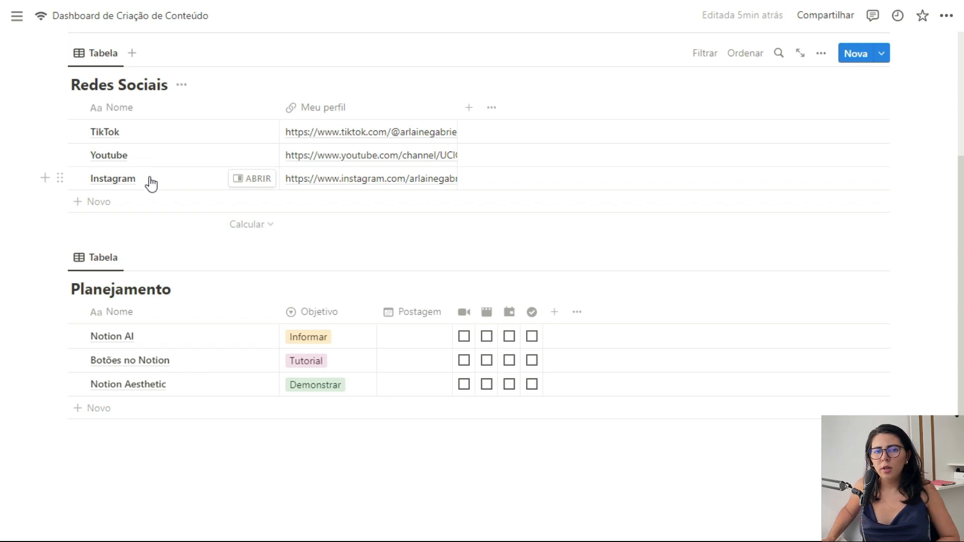
scroll(431, 265, "down", 2)
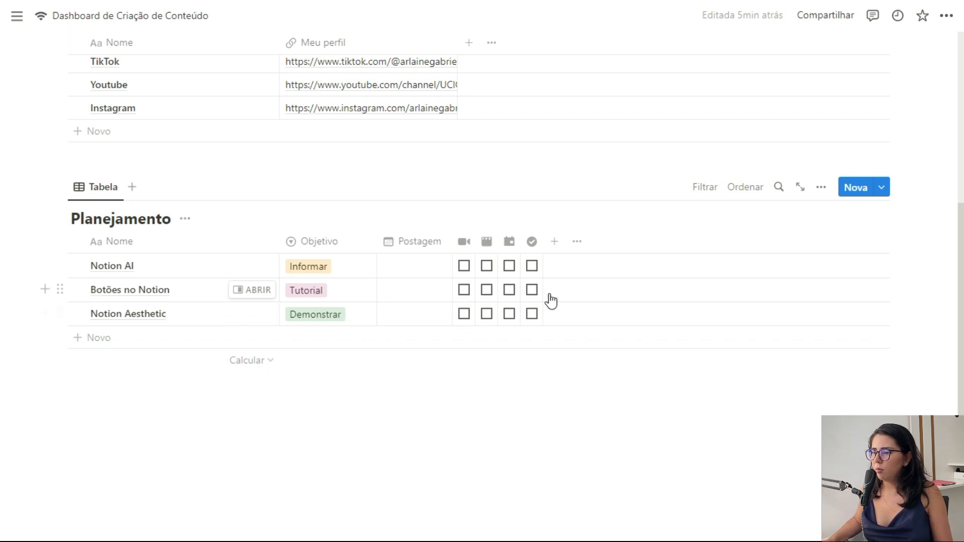
scroll(563, 292, "up", 2)
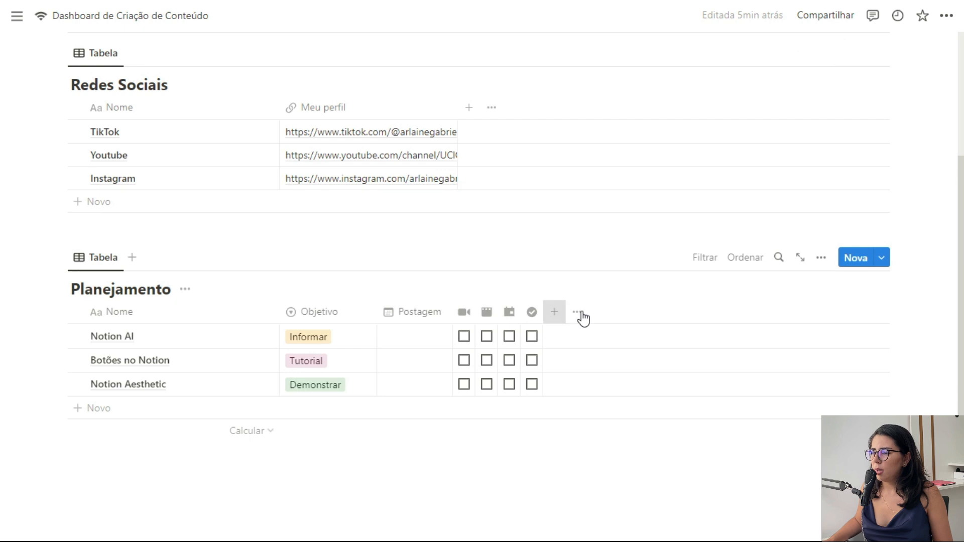
Step: Add a two-way Redes Sociais relation, shown as a Planejamento column in Redes Sociais
left_click(554, 311)
scroll(753, 346, "down", 5)
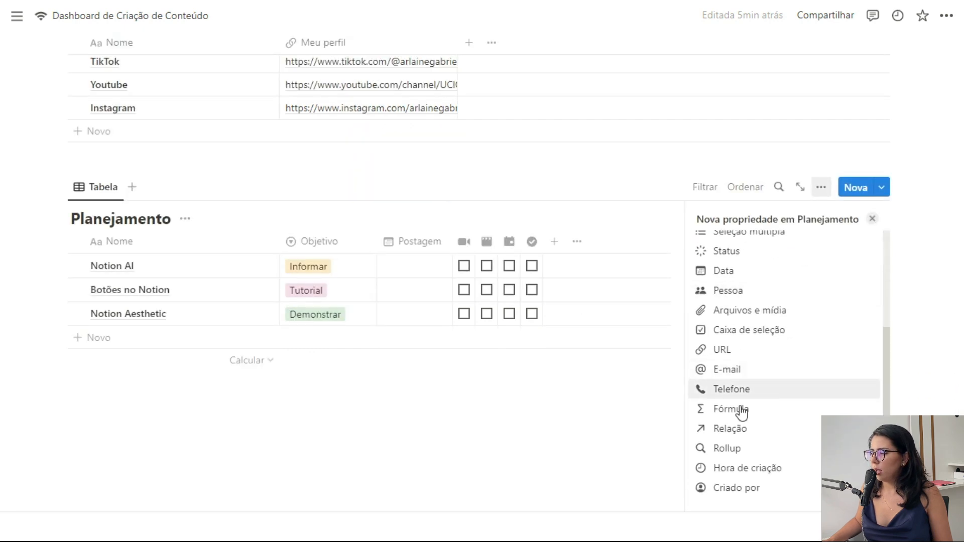
left_click(738, 428)
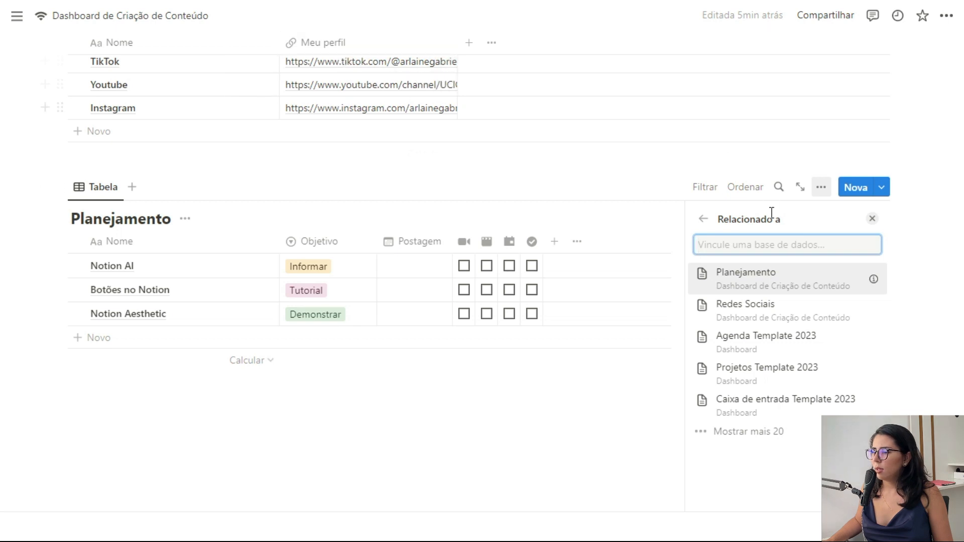
left_click(760, 313)
left_click(762, 355)
type("Planejamento")
left_click(807, 385)
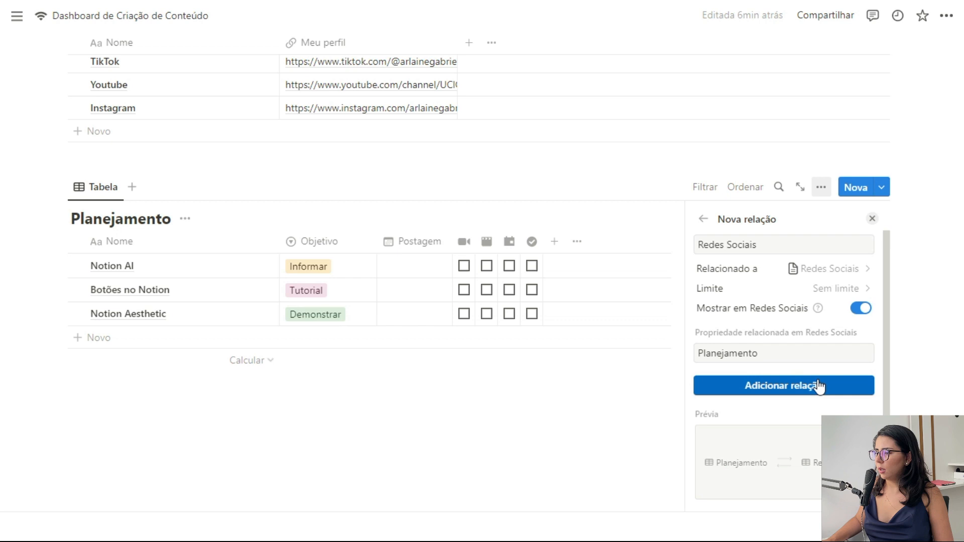
left_click(873, 221)
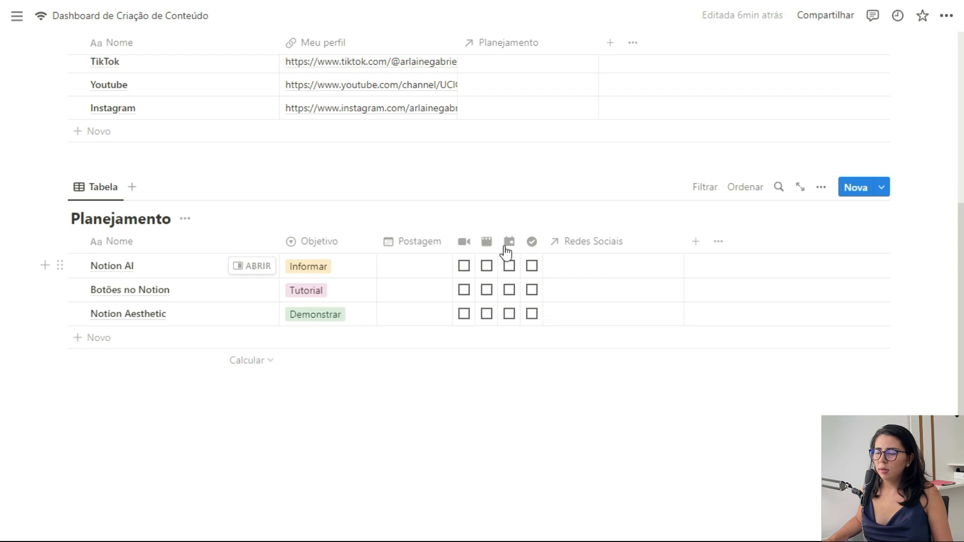
Step: Link the Notion AI post to the Youtube page in its Redes Sociais cell
left_click(582, 271)
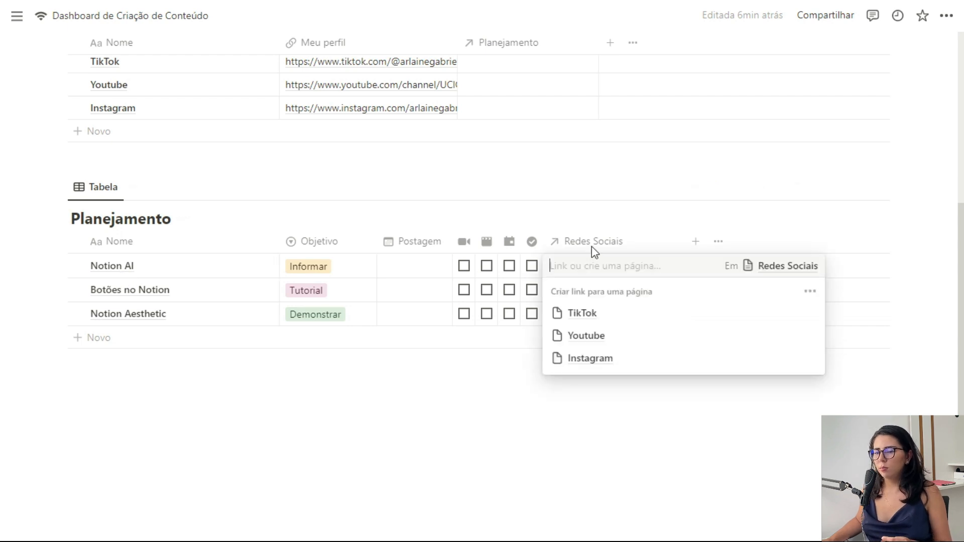
key("Escape")
left_click(574, 266)
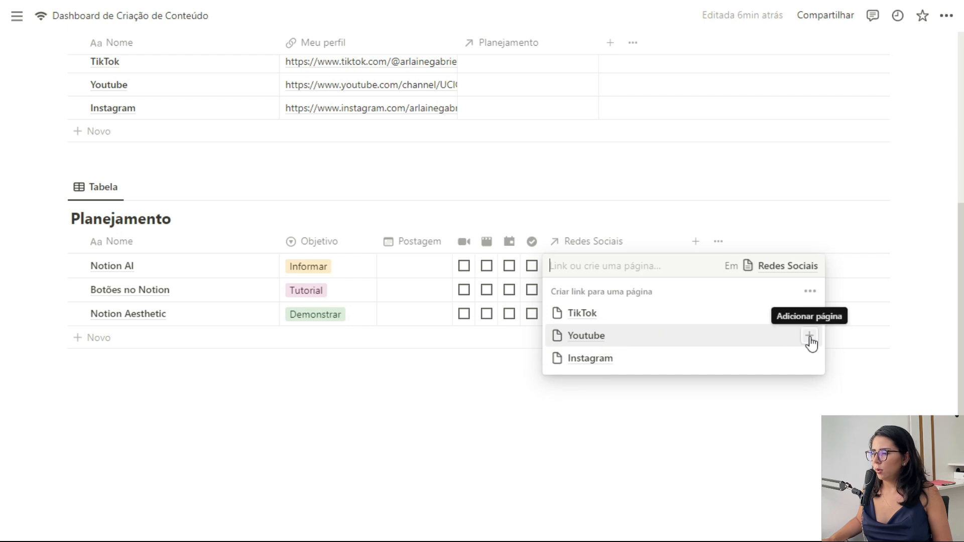
left_click(810, 336)
key("Escape")
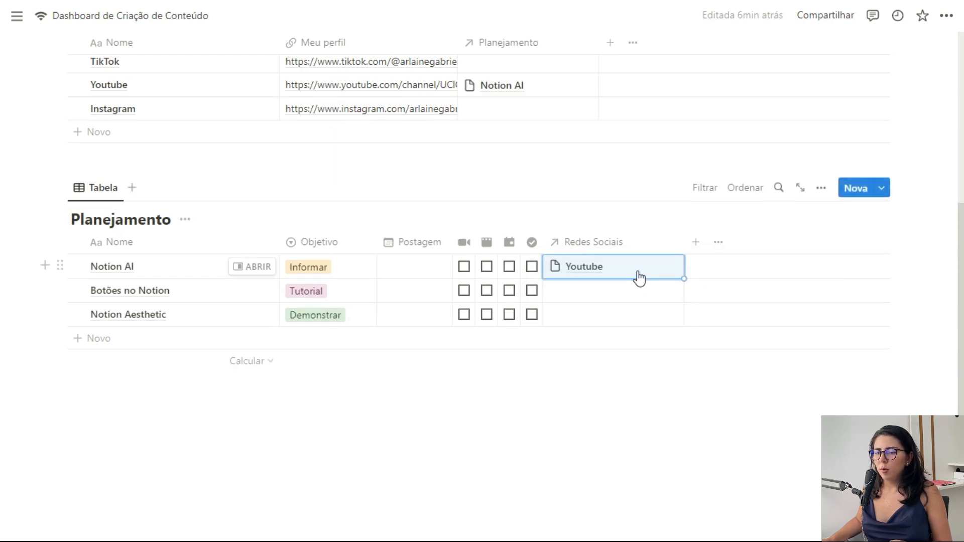
Step: Link Botões no Notion to TikTok and Youtube, and Notion Aesthetic to Instagram
left_click(637, 296)
left_click(809, 337)
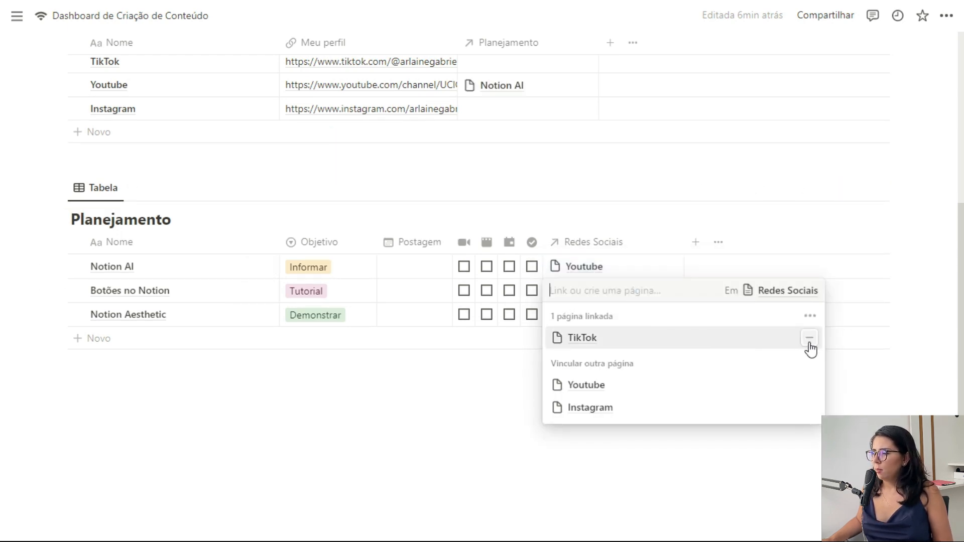
left_click(811, 385)
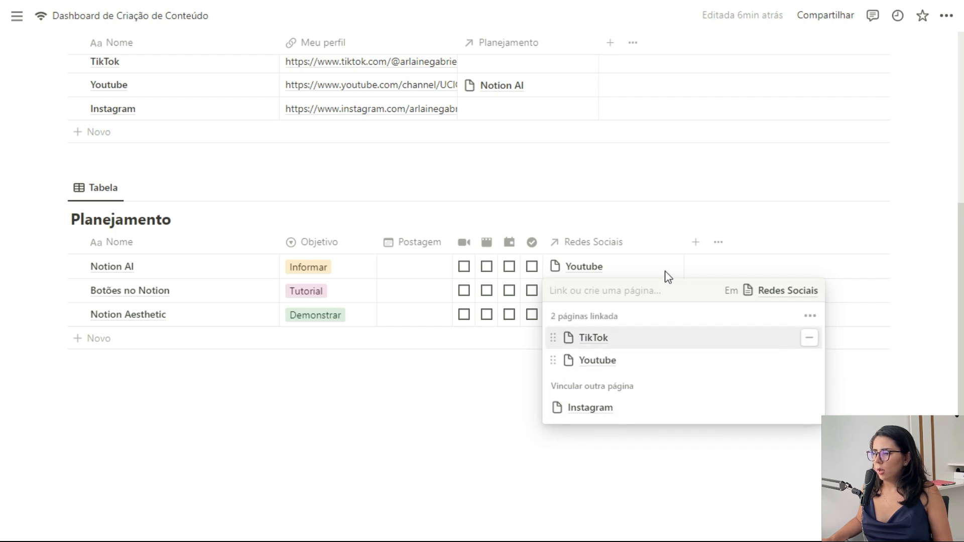
key("Escape")
left_click(648, 317)
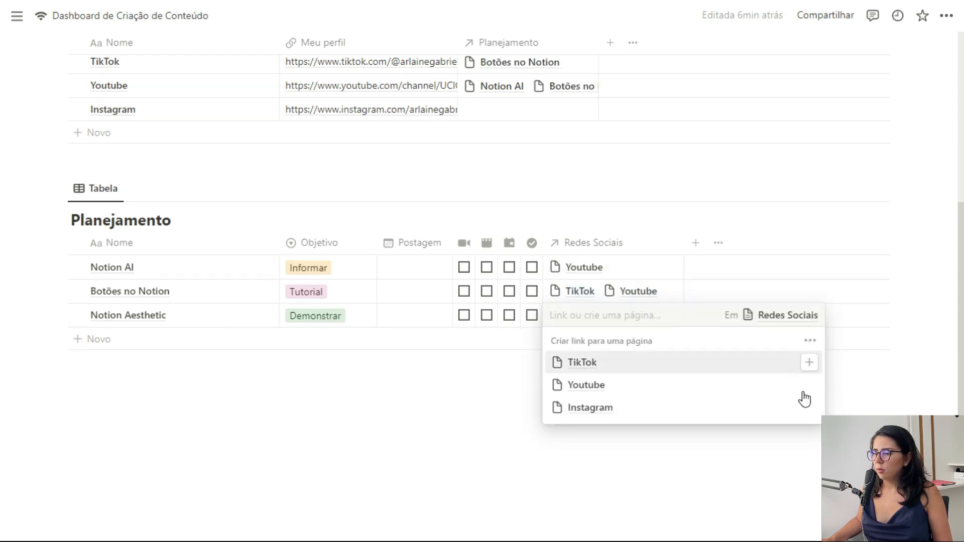
left_click(809, 408)
key("Escape")
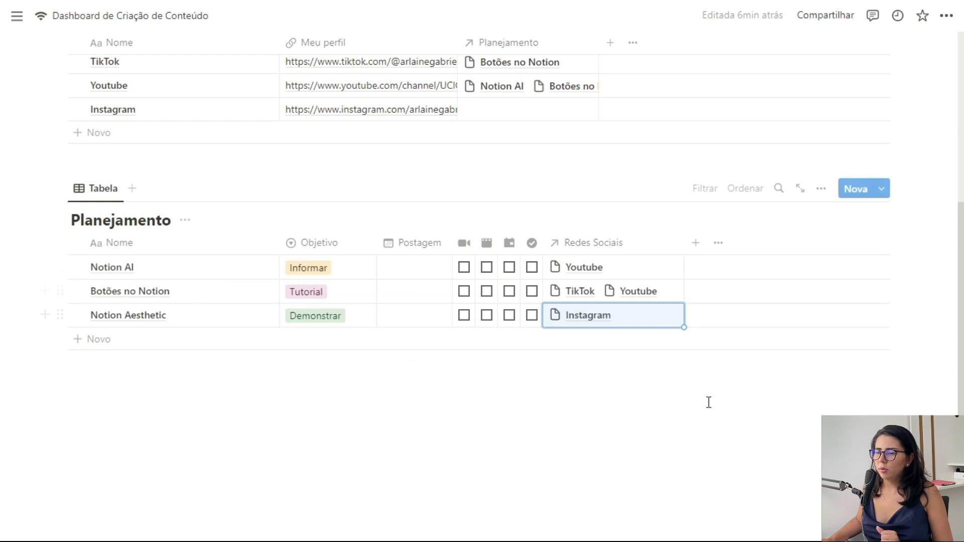
scroll(480, 143, "up", 2)
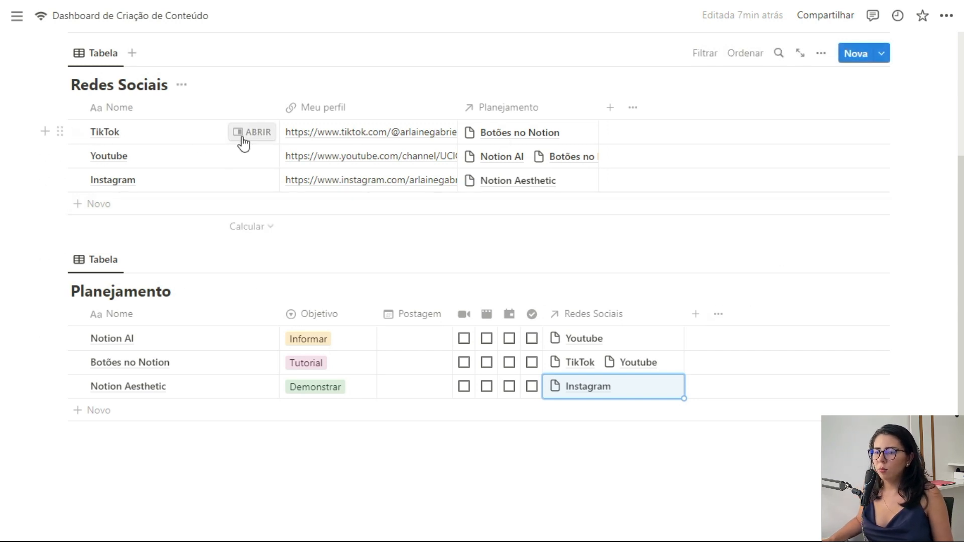
Step: Open the TikTok page and start giving it a custom logo image as its icon
left_click(246, 133)
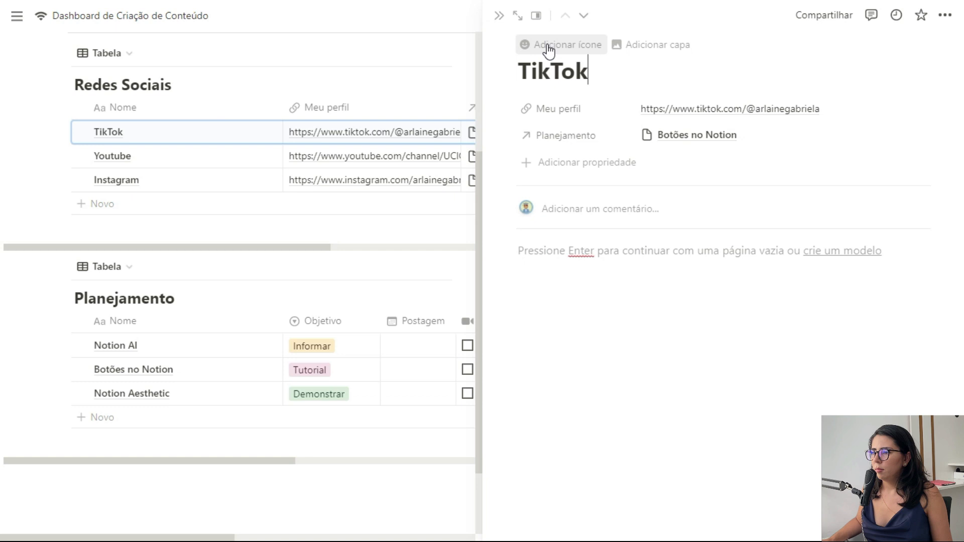
left_click(549, 47)
left_click(525, 101)
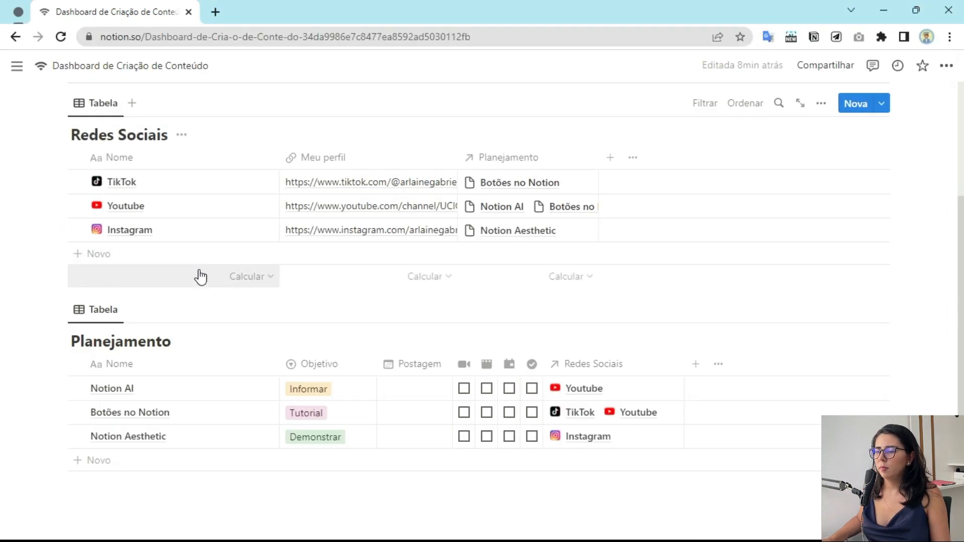
scroll(321, 215, "down", 3)
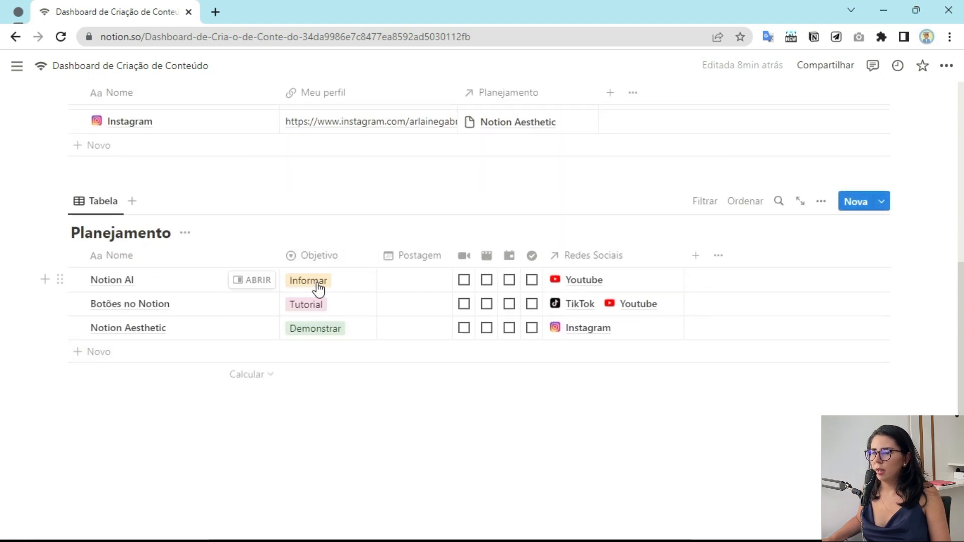
scroll(329, 250, "up", 3)
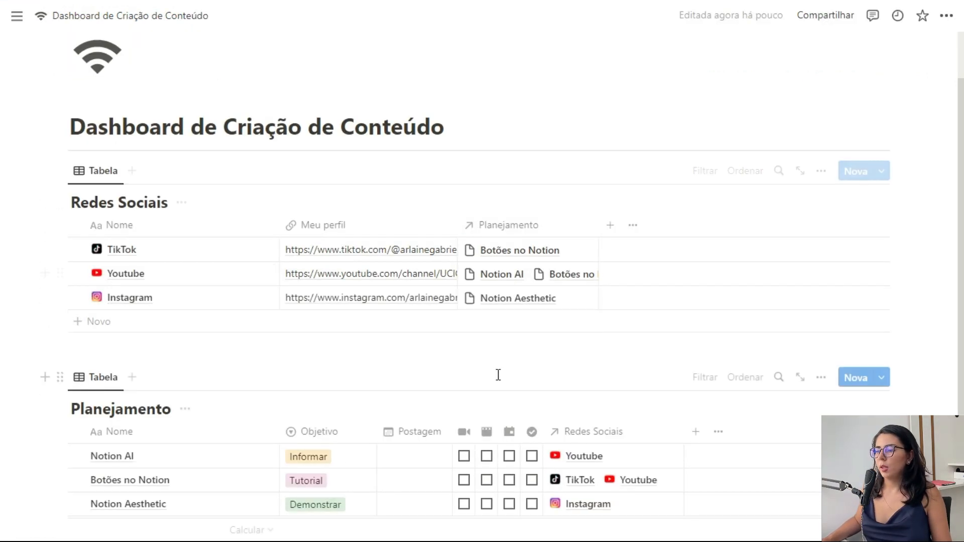
Step: Switch Redes Sociais to Galeria layout, hide its title, set card preview to Nenhum, keep medium cards
left_click(91, 177)
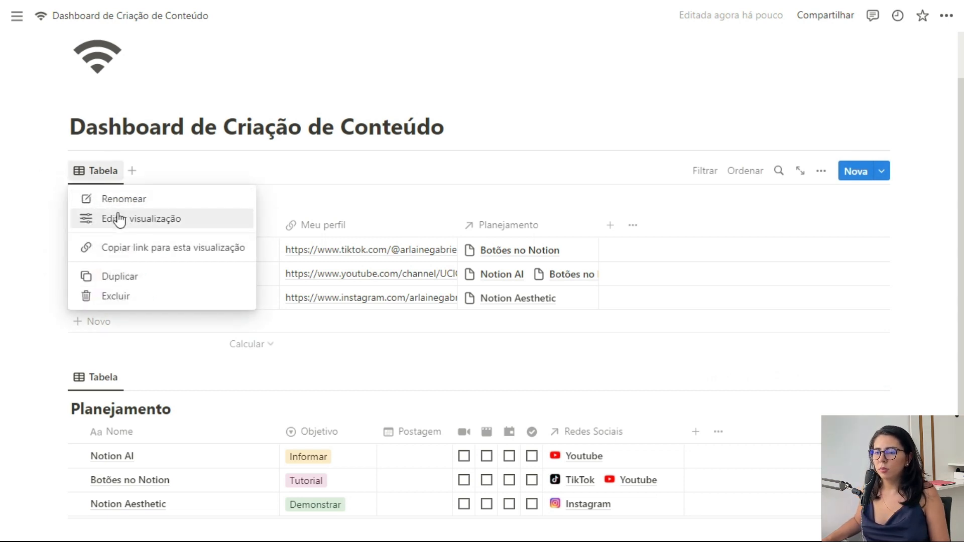
left_click(146, 217)
left_click(807, 261)
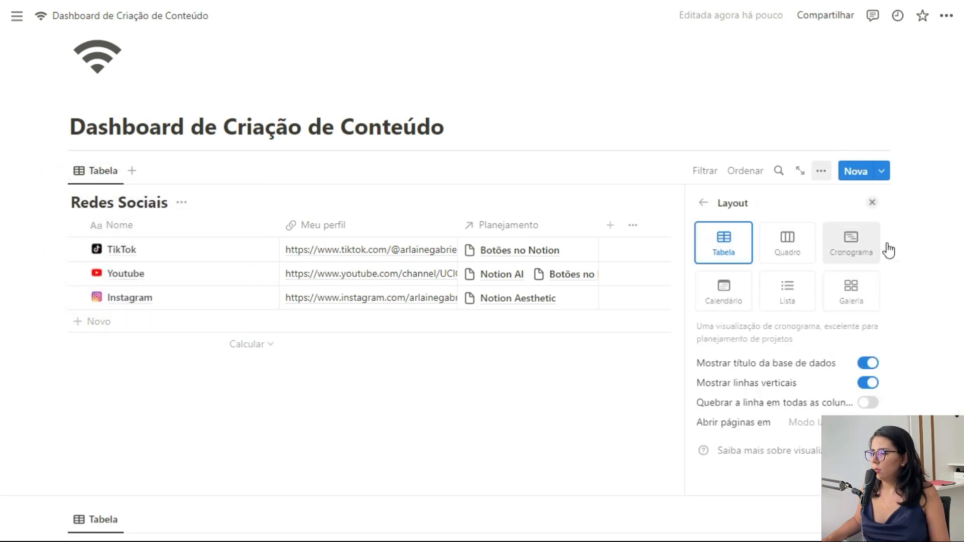
left_click(864, 297)
left_click(874, 366)
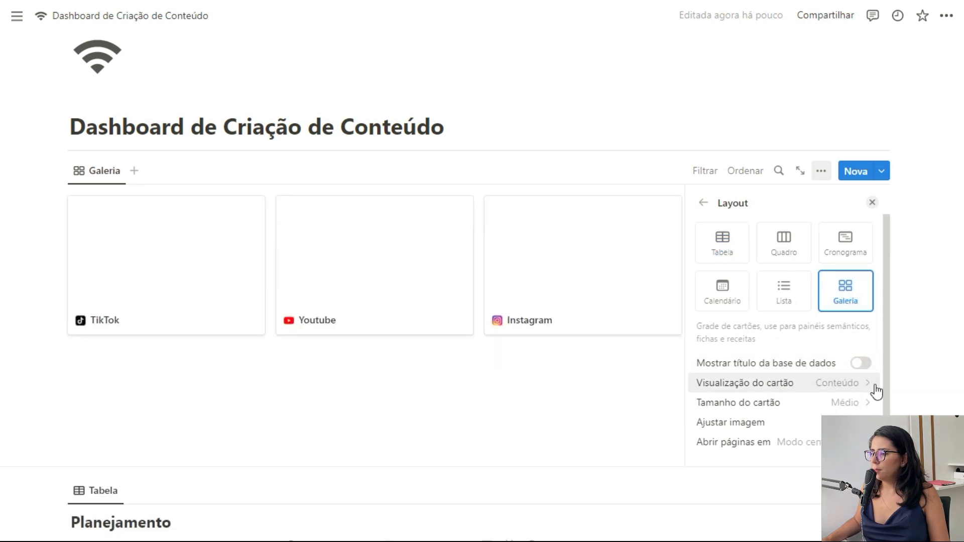
left_click(860, 387)
left_click(754, 407)
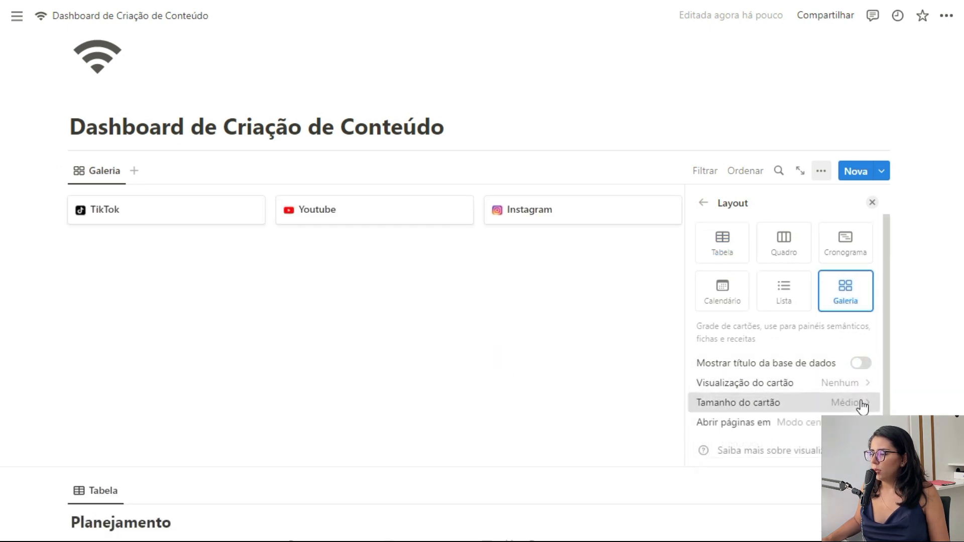
left_click(862, 405)
left_click(799, 391)
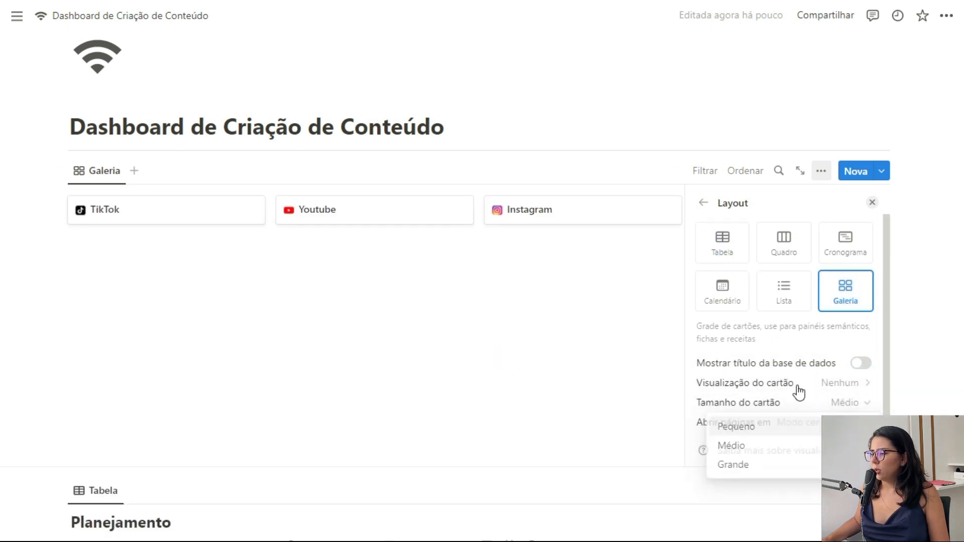
Step: Add a divider line (---) below the Redes Sociais gallery
left_click(872, 203)
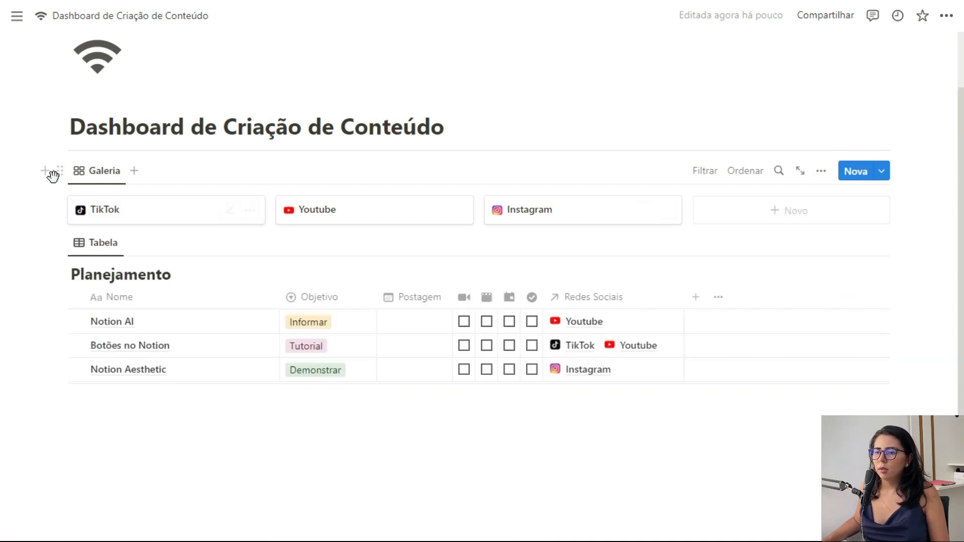
left_click(46, 172)
left_click(111, 243)
key("Return")
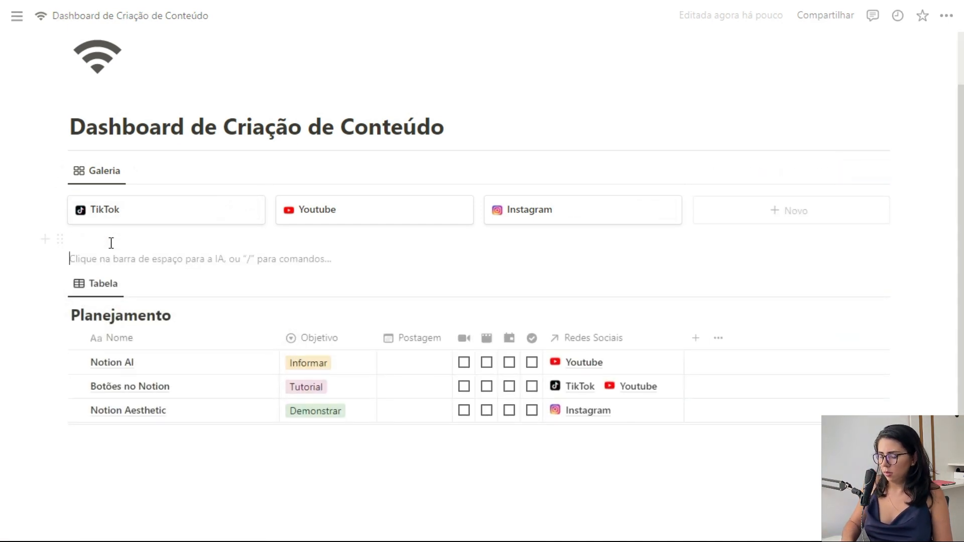
type("---")
key("Return")
key("BackSpace")
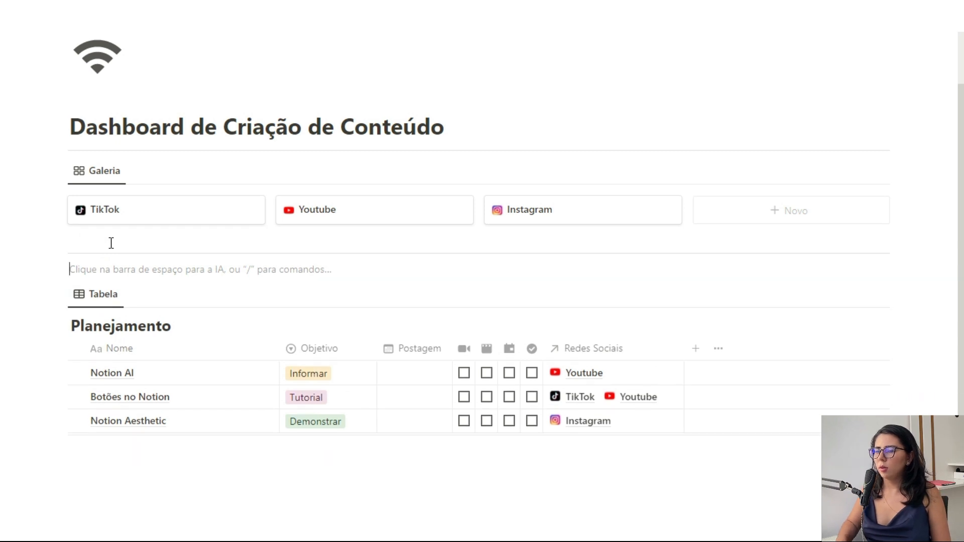
left_click(302, 127)
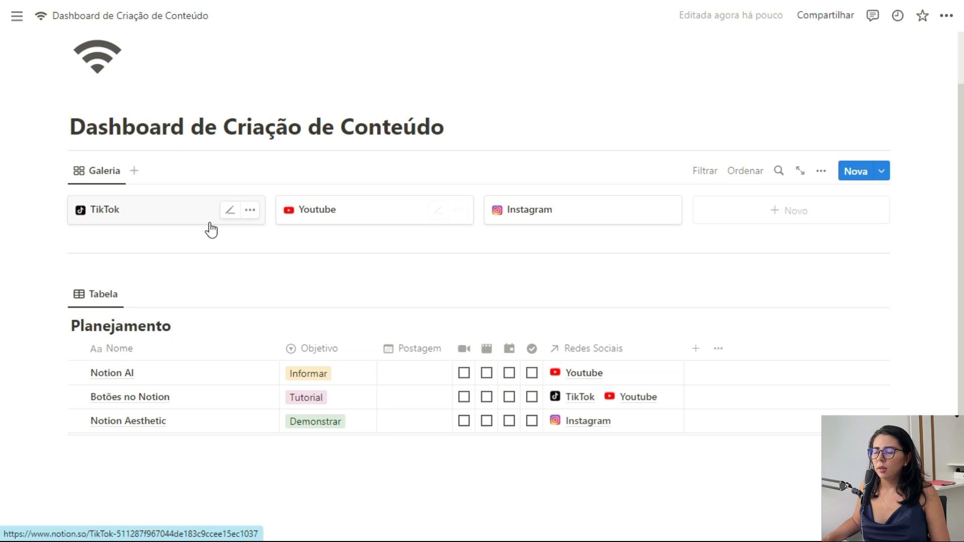
Step: Name the gallery view 'Redes Sociais' with a stacked-layers icon, and add an empty line near the top
left_click(81, 171)
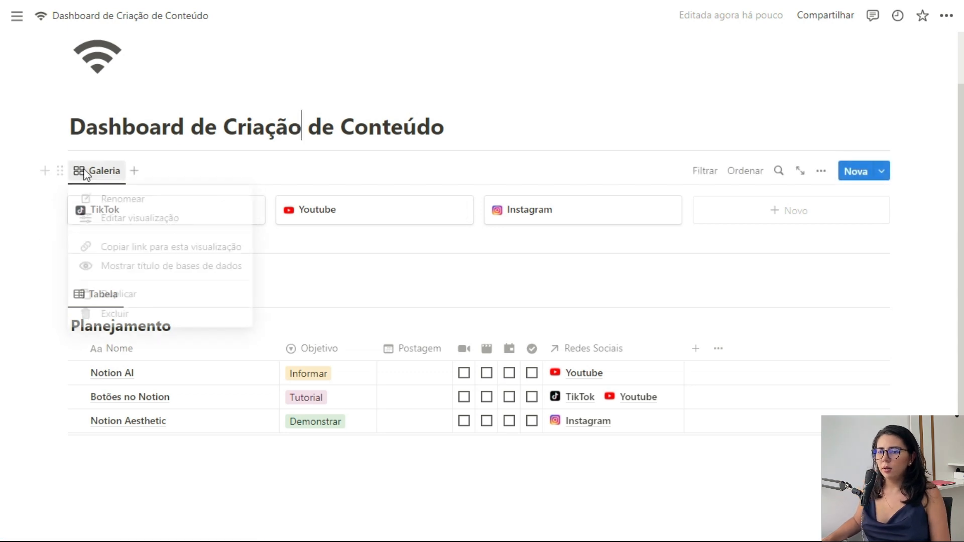
left_click(108, 201)
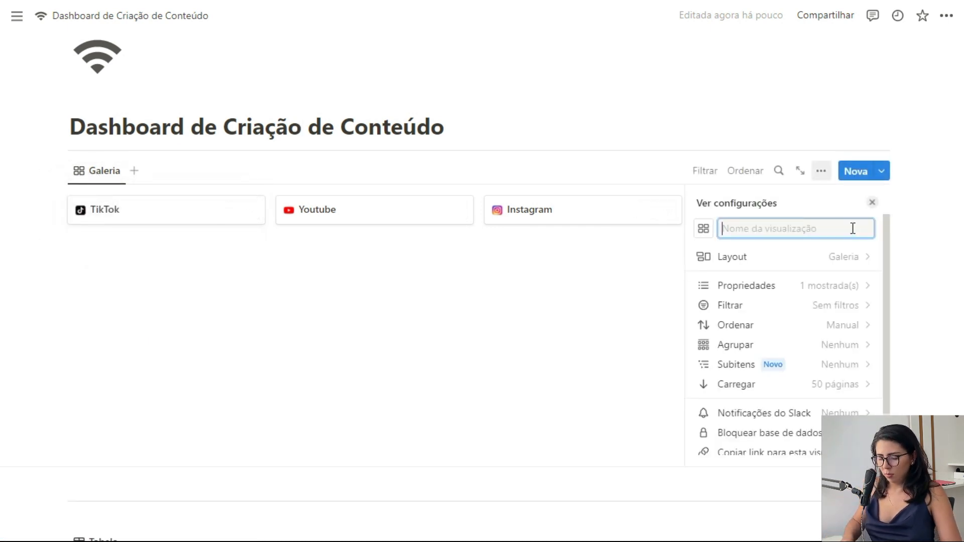
type("Redes Sociais")
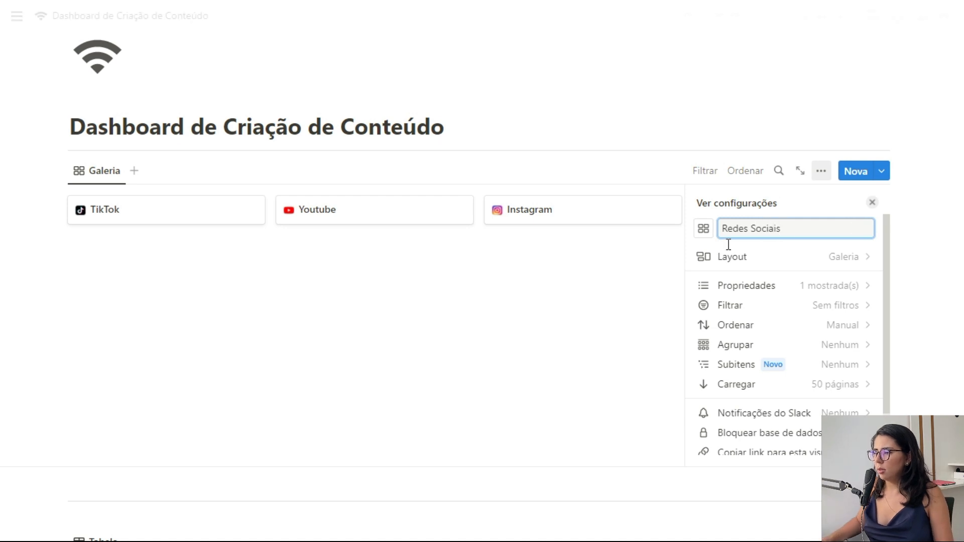
left_click(705, 229)
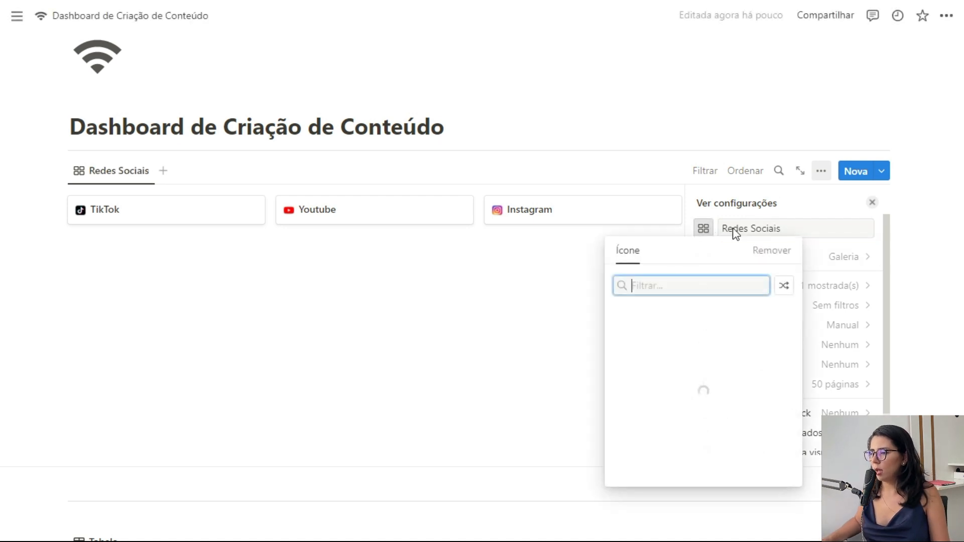
type("lay")
left_click(715, 362)
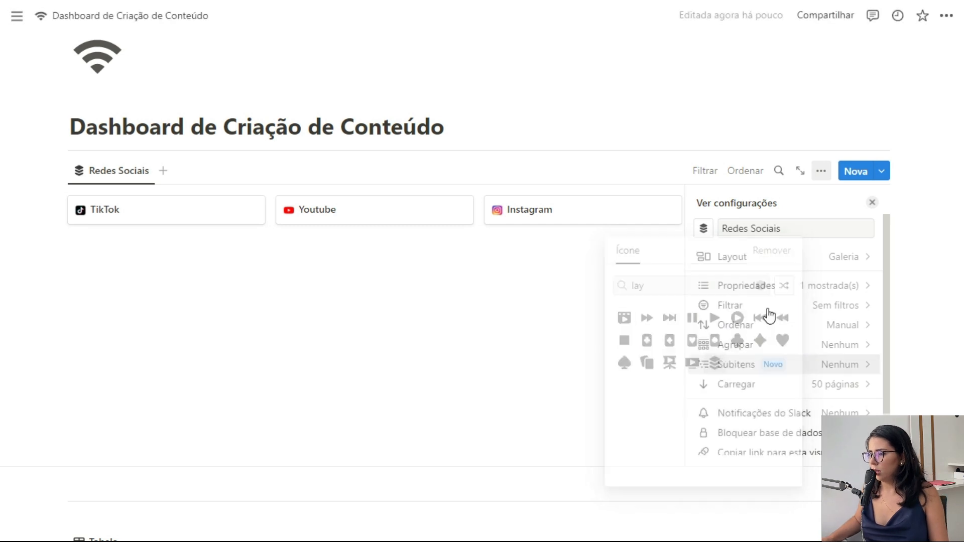
left_click(872, 203)
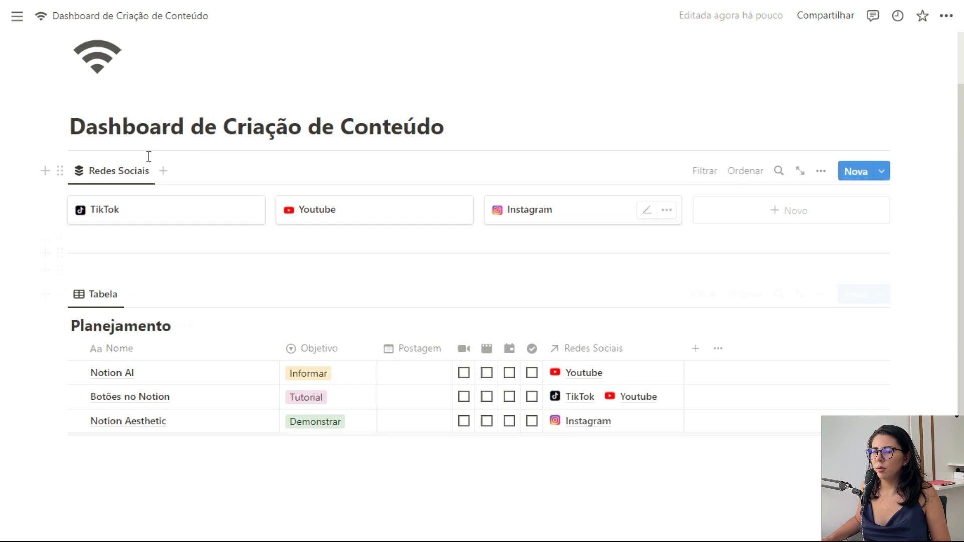
left_click(50, 150)
key("Escape")
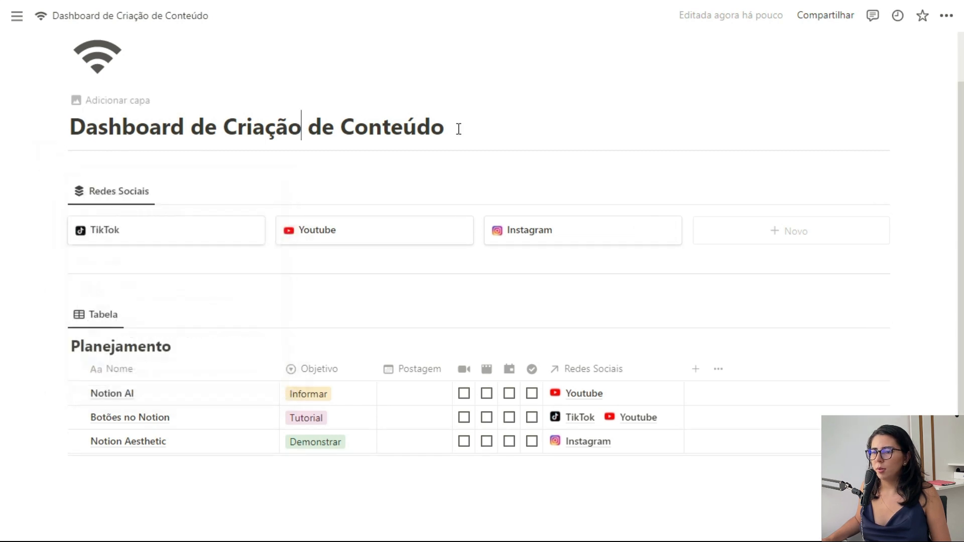
Step: Rename the table view to Planejamento and hide its database title
left_click(98, 315)
left_click(179, 345)
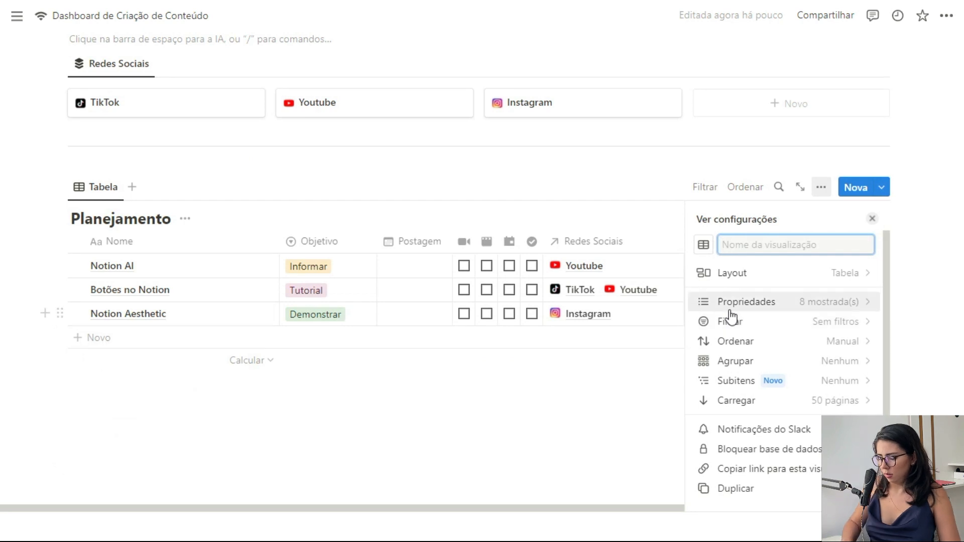
type("Planejamento")
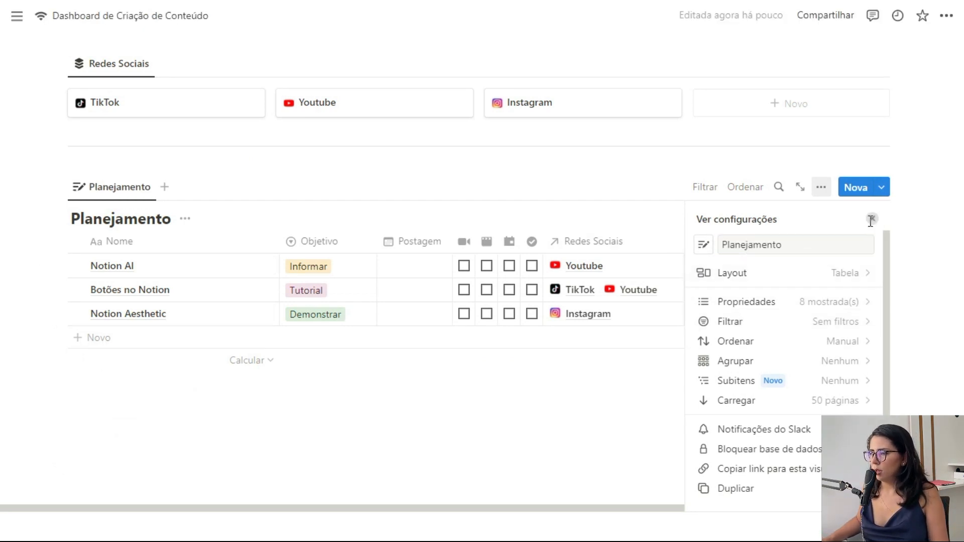
left_click(871, 220)
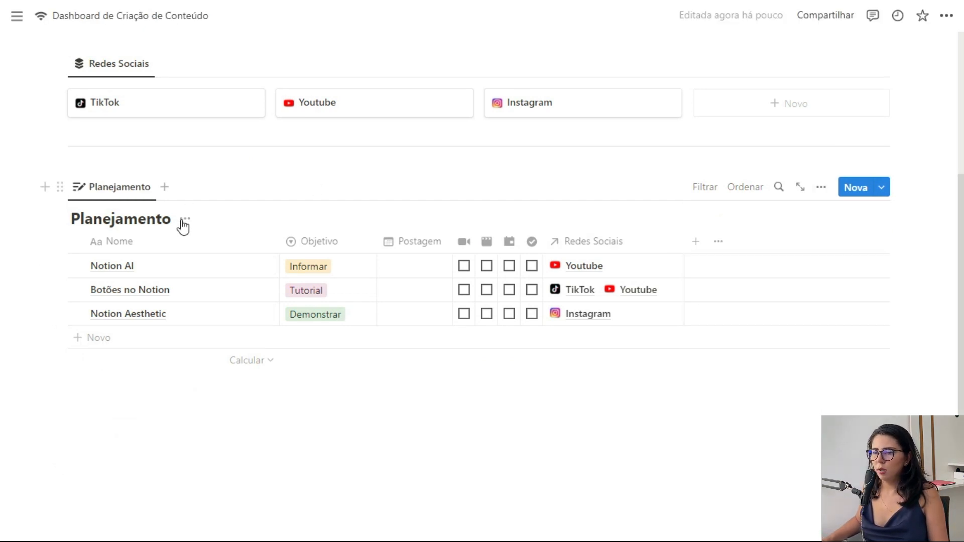
left_click(184, 218)
left_click(182, 293)
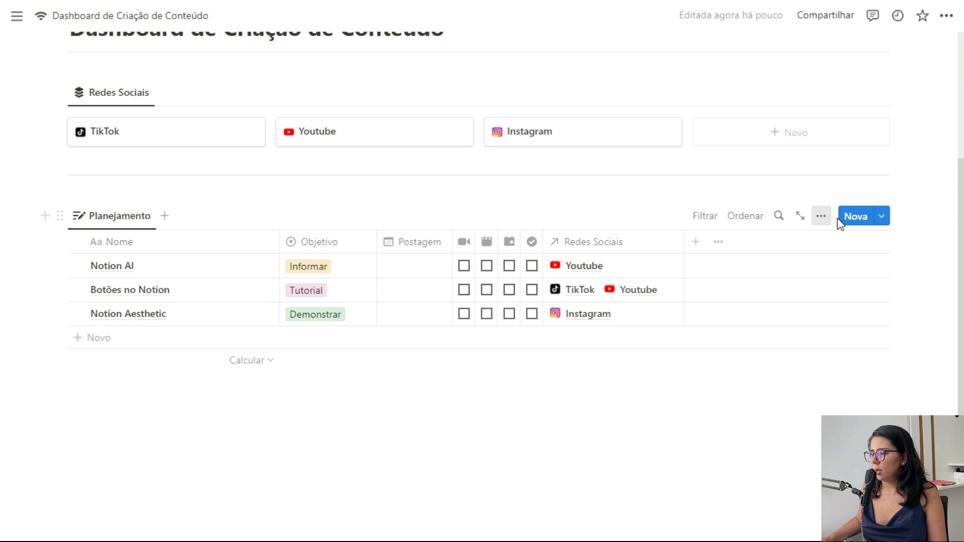
Step: Turn off the table's vertical column lines and narrow the Nome column
left_click(821, 216)
left_click(819, 287)
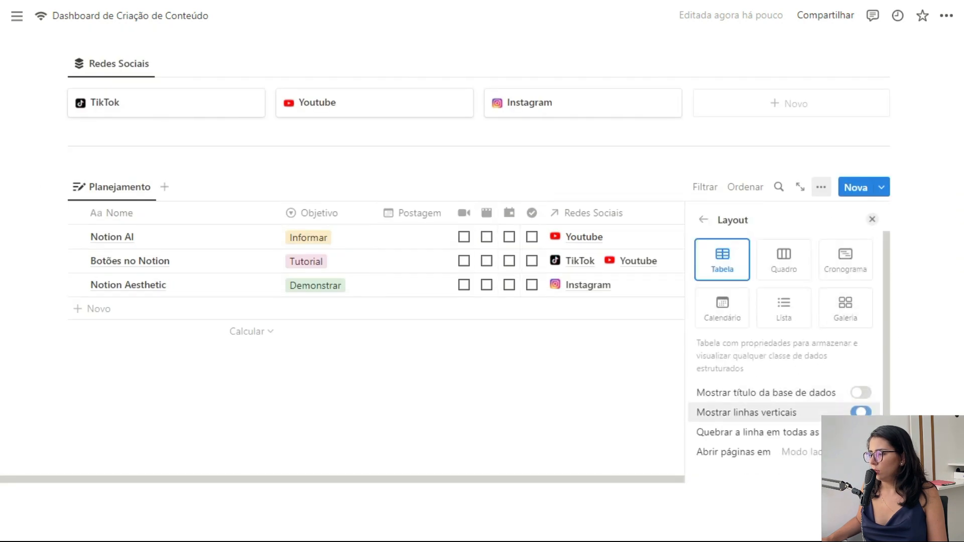
left_click(861, 413)
left_click(873, 220)
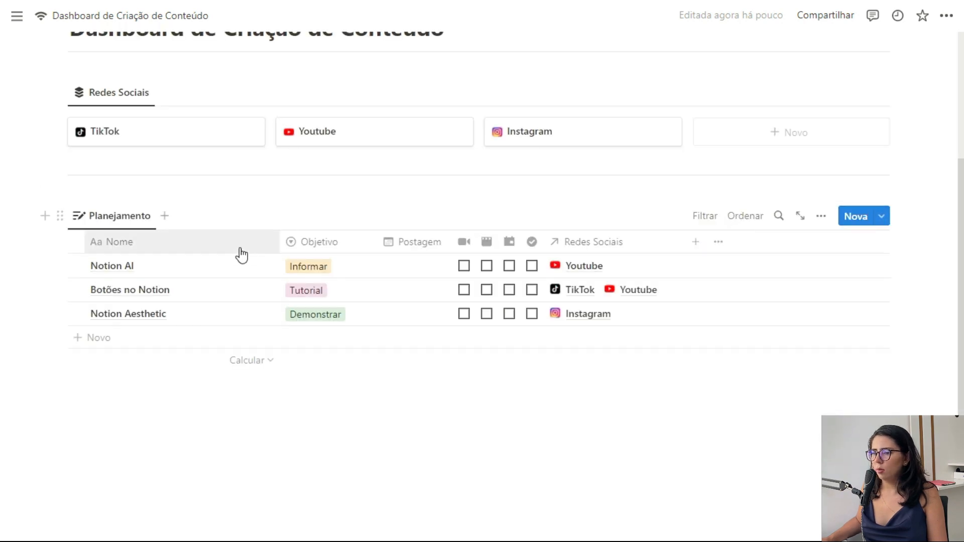
left_click_drag(280, 239, 254, 241)
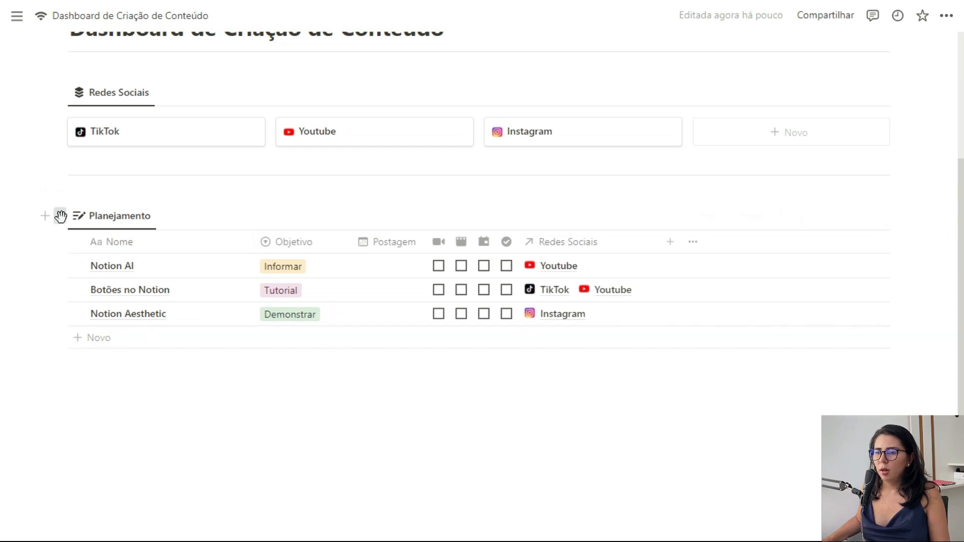
left_click(60, 216)
Step: Paste a linked Planejamento view below the table and switch it to Calendário layout
left_click(126, 192)
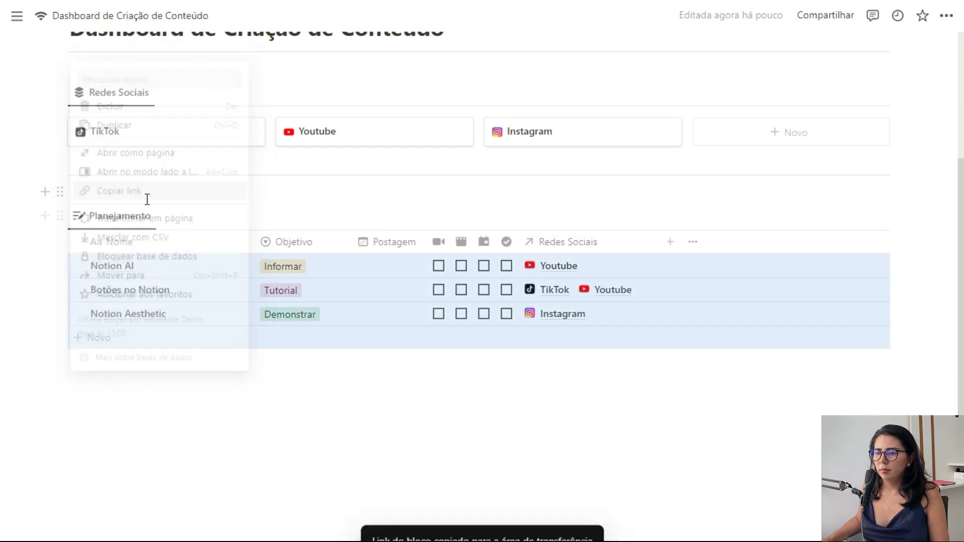
left_click(157, 400)
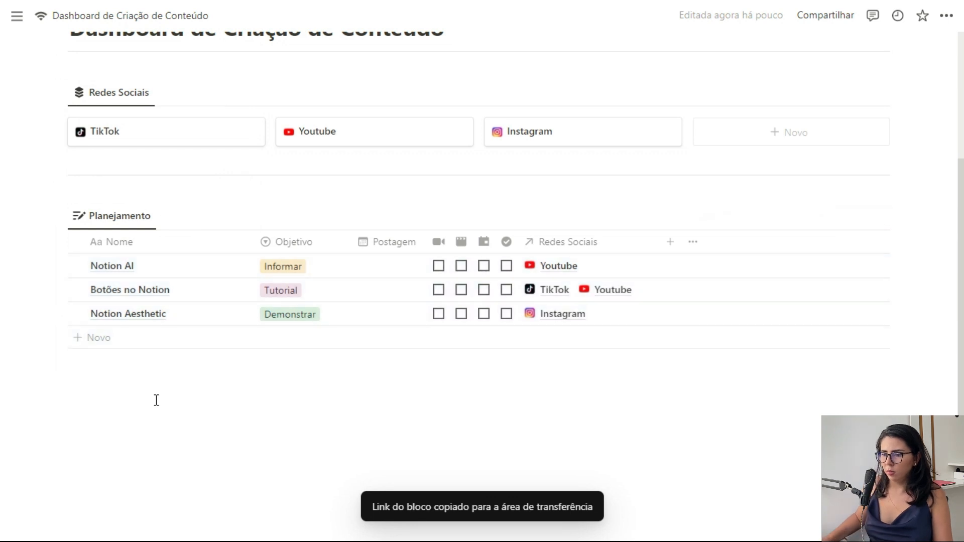
left_click(157, 414)
key("ctrl+v")
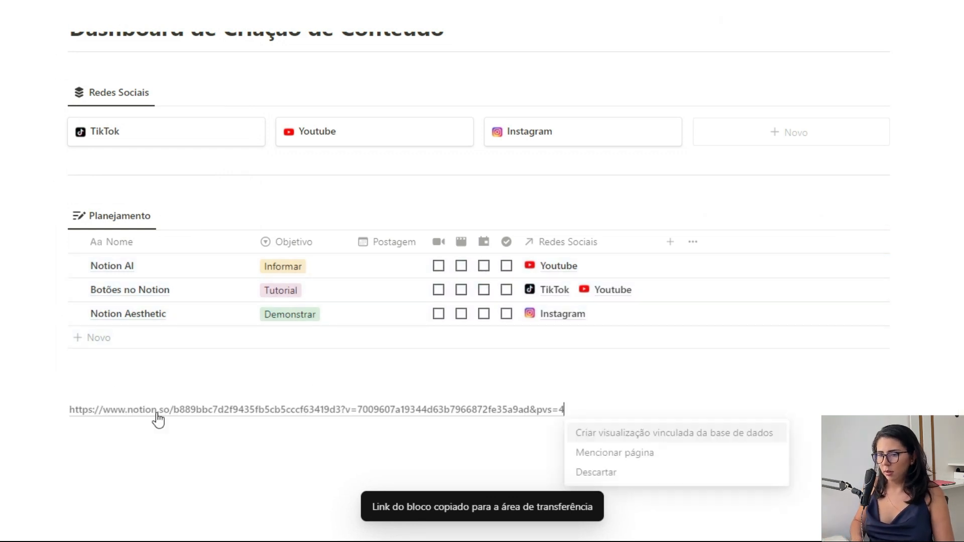
left_click(620, 434)
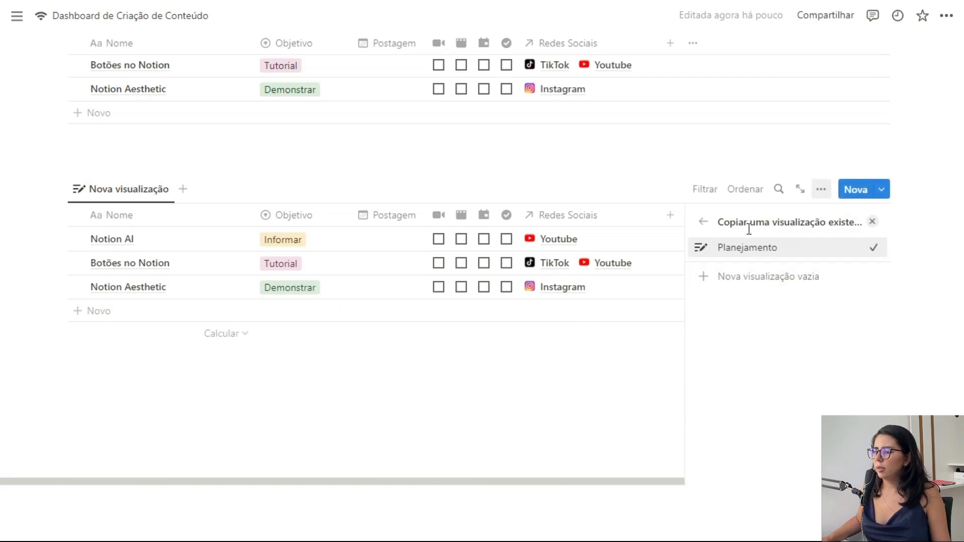
left_click(709, 218)
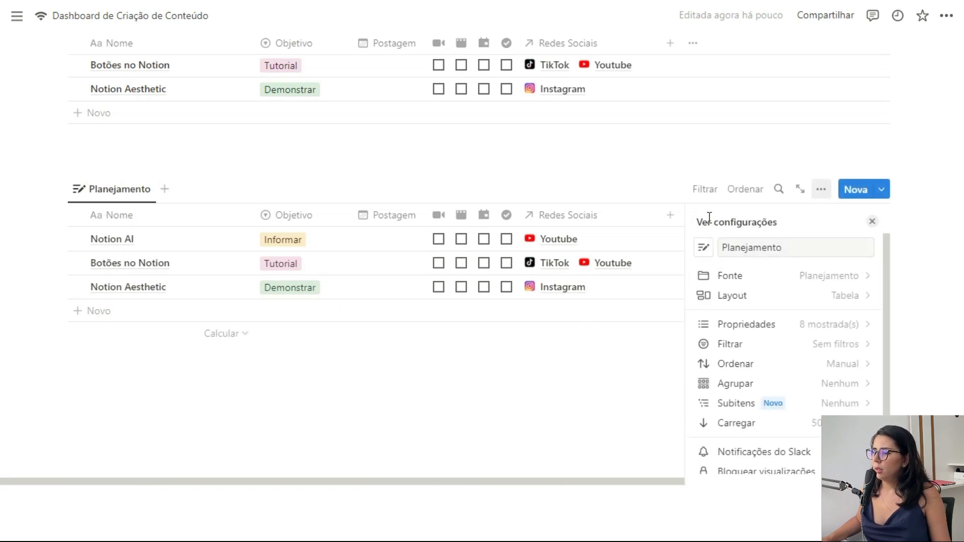
left_click(802, 296)
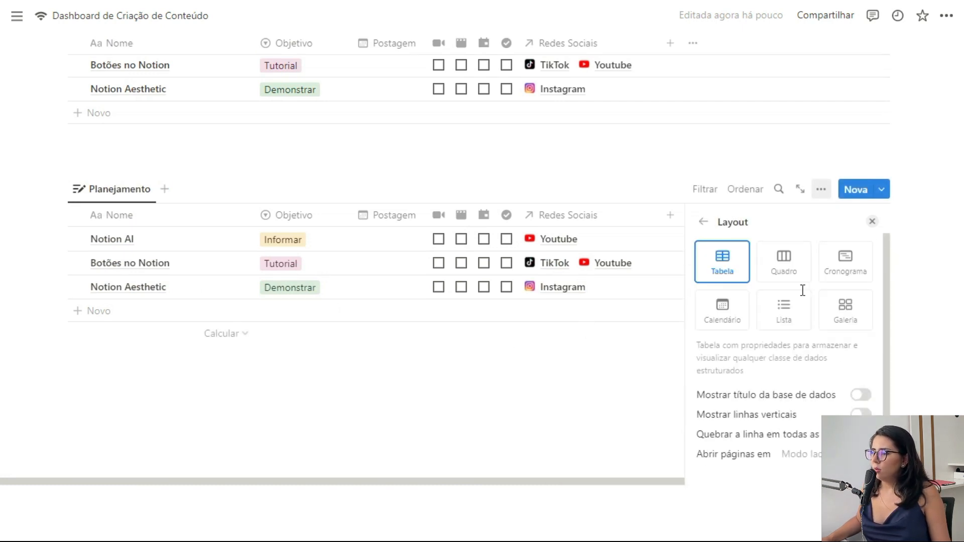
left_click(721, 314)
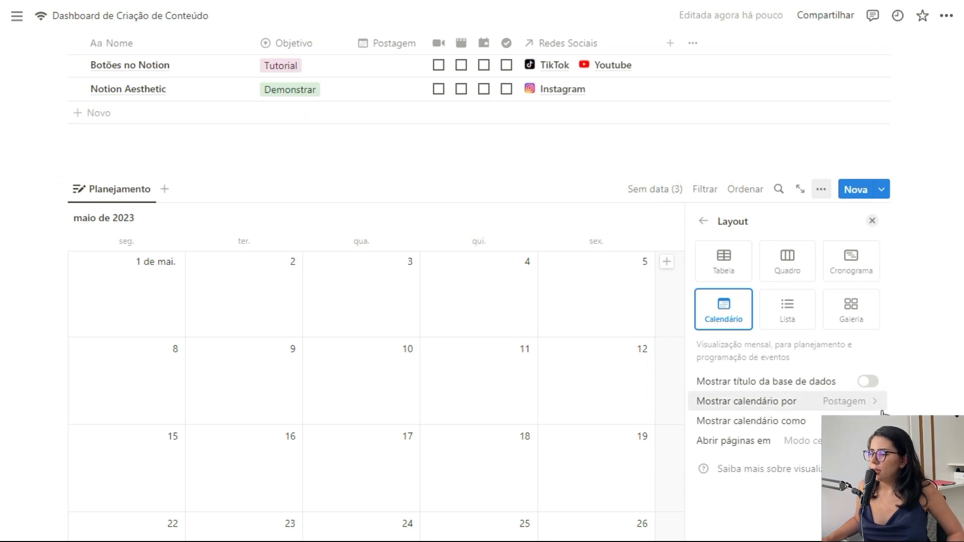
Step: Set the calendar to display as Semana instead of a whole month
left_click(793, 421)
left_click(783, 472)
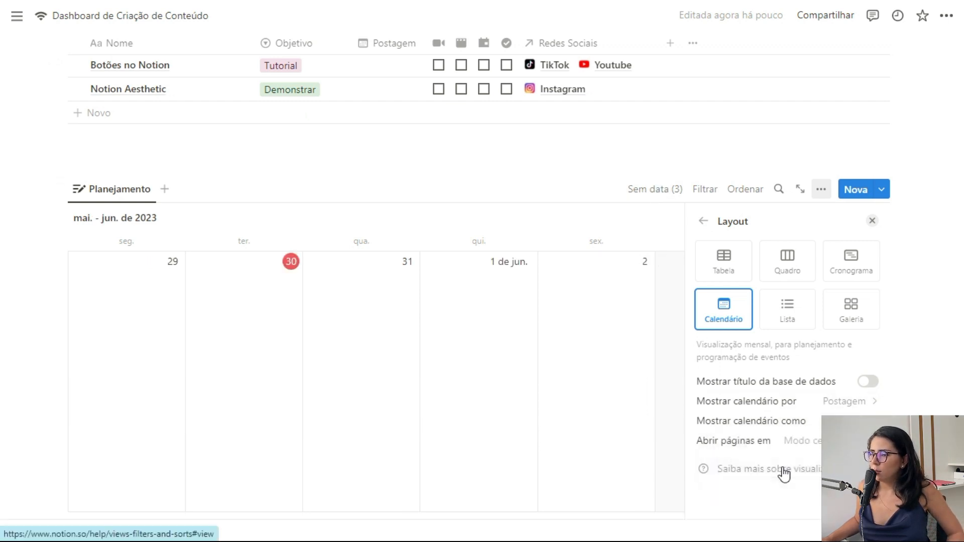
left_click(805, 424)
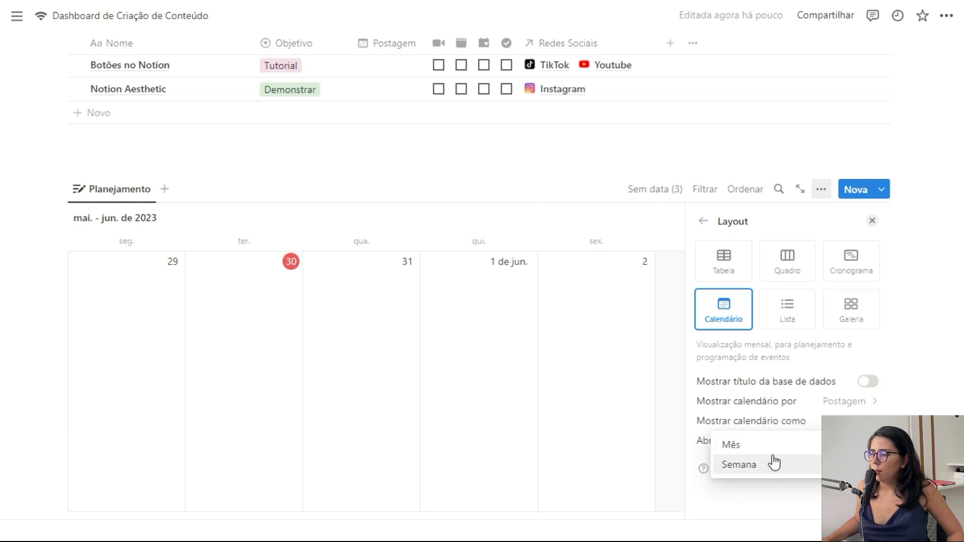
left_click(804, 444)
left_click(816, 423)
left_click(776, 465)
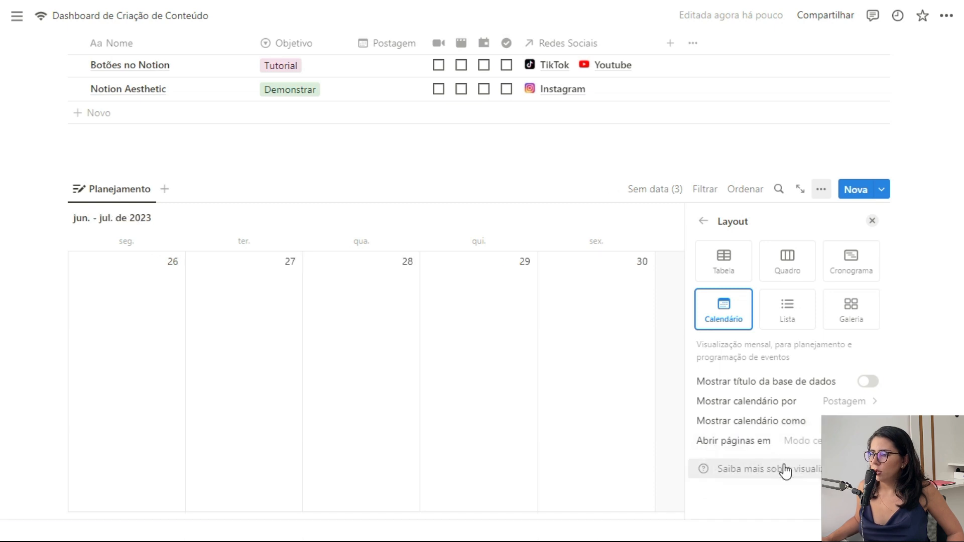
left_click(872, 221)
scroll(497, 316, "up", 3)
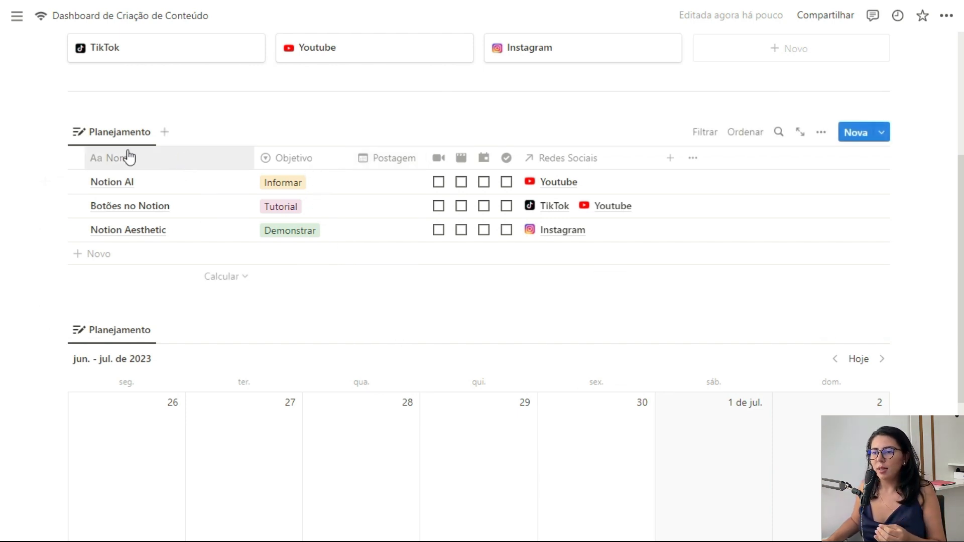
Step: Rename the calendar view to Cronograma
left_click(110, 329)
left_click(129, 358)
type("Cron")
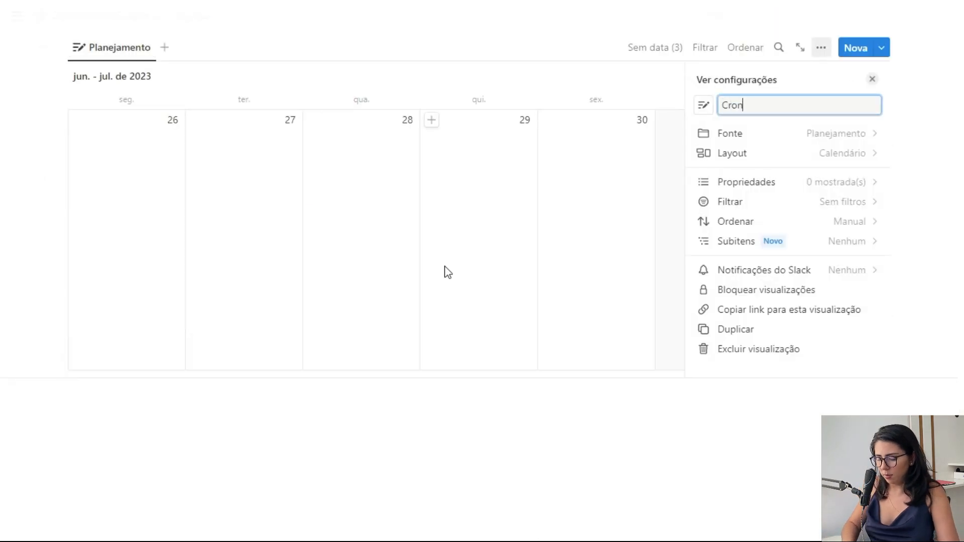
type("ograma")
left_click(872, 80)
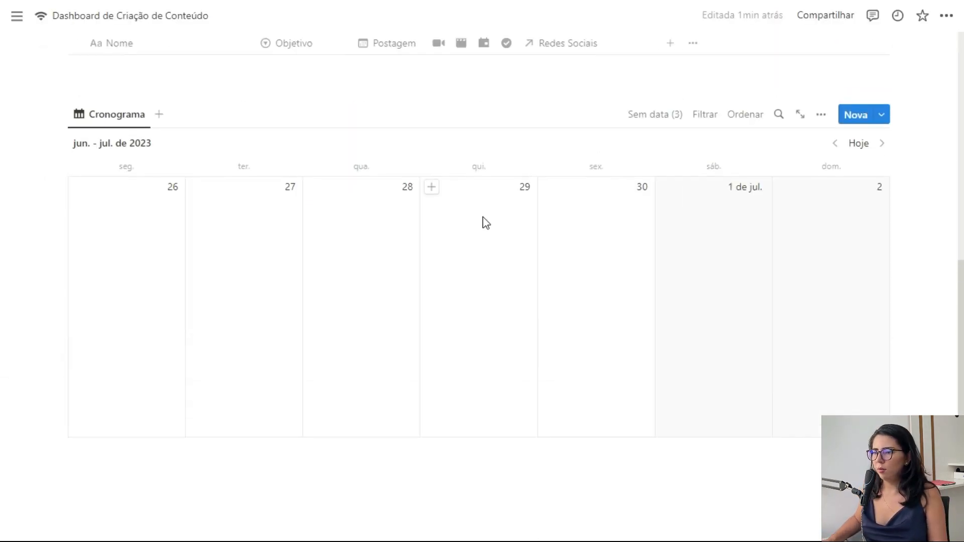
scroll(484, 222, "up", 3)
scroll(487, 226, "up", 3)
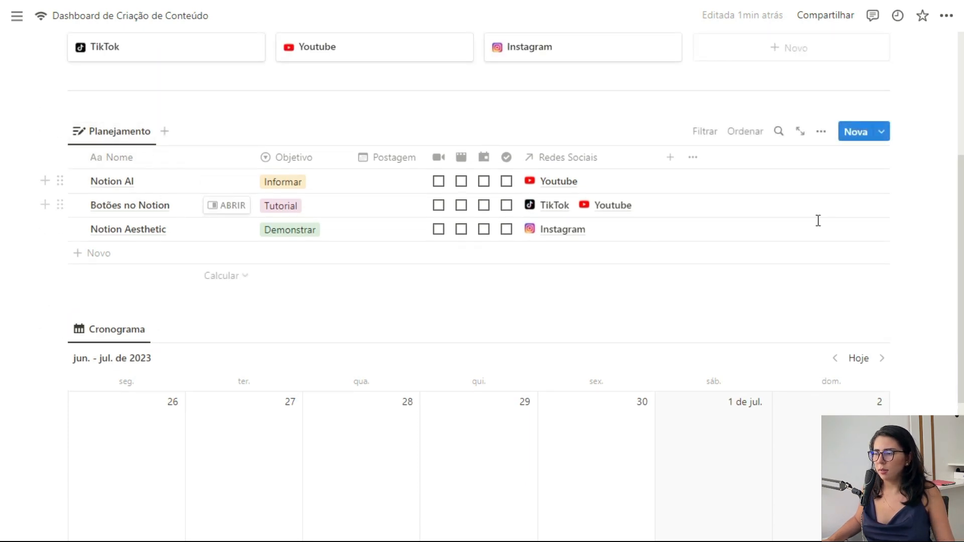
Step: Set Notion AI's Postagem date to 30/05/2023
scroll(384, 145, "down", 1)
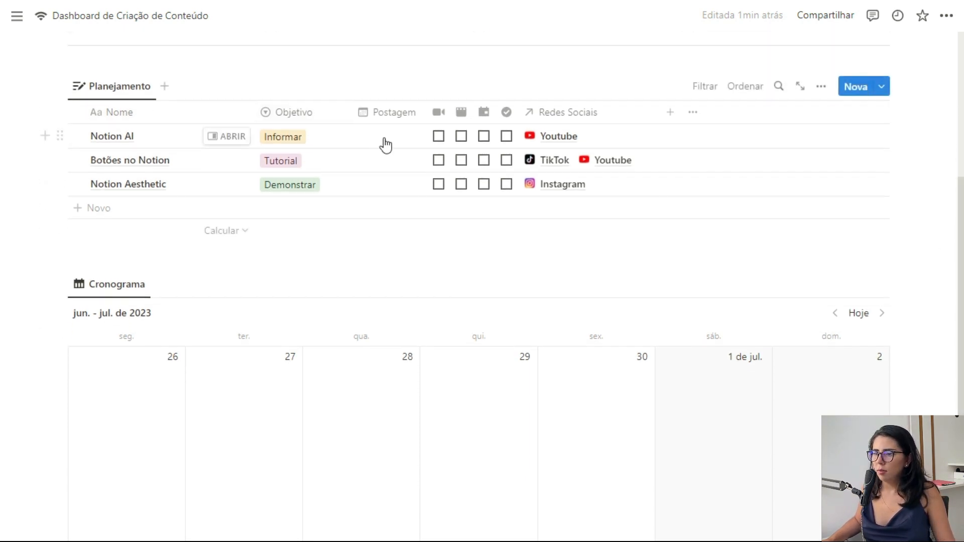
left_click(399, 146)
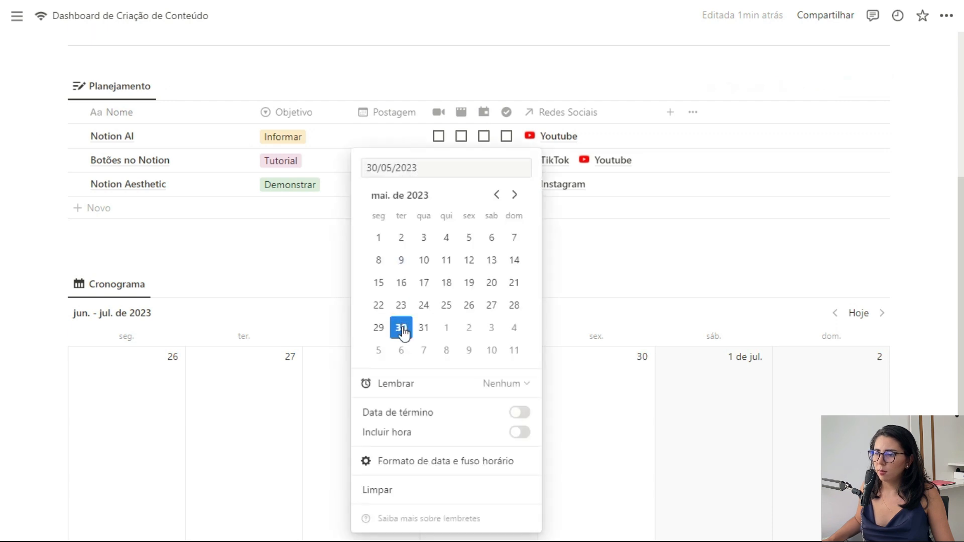
left_click(581, 276)
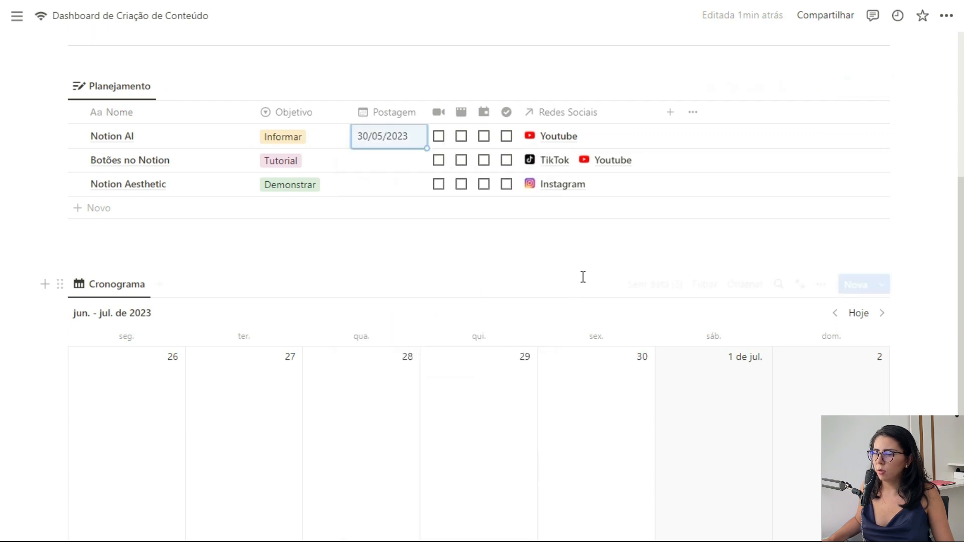
left_click(859, 313)
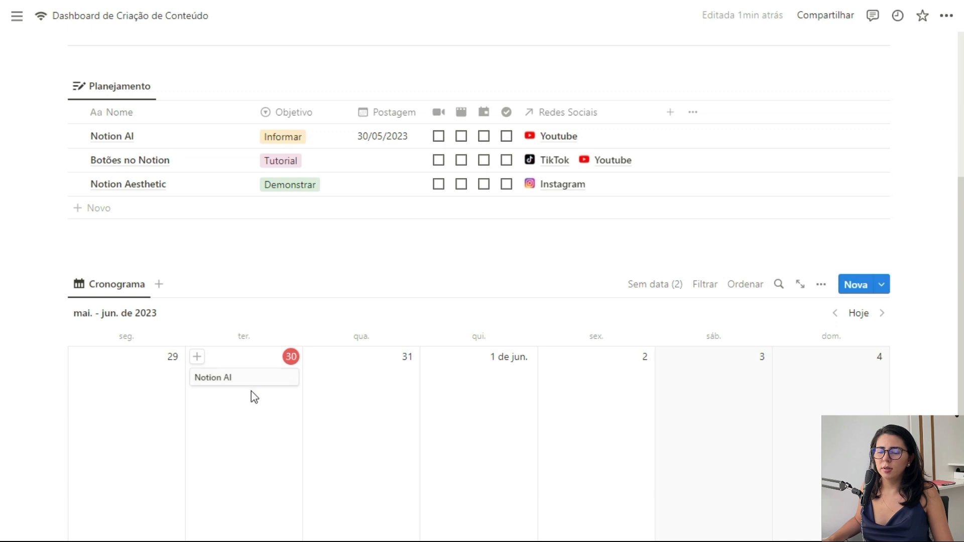
Step: Clear that date, drag Notion AI onto 31 May in the calendar, then undo it
left_click(420, 138)
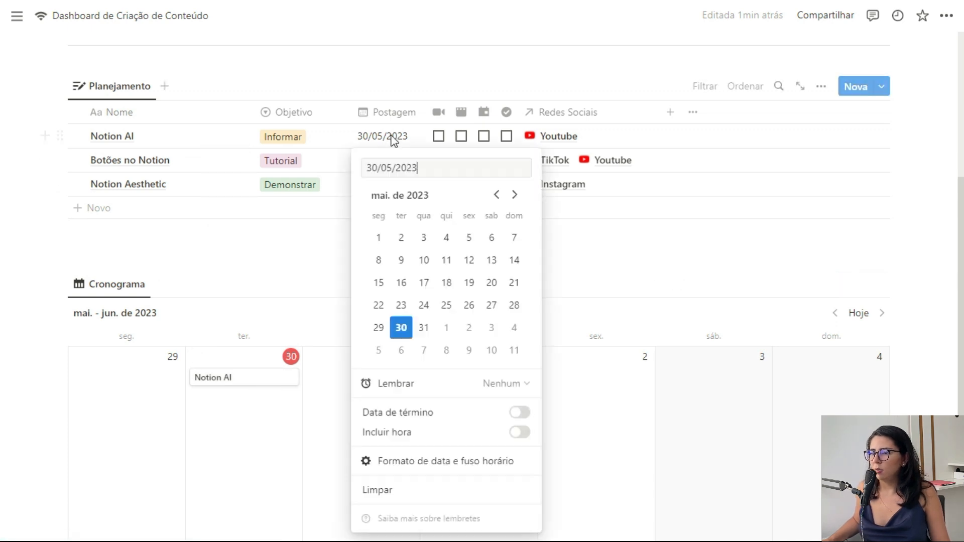
left_click(400, 490)
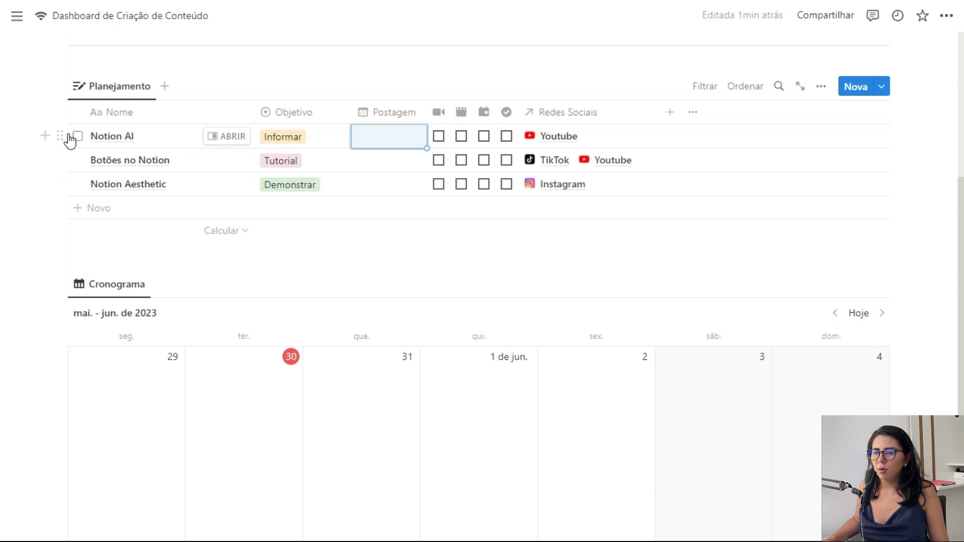
left_click_drag(58, 136, 326, 392)
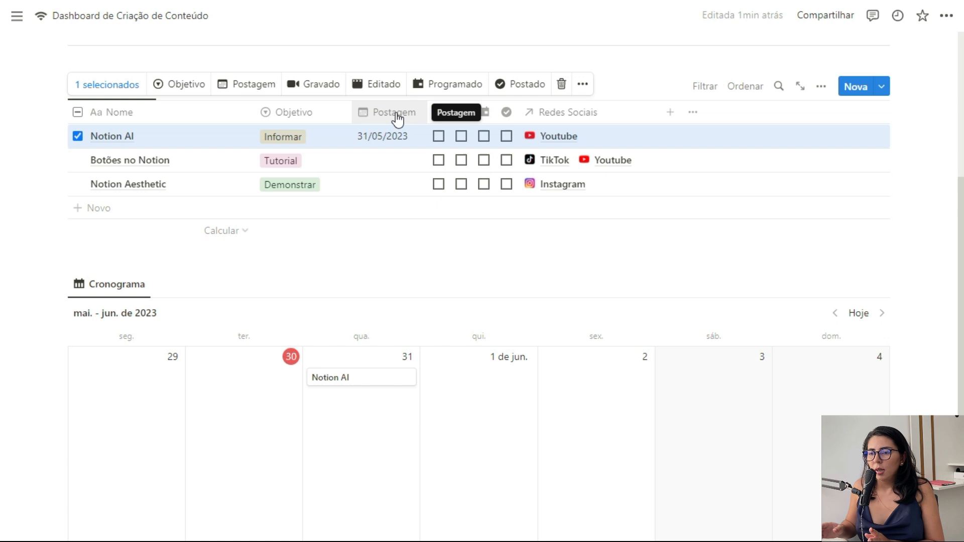
key("Escape")
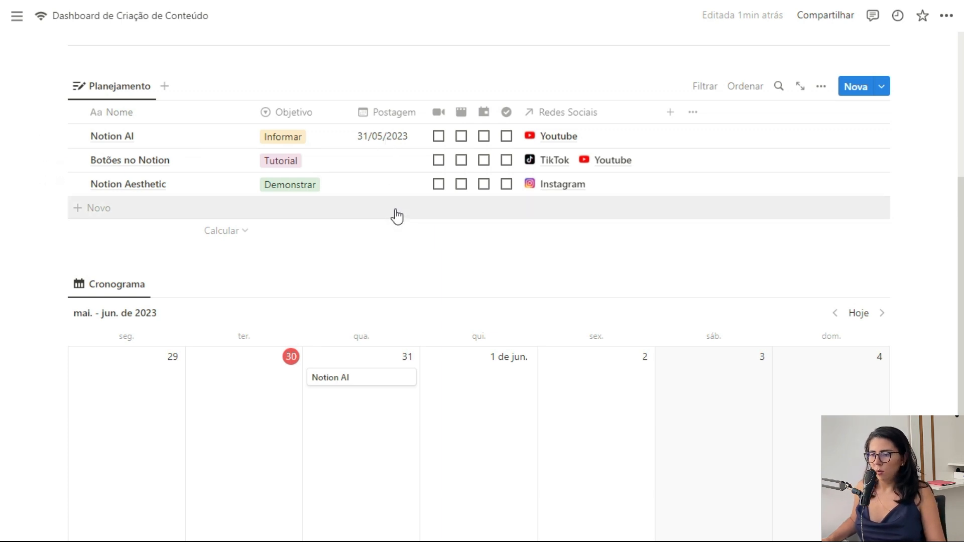
key("ctrl+z")
Step: Filter Planejamento to rows whose Postagem 'Está vazio', hiding the filter bar
left_click(78, 137)
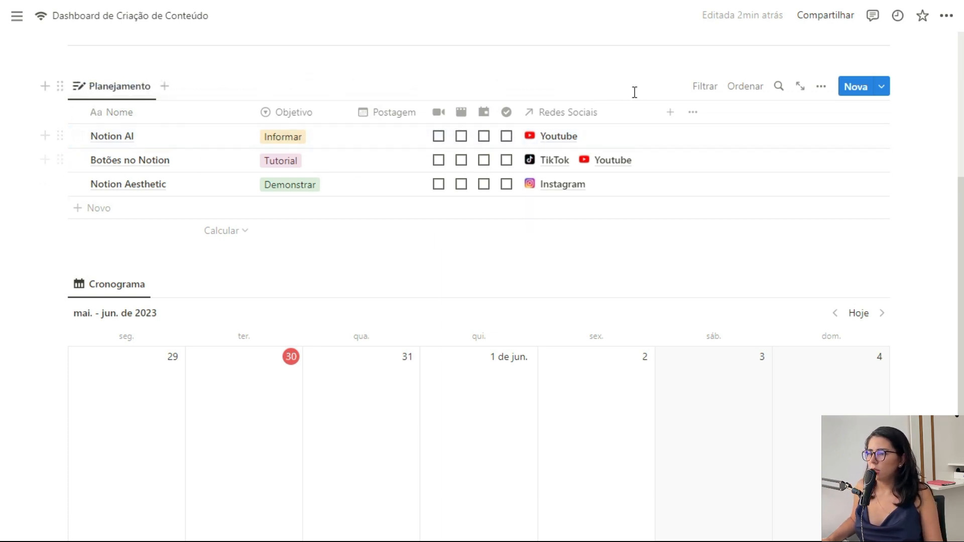
left_click(705, 99)
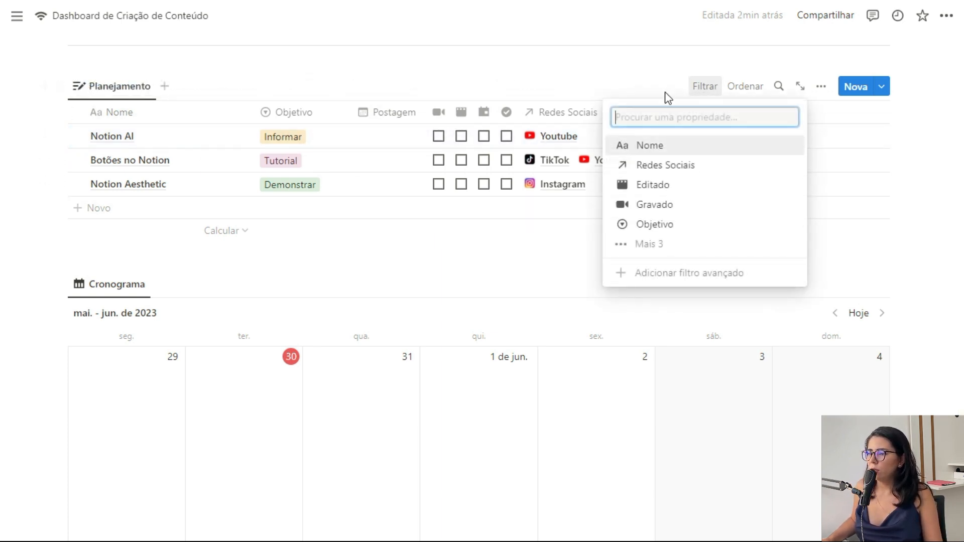
left_click(401, 112)
left_click(400, 112)
left_click(409, 233)
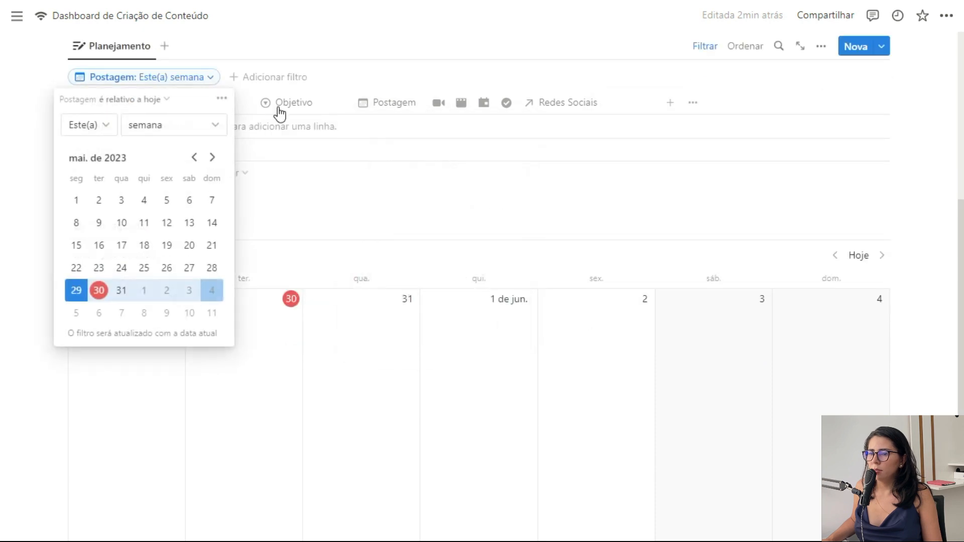
left_click(134, 99)
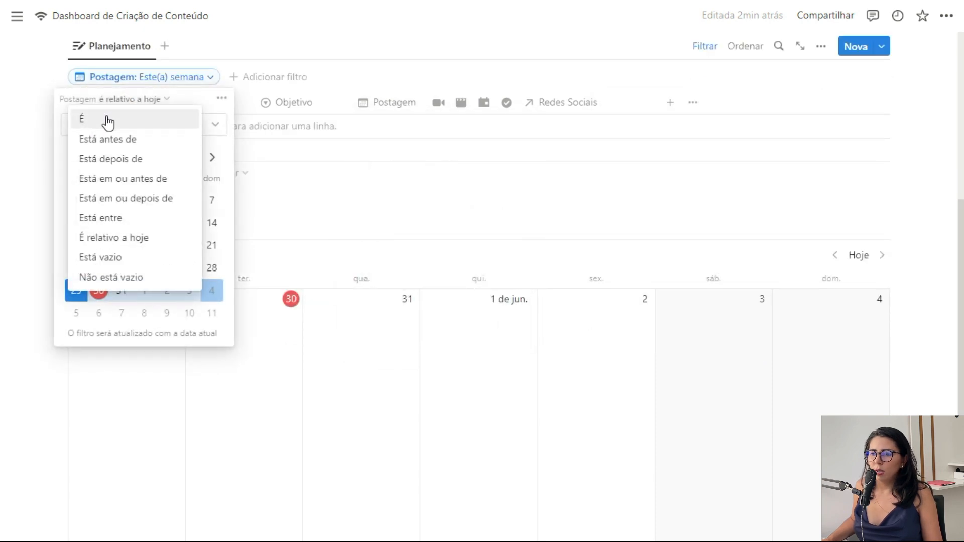
left_click(120, 259)
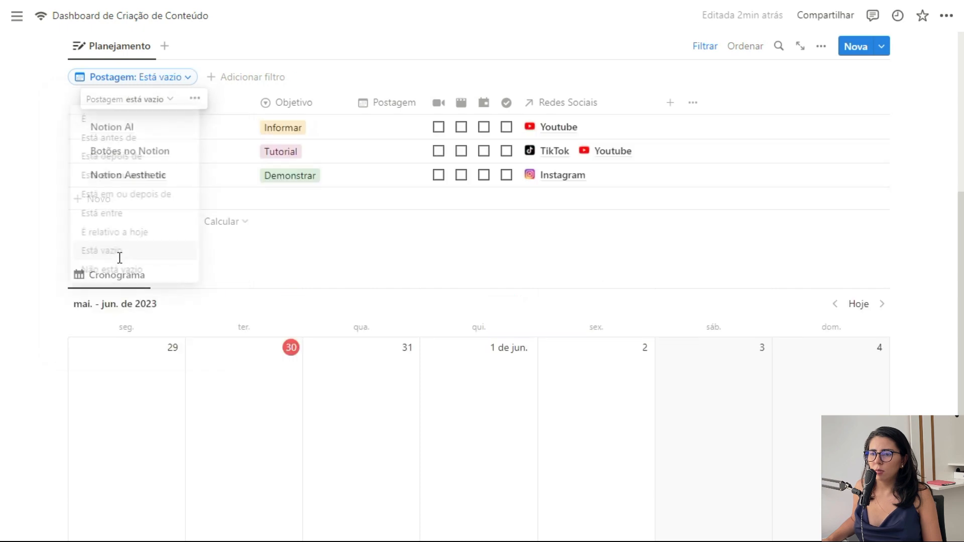
left_click(703, 49)
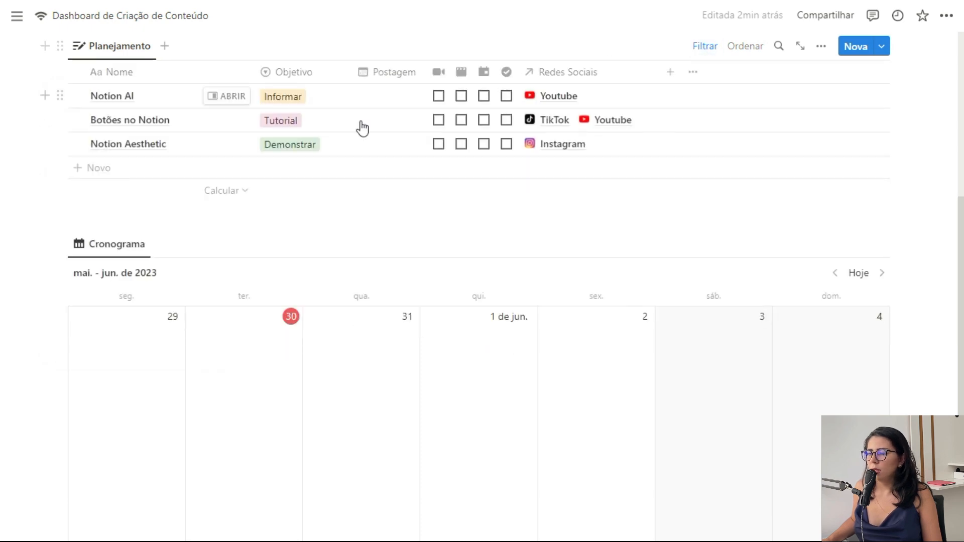
Step: Drag Notion AI onto the 30th in the Cronograma calendar
scroll(352, 246, "up", 2)
scroll(151, 211, "down", 1)
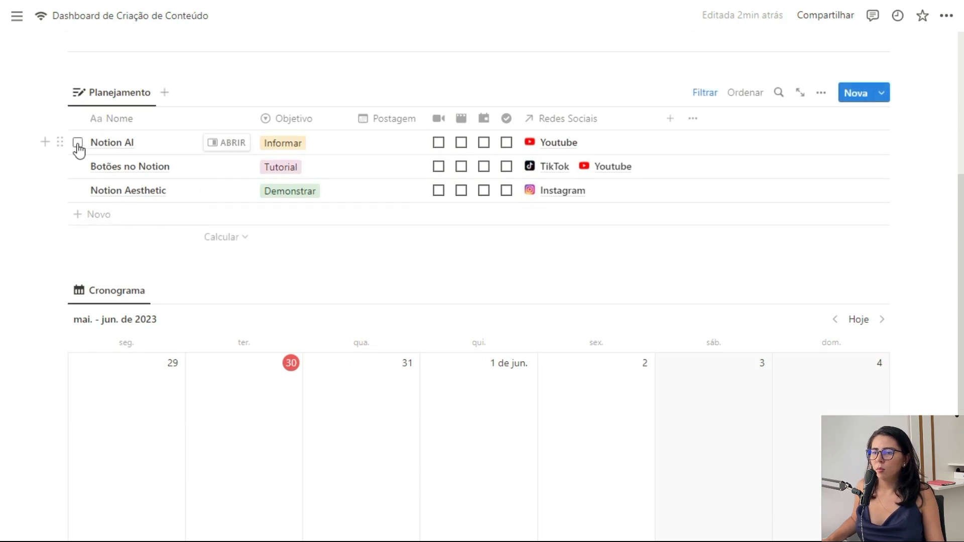
left_click_drag(59, 142, 243, 391)
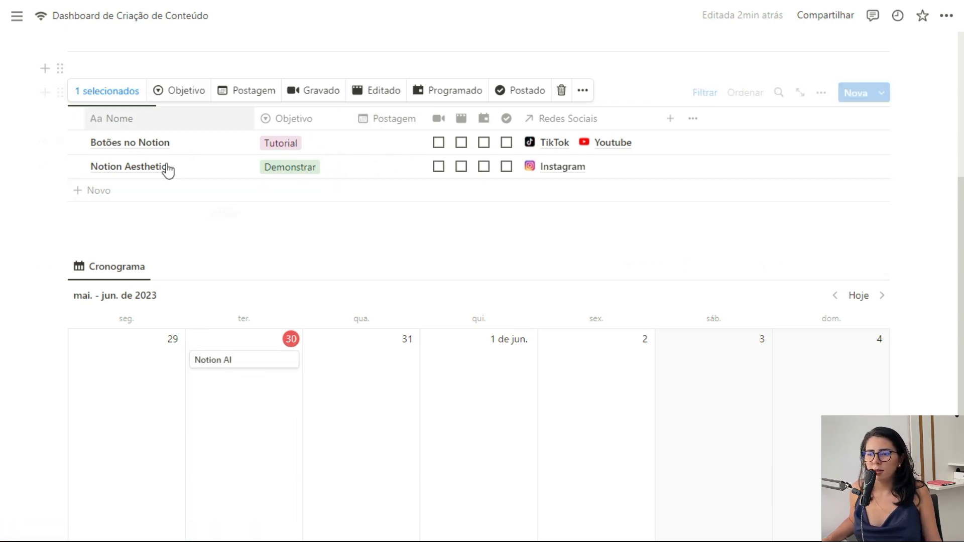
left_click(645, 77)
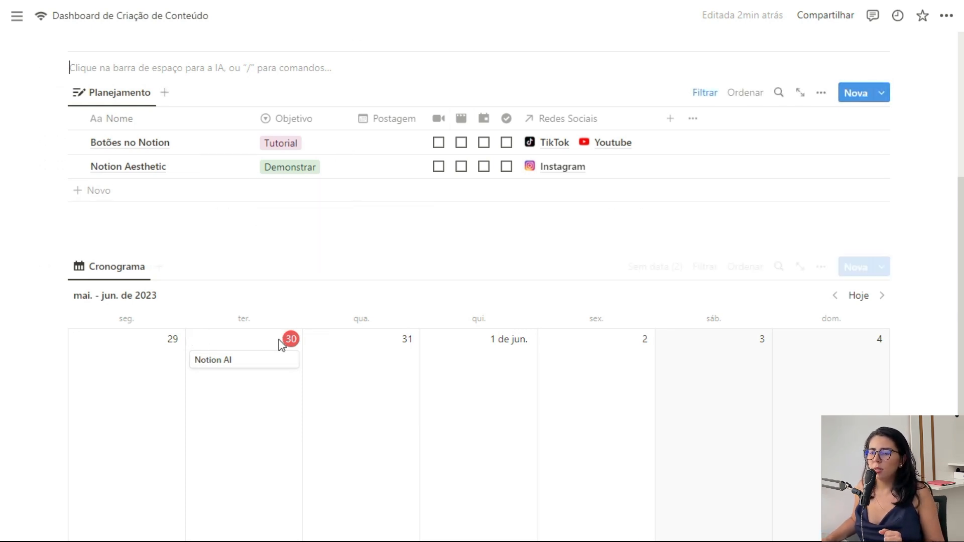
left_click_drag(248, 368, 299, 389)
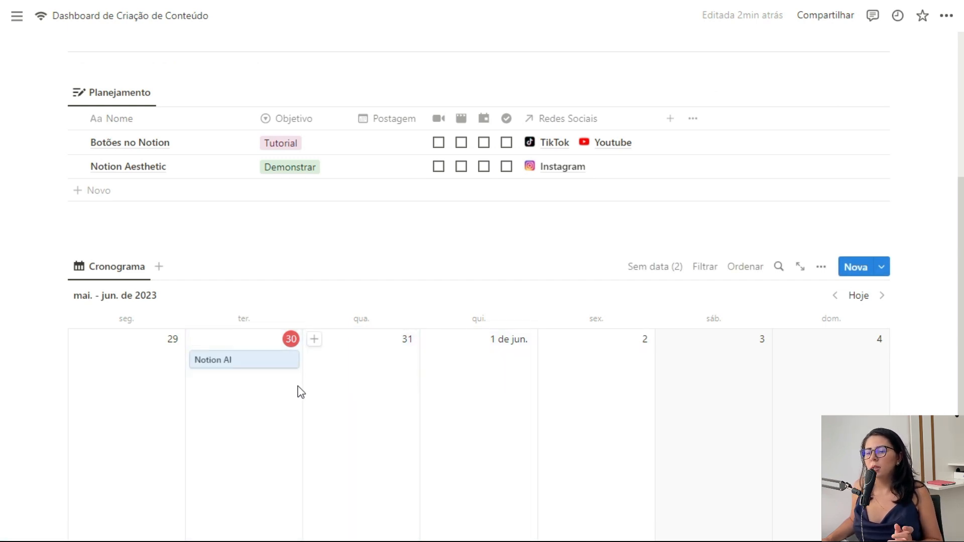
left_click(263, 370)
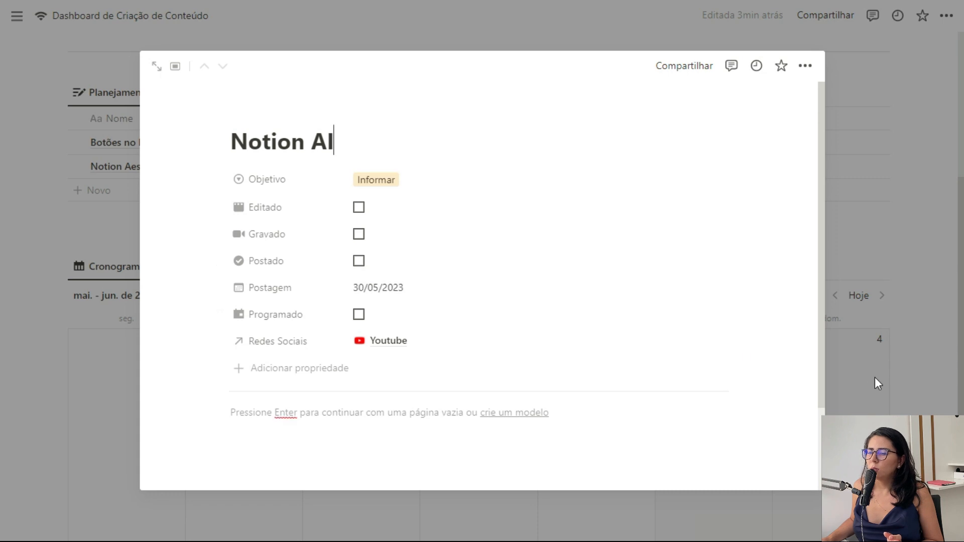
left_click(875, 377)
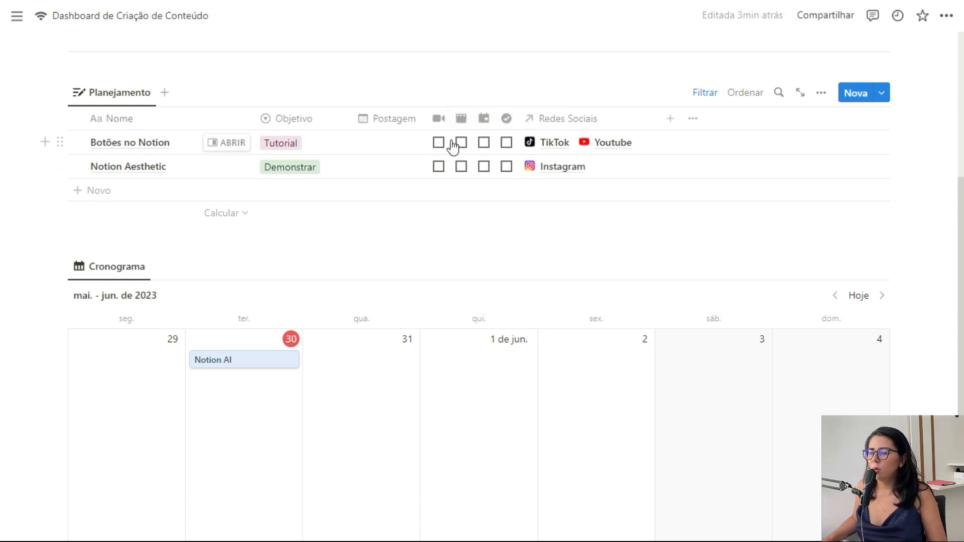
Step: Show Gravado, Editado, Programado, Postado, Objetivo and Redes Sociais on Cronograma cards, Redes Sociais first
left_click(820, 266)
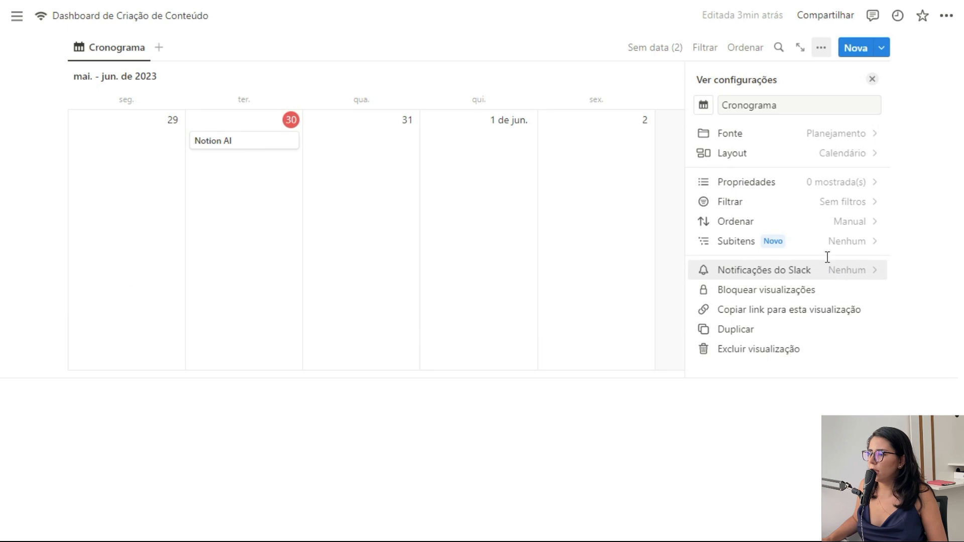
left_click(844, 185)
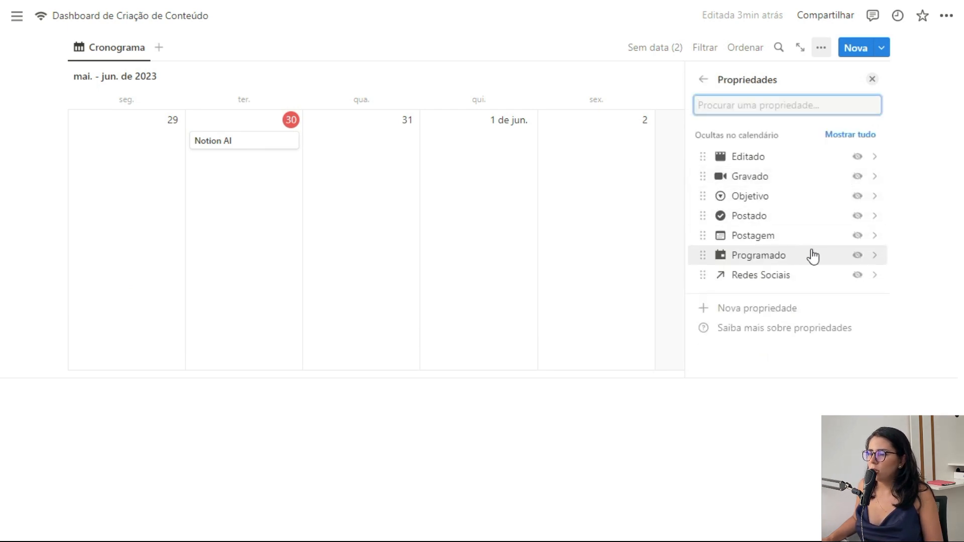
left_click(858, 177)
left_click(850, 203)
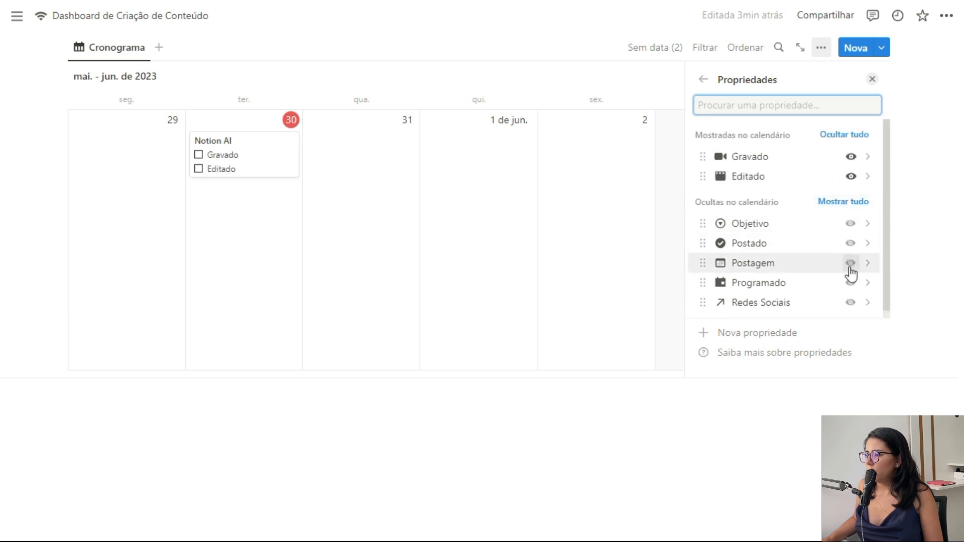
left_click(851, 282)
left_click(851, 263)
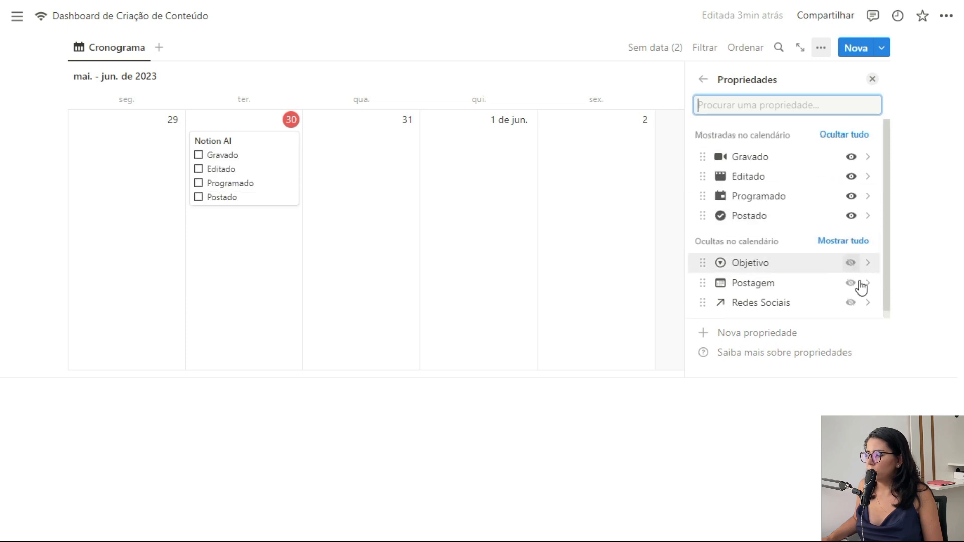
left_click(851, 264)
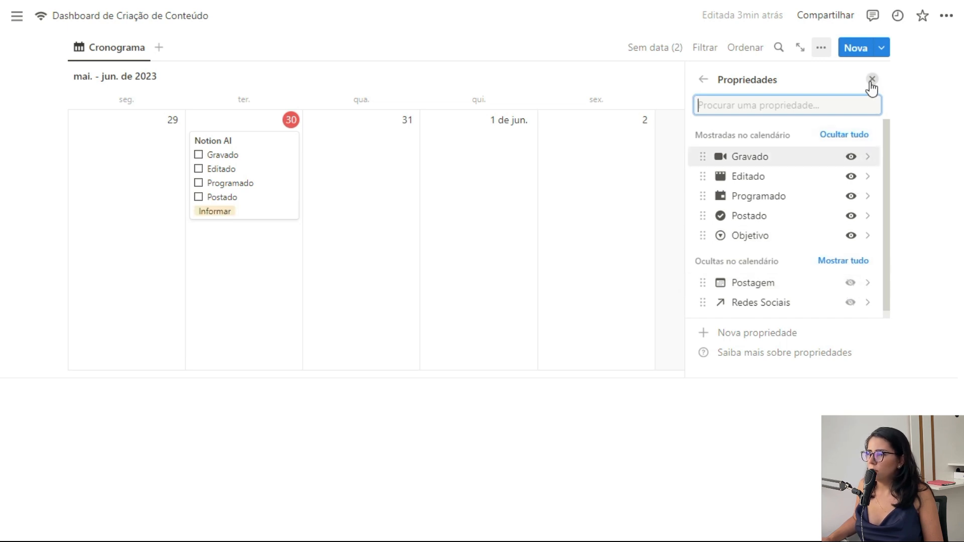
left_click(851, 303)
left_click_drag(703, 244, 737, 162)
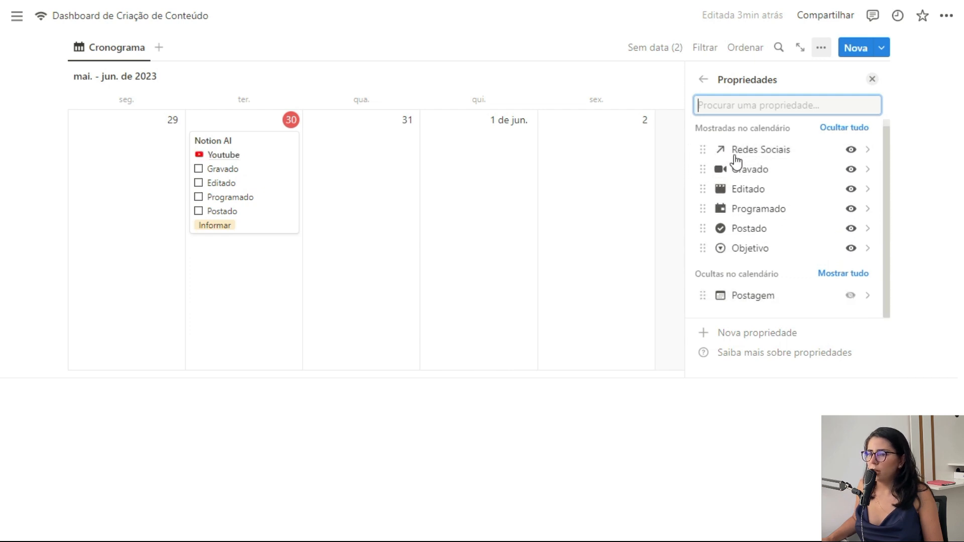
left_click(873, 79)
scroll(607, 317, "up", 2)
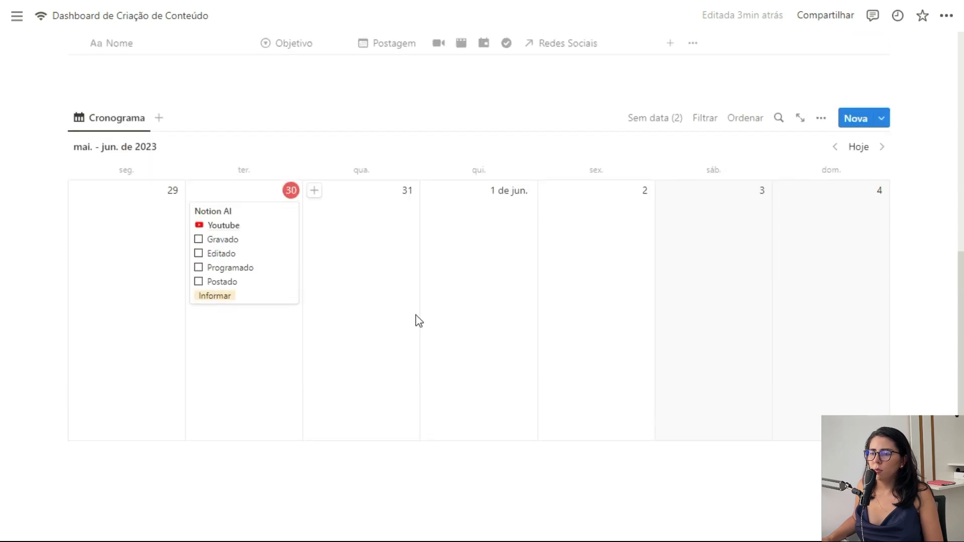
left_click(198, 239)
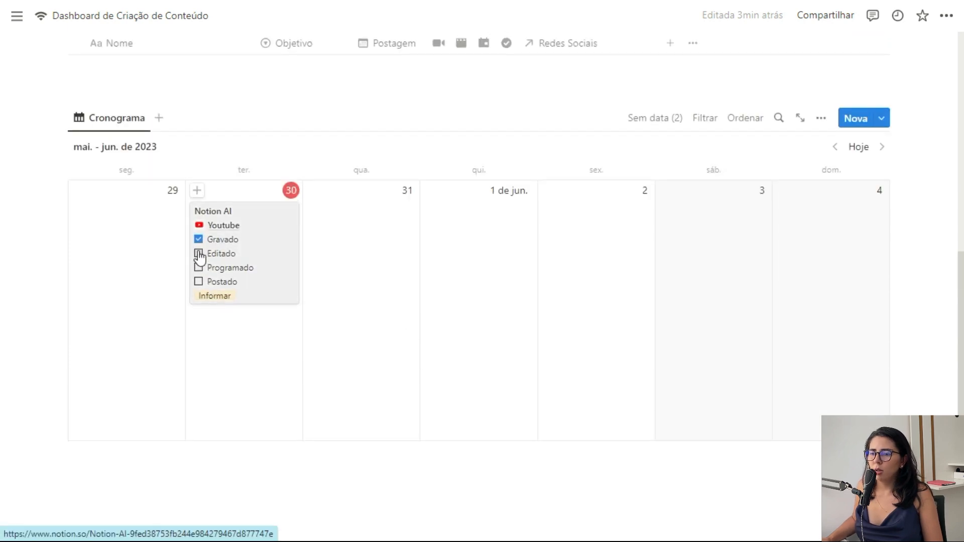
left_click(200, 283)
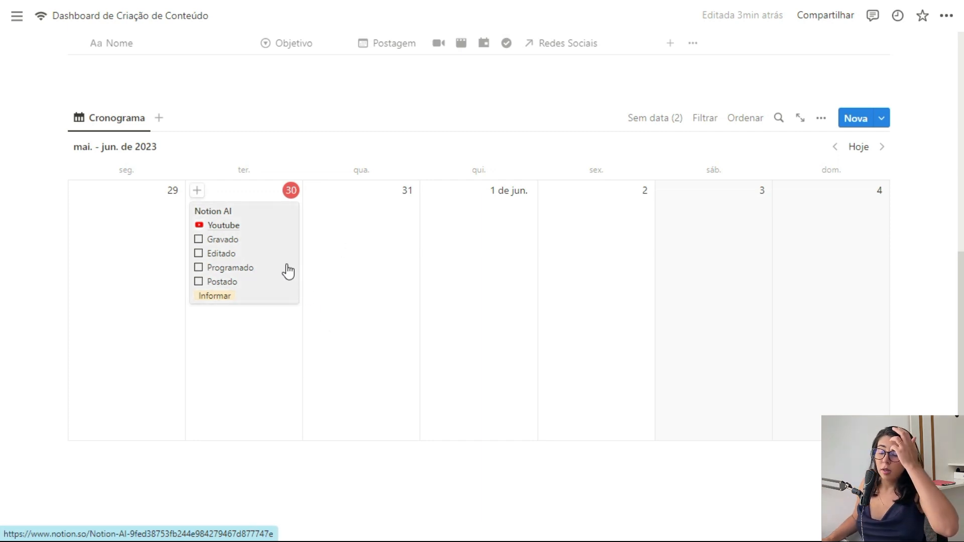
scroll(287, 272, "up", 3)
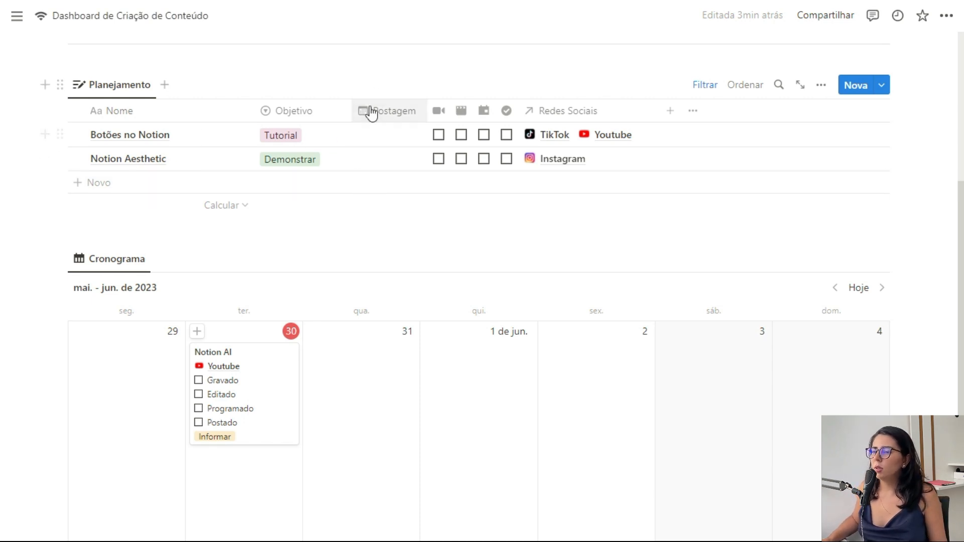
Step: Hide the Postagem column in the Planejamento table, leaving Botões no Notion undated
left_click(395, 139)
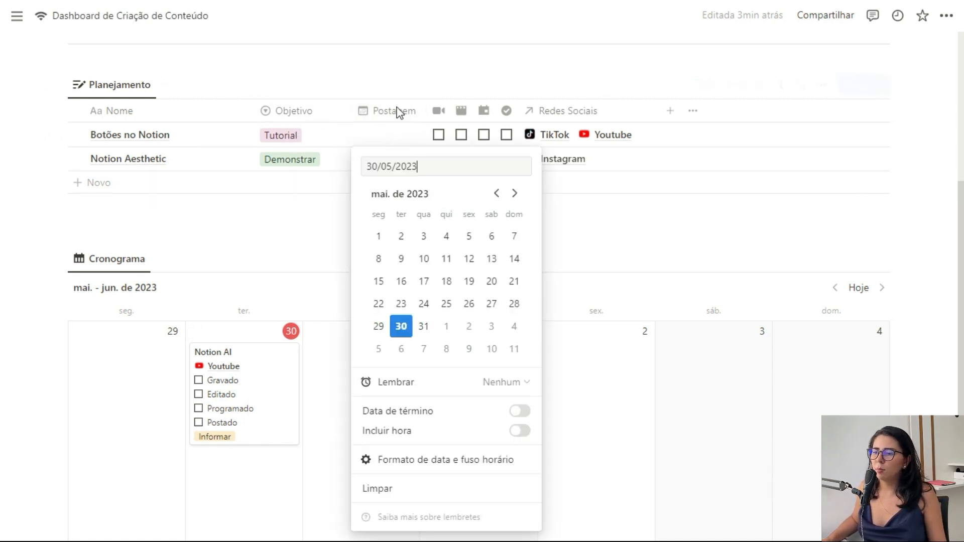
key("Escape")
left_click(398, 111)
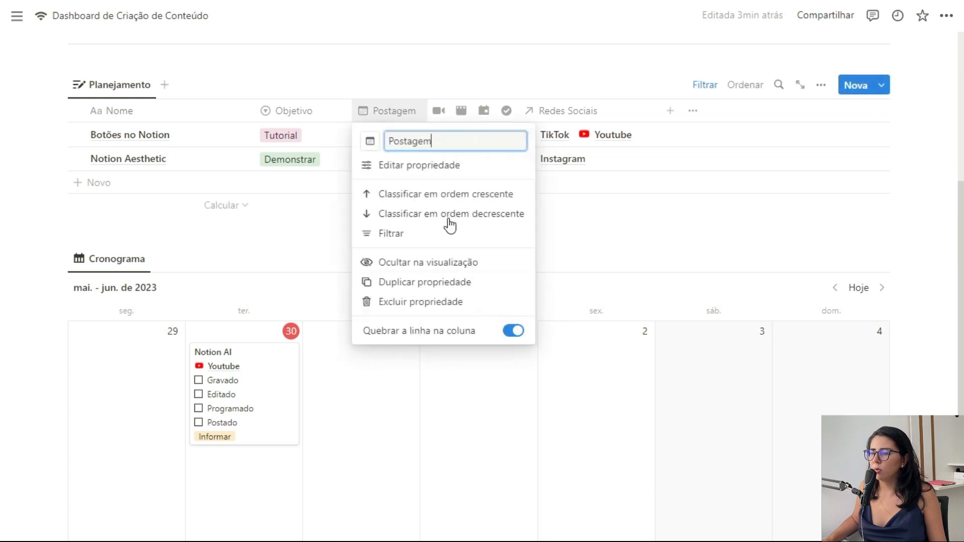
left_click(420, 265)
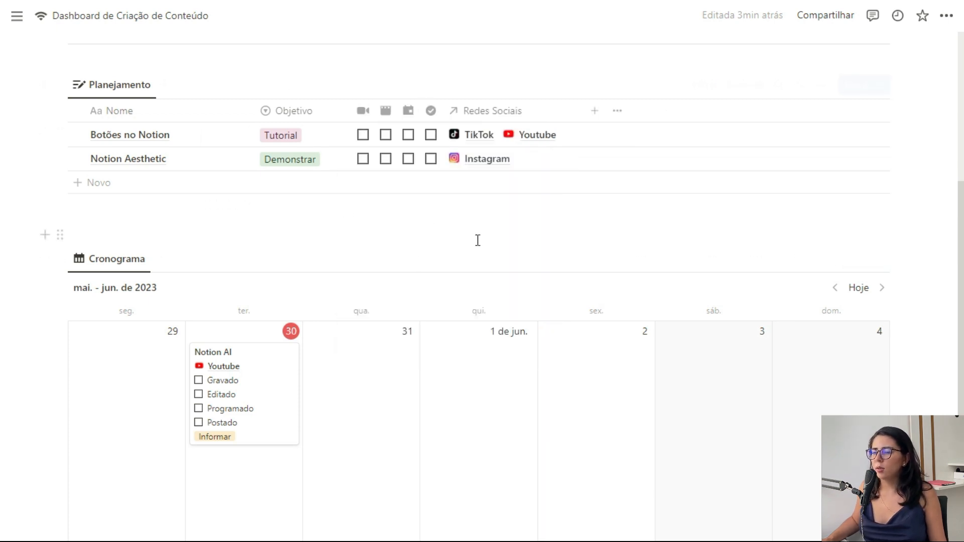
Step: Schedule Botões no Notion on 1 June in the calendar, then return it to the undated table
left_click_drag(59, 135, 459, 372)
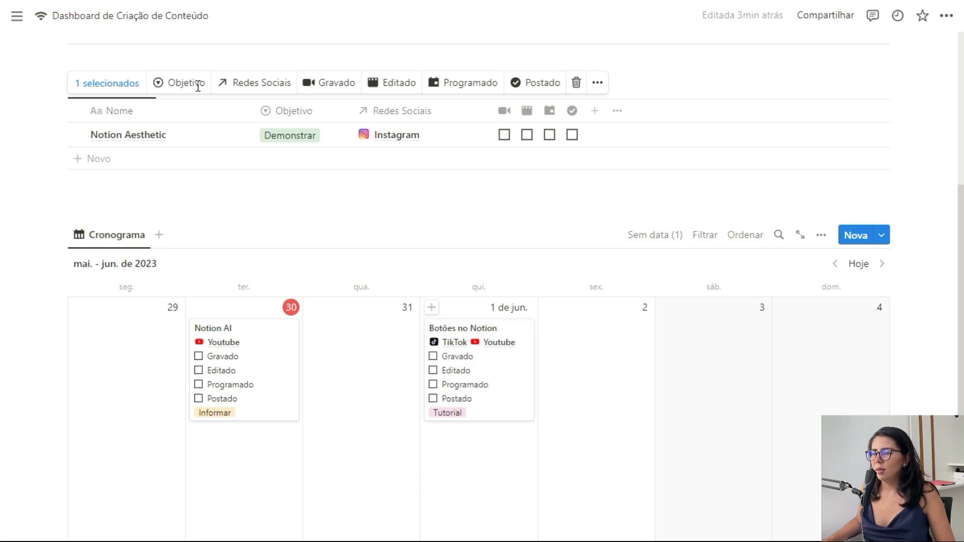
left_click_drag(503, 386, 254, 159)
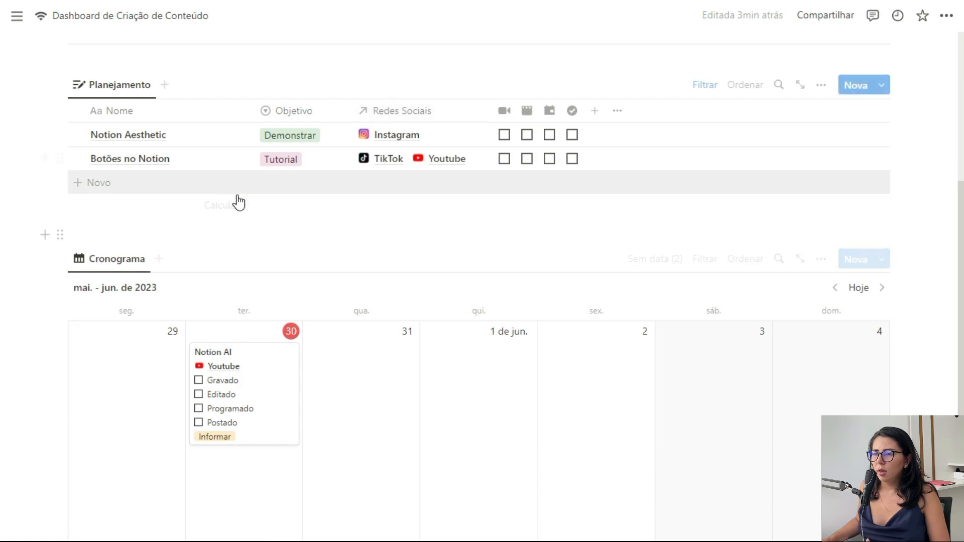
scroll(236, 203, "up", 6)
scroll(309, 192, "down", 5)
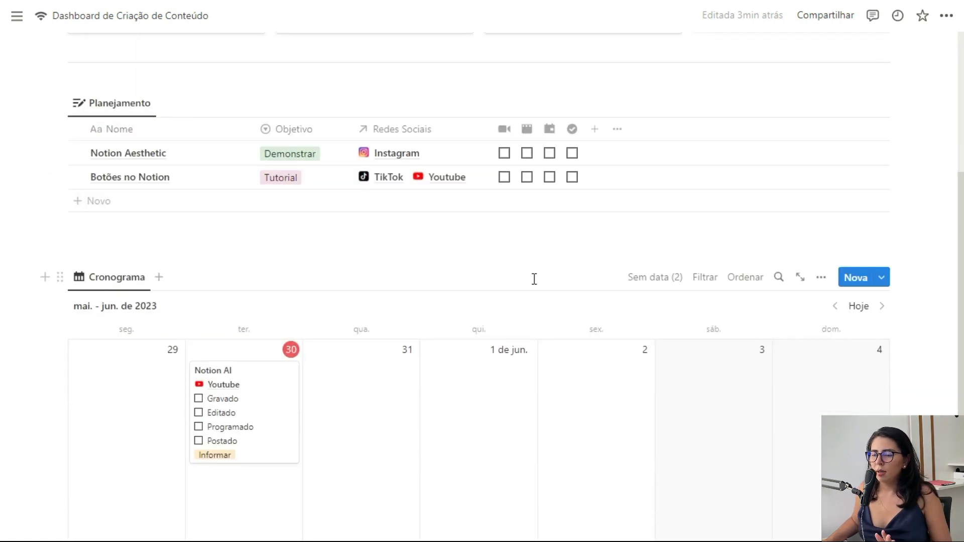
scroll(461, 254, "up", 4)
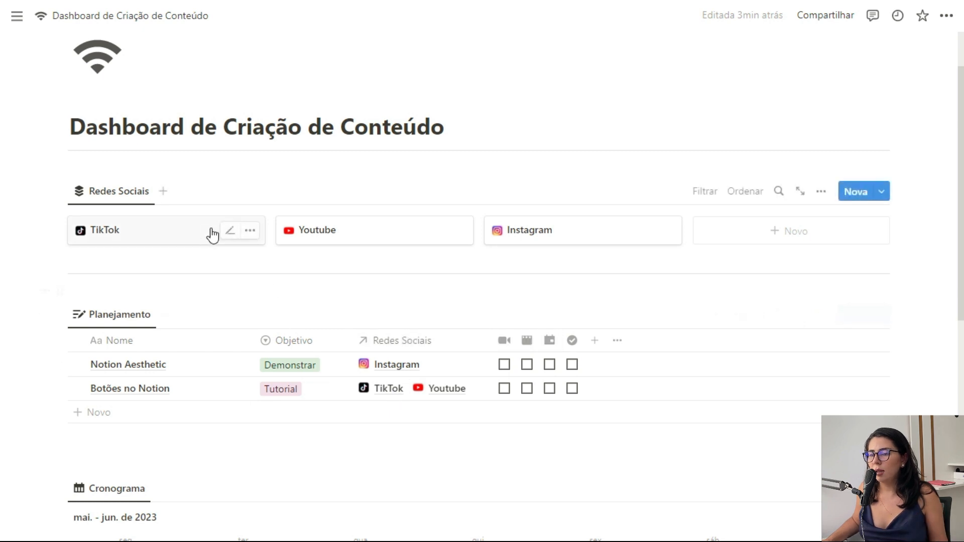
Step: On the Youtube page, display the Planejamento property as a page section
left_click(357, 235)
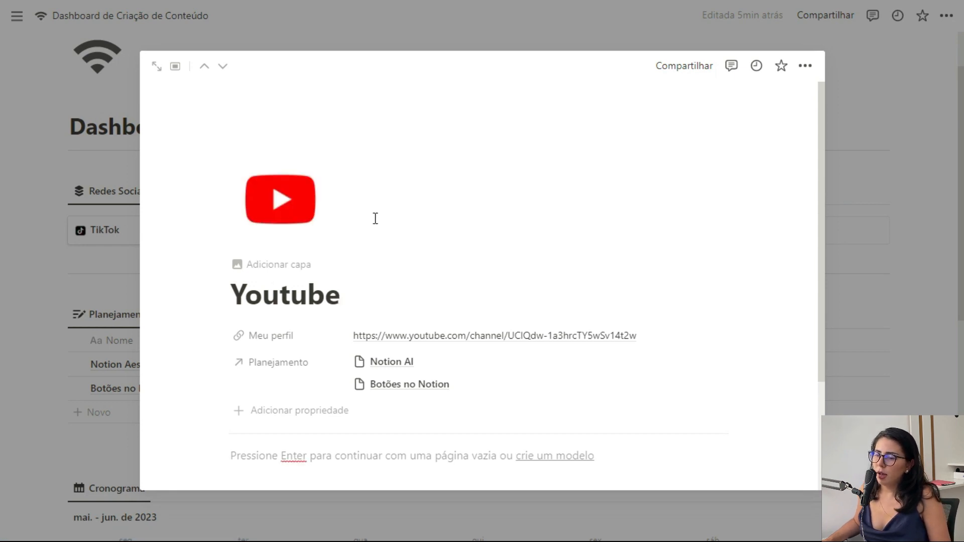
scroll(376, 219, "down", 2)
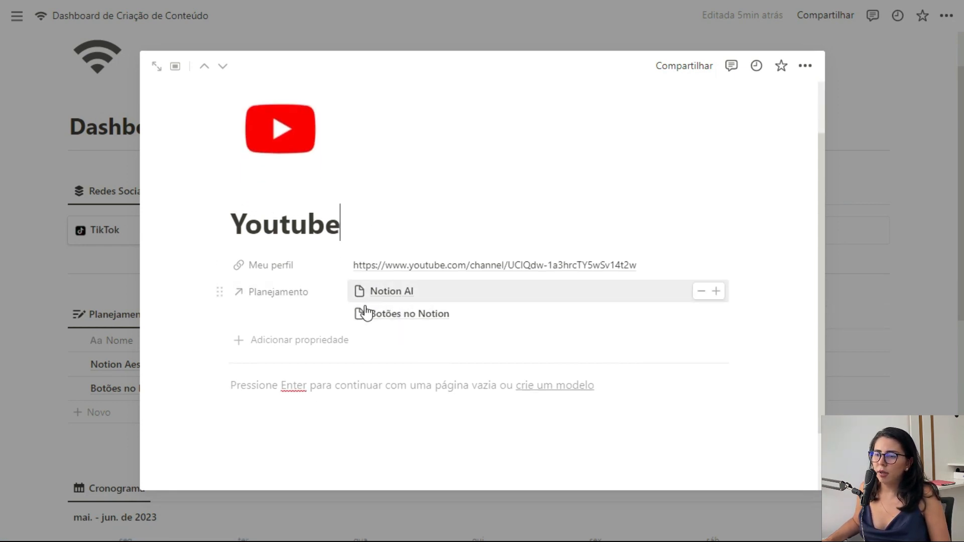
left_click(220, 292)
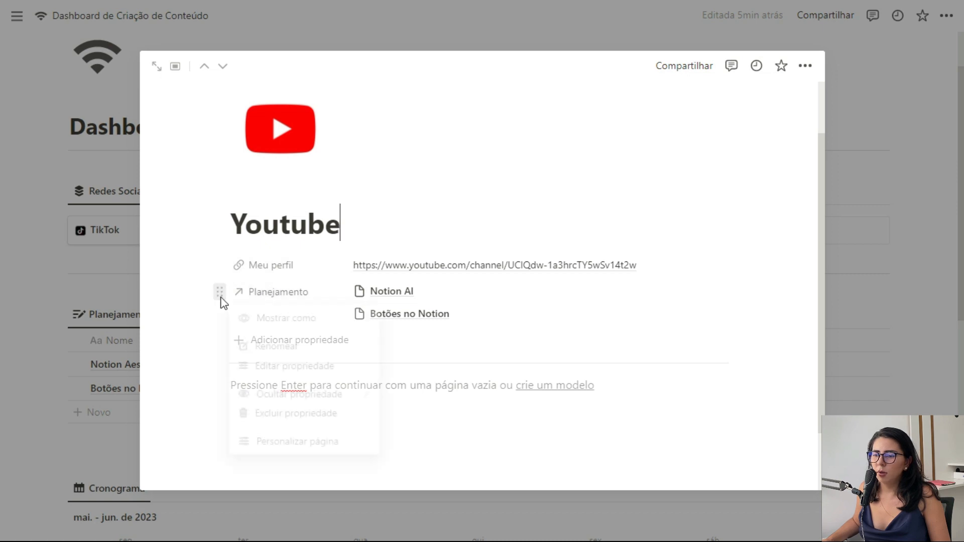
mouse_move(308, 325)
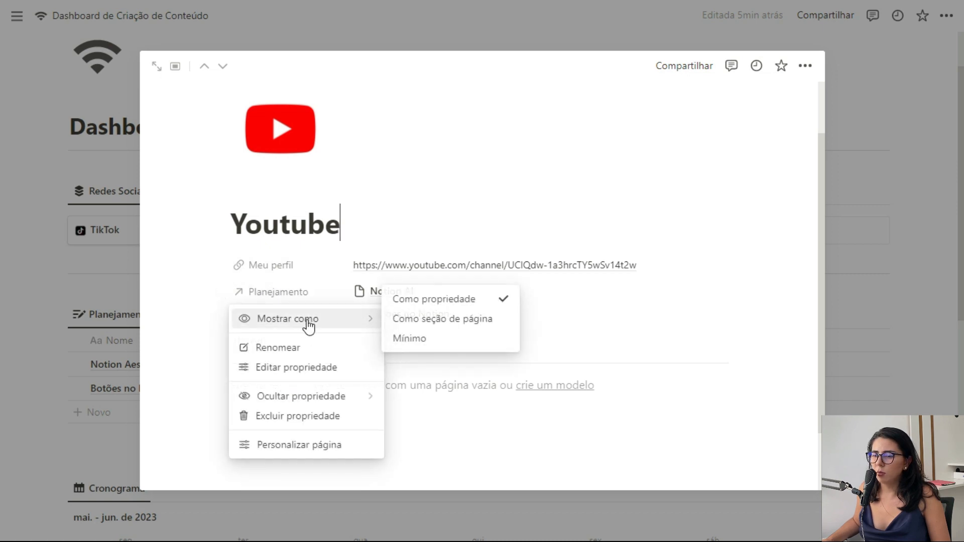
left_click(409, 340)
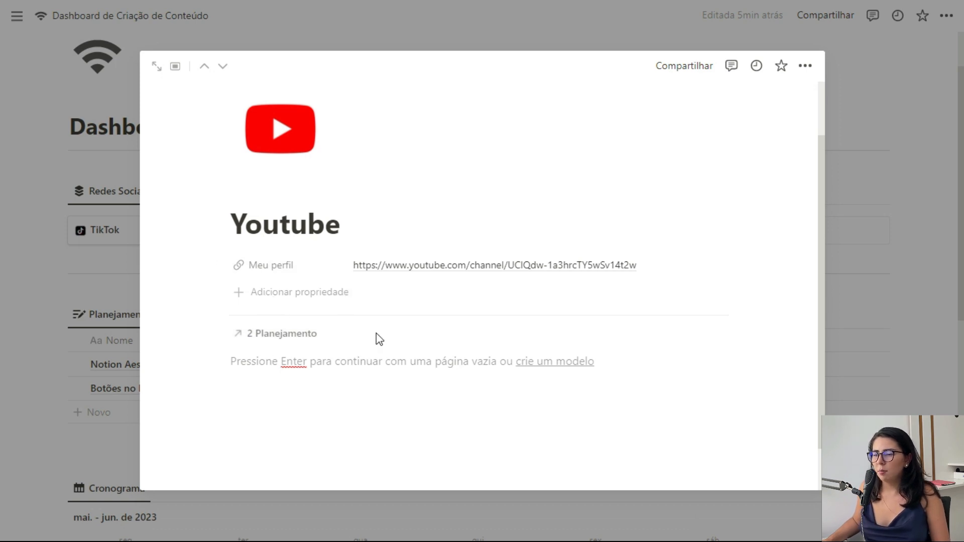
Step: Close the Youtube page, then reopen it to verify the Planejamento section and close it again
left_click(857, 284)
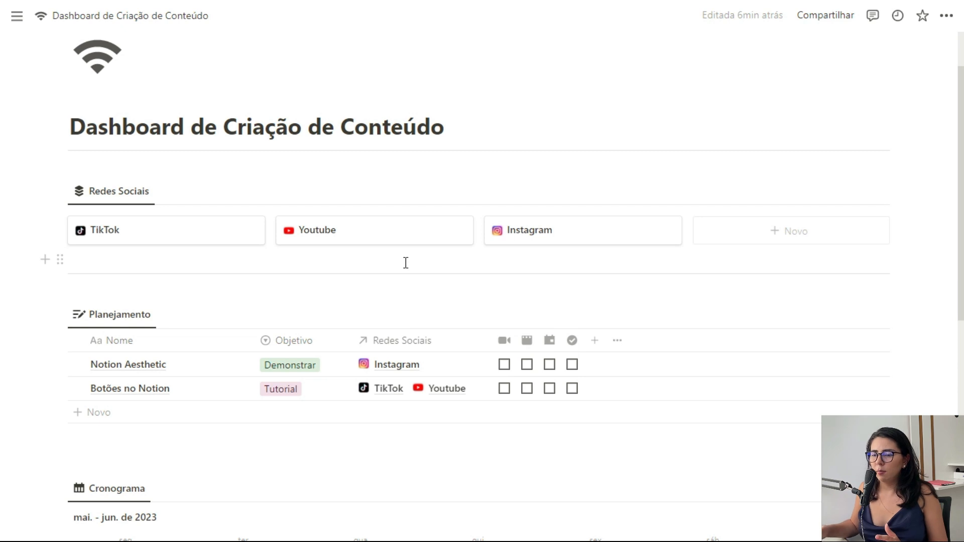
scroll(406, 262, "down", 8)
scroll(584, 329, "up", 4)
scroll(625, 356, "down", 1)
scroll(624, 355, "up", 5)
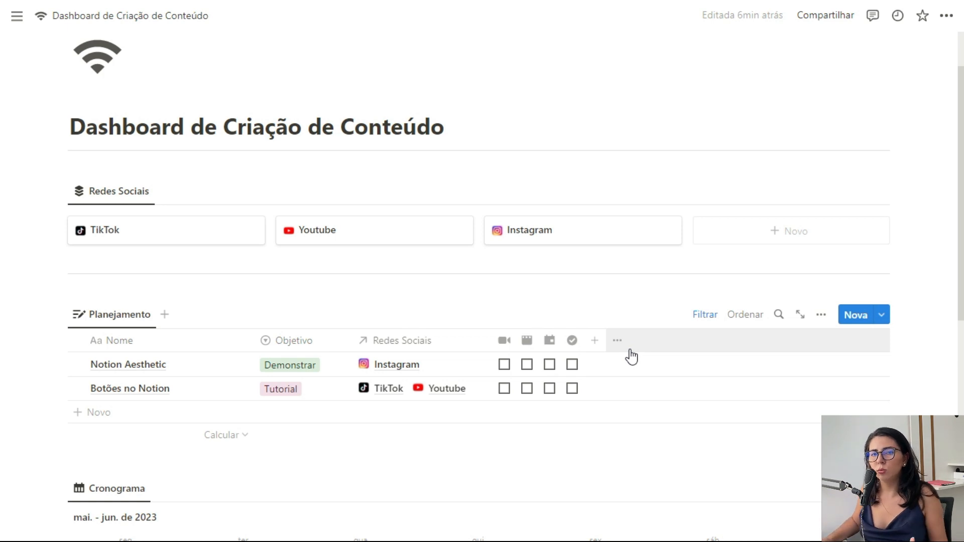
left_click(364, 237)
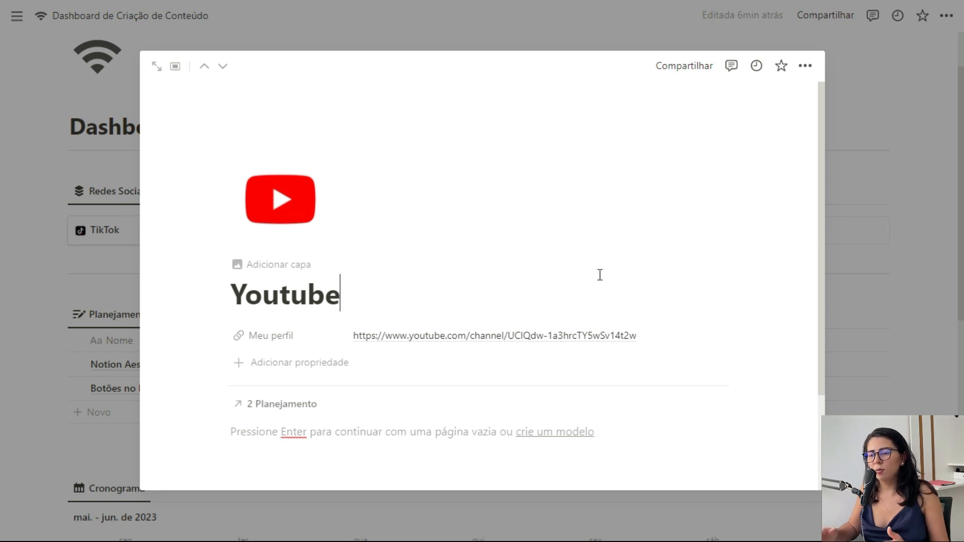
left_click(877, 335)
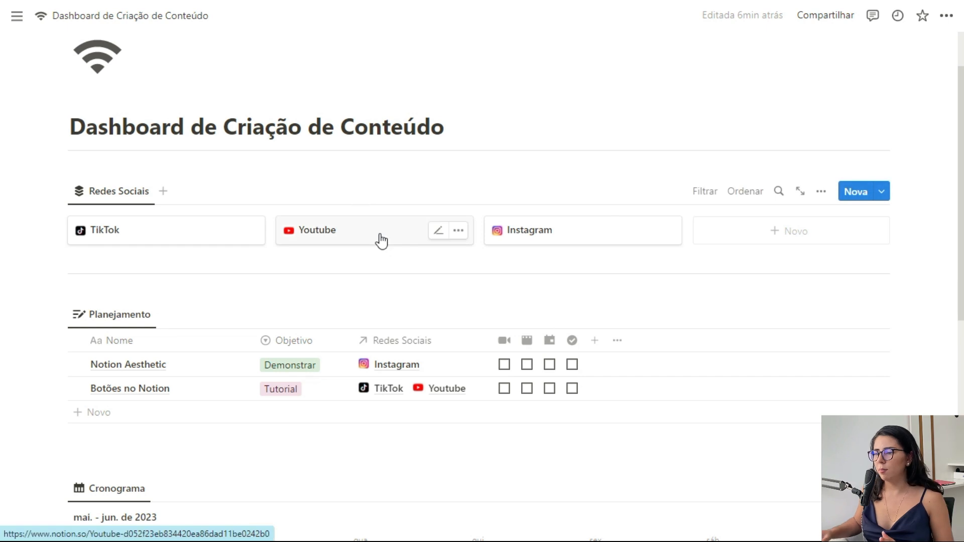
Step: Create a new Redes Sociais template titled 'Nova rede social'
left_click(881, 191)
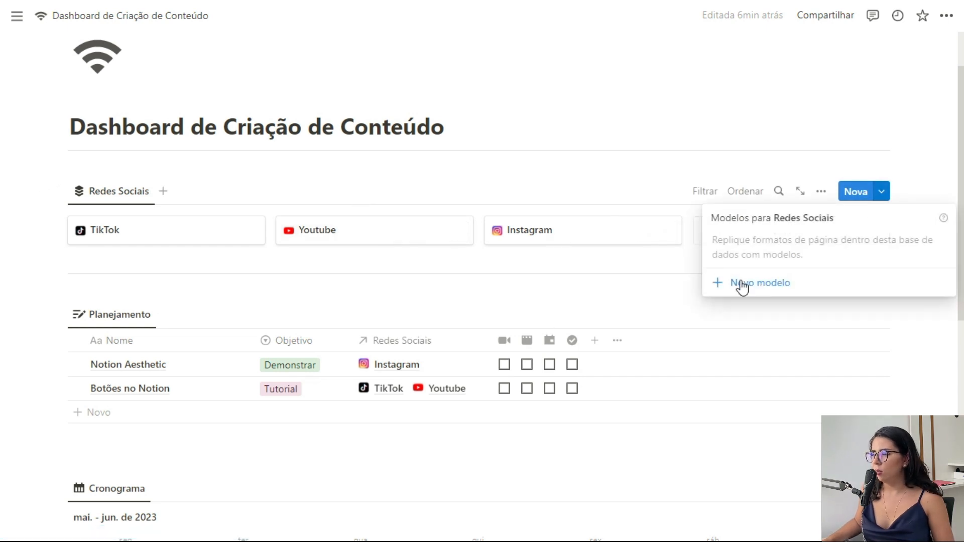
left_click(925, 188)
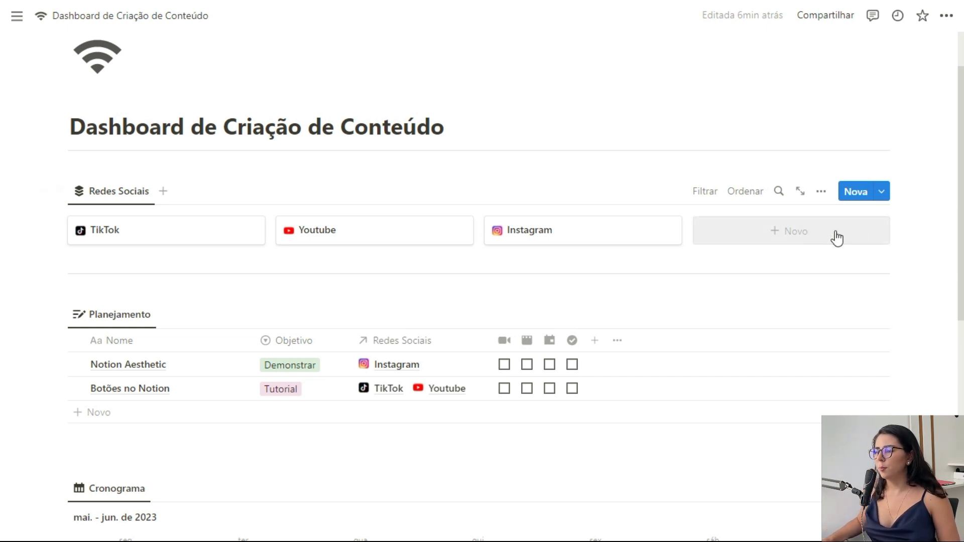
left_click(881, 192)
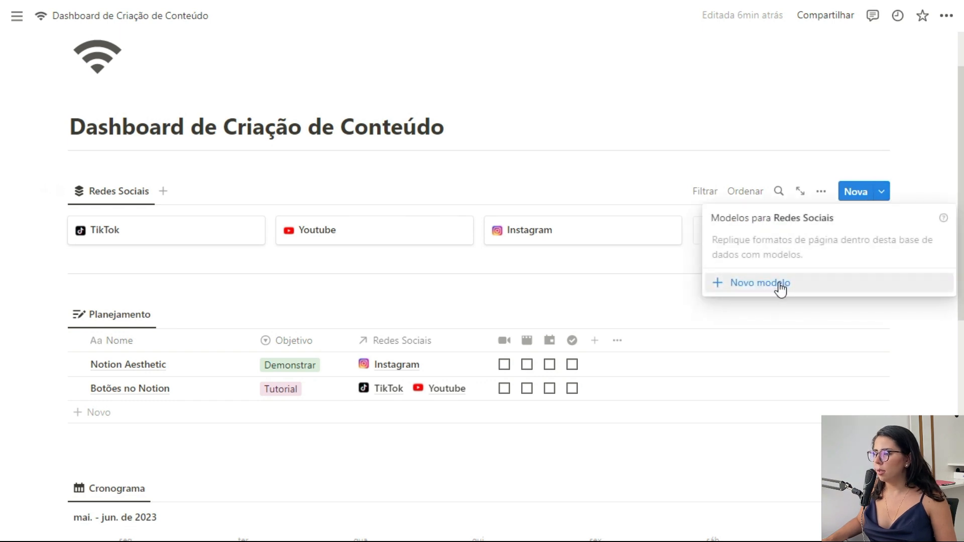
left_click(780, 285)
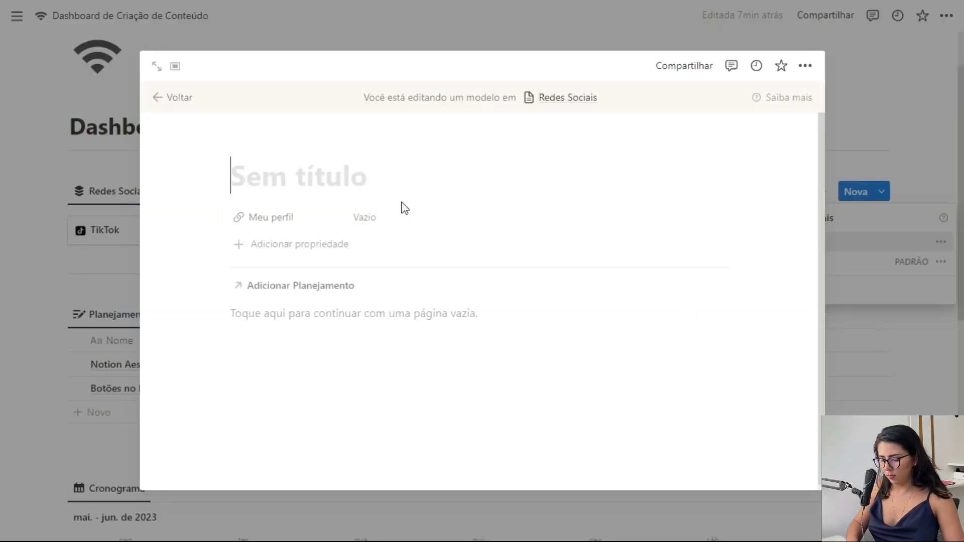
type("Nova rede s")
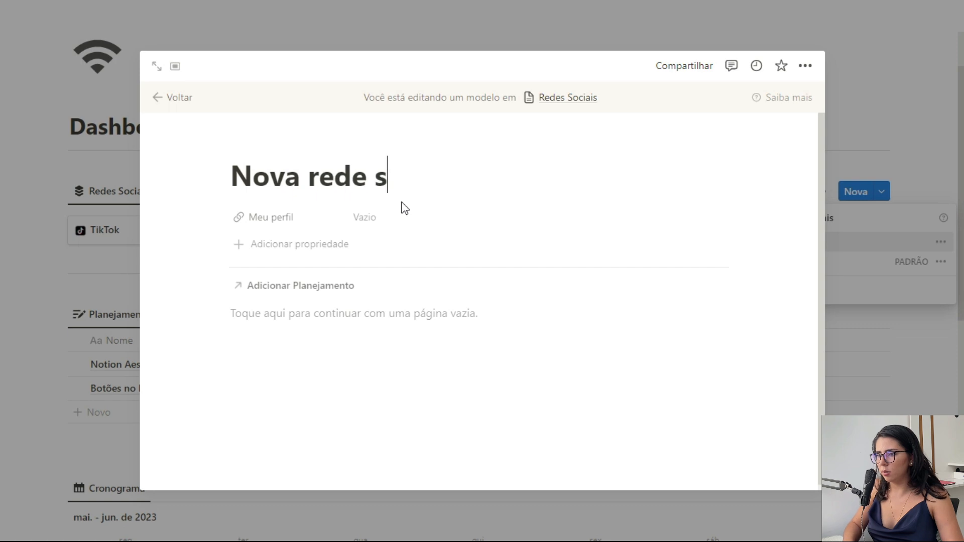
type("ocial")
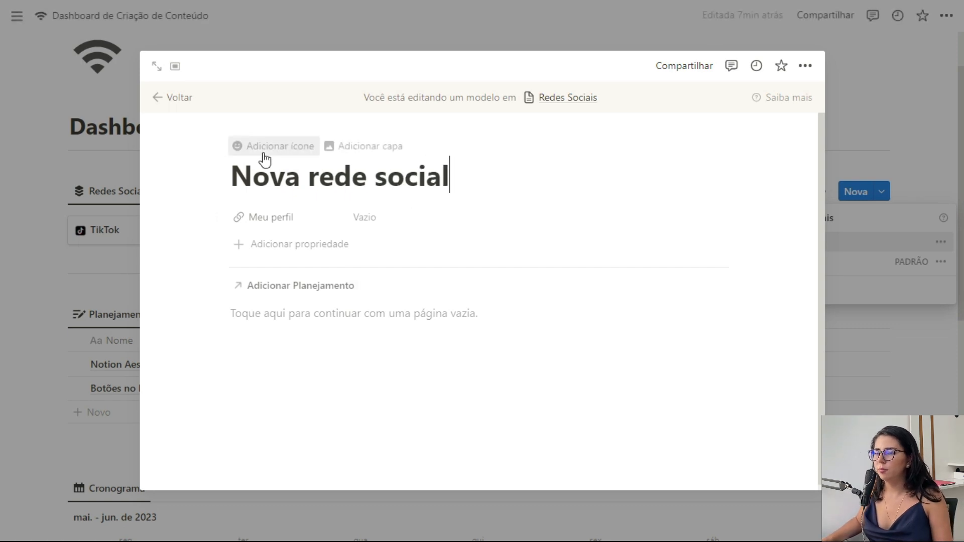
Step: Give the template a Wi-Fi icon, add a --- divider, and type /data below it
left_click(265, 157)
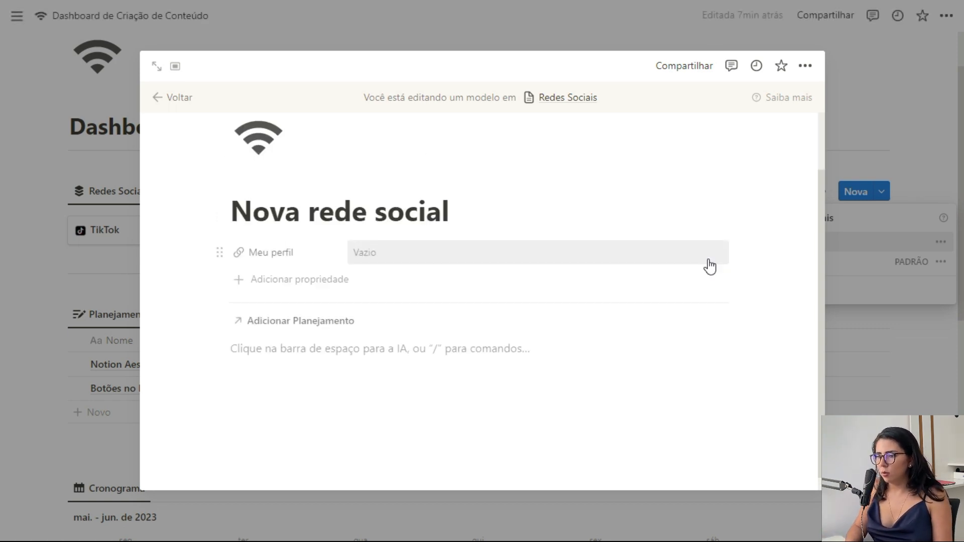
type("---")
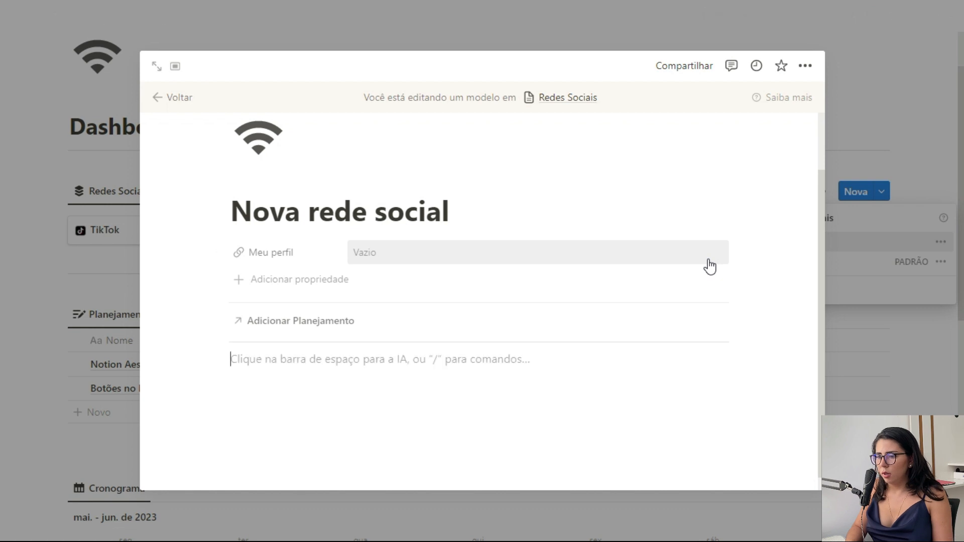
scroll(603, 281, "down", 1)
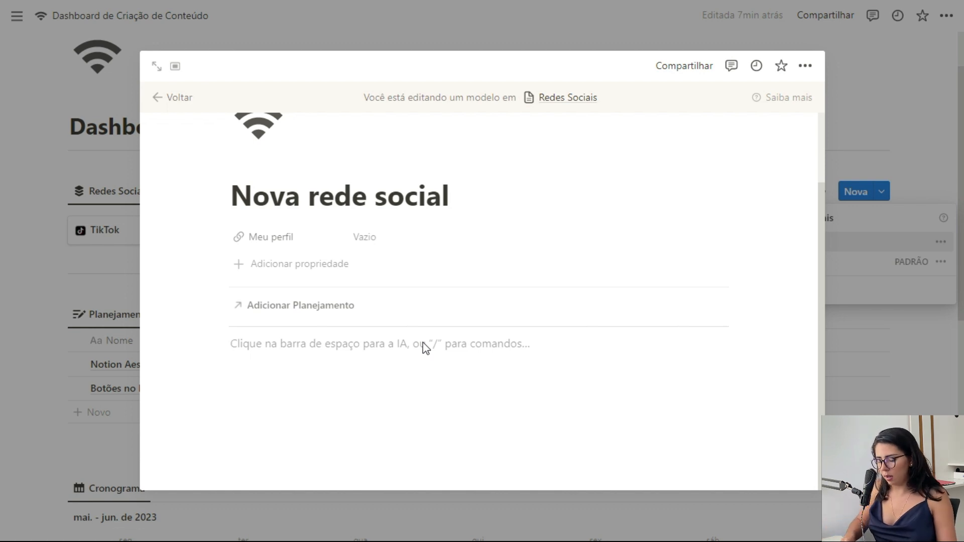
type("/data")
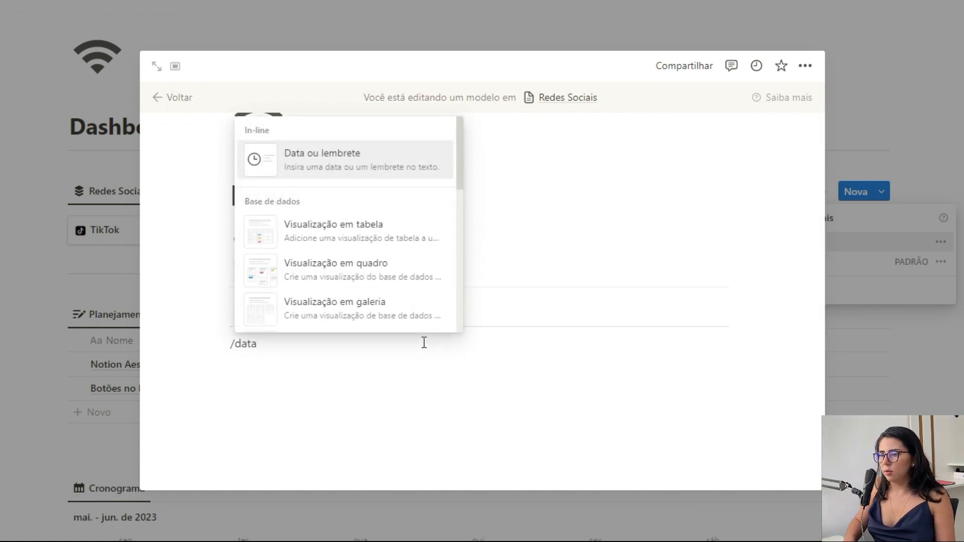
Step: Embed a table view reusing Planejamento's existing view and add a filter on Redes Sociais
left_click(351, 236)
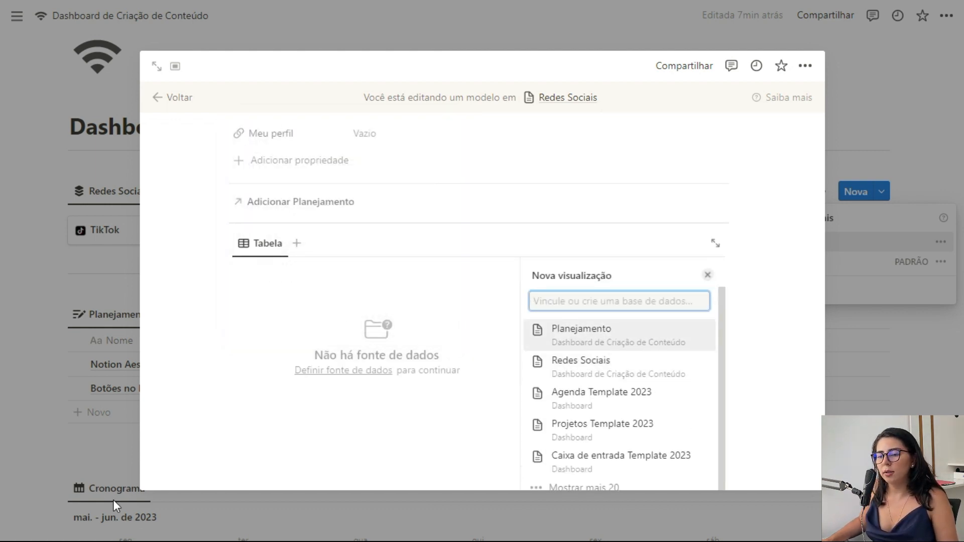
left_click(605, 338)
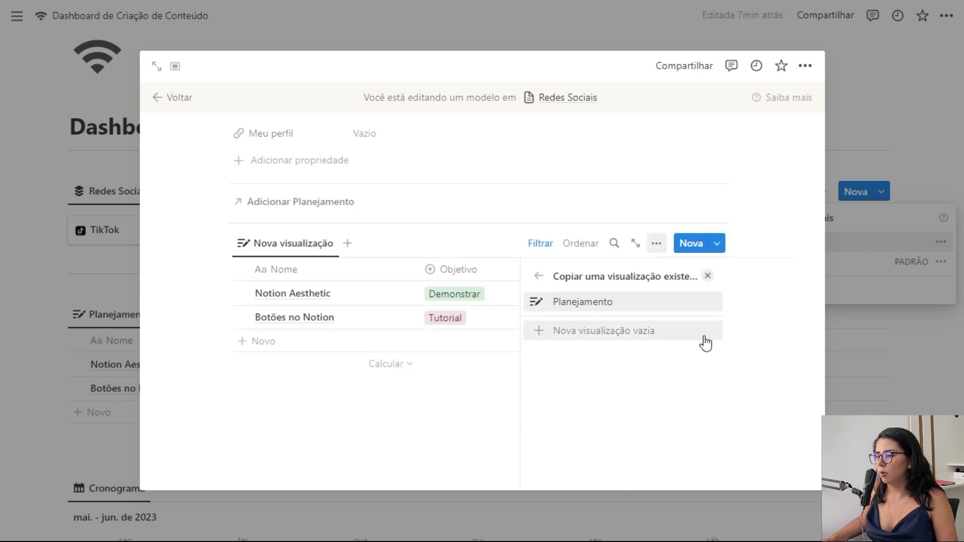
left_click(709, 277)
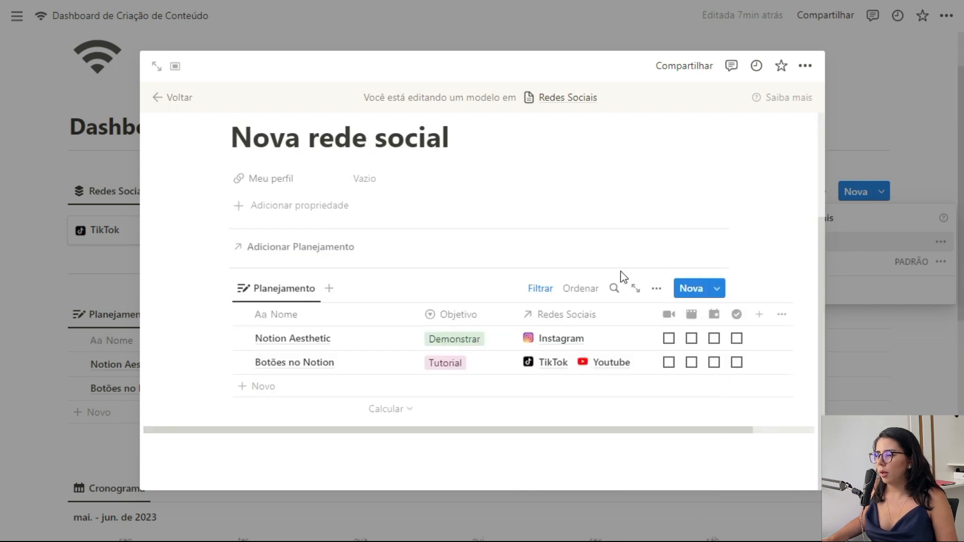
left_click(547, 298)
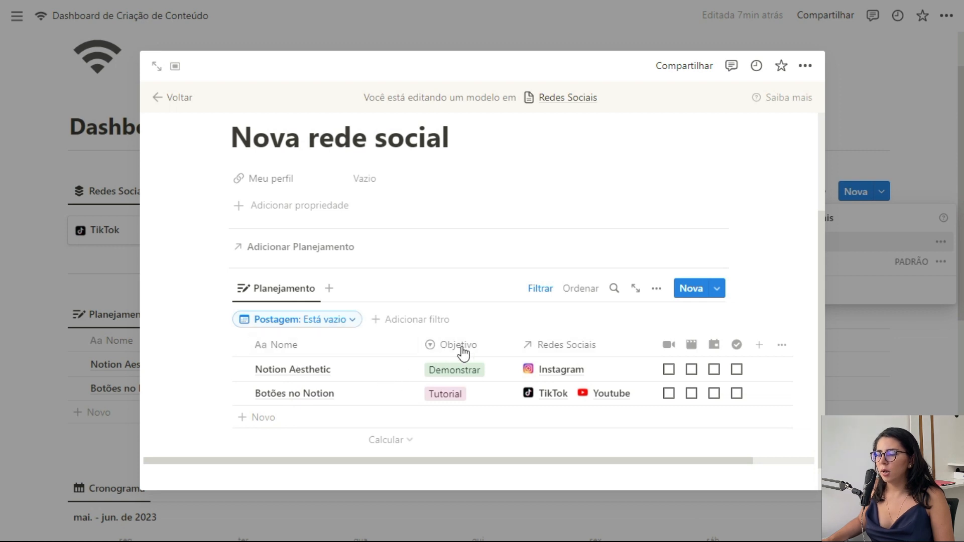
left_click(557, 345)
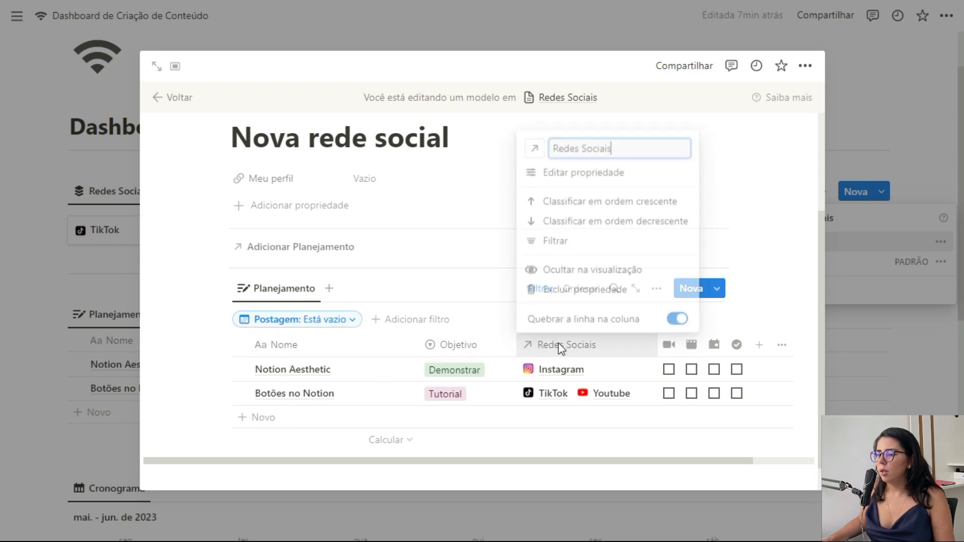
left_click(578, 245)
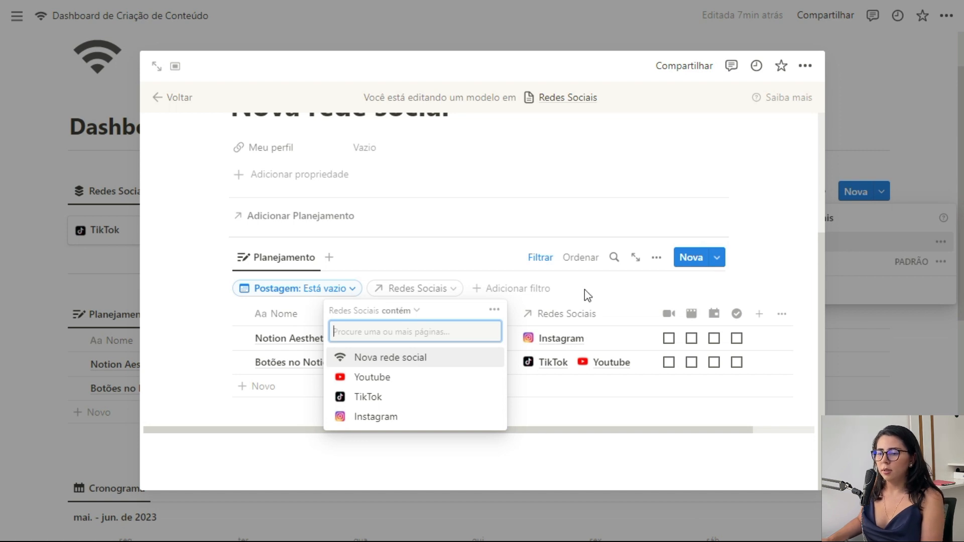
Step: Filter the embedded Planejamento table to Nova rede social and hide the filter row
left_click(439, 359)
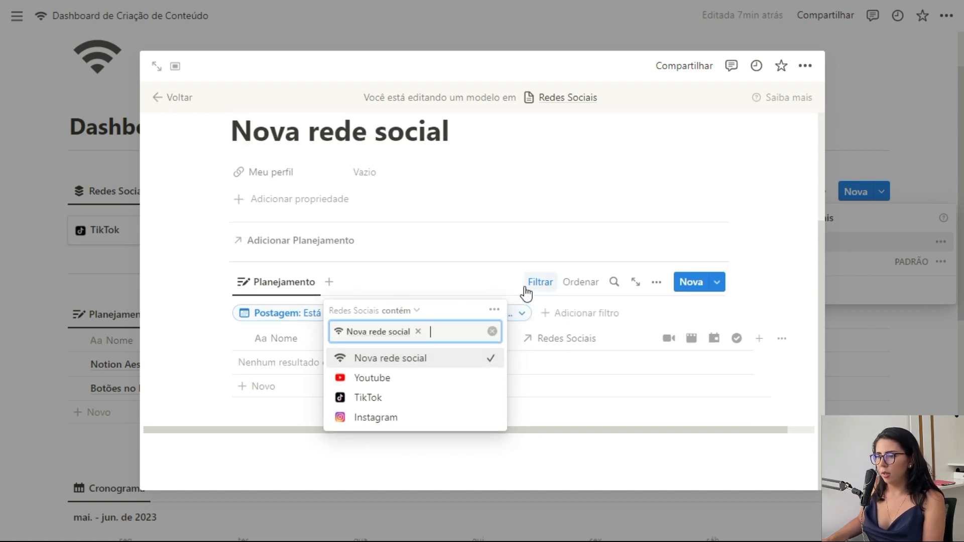
left_click(467, 290)
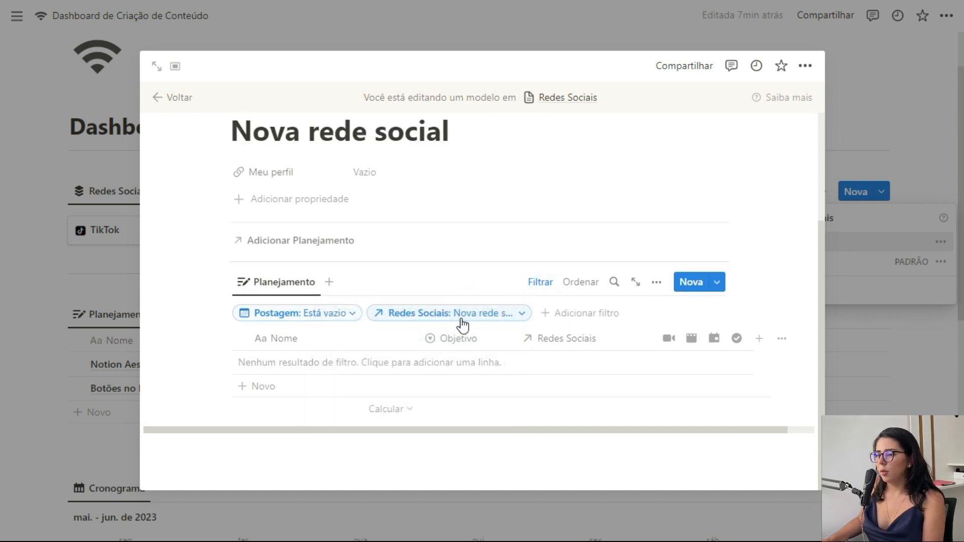
left_click(541, 285)
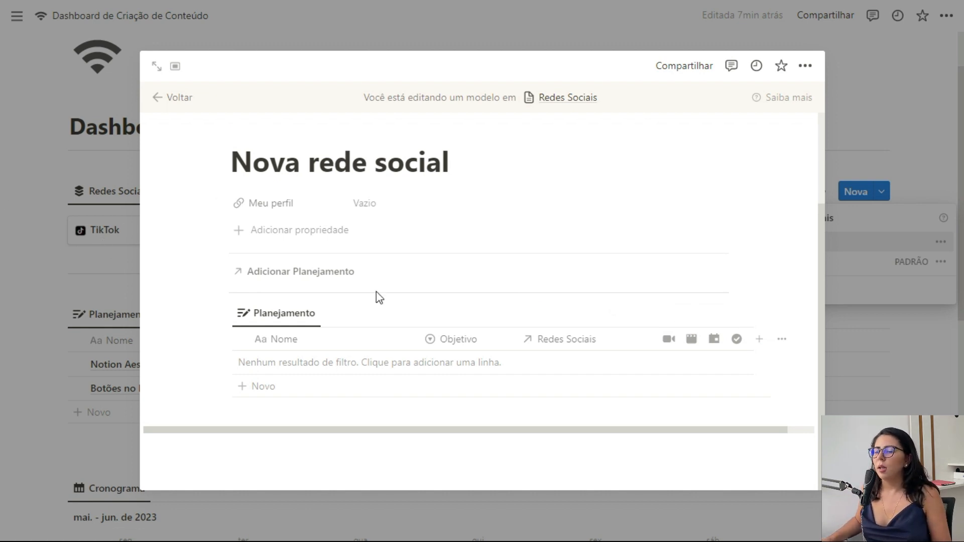
mouse_move(534, 318)
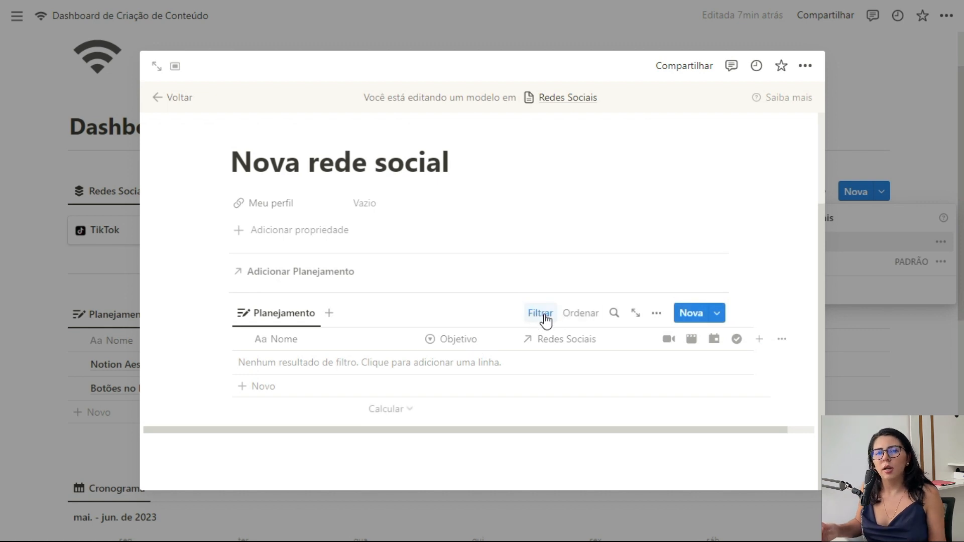
mouse_move(450, 161)
left_mouse_down()
mouse_move(243, 159)
mouse_move(236, 131)
mouse_move(397, 173)
mouse_move(446, 174)
left_mouse_up()
left_click(232, 161)
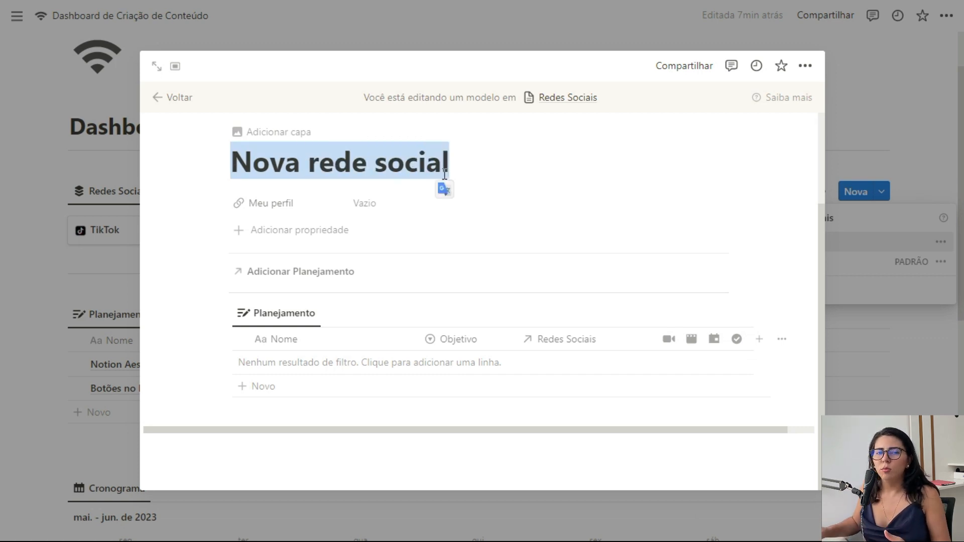
left_click(369, 172)
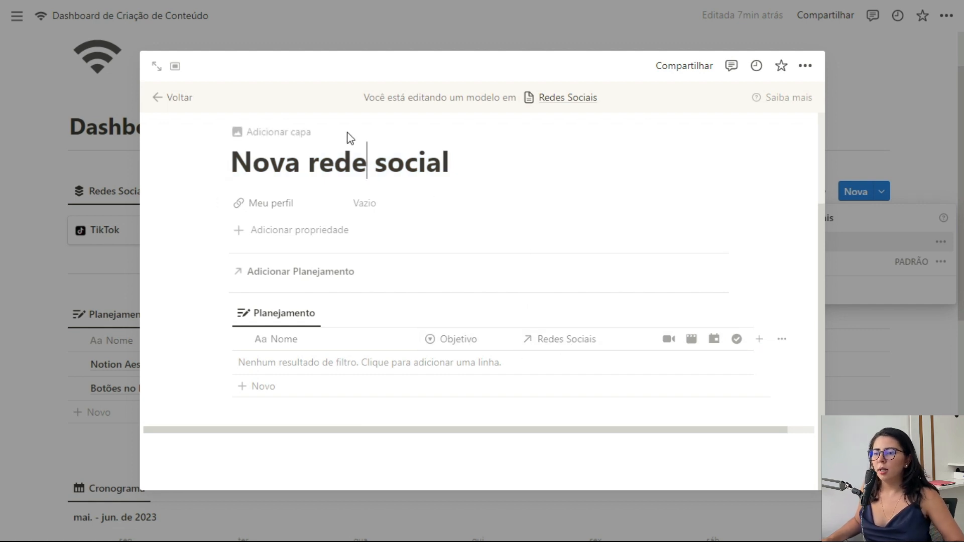
Step: Hide the Redes Sociais column, add a --- divider below the table, and close the template
left_click(570, 340)
left_click(568, 267)
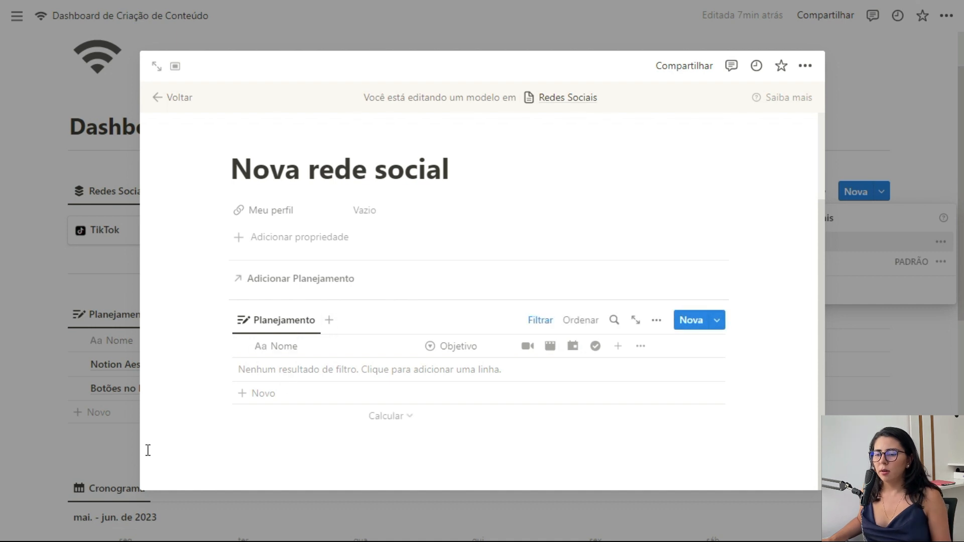
left_click(286, 437)
type("---")
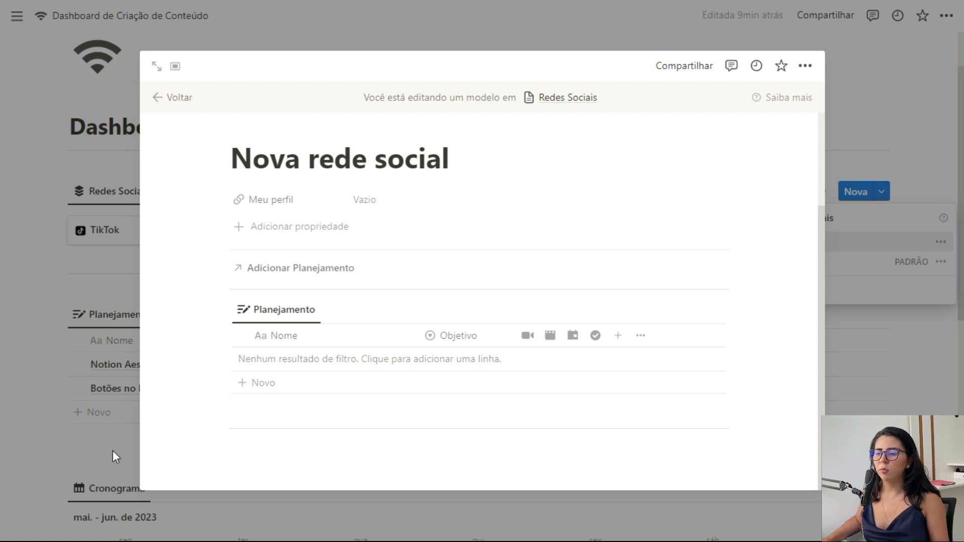
left_click(113, 450)
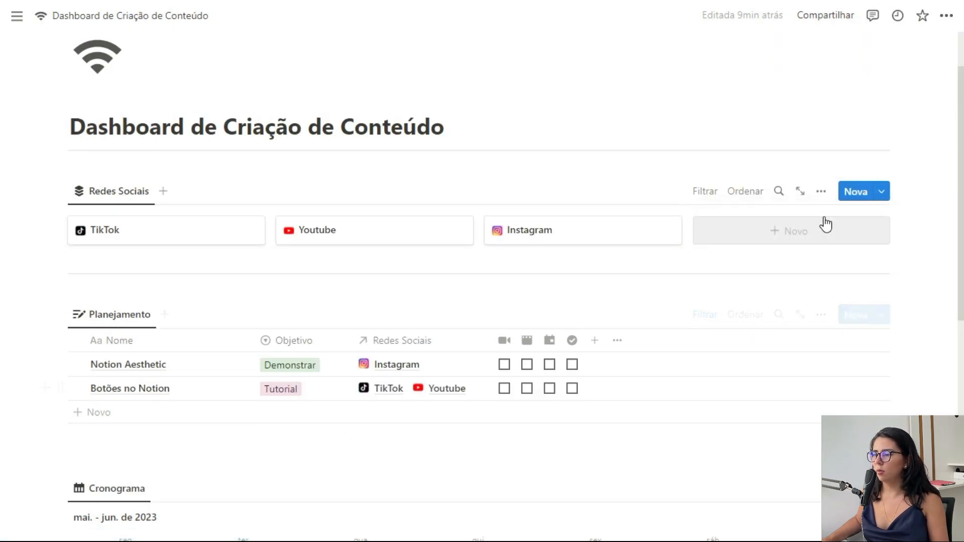
Step: Copy the link to the Cronograma calendar block
scroll(254, 377, "down", 5)
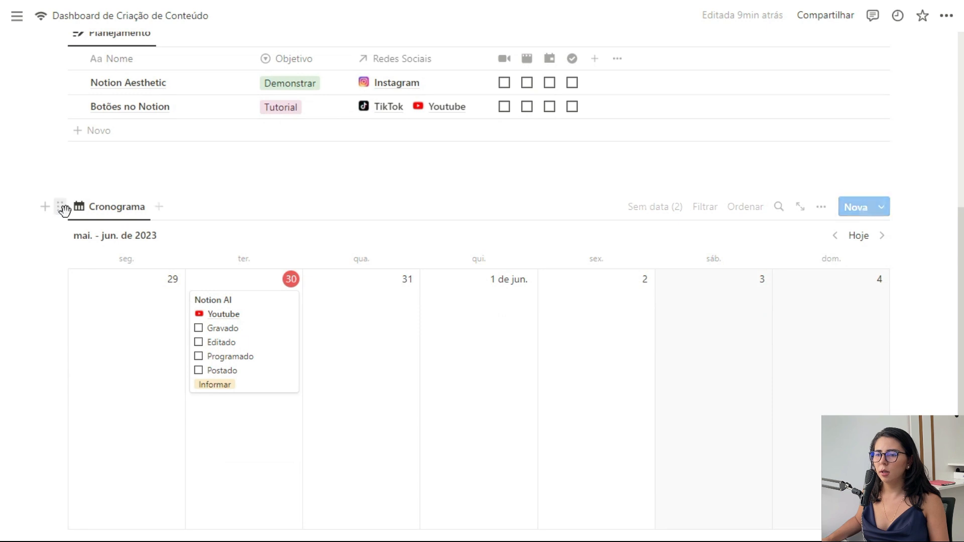
left_click(60, 206)
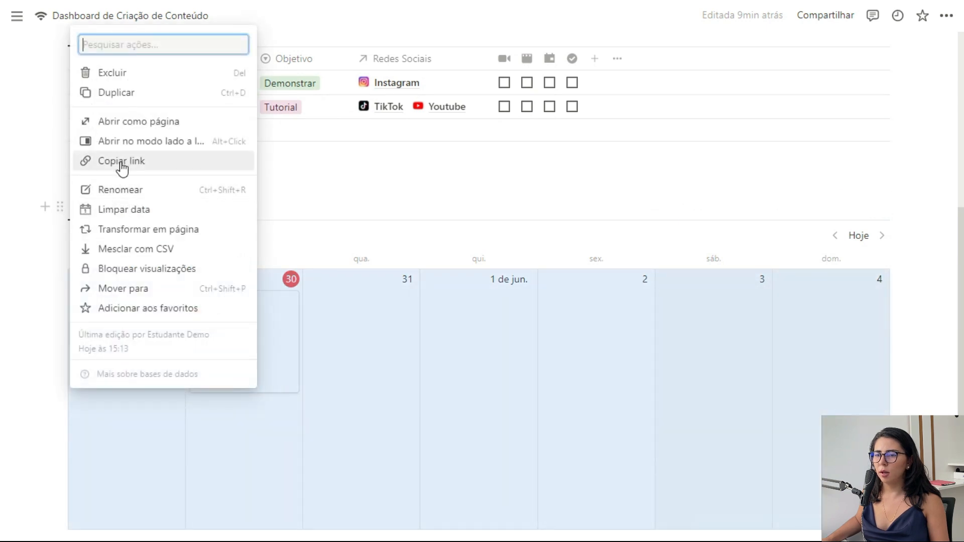
left_click(119, 167)
scroll(510, 315, "up", 7)
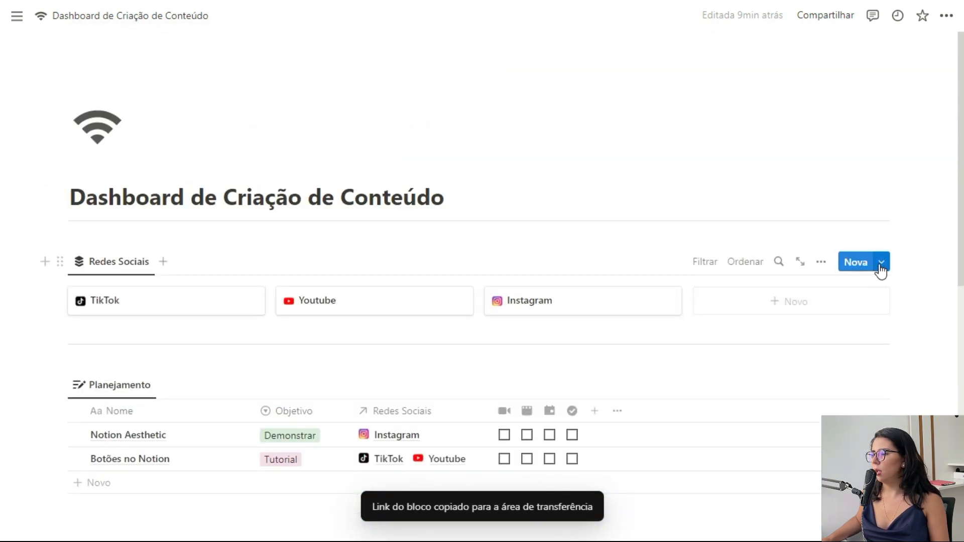
Step: Reopen the Nova rede social template for editing at the empty line below Planejamento
left_click(881, 263)
left_click(941, 313)
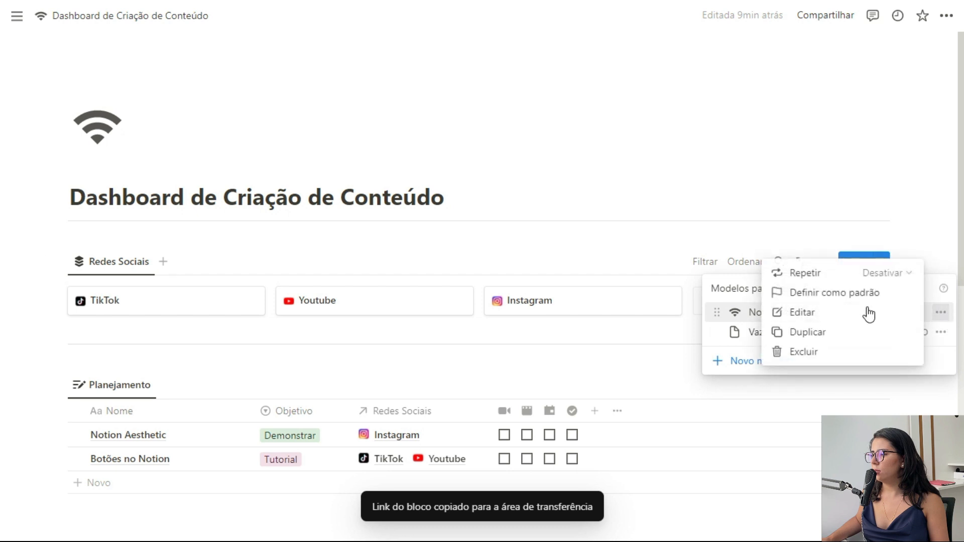
left_click(866, 312)
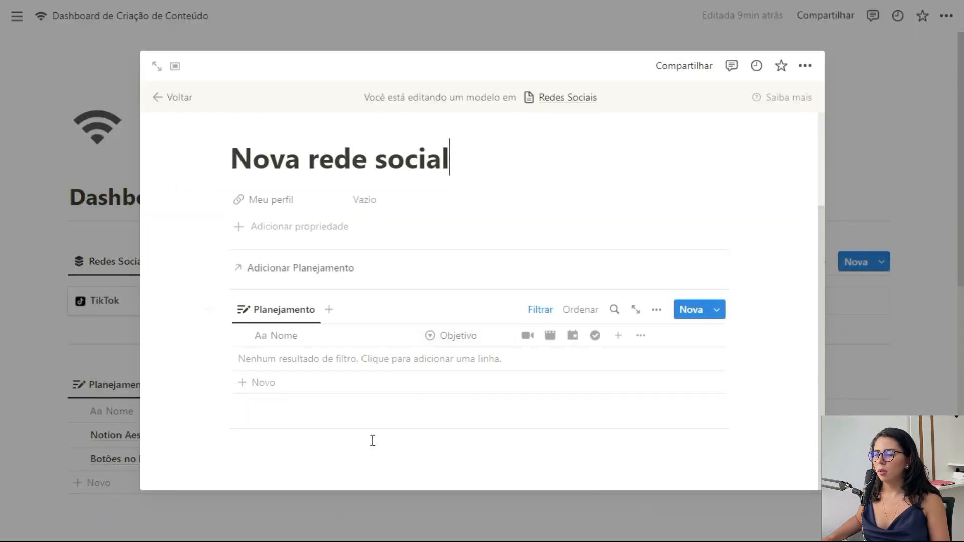
left_click(372, 441)
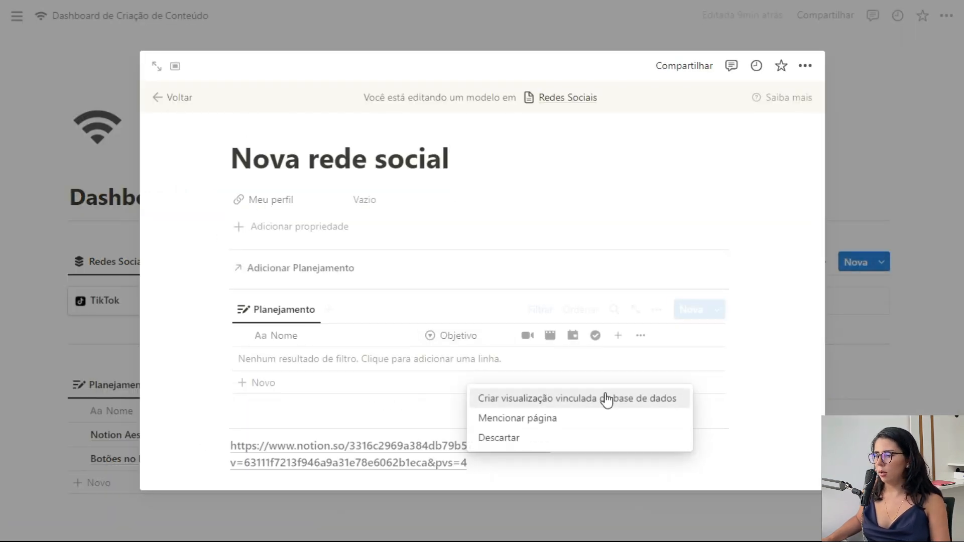
Step: Turn the pasted link into a linked view copying the Cronograma calendar
left_click(610, 398)
left_click(561, 296)
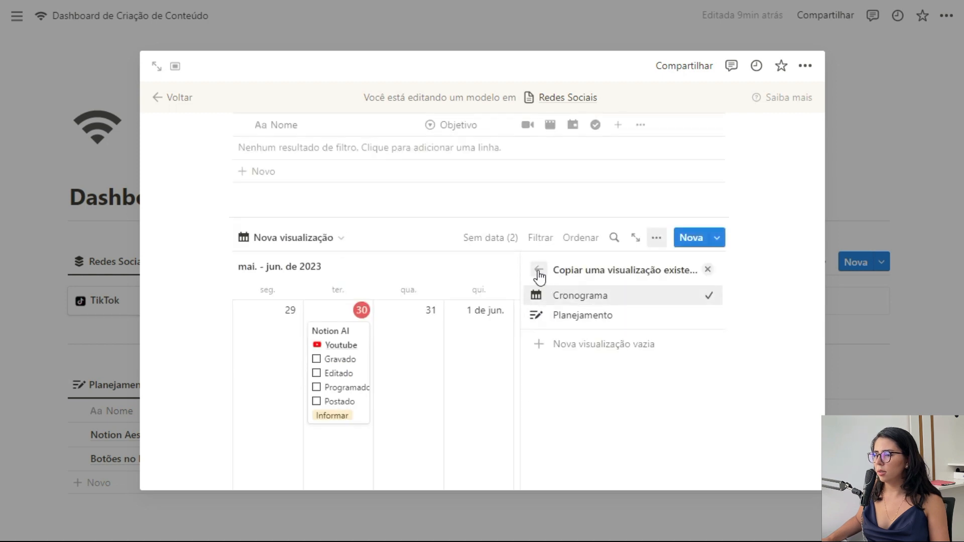
left_click(708, 271)
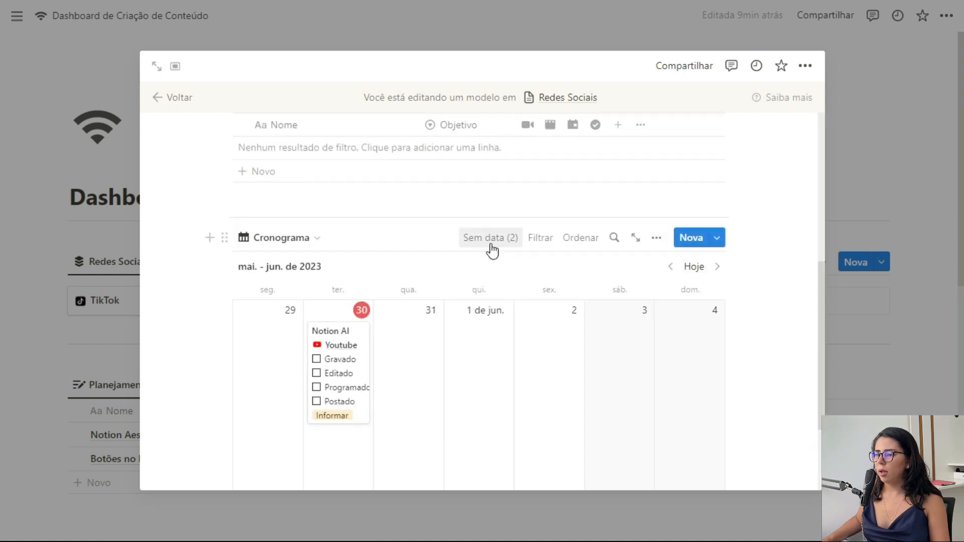
Step: Filter the calendar to Redes Sociais contains Nova rede social, hide the filter row, and close the template
left_click(540, 240)
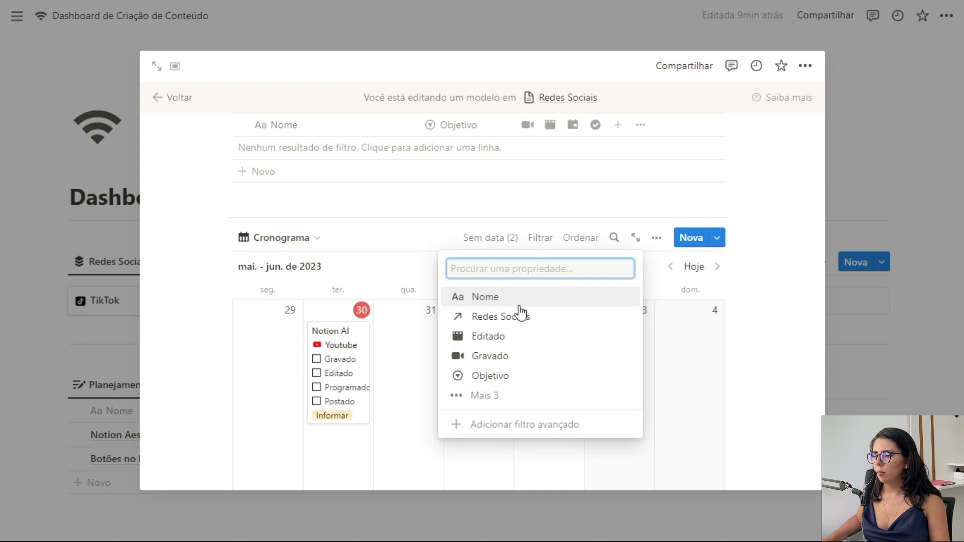
left_click(518, 318)
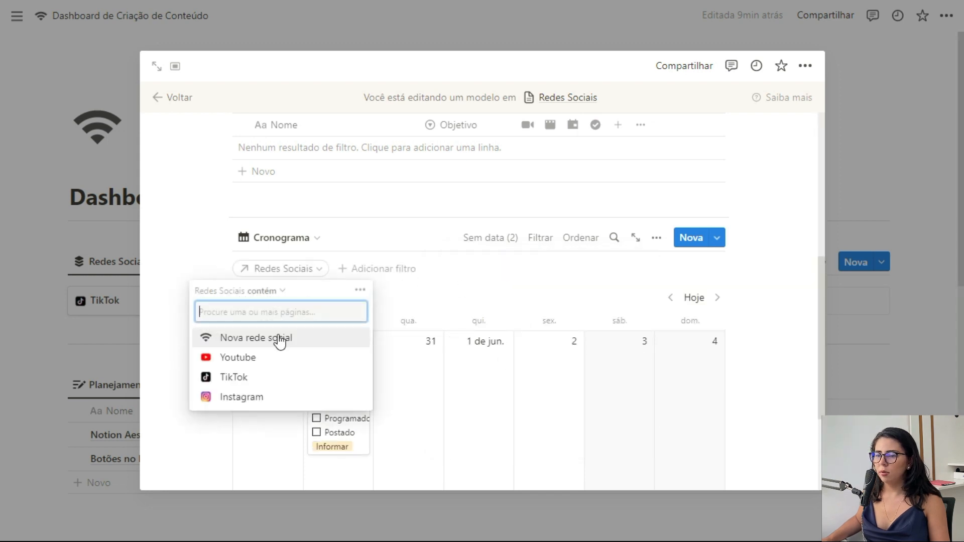
left_click(273, 339)
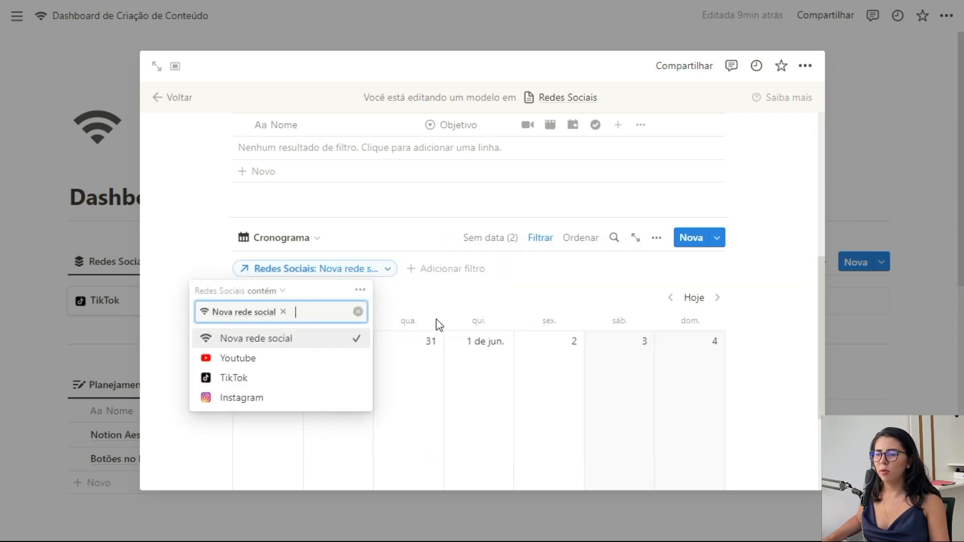
left_click(486, 306)
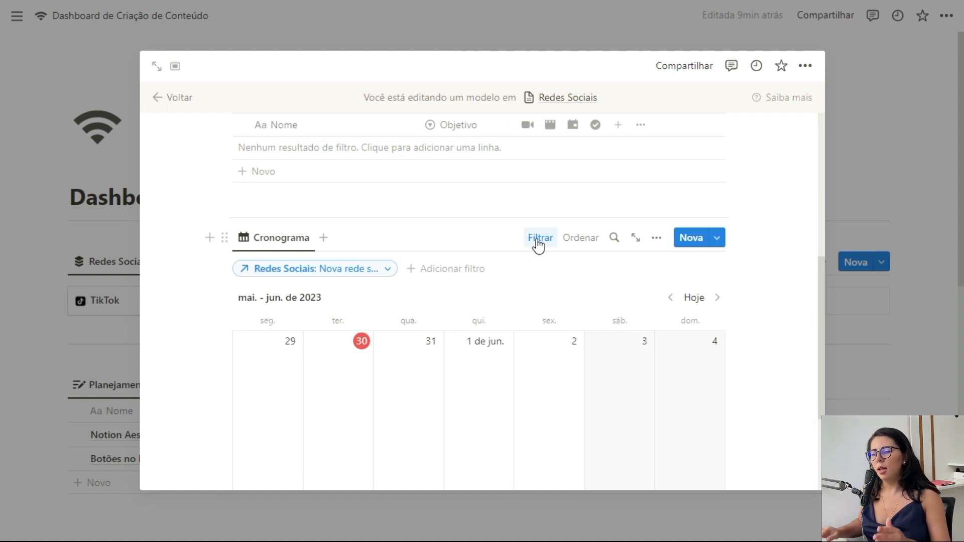
left_click(538, 240)
scroll(512, 327, "down", 4)
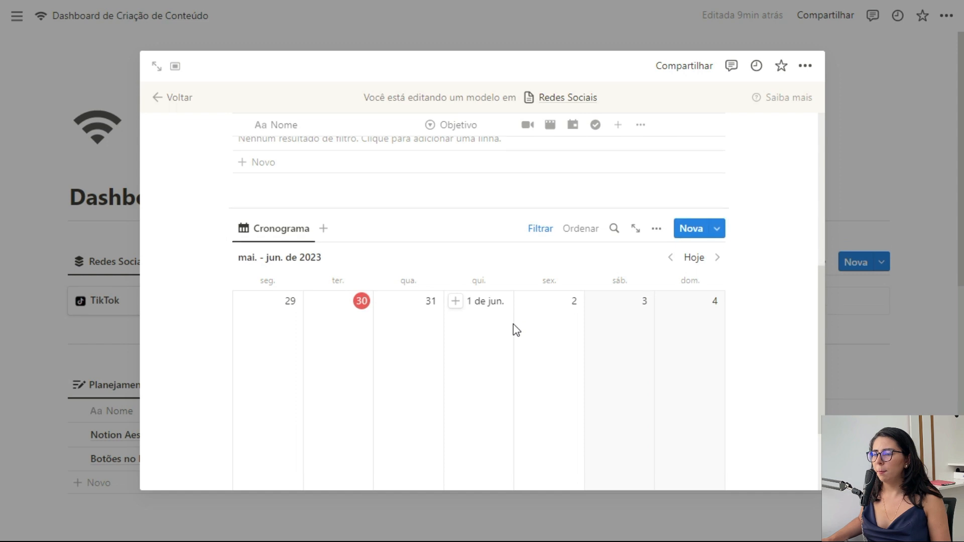
scroll(588, 326, "up", 6)
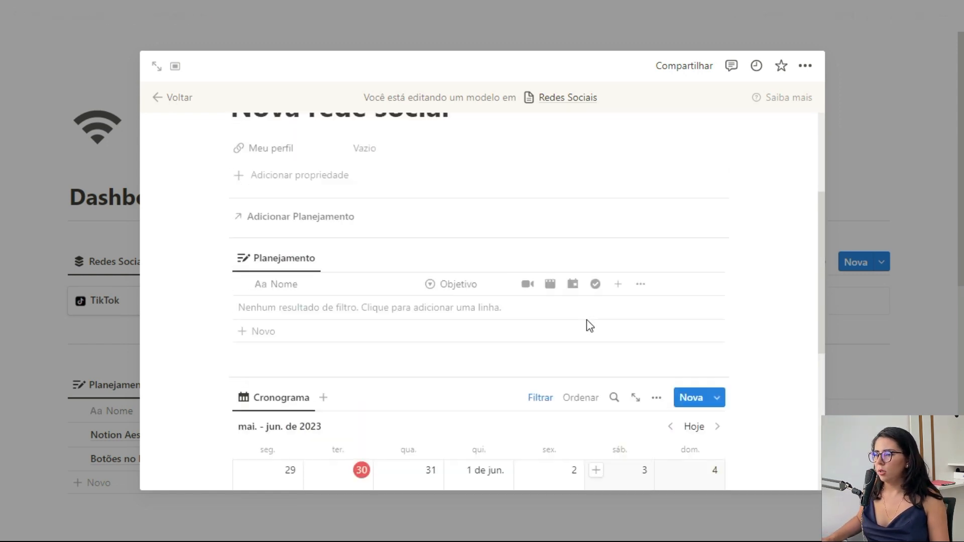
left_click(874, 336)
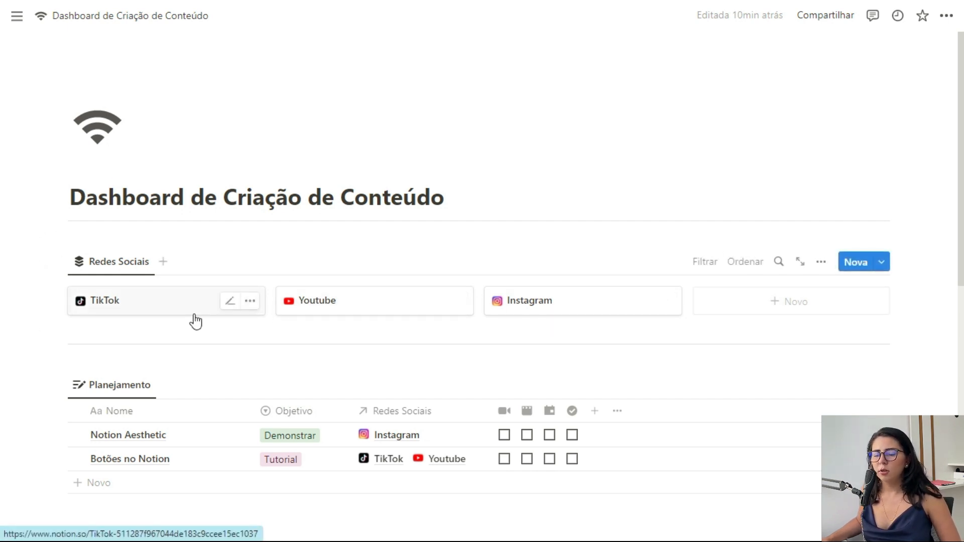
Step: Apply the Nova rede social template to the Youtube page
left_click(371, 308)
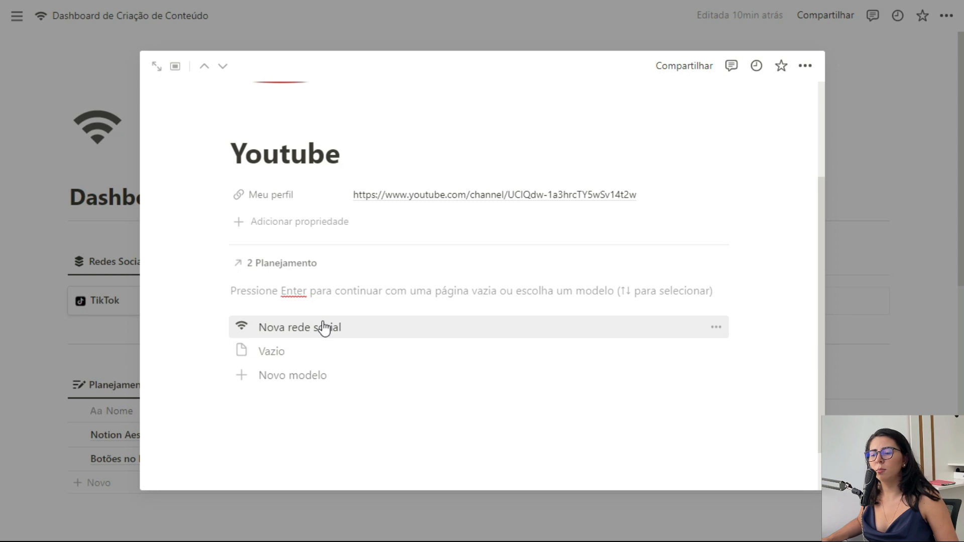
left_click(336, 335)
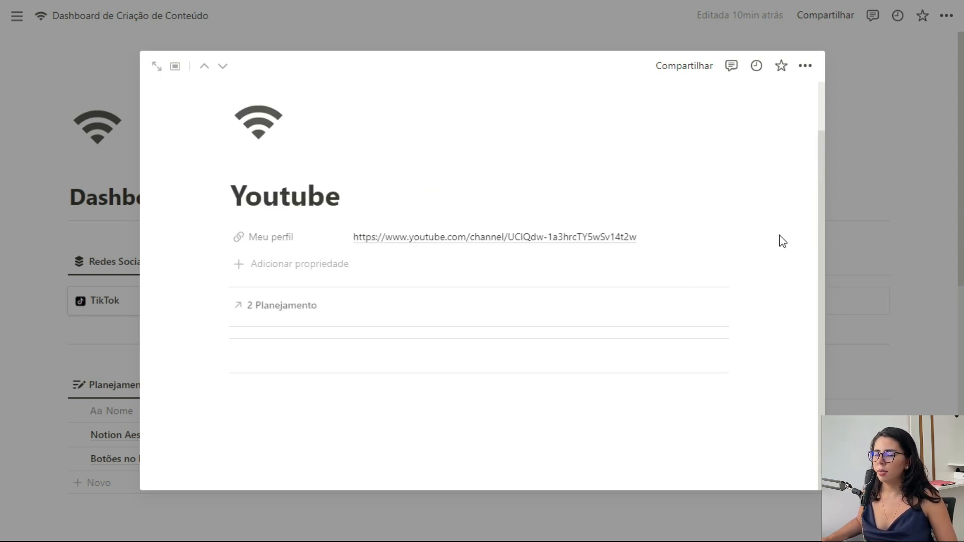
scroll(781, 235, "down", 2)
scroll(780, 235, "up", 2)
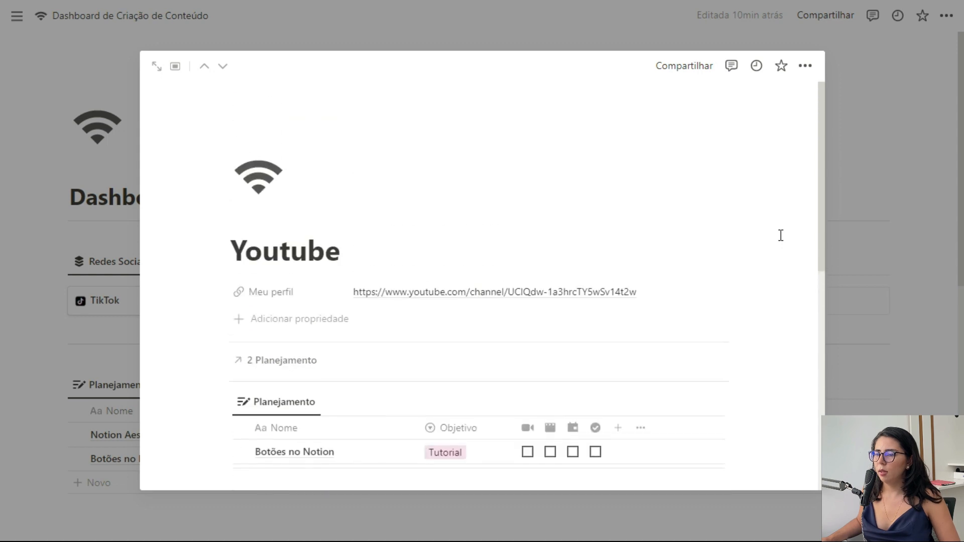
scroll(779, 234, "down", 2)
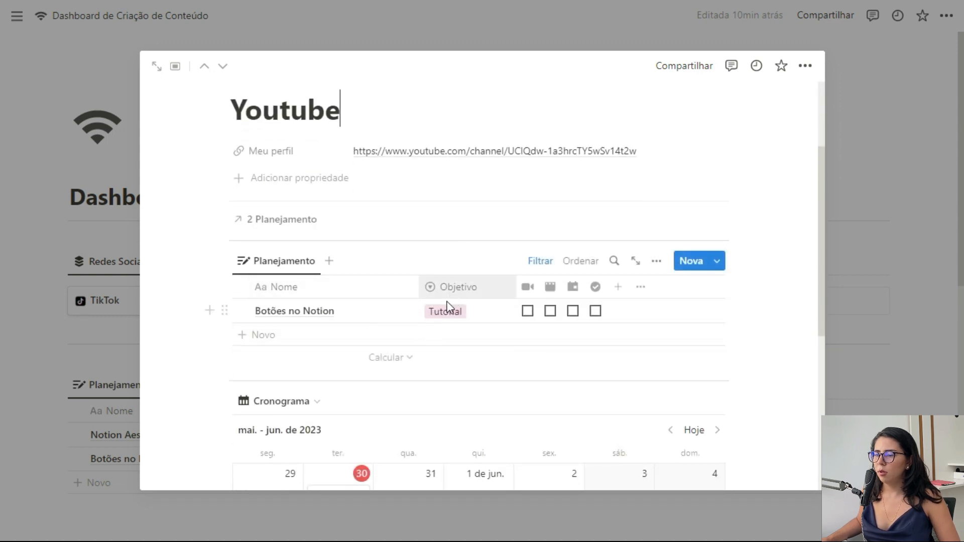
Step: Confirm the Planejamento and Cronograma views filter to Youtube, then close it and move to TikTok
left_click(541, 262)
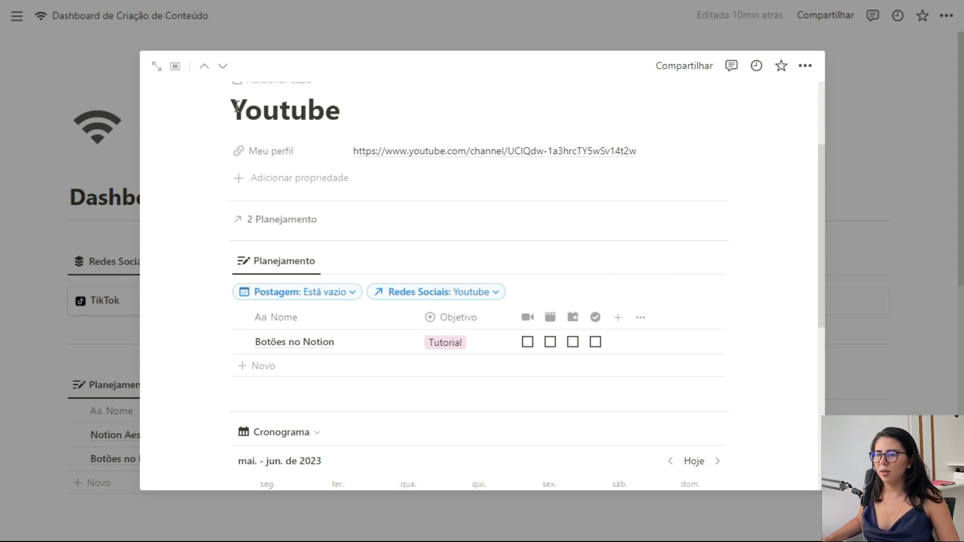
left_click(536, 268)
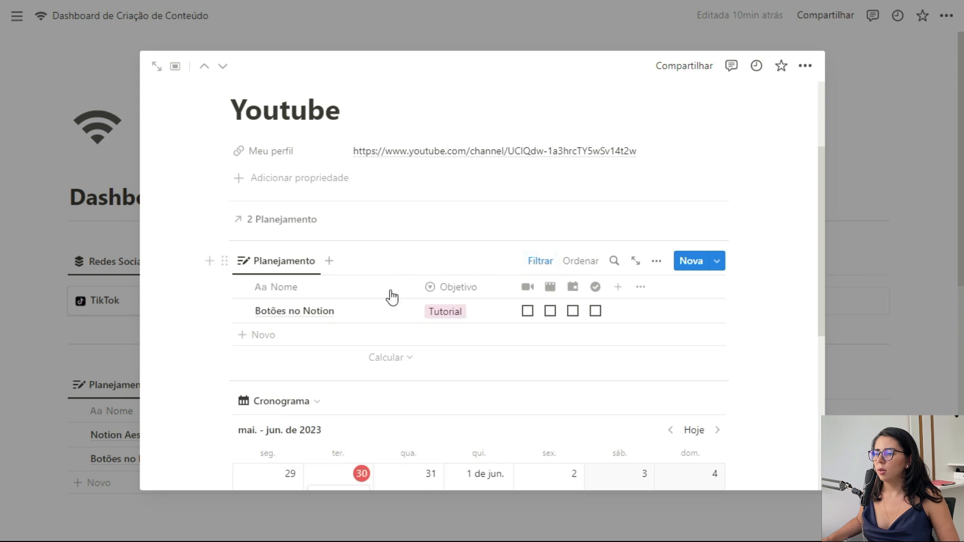
scroll(533, 284, "down", 3)
left_click(546, 262)
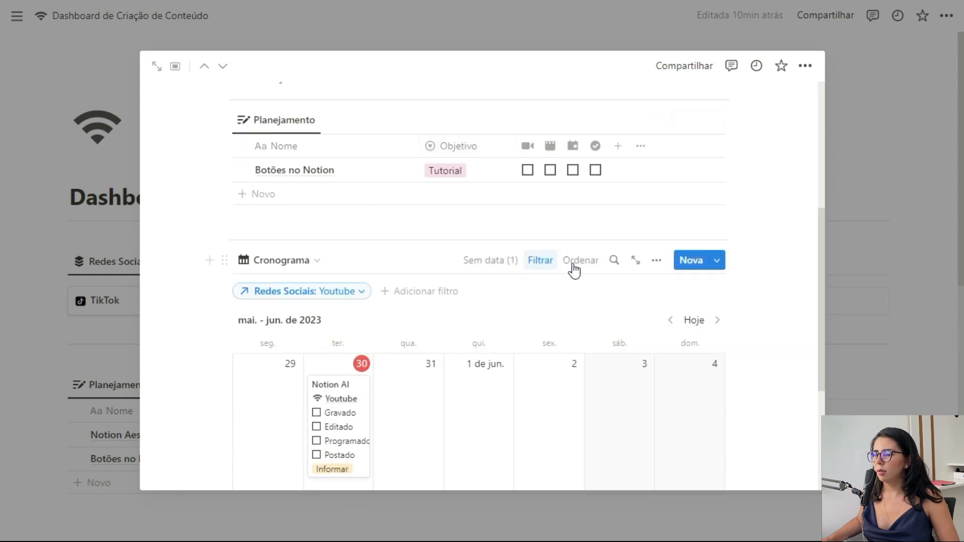
left_click(551, 261)
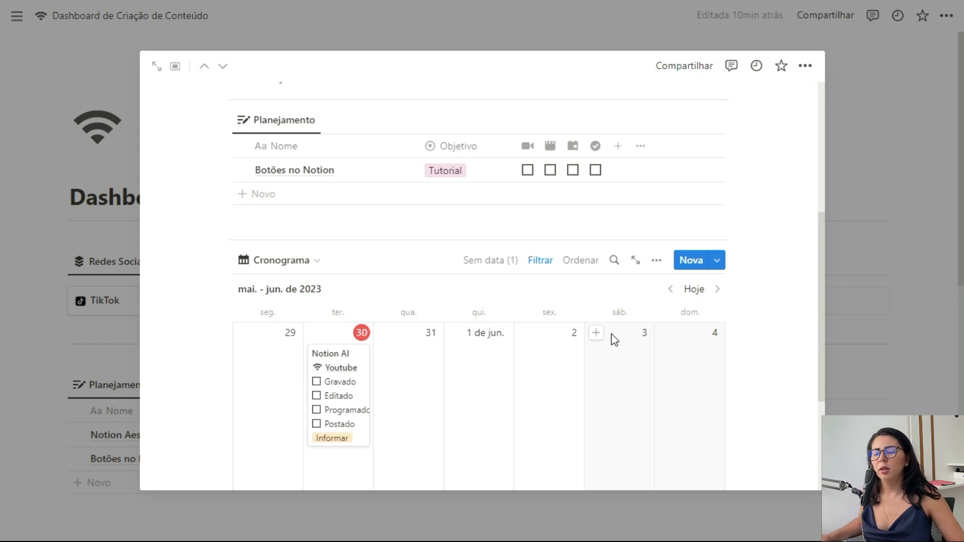
scroll(615, 340, "down", 3)
scroll(614, 340, "up", 7)
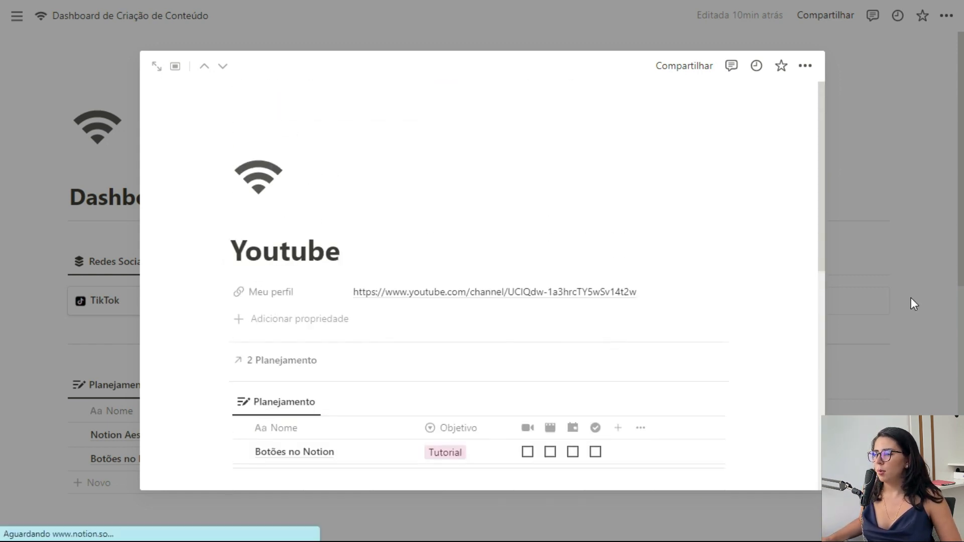
left_click(911, 298)
left_click(159, 310)
scroll(327, 338, "down", 2)
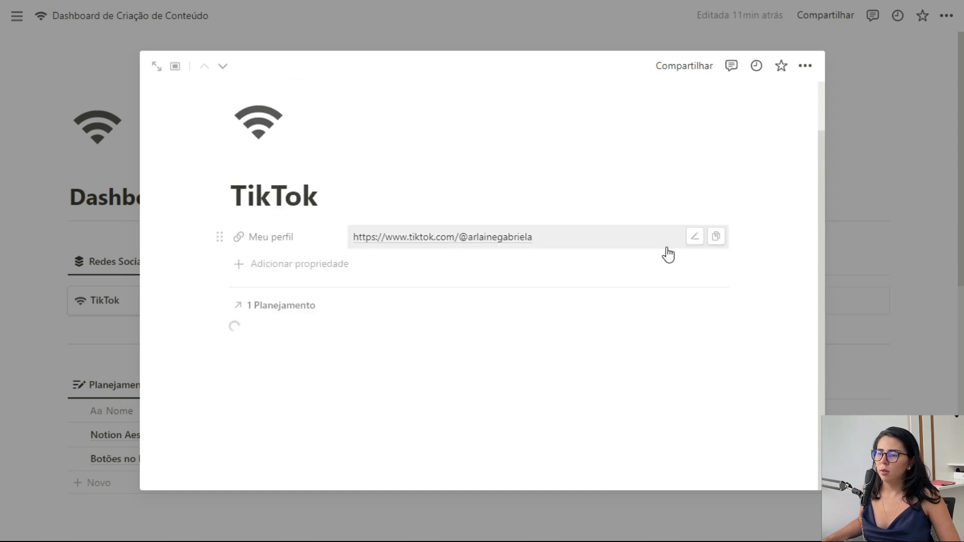
Step: Check that TikTok's Planejamento view shows only Botões no Notion, then close the page to the dashboard
scroll(764, 258, "down", 2)
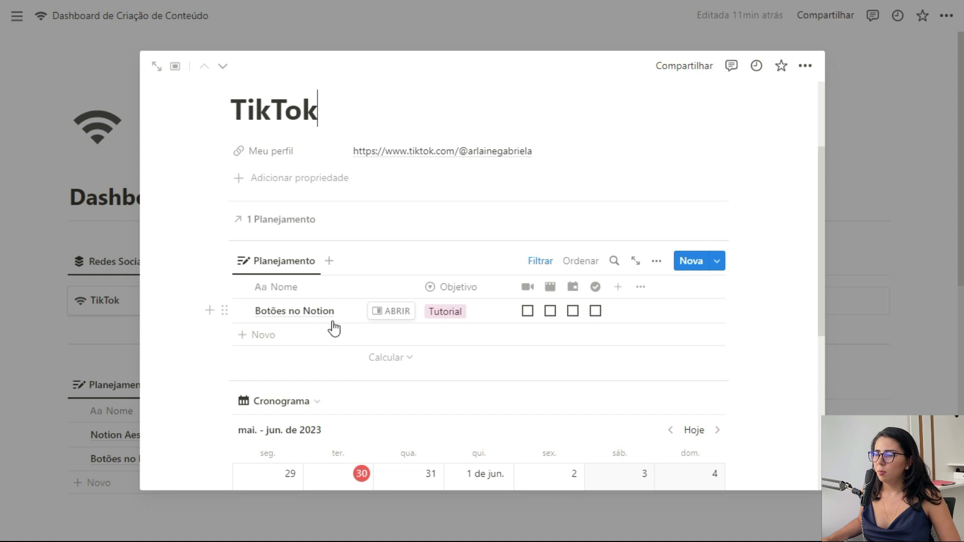
scroll(505, 271, "down", 2)
left_click(541, 195)
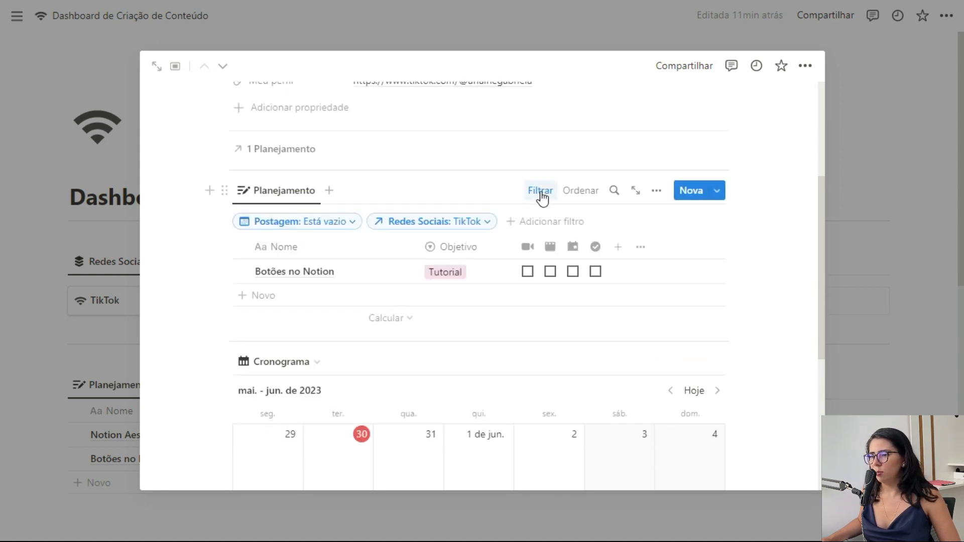
left_click(893, 230)
scroll(895, 229, "down", 5)
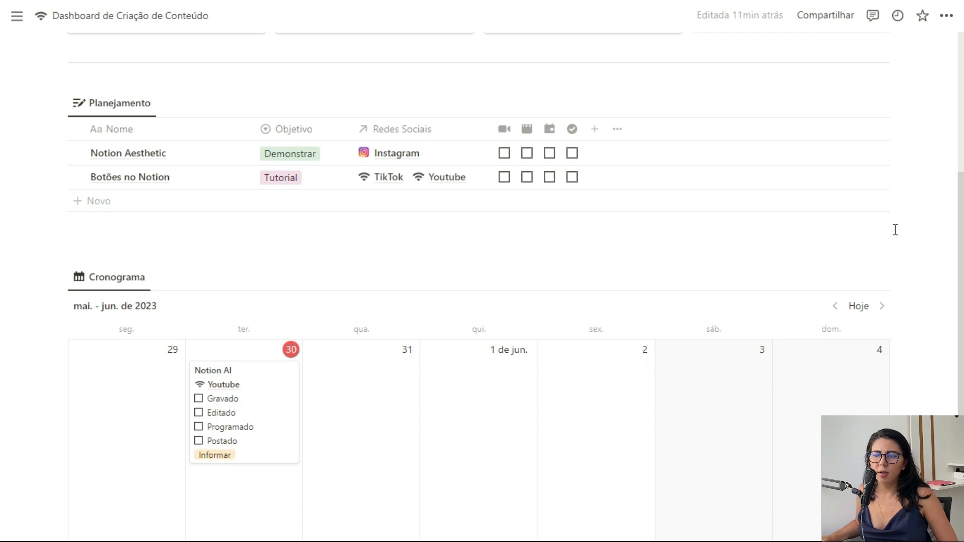
scroll(895, 230, "down", 3)
scroll(894, 229, "down", 2)
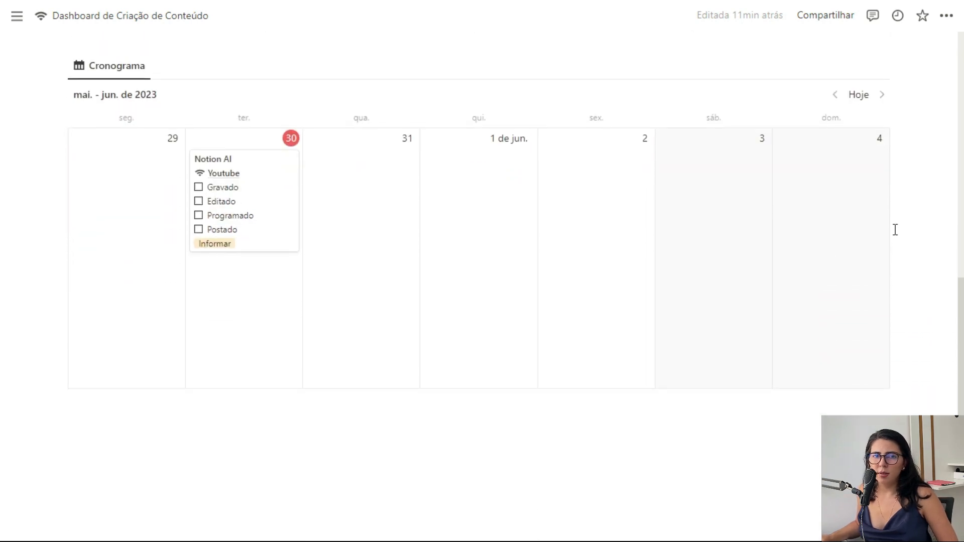
scroll(895, 229, "up", 8)
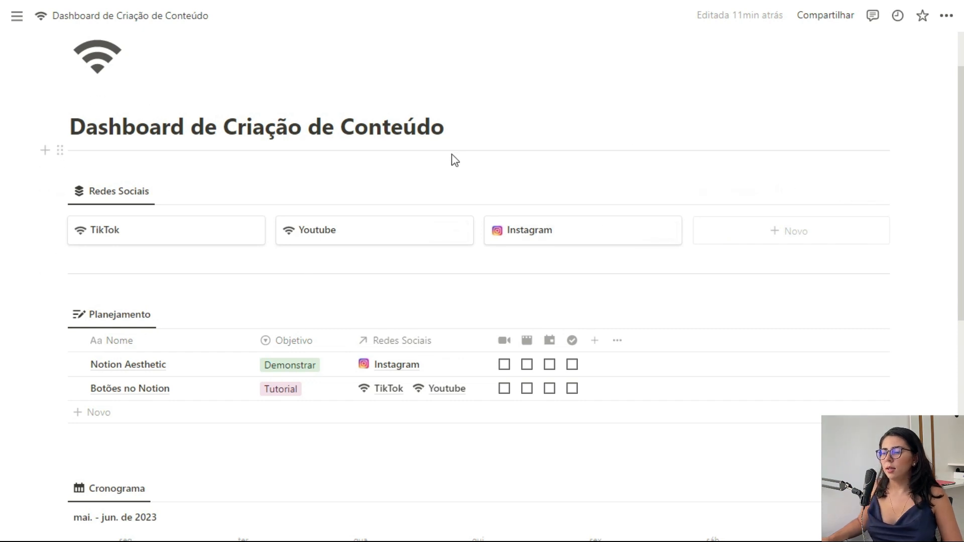
scroll(461, 313, "down", 10)
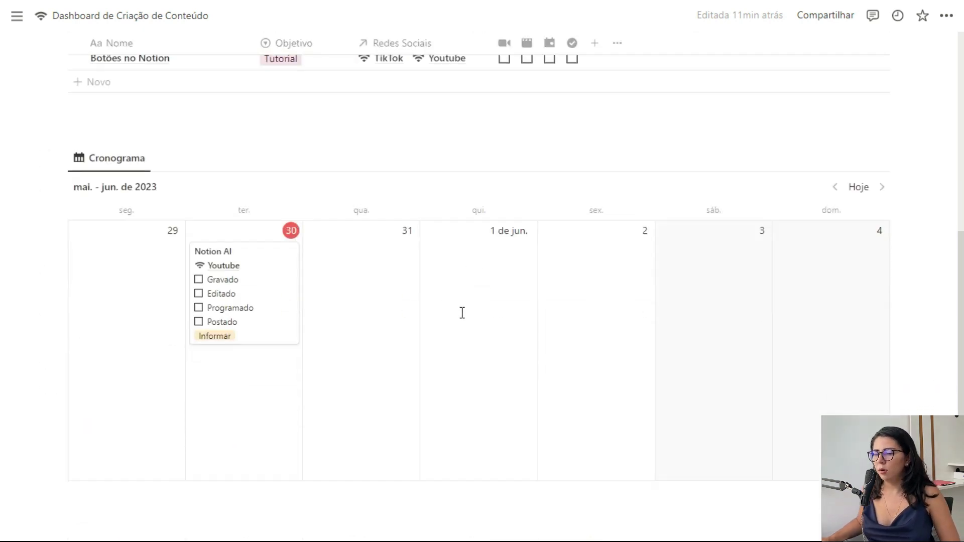
Step: Insert a new table database titled 'Metas & Métricas' below the calendar and delete its Tags column
left_click(377, 437)
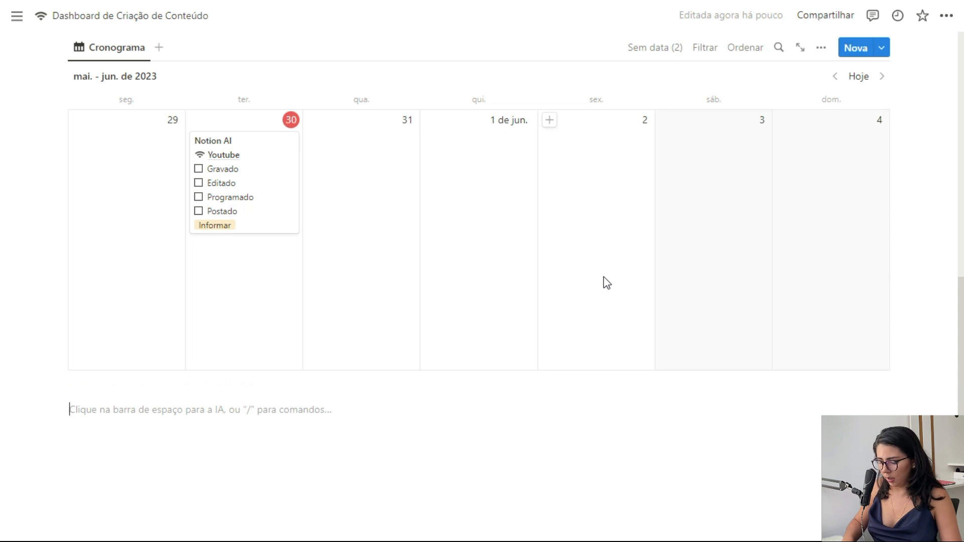
type("/data")
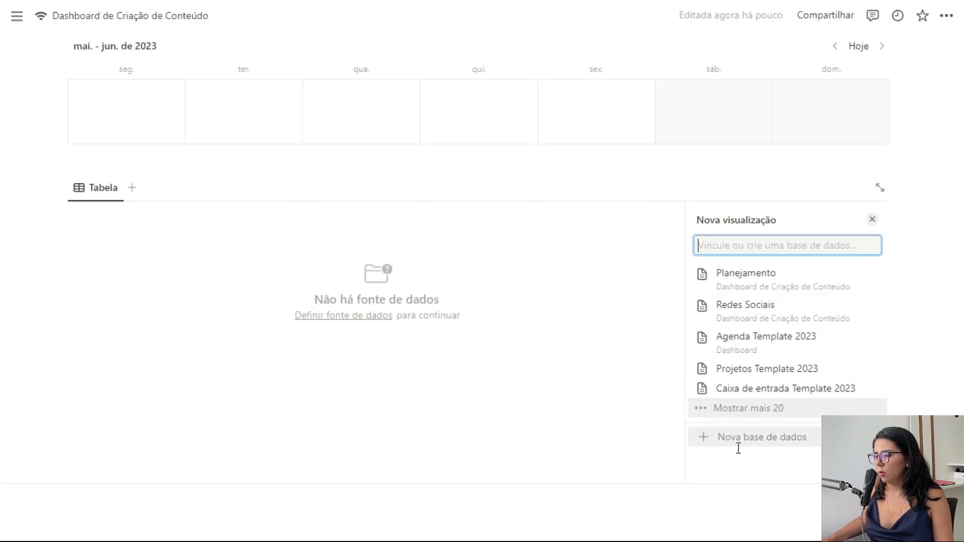
left_click(740, 444)
left_click(747, 461)
type("Metas & Métricas")
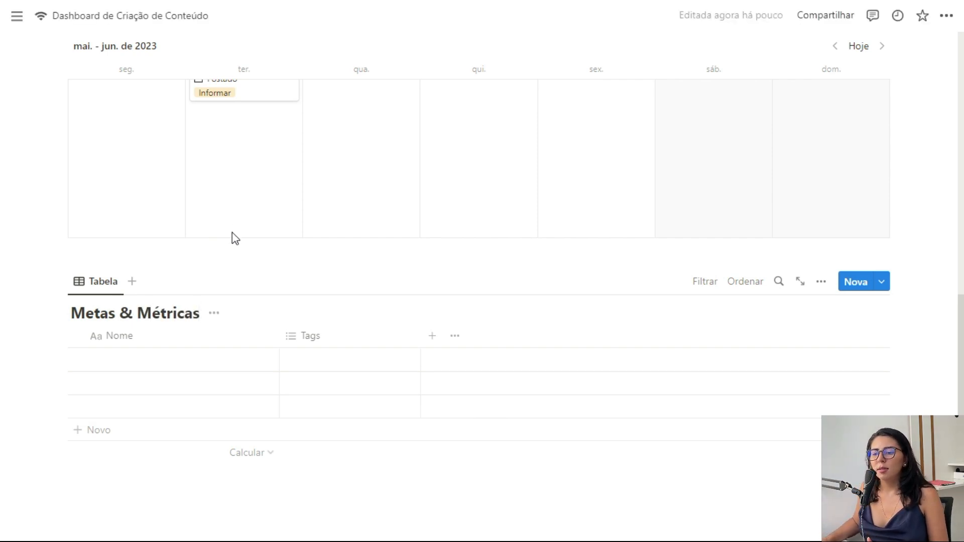
left_click(346, 335)
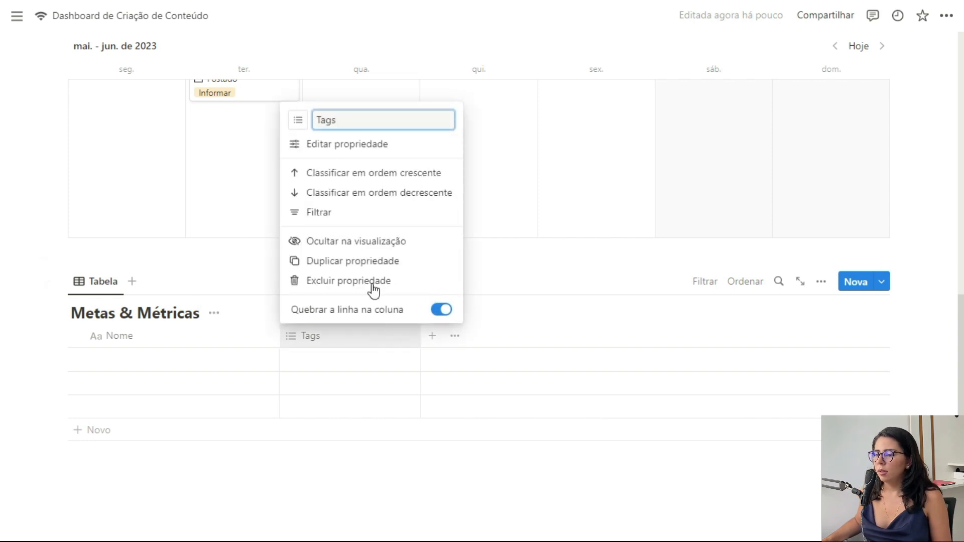
left_click(370, 286)
left_click(450, 289)
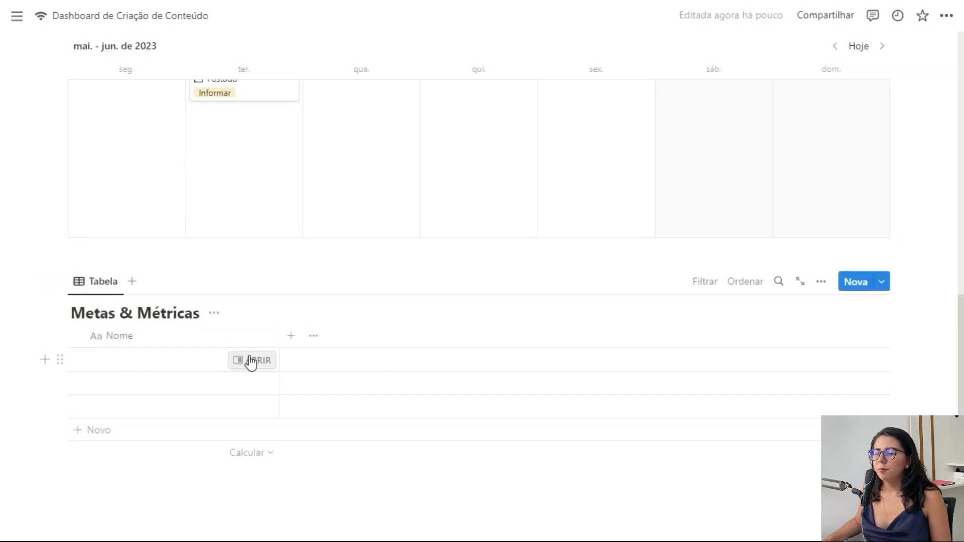
Step: Add a two-way relation to Redes Sociais, named 'Metas & Métricas' on the Redes Sociais side
left_click(291, 336)
scroll(794, 402, "down", 5)
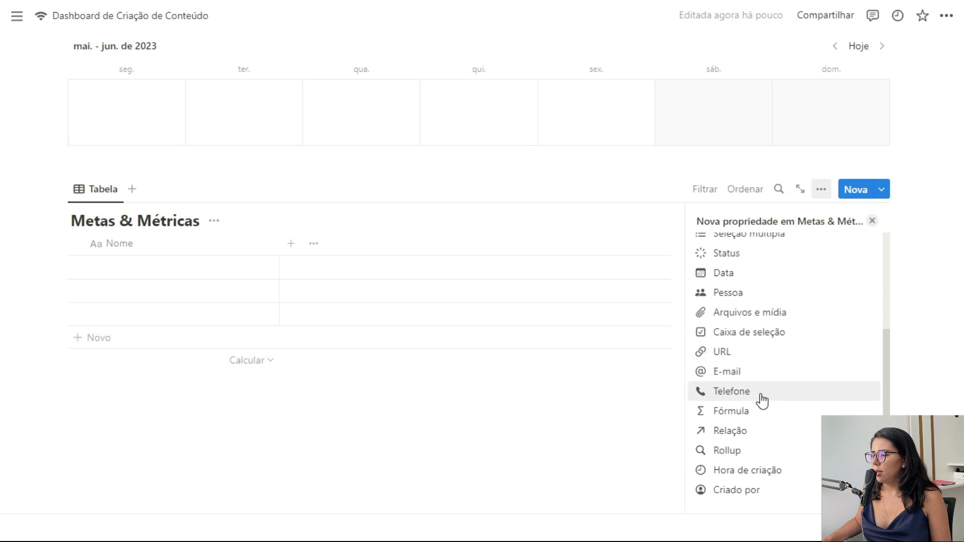
left_click(736, 428)
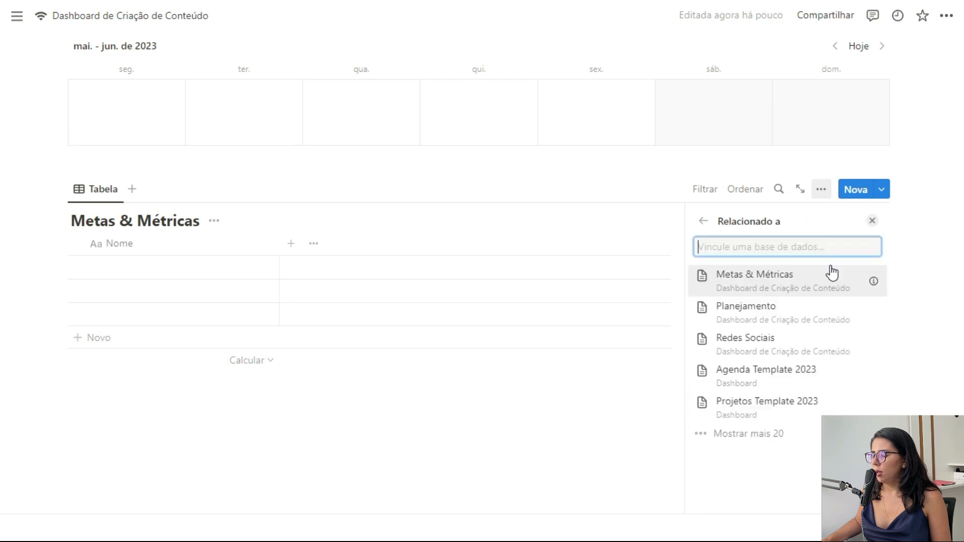
left_click(748, 344)
left_click(864, 311)
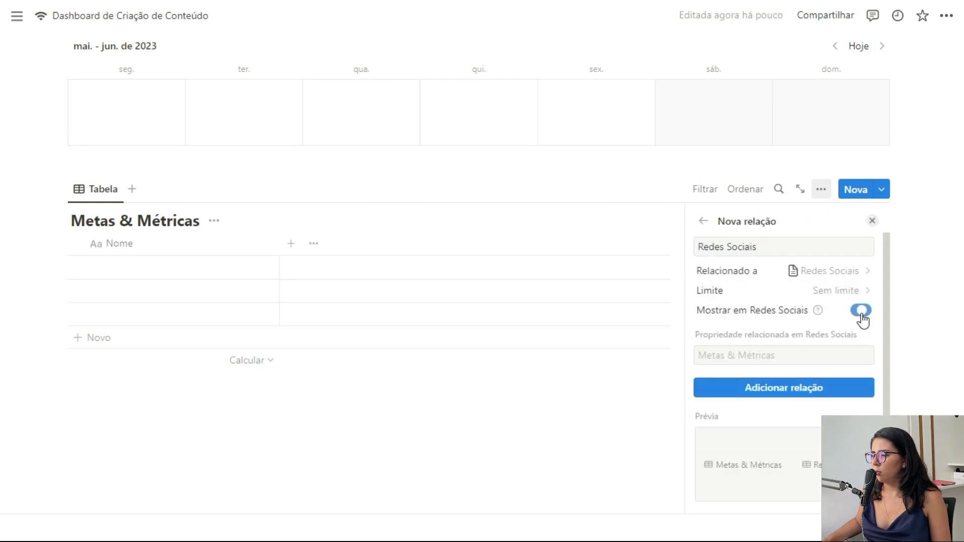
left_click(772, 355)
type("Me")
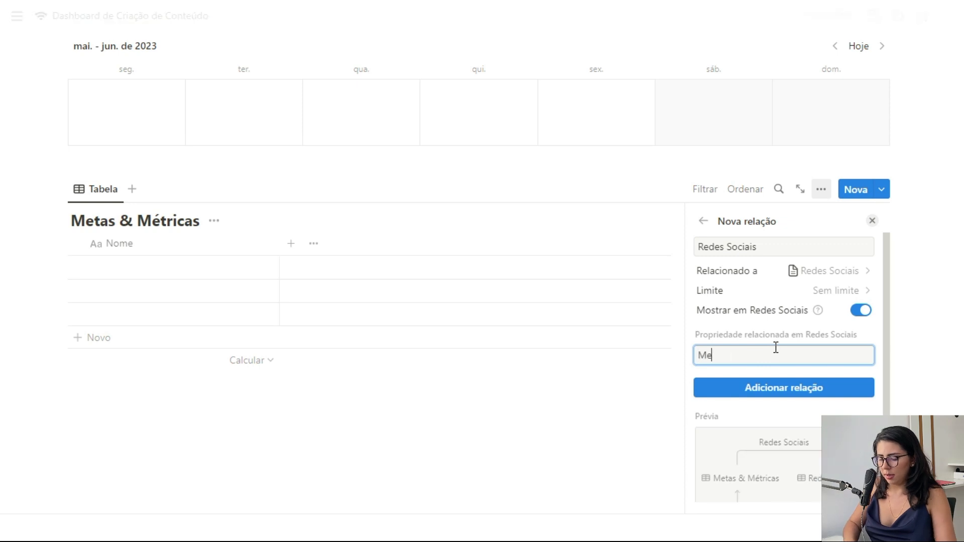
type("tas &")
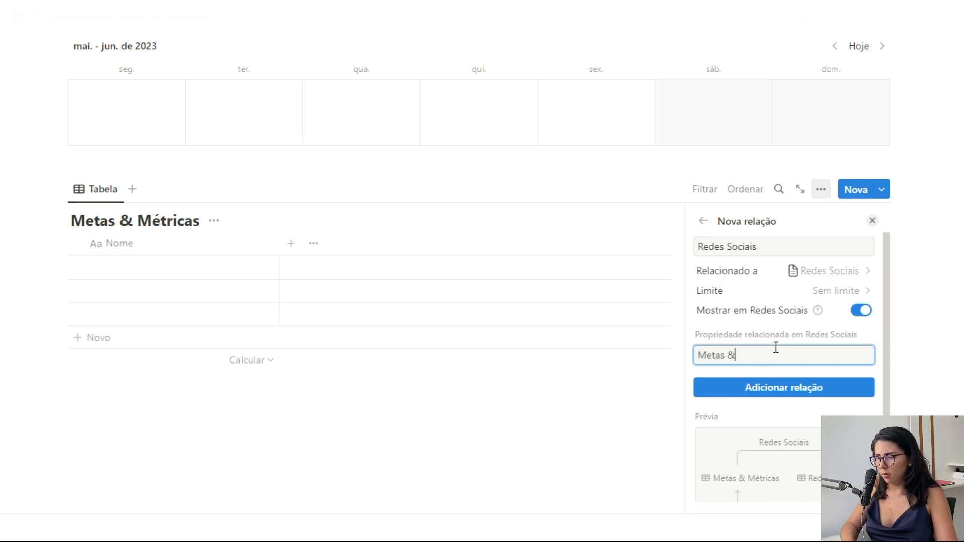
type(" Métricas")
left_click(807, 389)
left_click(872, 220)
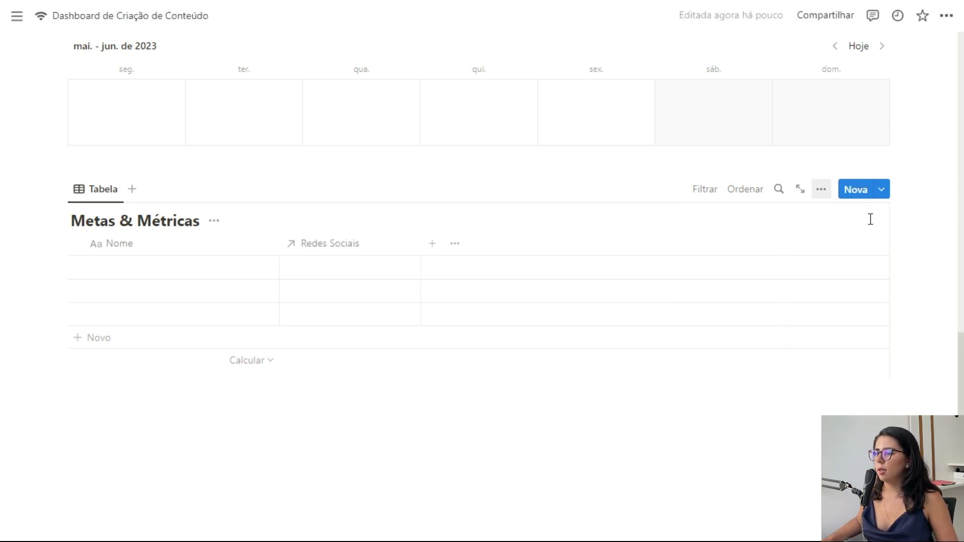
scroll(275, 286, "up", 10)
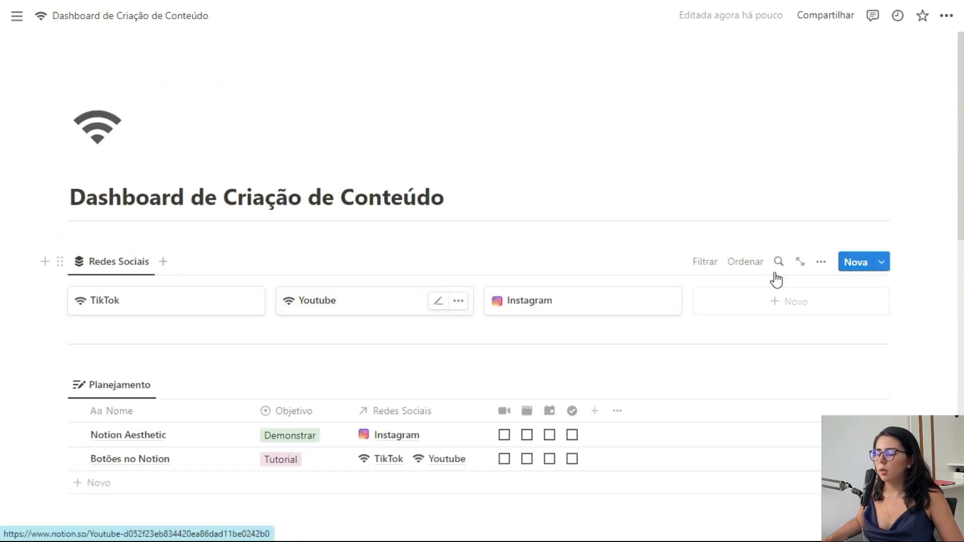
Step: Remove the page icon from the Nova rede social template in Redes Sociais
left_click(883, 270)
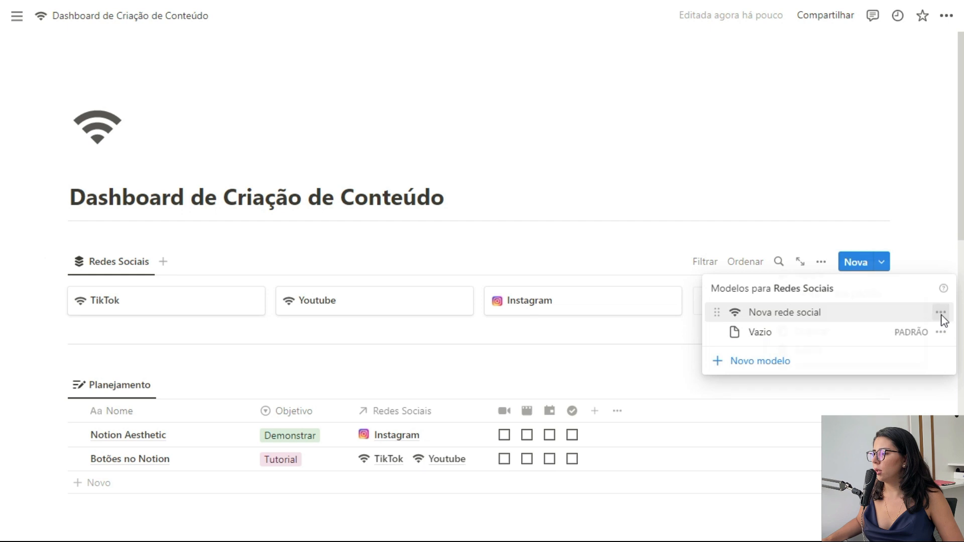
left_click(941, 312)
left_click(833, 315)
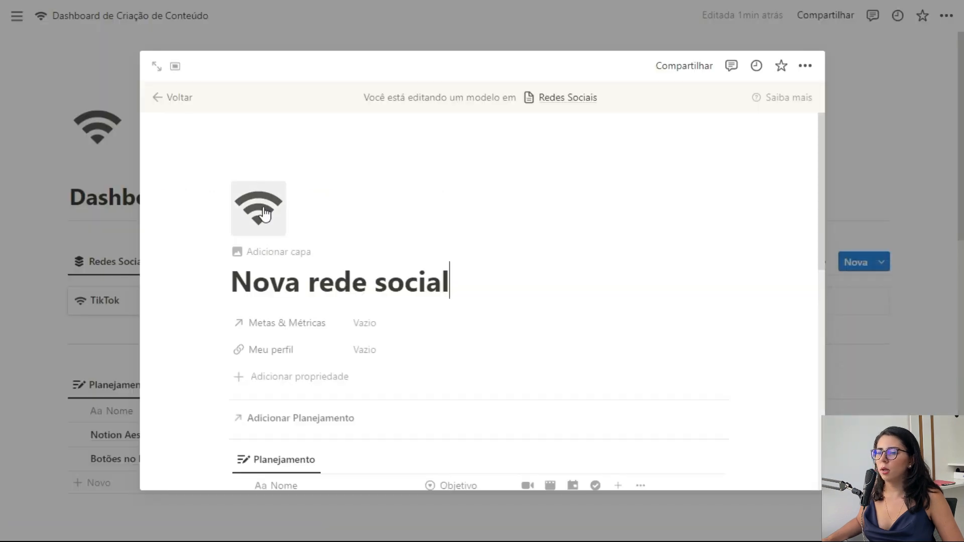
left_click(261, 211)
left_click(359, 256)
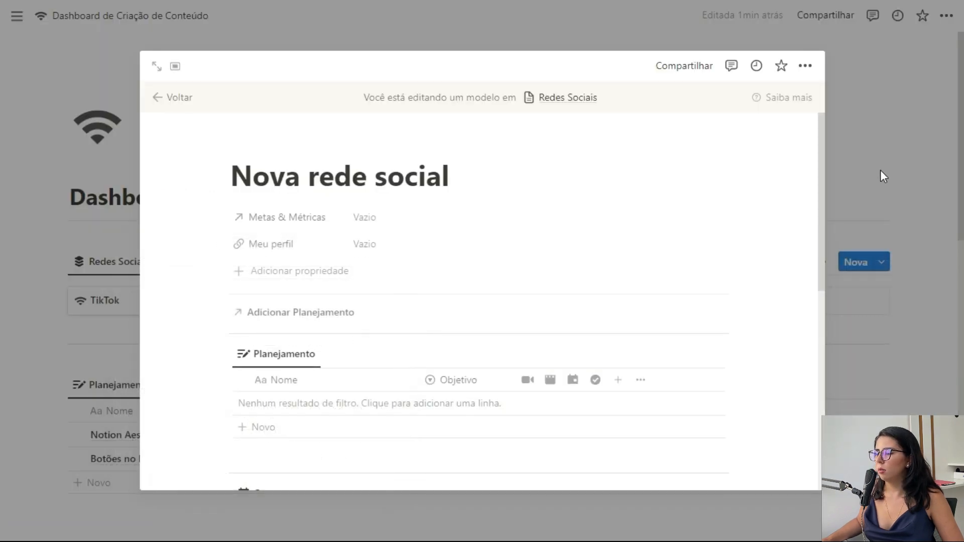
left_click(880, 170)
Step: Apply the Nova rede social template to the Instagram page, then glance at TikTok
left_click(549, 308)
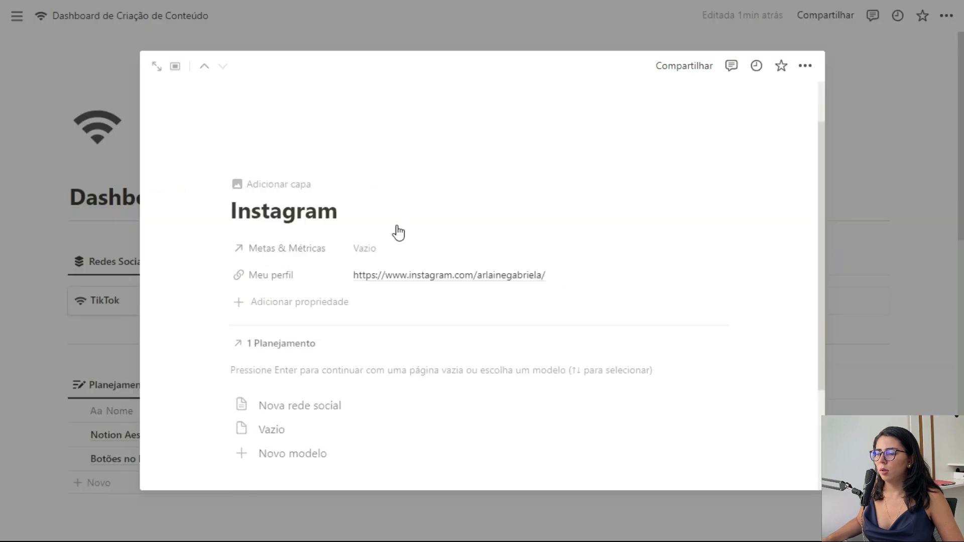
left_click(315, 345)
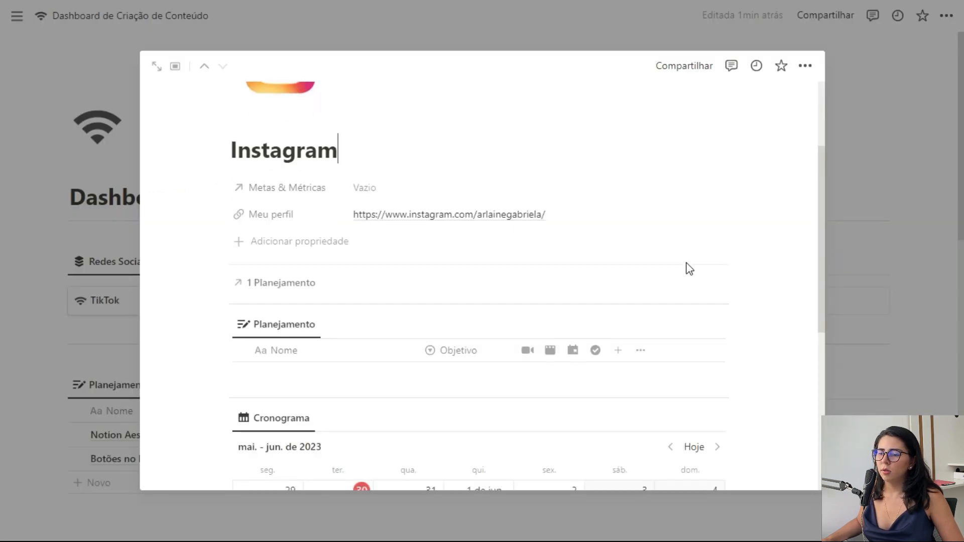
scroll(429, 224, "up", 3)
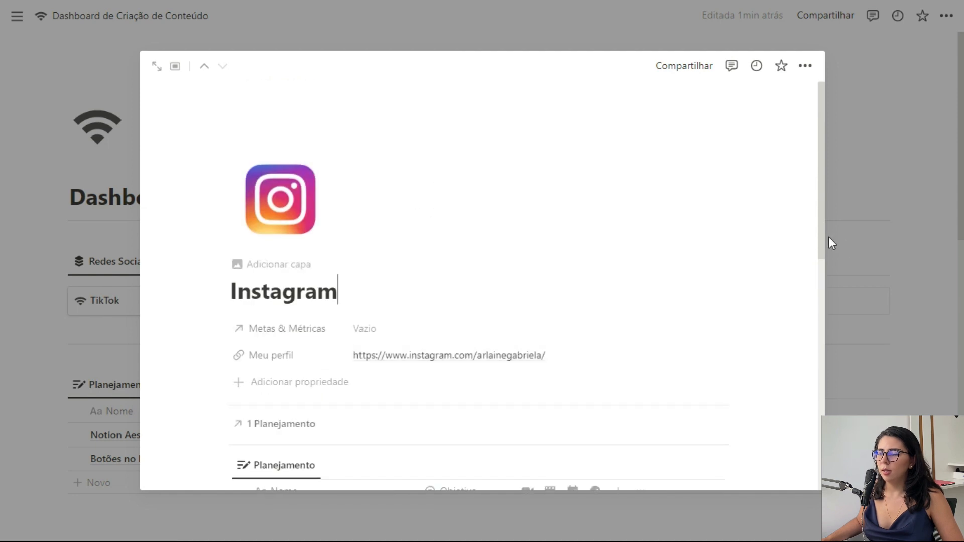
left_click(866, 246)
left_click(194, 303)
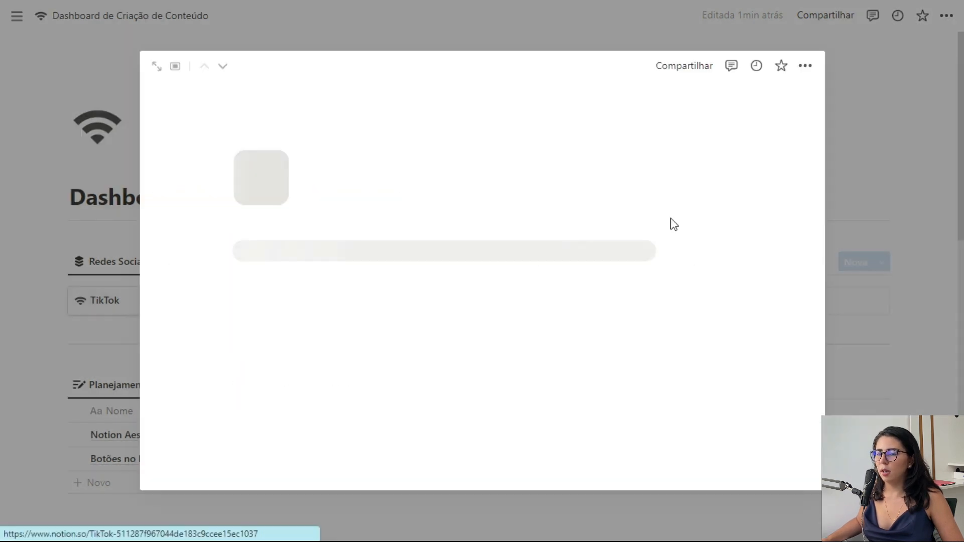
key("Escape")
scroll(695, 198, "down", 10)
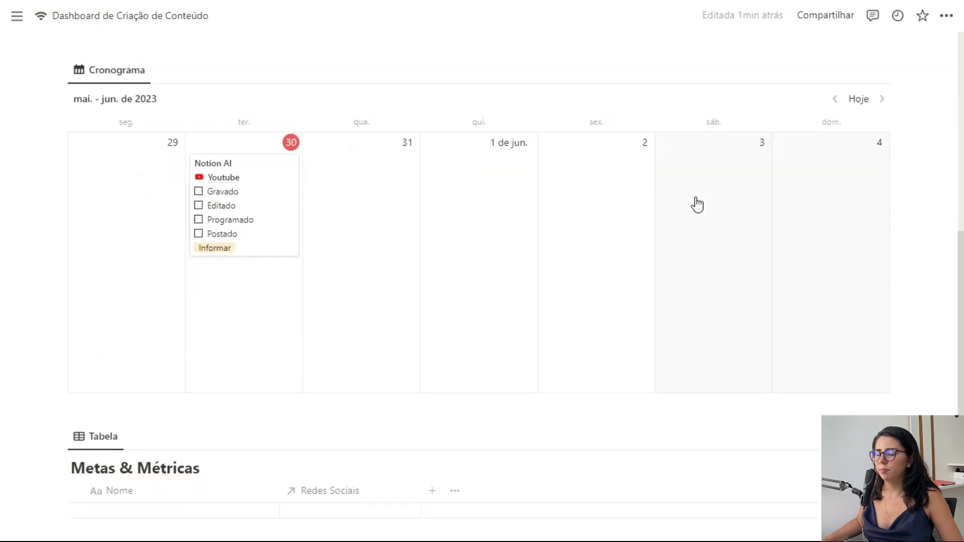
Step: Name the Metas & Métricas goal rows 1k inscritos, 4000h assistidas and 10k seguidores
scroll(697, 205, "down", 2)
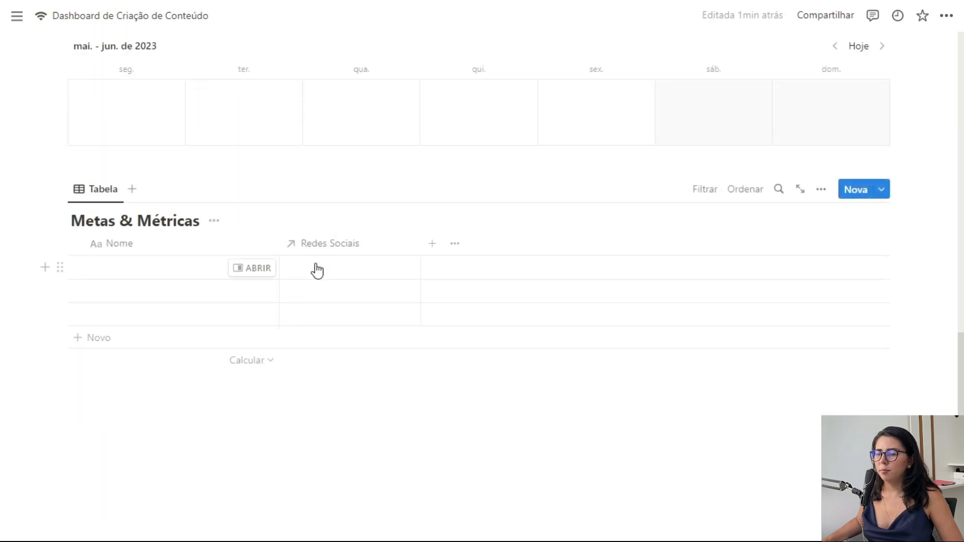
scroll(388, 268, "up", 10)
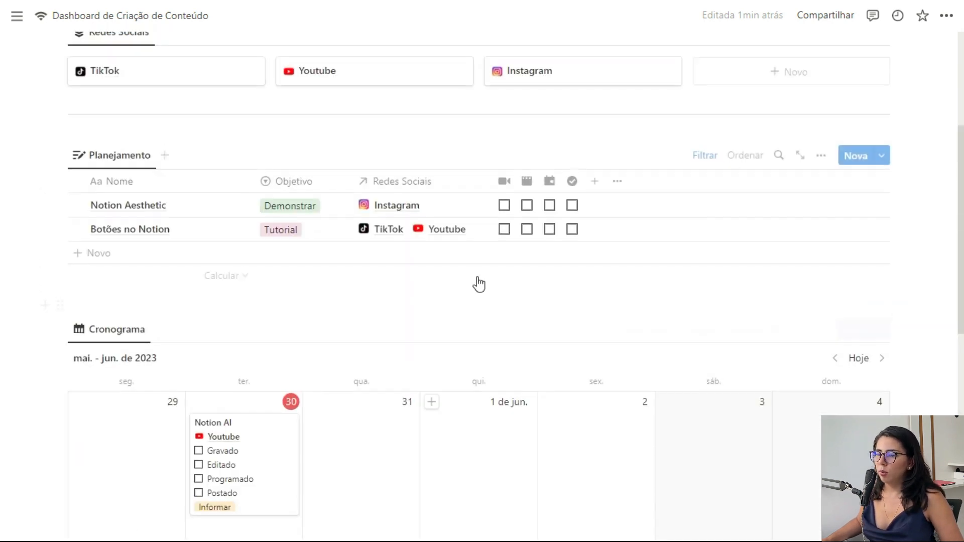
scroll(372, 276, "down", 4)
scroll(375, 278, "down", 6)
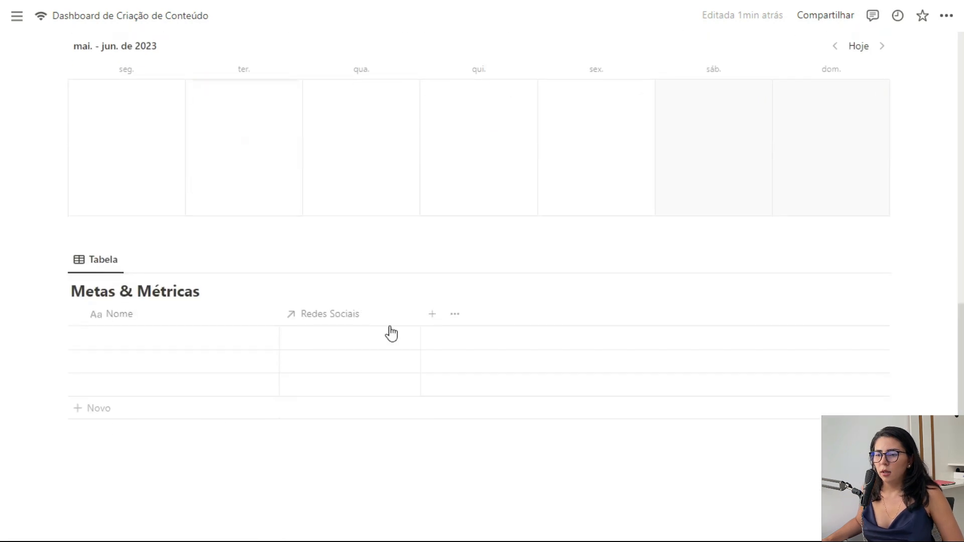
scroll(382, 351, "down", 2)
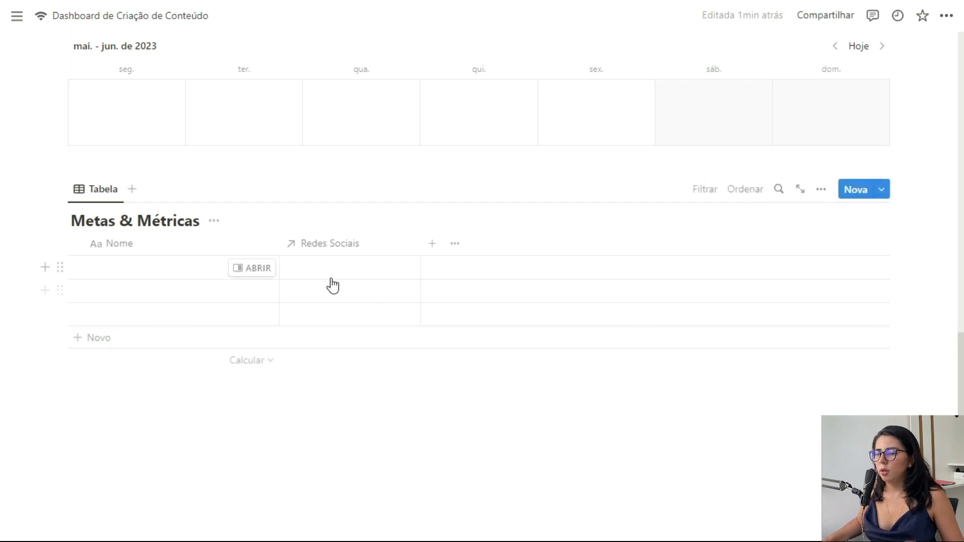
left_click(145, 272)
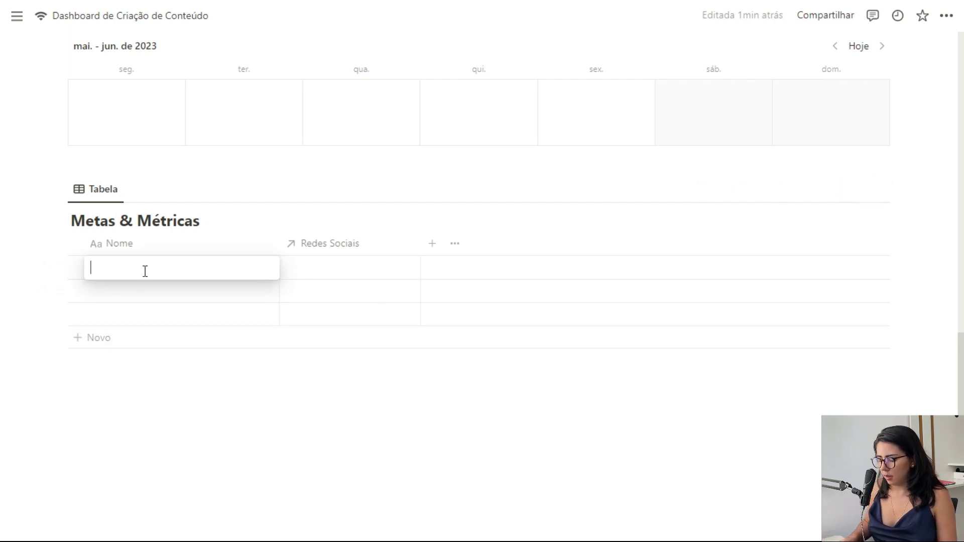
type("1k inscritos")
key("Return")
type("4000h assistidas")
key("Return")
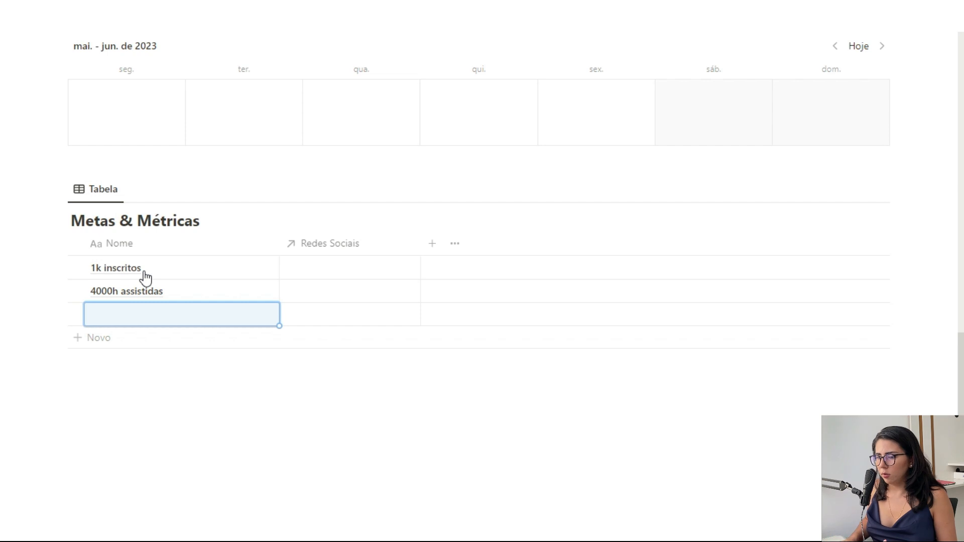
type("10k seguidores")
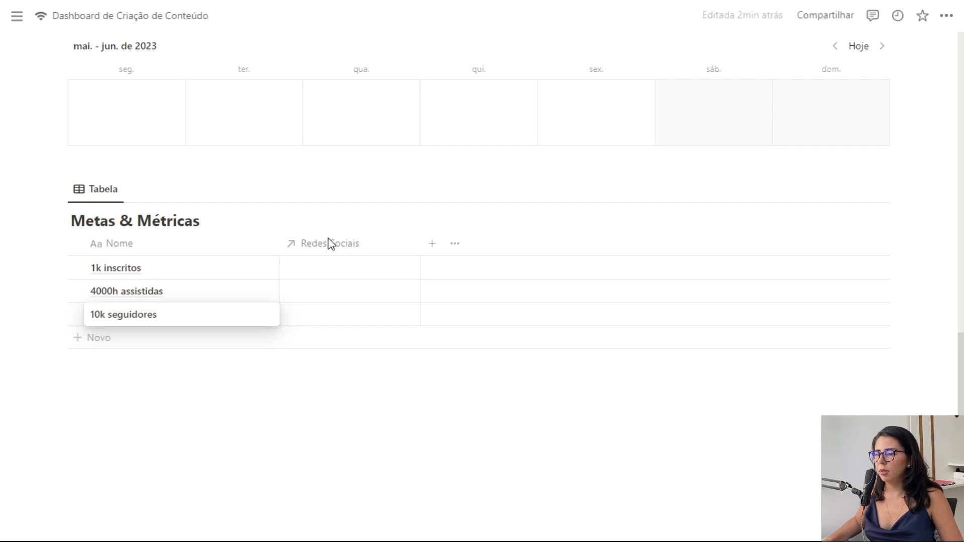
key("Escape")
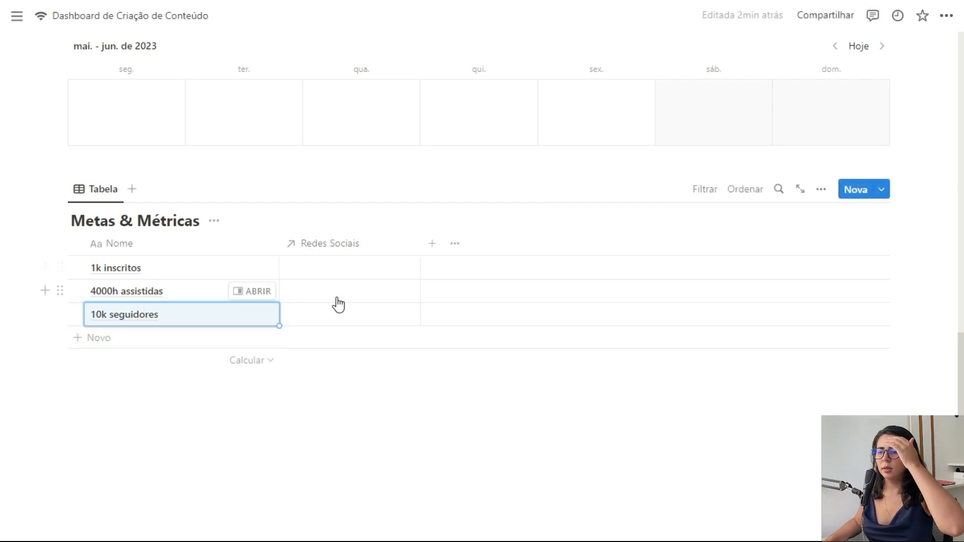
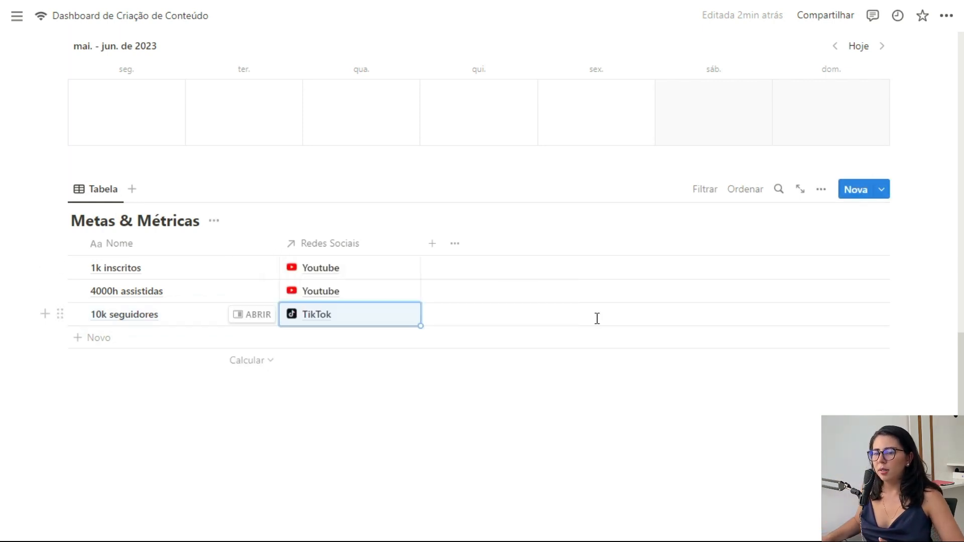
Step: Add a number column named Meta to the Metas & Métricas table
left_click(432, 244)
left_click(750, 415)
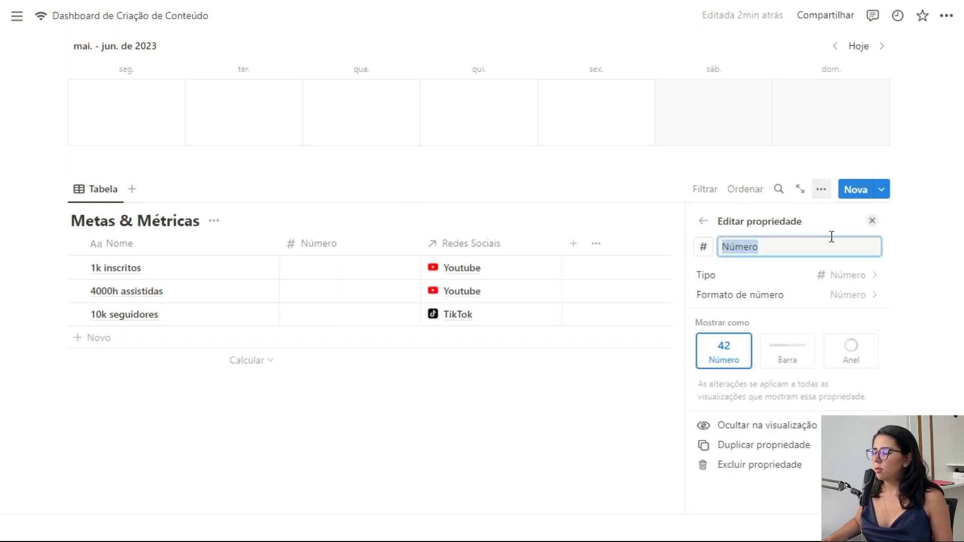
type("Meta")
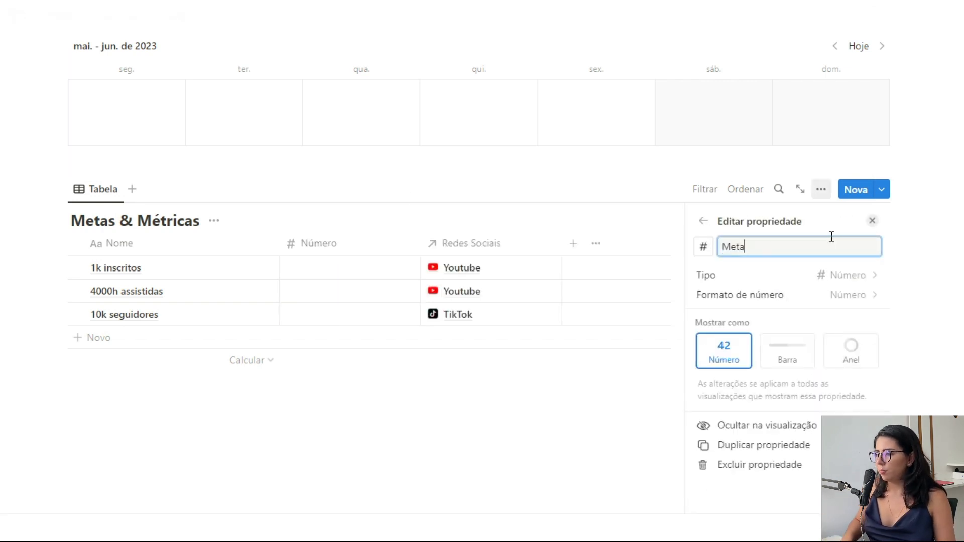
left_click(872, 221)
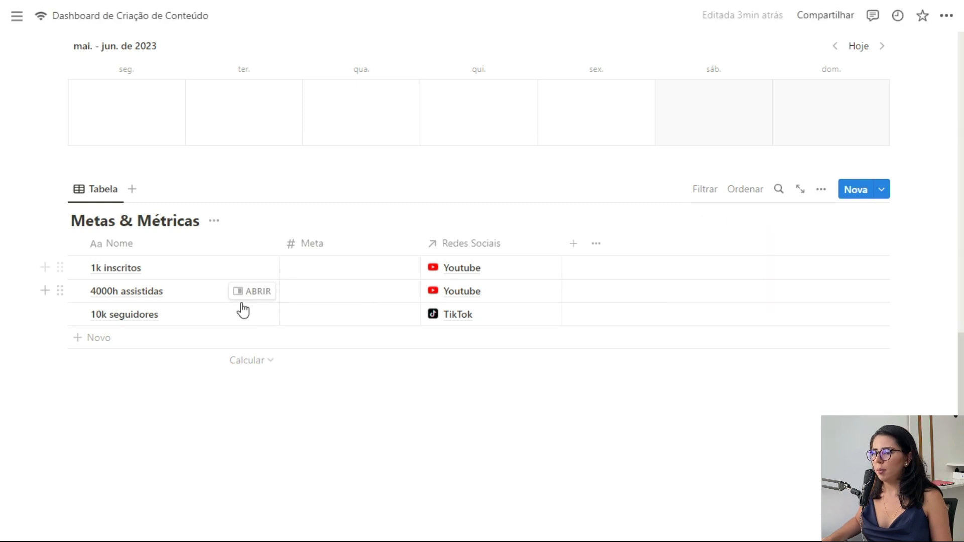
Step: Enter Meta targets 1000, 4000 and 10000, and narrow the Meta and Redes Sociais columns
left_click(325, 271)
type("1000")
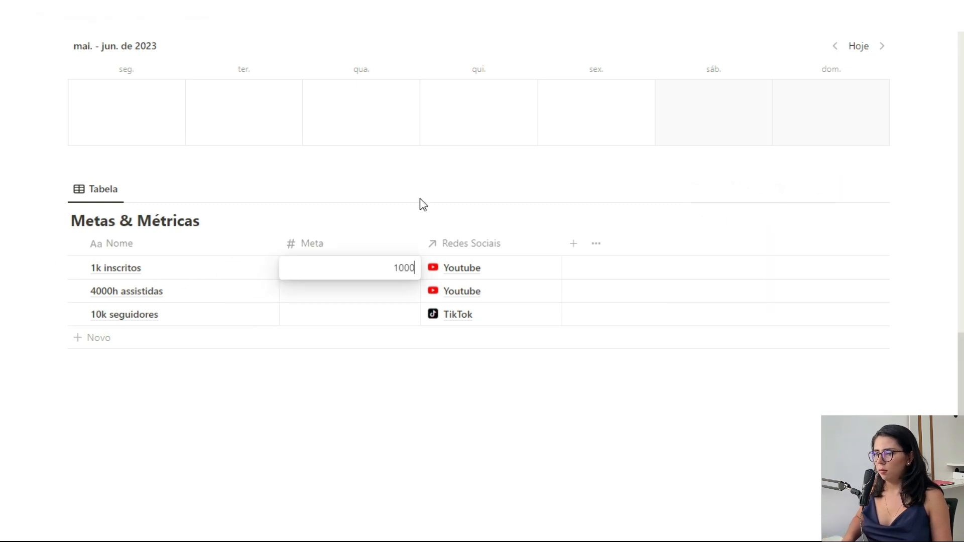
key("Return")
type("4000")
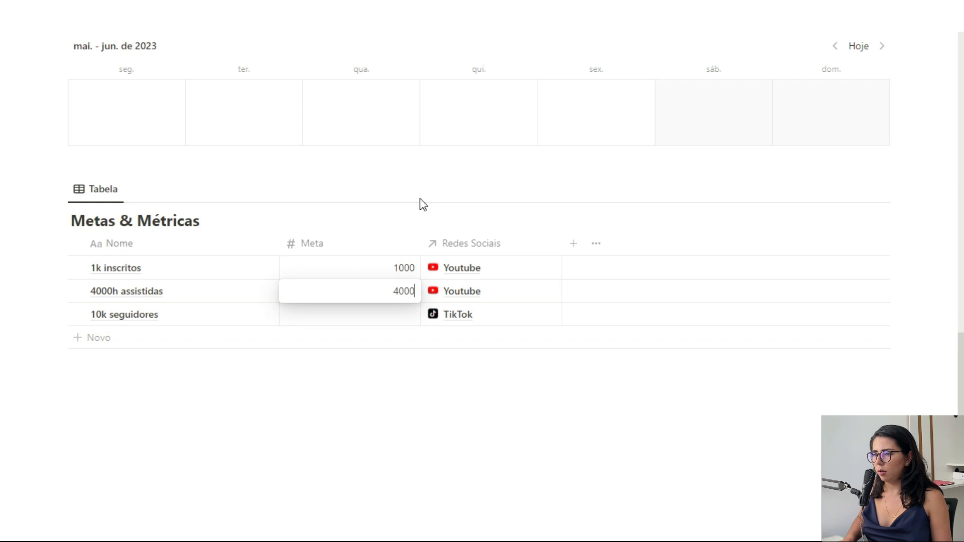
key("Return")
type("10000")
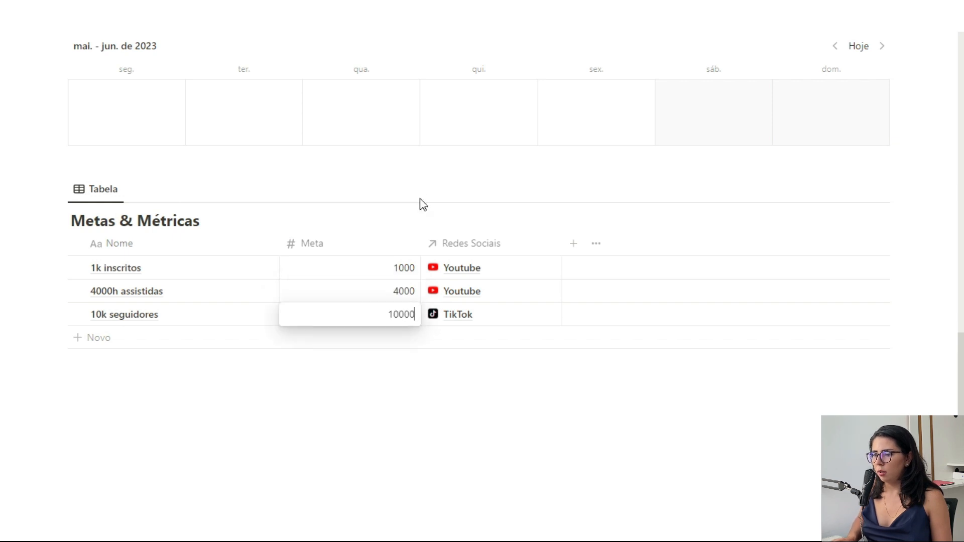
key("Escape")
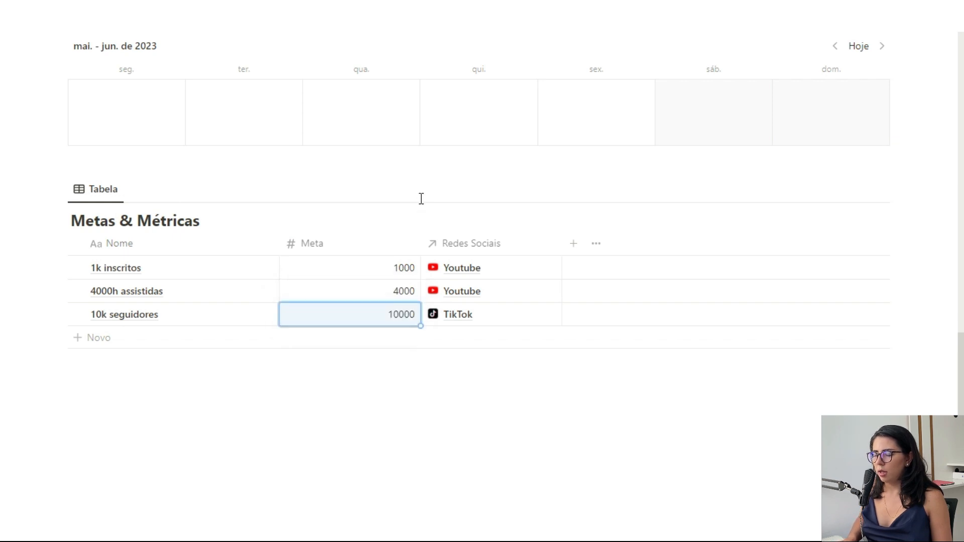
left_click_drag(421, 243, 350, 244)
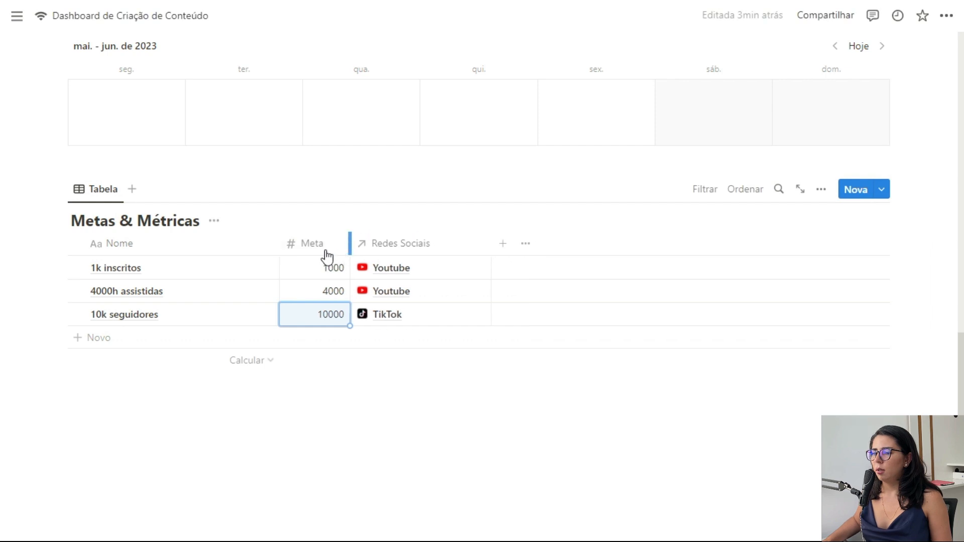
left_click_drag(491, 244, 453, 244)
Step: Add a number column named Atual to the goals table
left_click(466, 244)
left_click(728, 403)
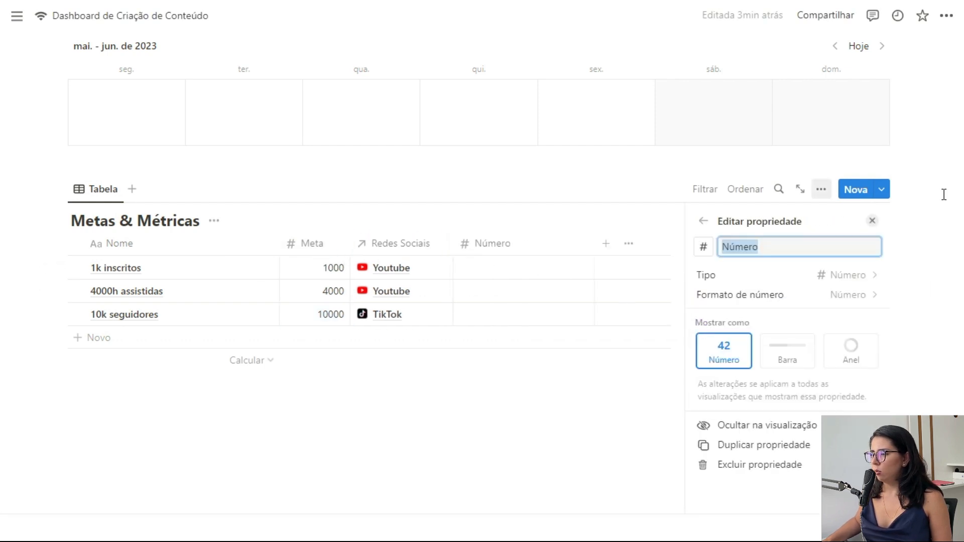
type("Atual")
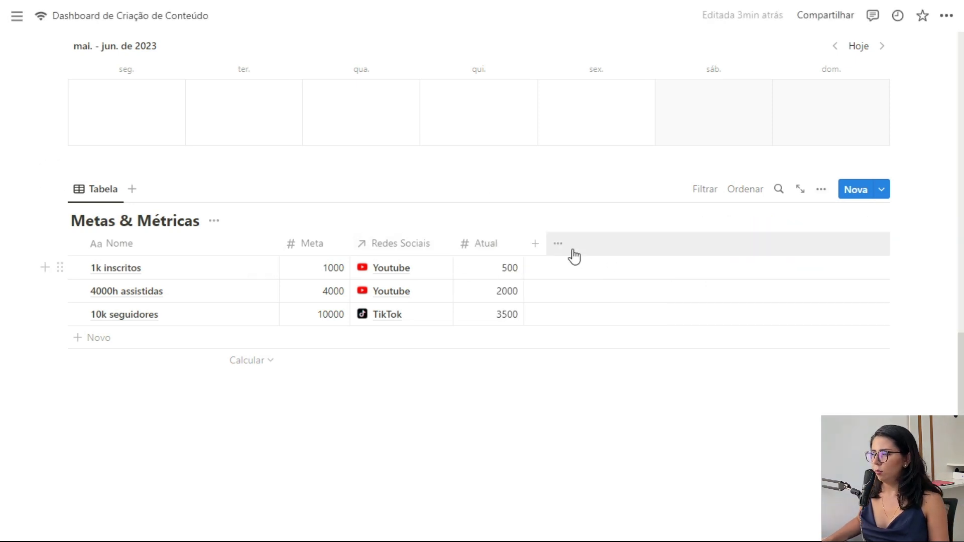
Step: Create a Progresso formula column computing prop("Atual") / prop("Meta")
left_click(536, 244)
scroll(804, 419, "down", 4)
left_click(752, 410)
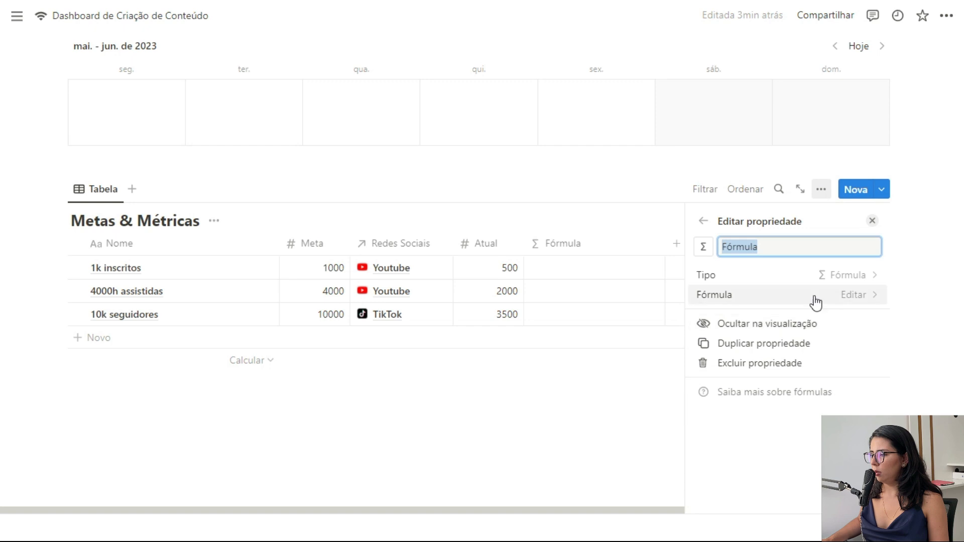
type("Progresso")
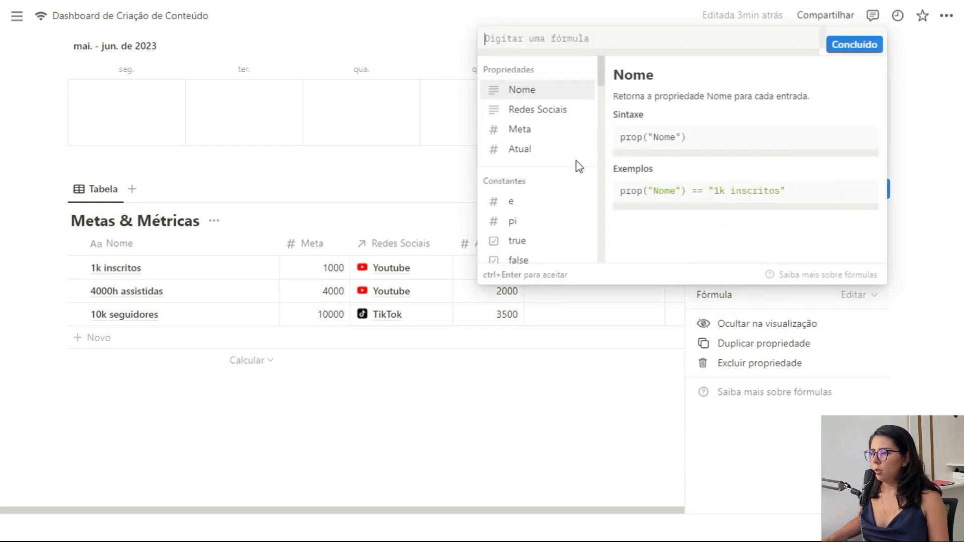
left_click(530, 150)
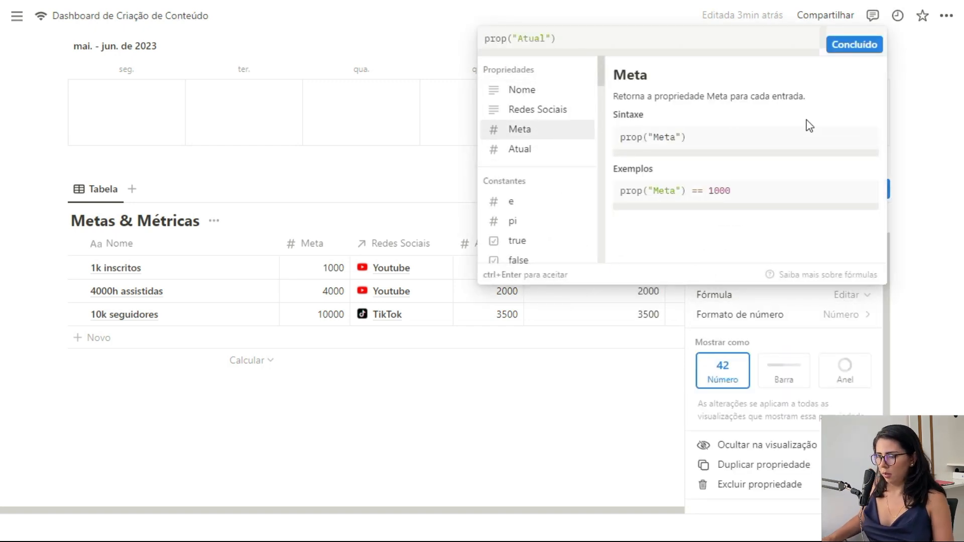
type("/")
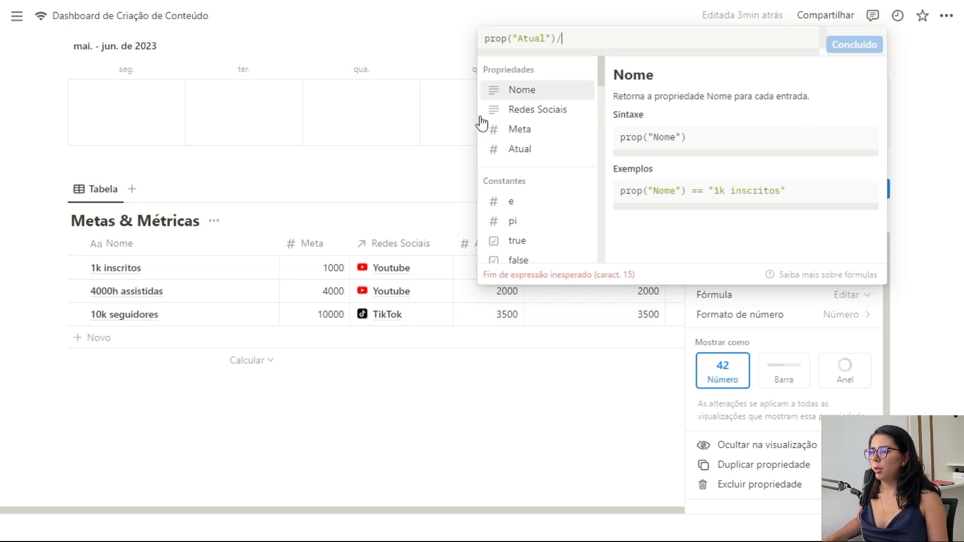
left_click(534, 135)
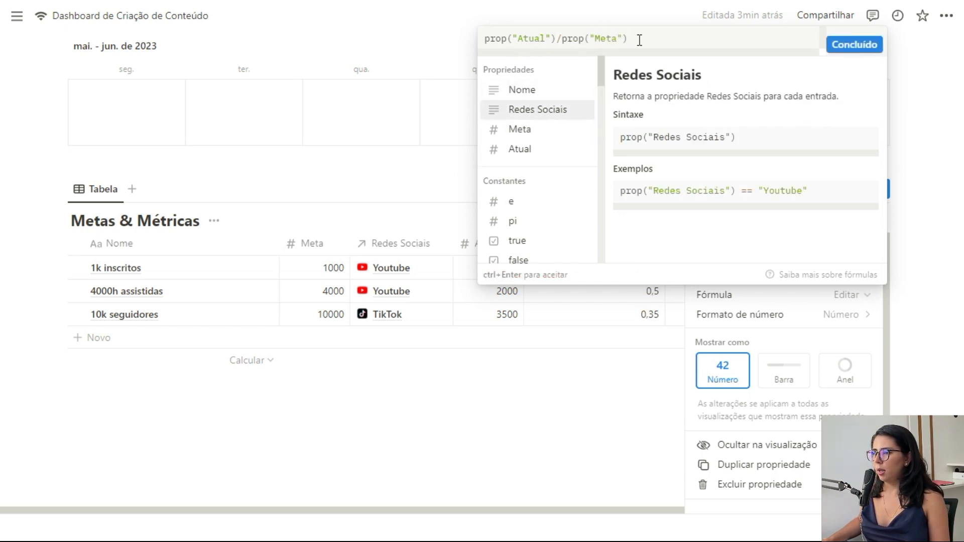
left_click(848, 44)
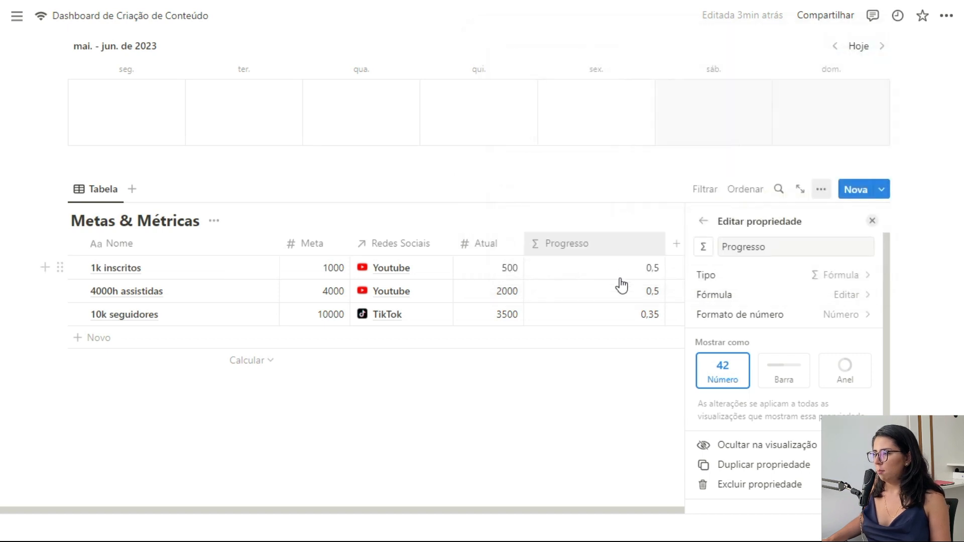
Step: Format Progresso as a percentage and display it as bars
left_click(849, 296)
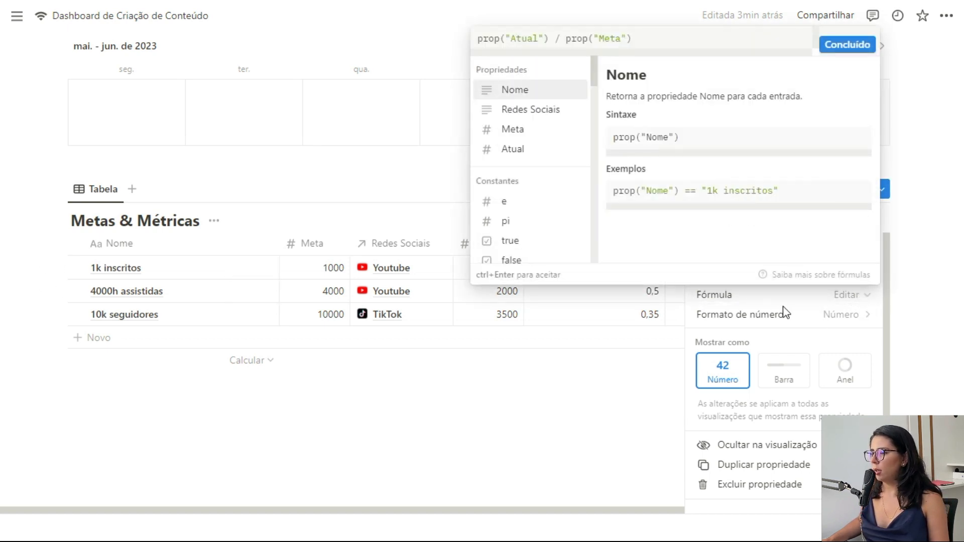
left_click(783, 314)
left_click(818, 326)
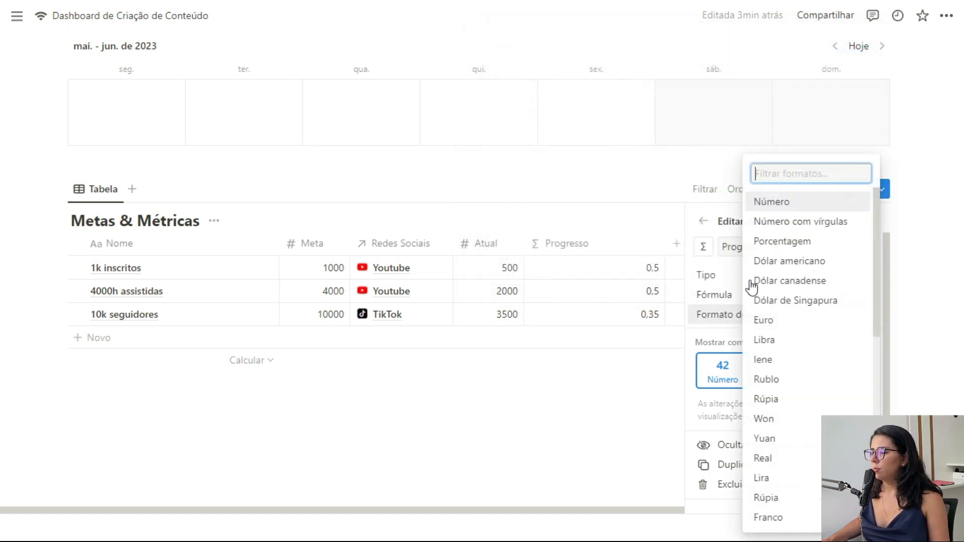
left_click(797, 240)
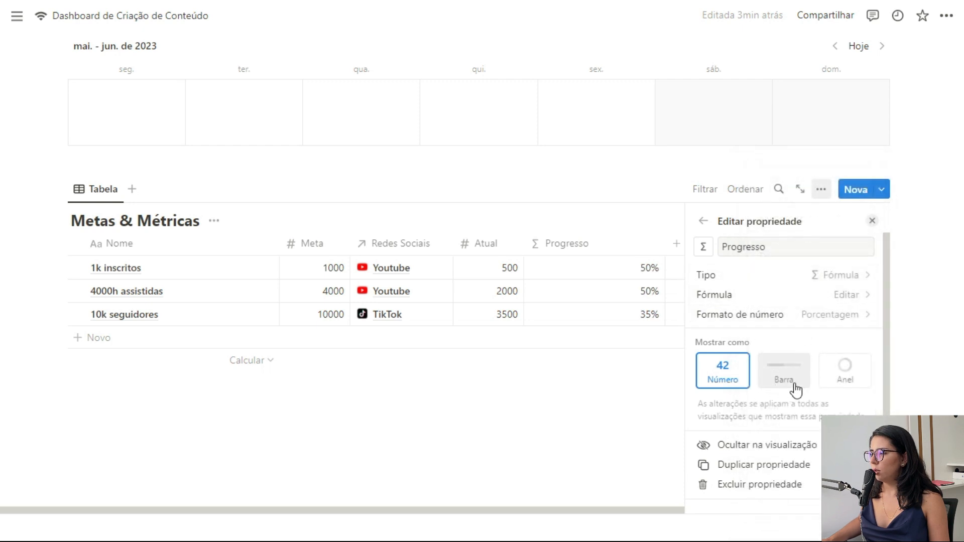
left_click(846, 378)
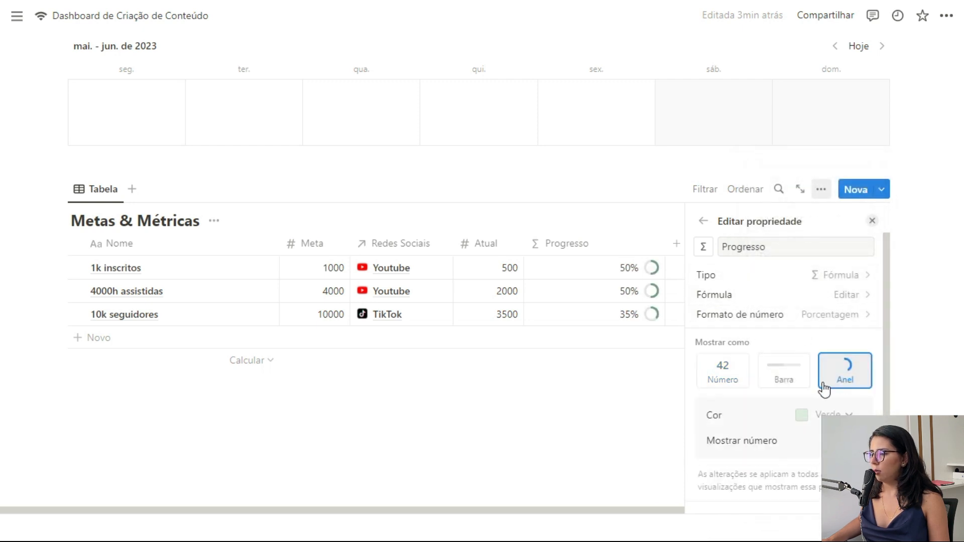
left_click(786, 373)
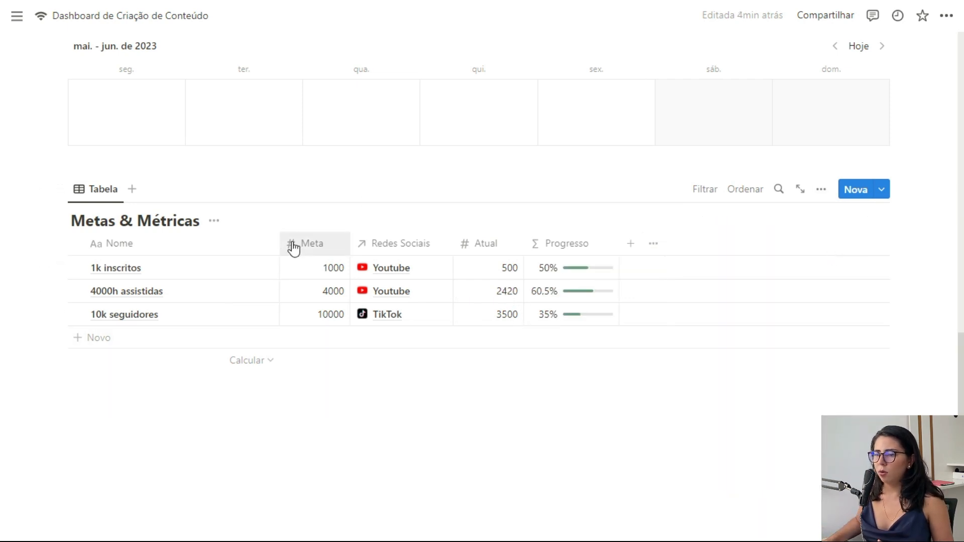
Step: Narrow the Nome column and add a narrow Conclusão date column
left_click_drag(278, 243, 221, 245)
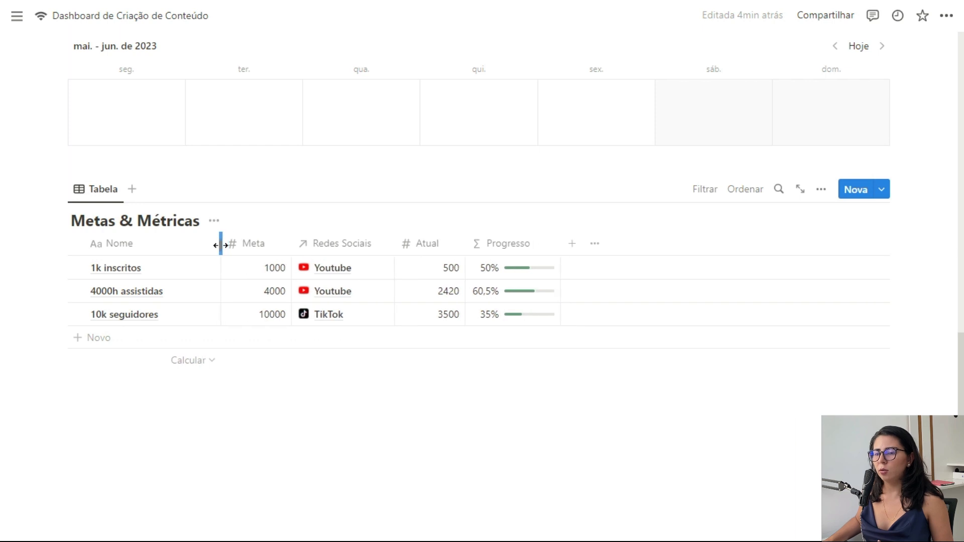
left_click(572, 244)
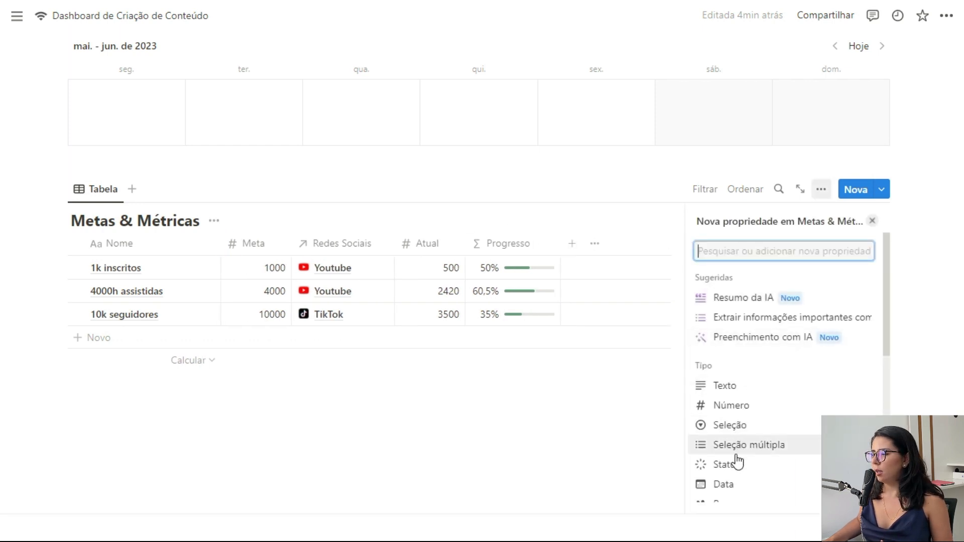
left_click(728, 485)
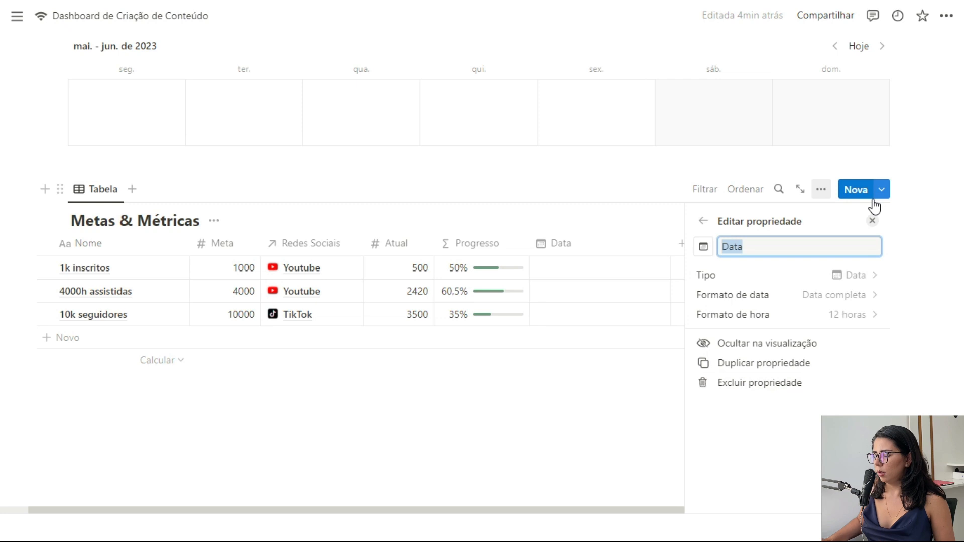
type("Conclusão")
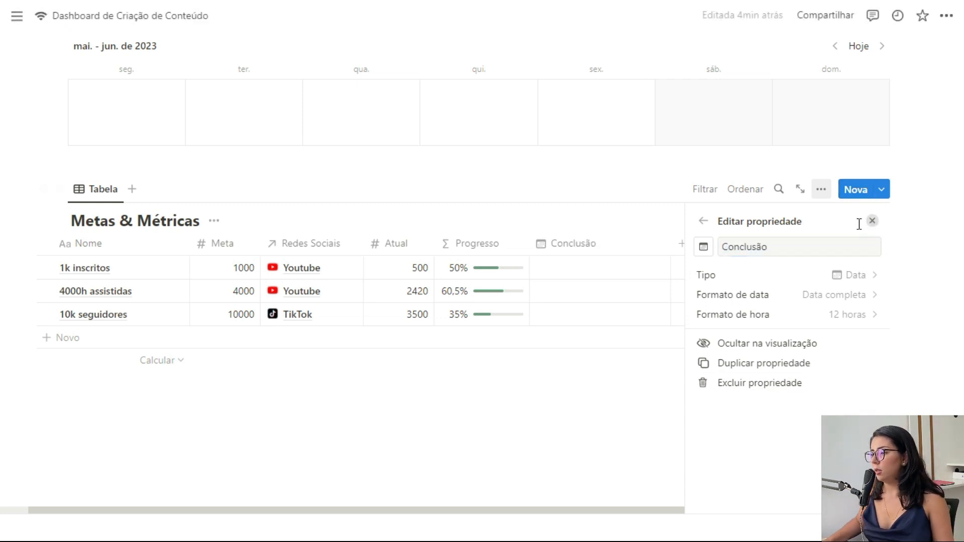
left_click(872, 221)
left_click_drag(701, 243, 624, 253)
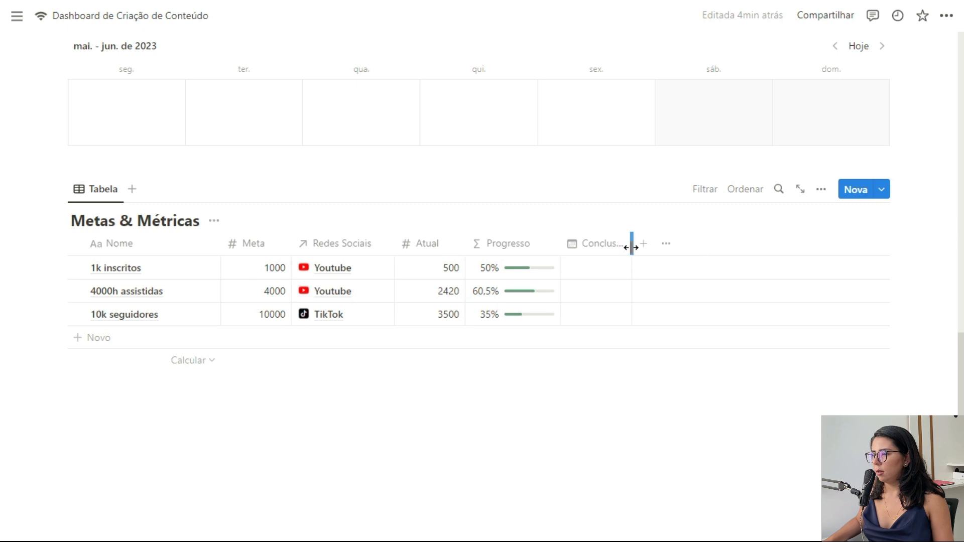
Step: Add a narrow Previsão date column and move Atual right after Nome
left_click(644, 244)
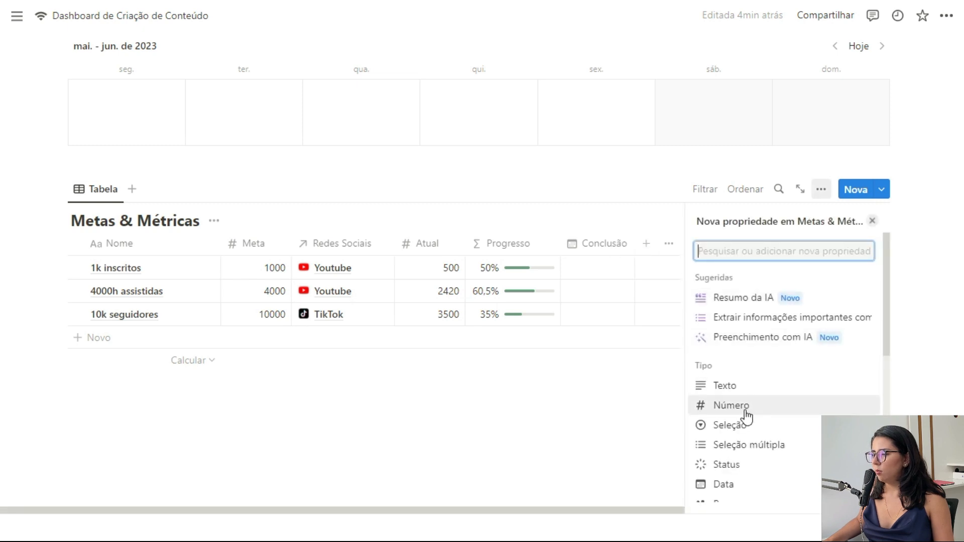
left_click(724, 484)
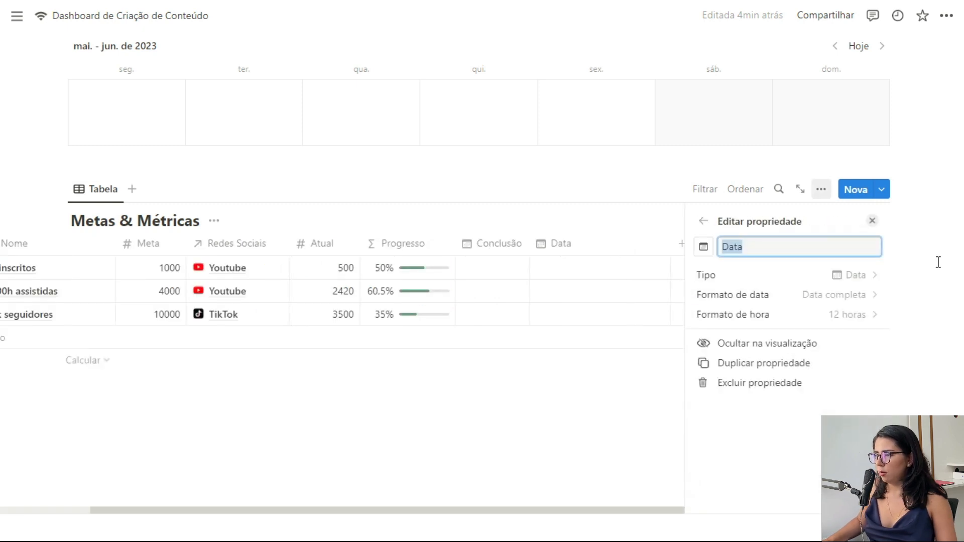
type("Previsão")
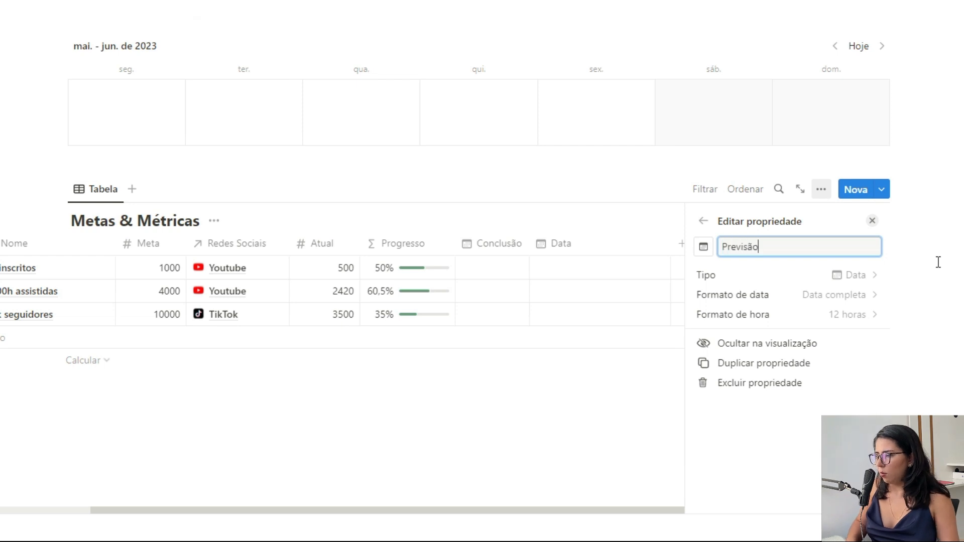
left_click(873, 223)
left_click_drag(776, 253, 699, 255)
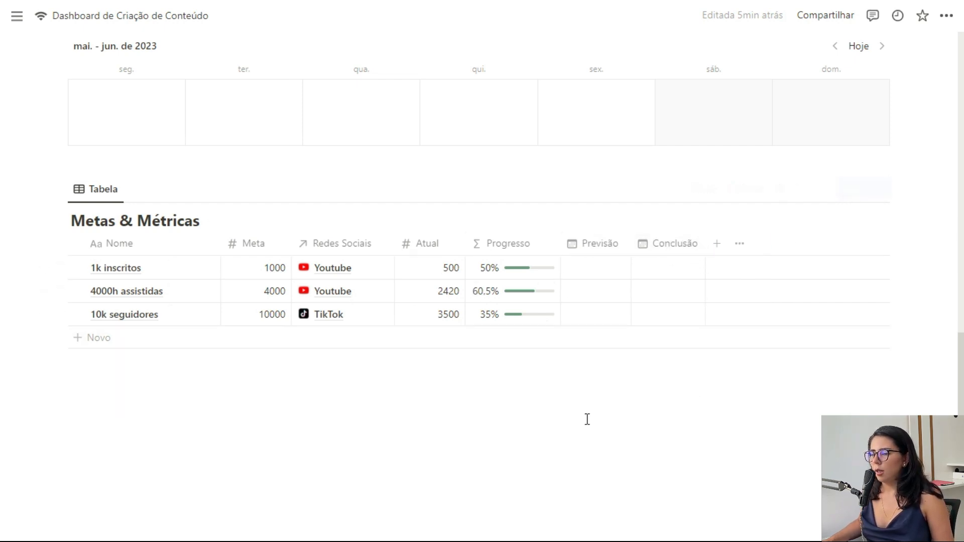
left_click_drag(433, 243, 262, 246)
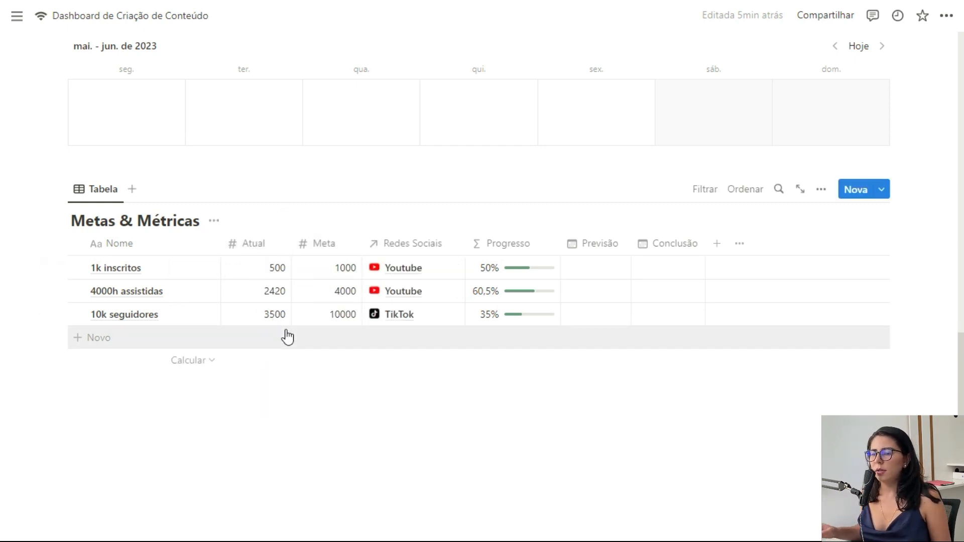
Step: Add a last-edited-time column named Última atualização
left_click(717, 243)
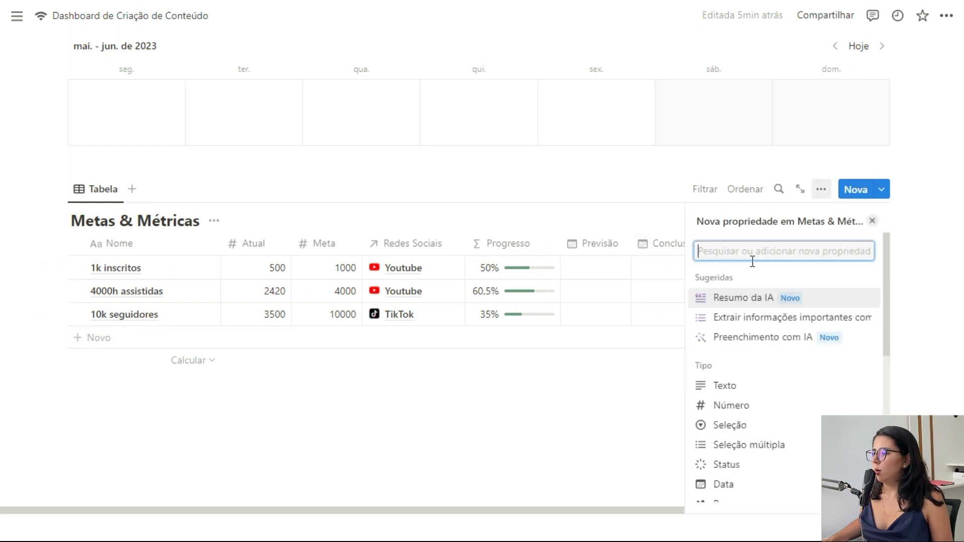
scroll(777, 374, "down", 3)
scroll(777, 373, "down", 2)
scroll(781, 381, "down", 2)
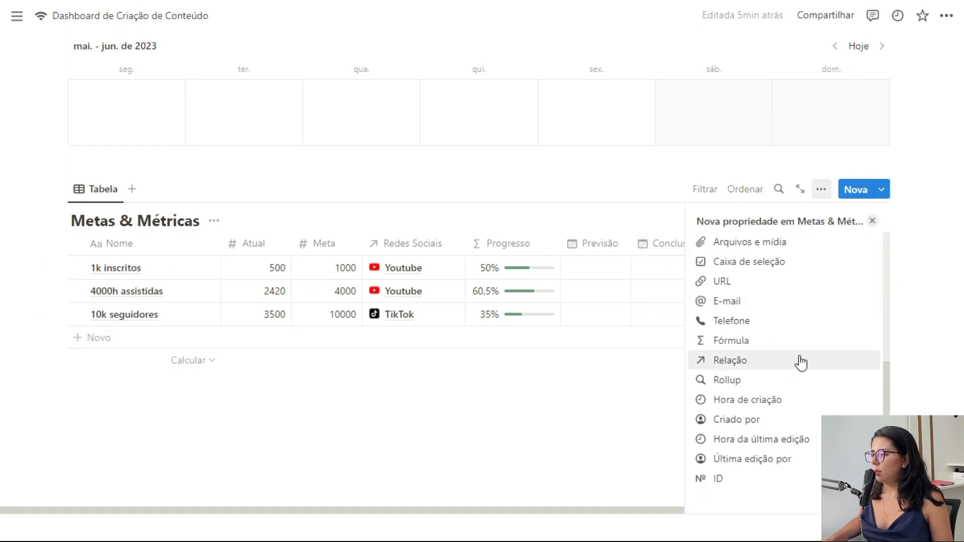
left_click(748, 439)
type("Última atualização")
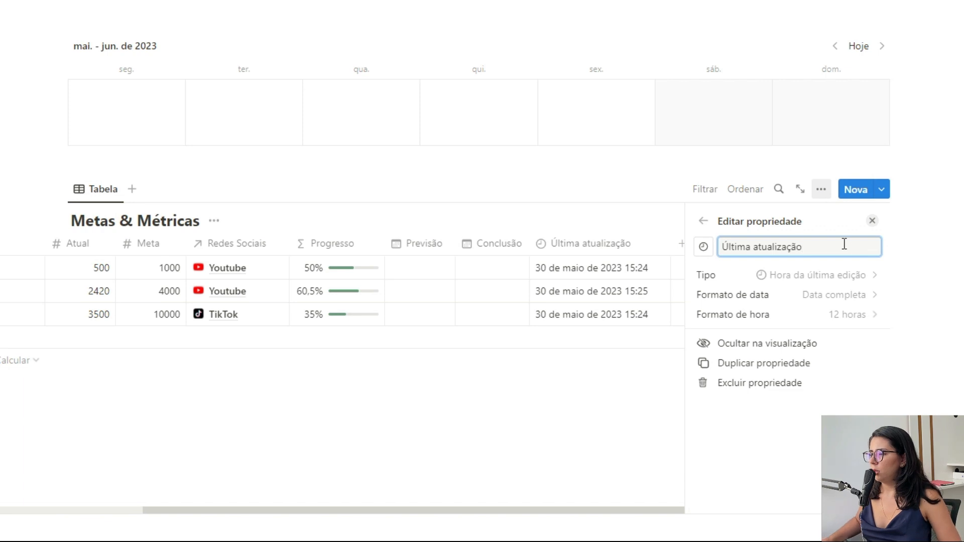
Step: Show Última atualização with a 24-hour clock and Dia/Mês/Ano dates, narrowing the column
left_click(867, 315)
left_click(809, 355)
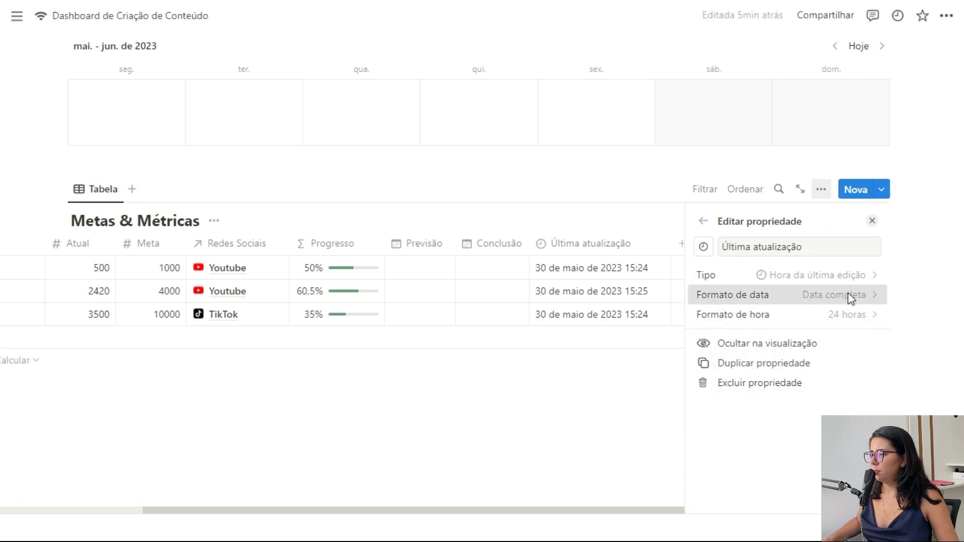
left_click(850, 300)
left_click(786, 359)
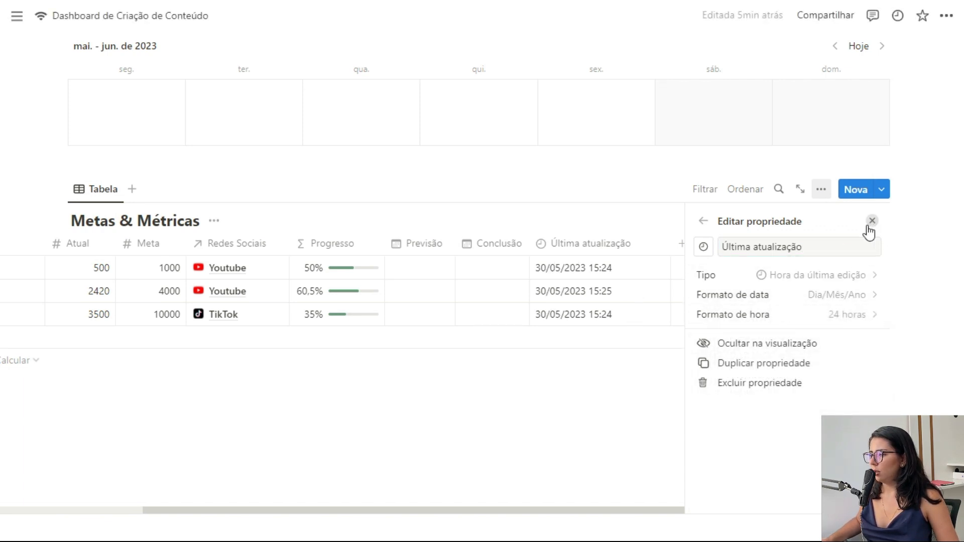
left_click(873, 222)
left_click_drag(844, 251, 812, 258)
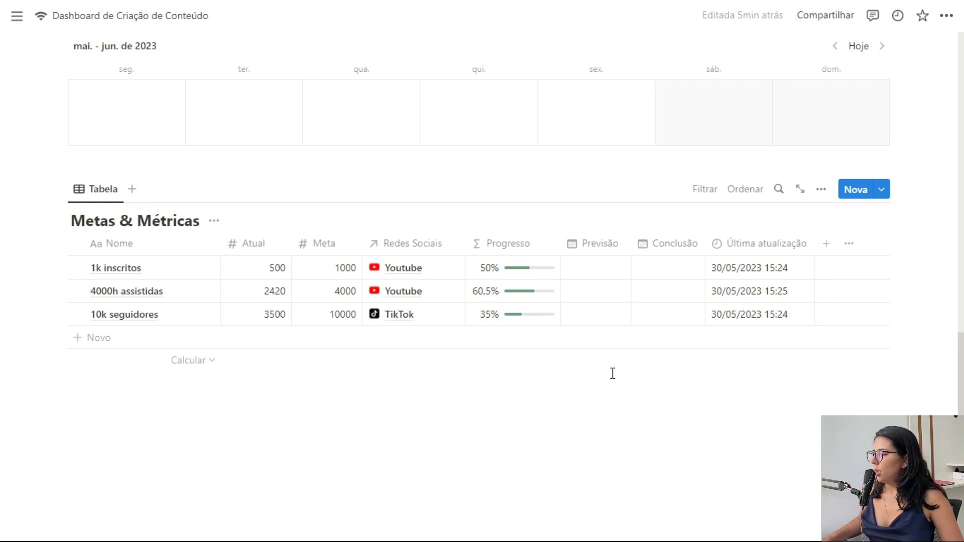
left_click(827, 245)
scroll(816, 386, "down", 3)
Step: Add a Status formula: if Atual == Meta show "Concluído! 🥳🥳🥳", else "Em andamento 🙌"
scroll(816, 386, "down", 2)
left_click(770, 417)
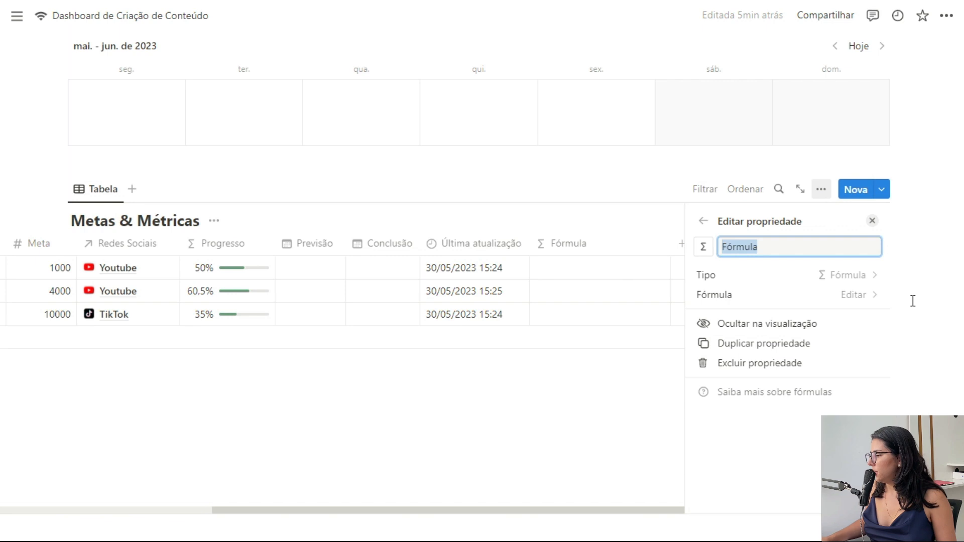
type("Status")
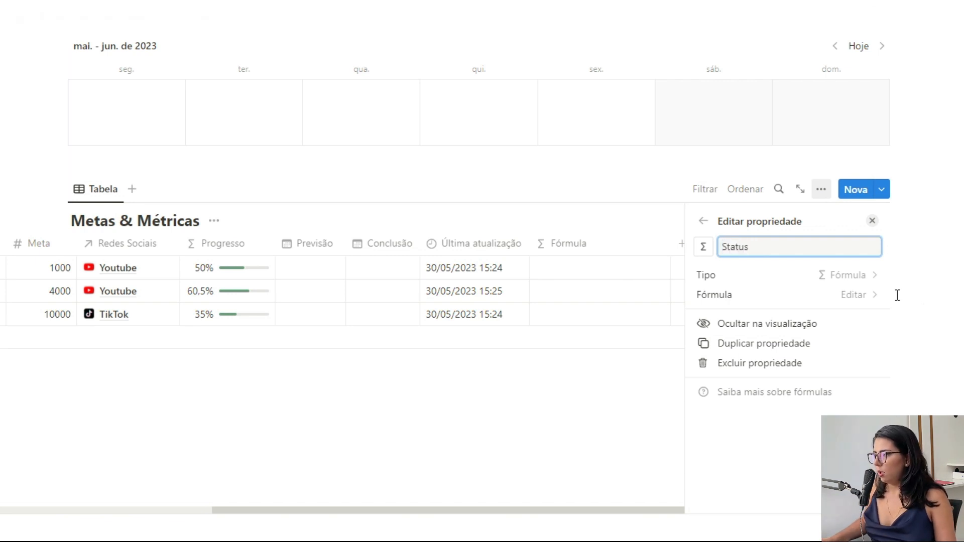
left_click(856, 295)
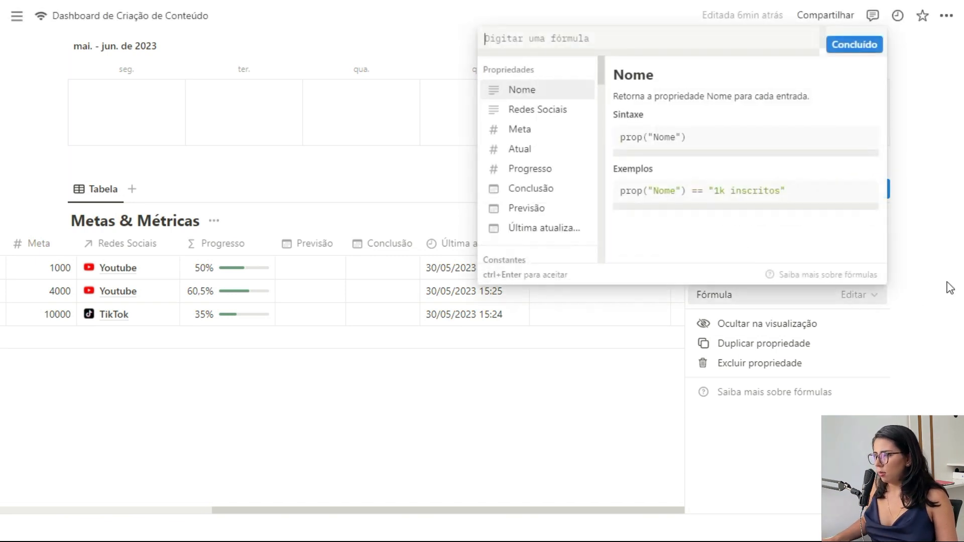
type("if(")
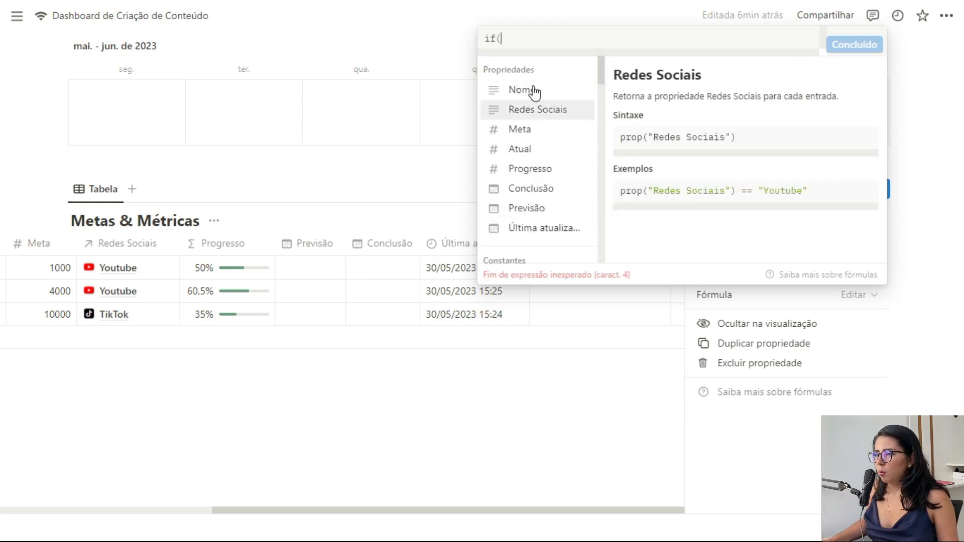
left_click(530, 150)
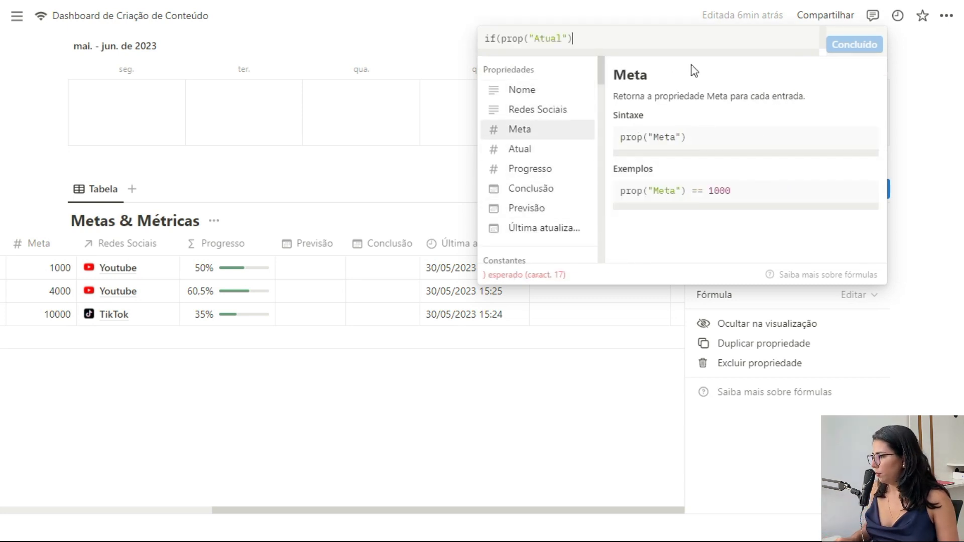
type("==")
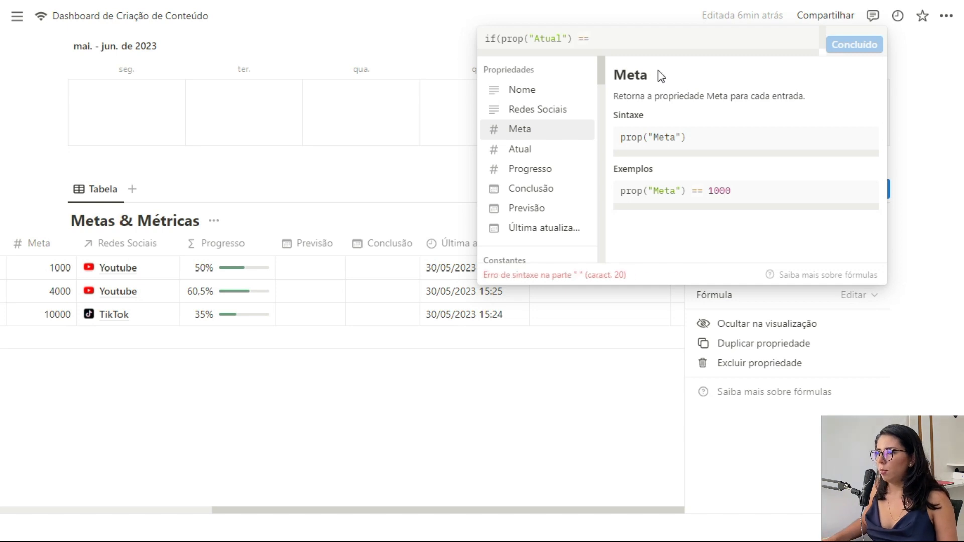
left_click(555, 131)
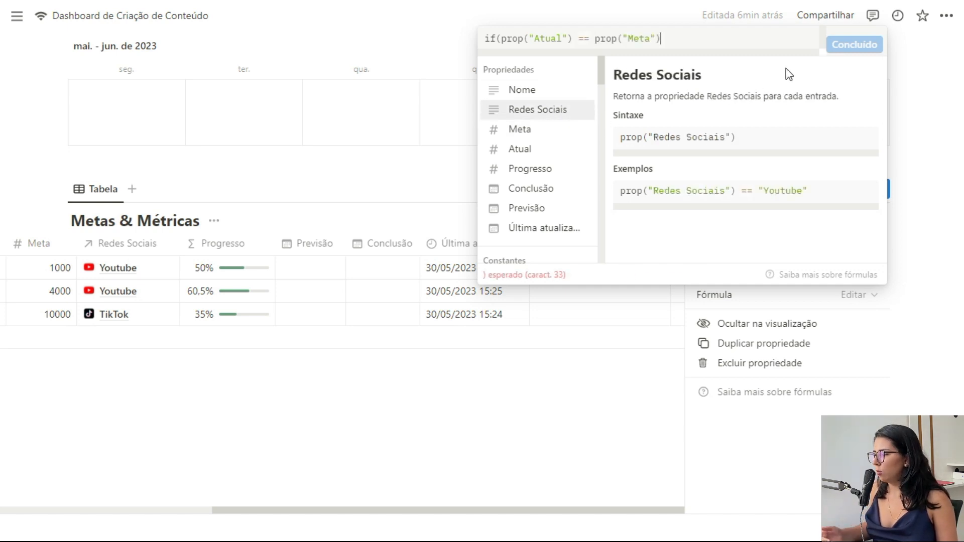
type(", \"Concluído!")
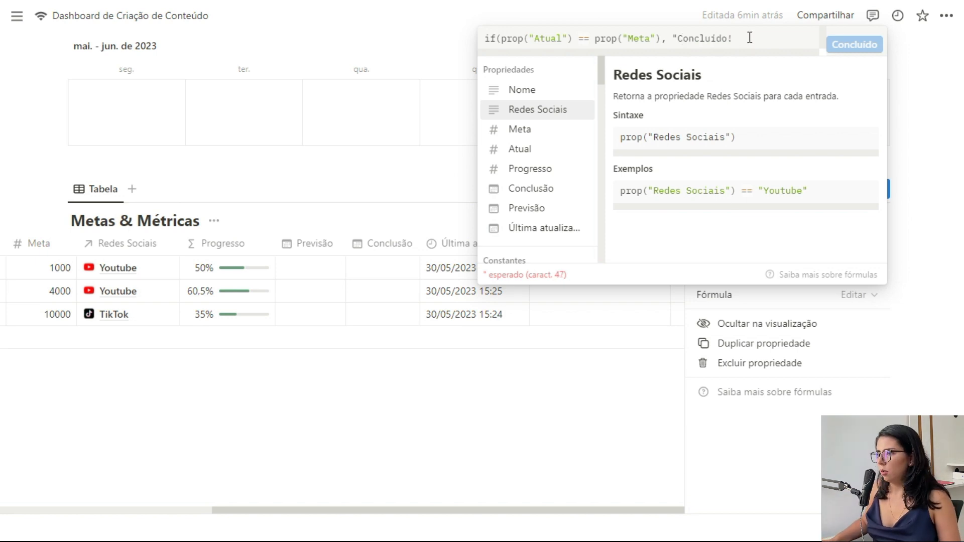
key("ctrl+v")
key("ctrl+v")
type("\"")
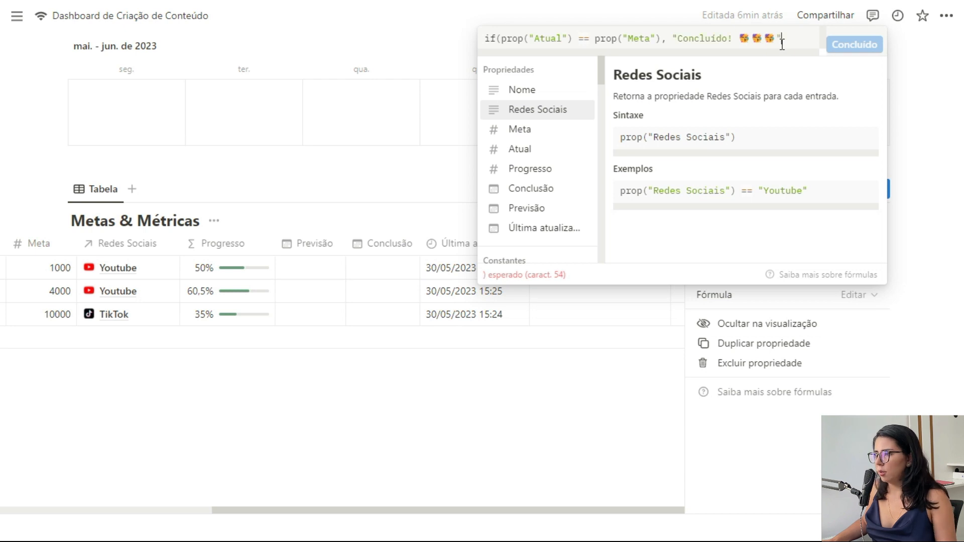
type(", \"Em")
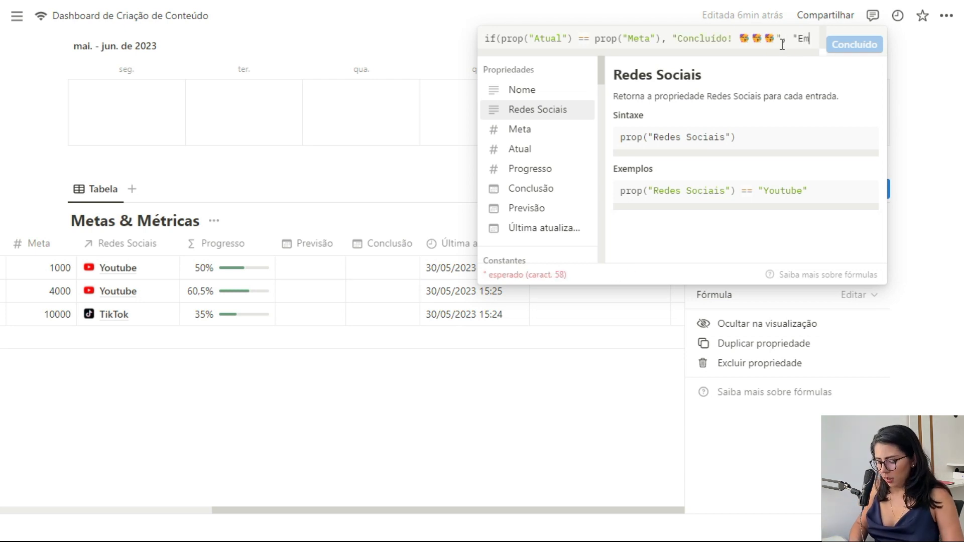
type(" andamento 🙌\"")
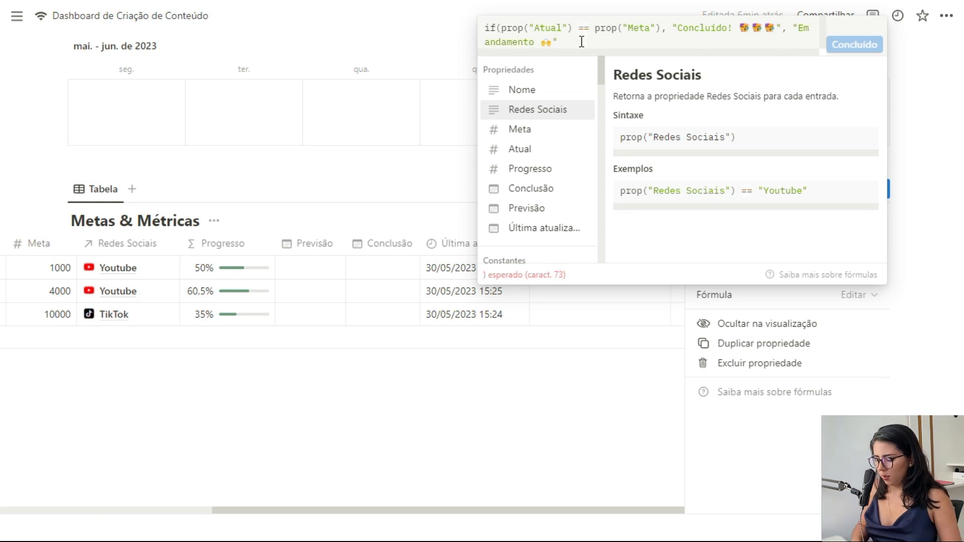
type(")")
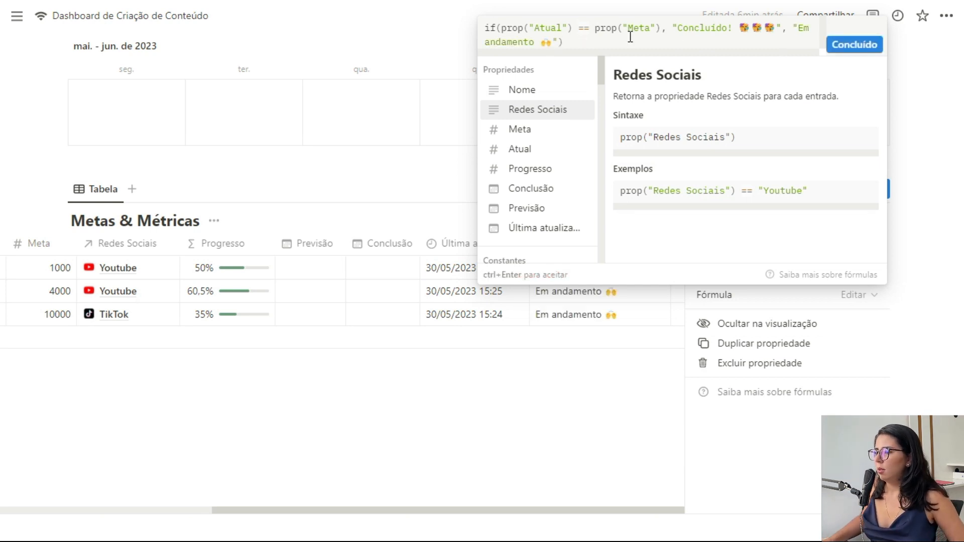
left_click(849, 45)
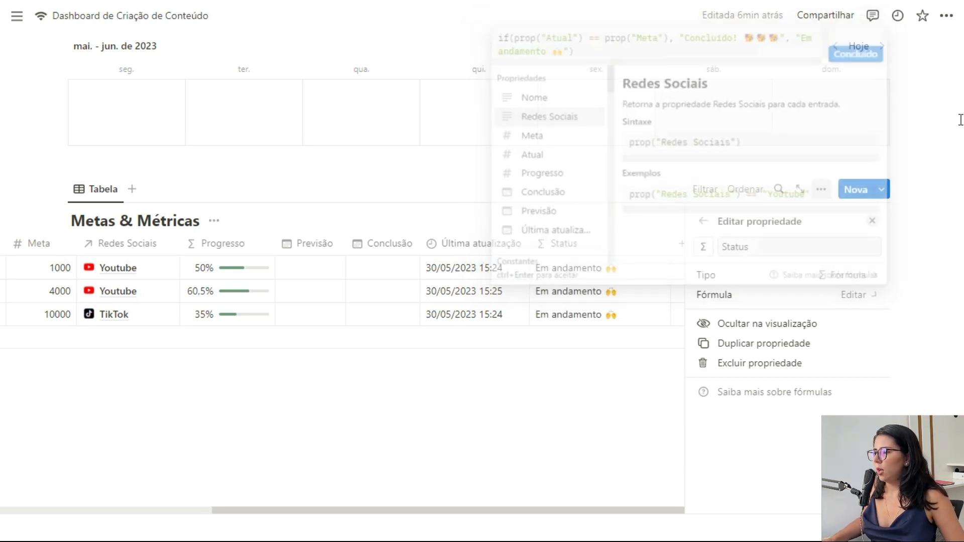
Step: Change the Atual value of 1k inscritos to 1000, completing that goal
left_click(872, 222)
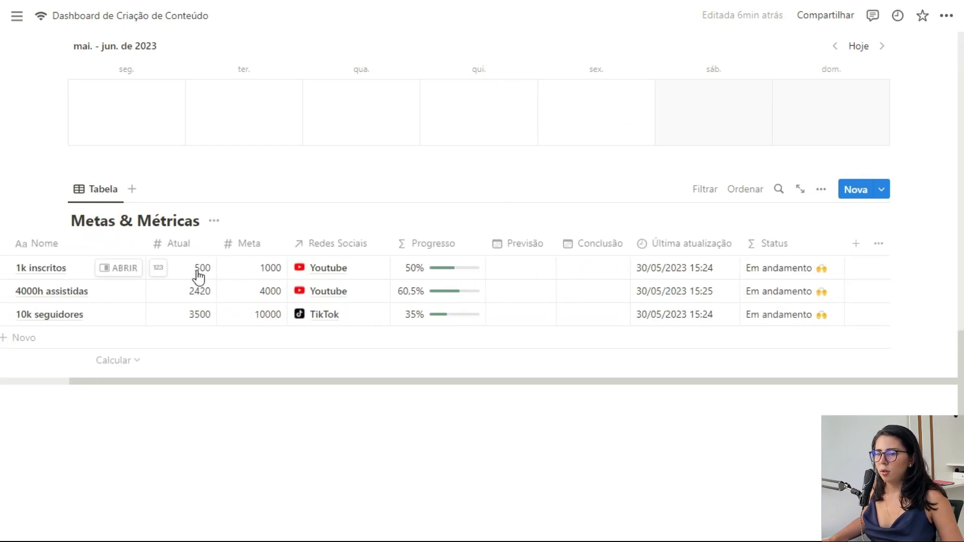
left_click(200, 275)
type("1000")
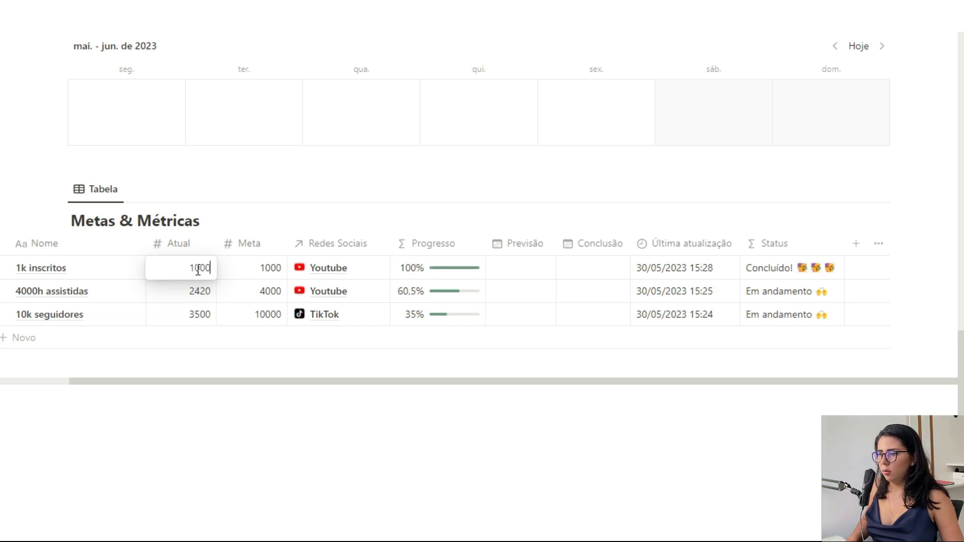
key("Return")
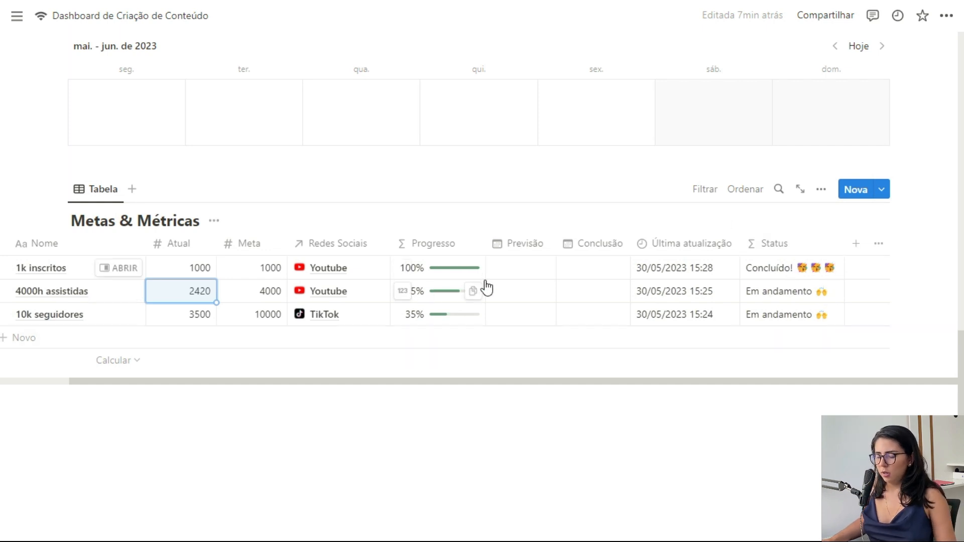
scroll(615, 251, "left", 3)
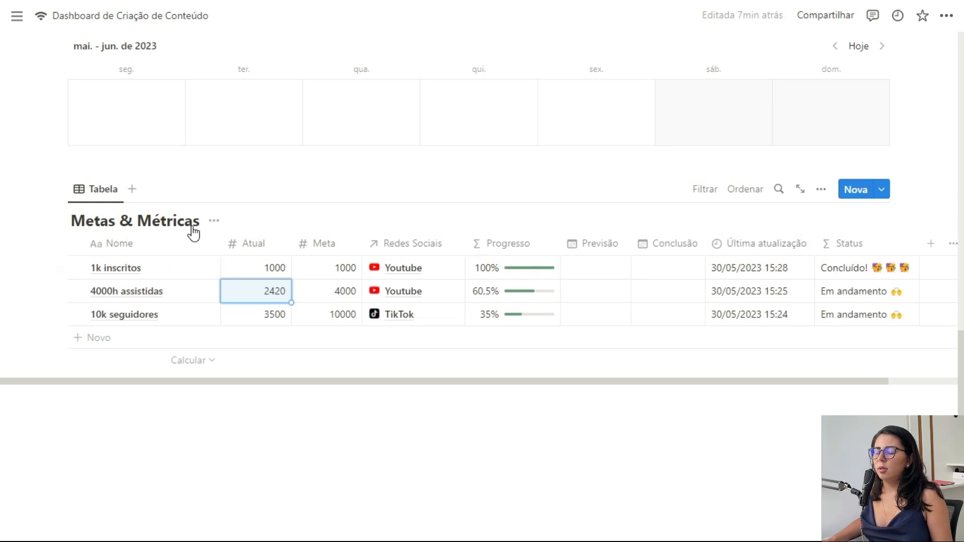
Step: Rename the table view to Metas & Métricas and hide the database title
left_click(98, 187)
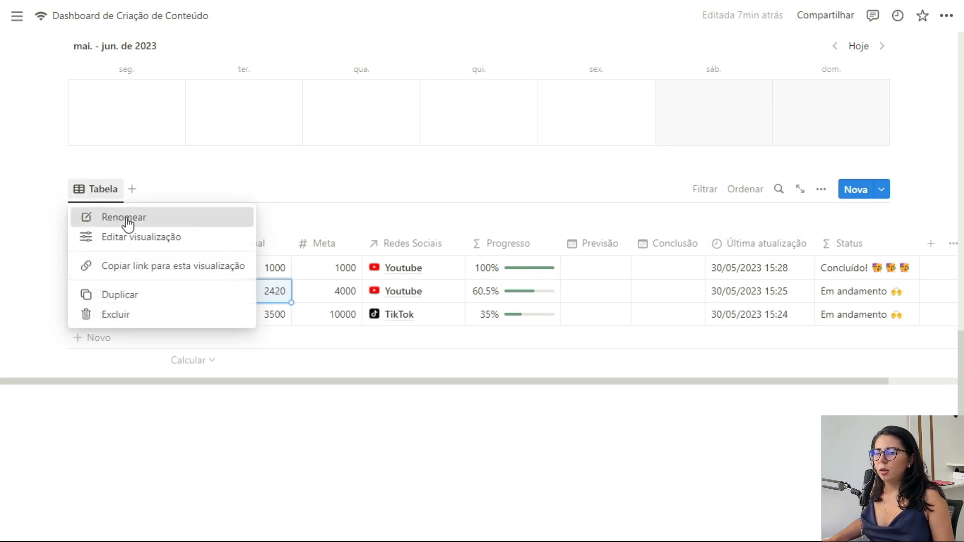
left_click(135, 234)
type("Meta")
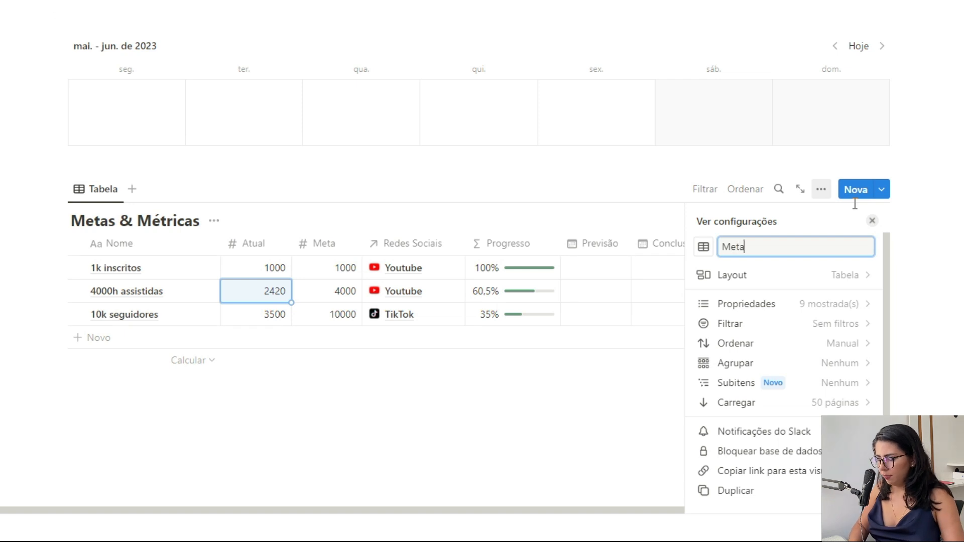
type("s & Métricas")
left_click(224, 221)
left_click(222, 297)
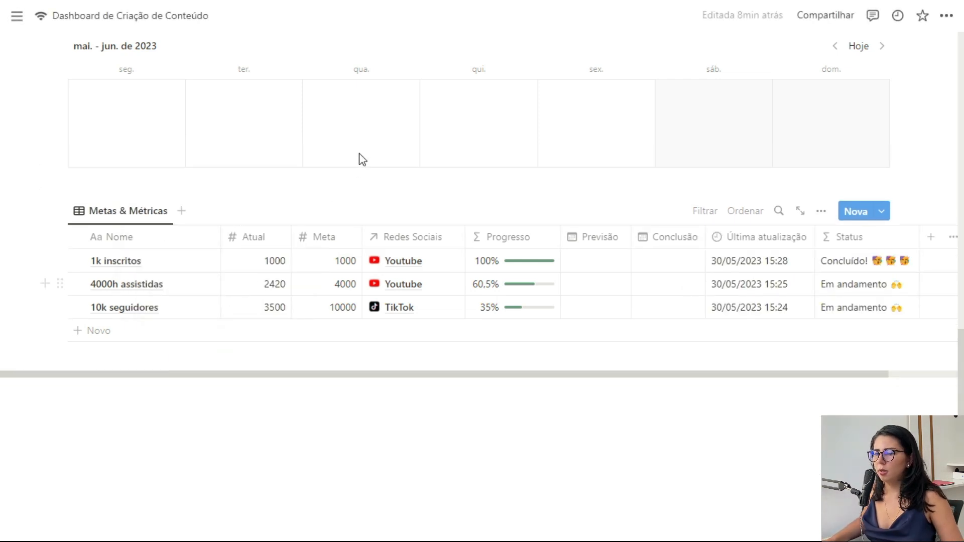
Step: Bring up the layout options for the Metas & Métricas view
left_click(136, 213)
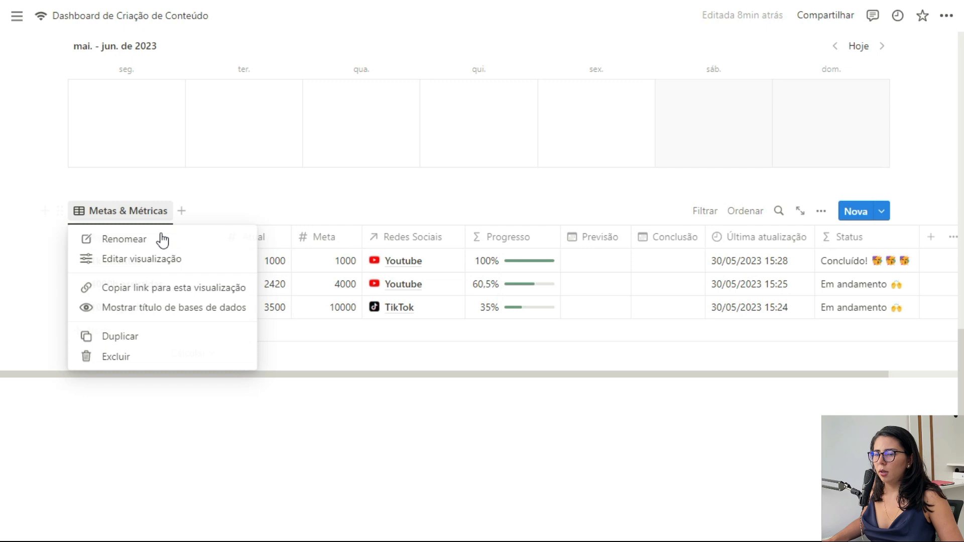
left_click(146, 260)
left_click(806, 298)
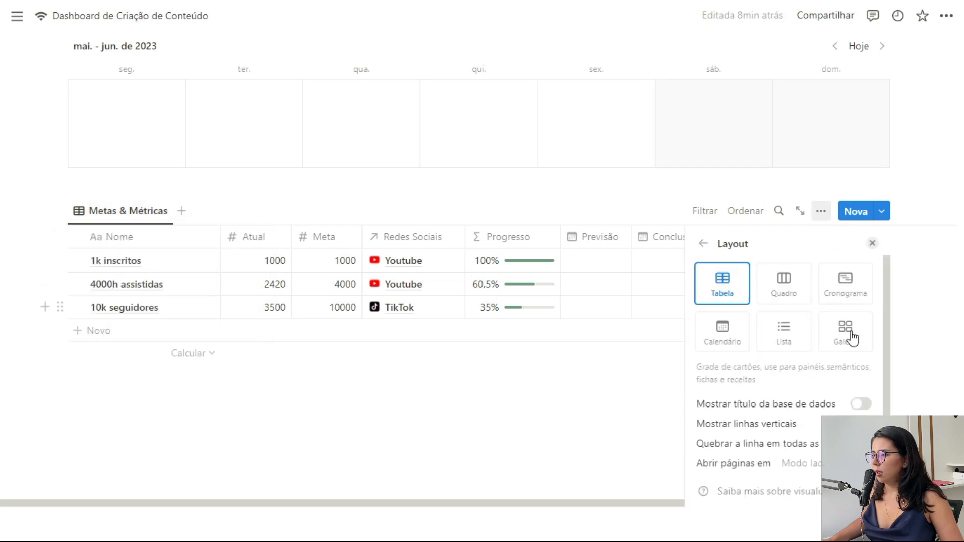
Step: Turn the view into a gallery of small cards with no preview image
left_click(852, 339)
left_click(744, 423)
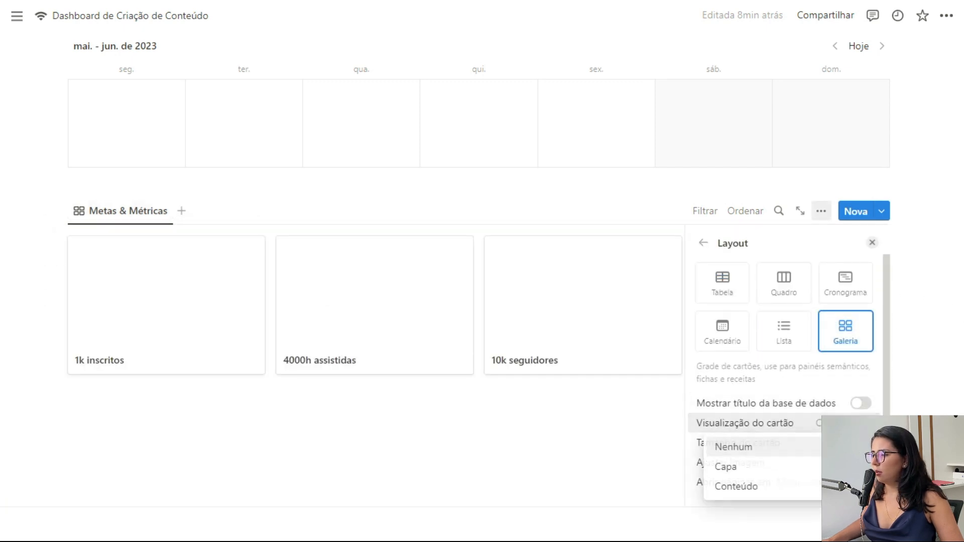
left_click(761, 447)
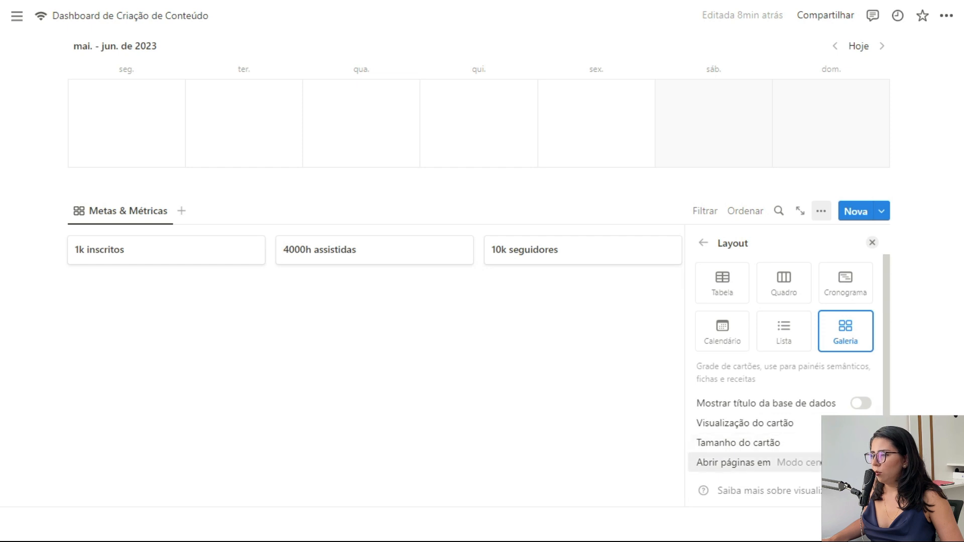
left_click(743, 442)
left_click(758, 463)
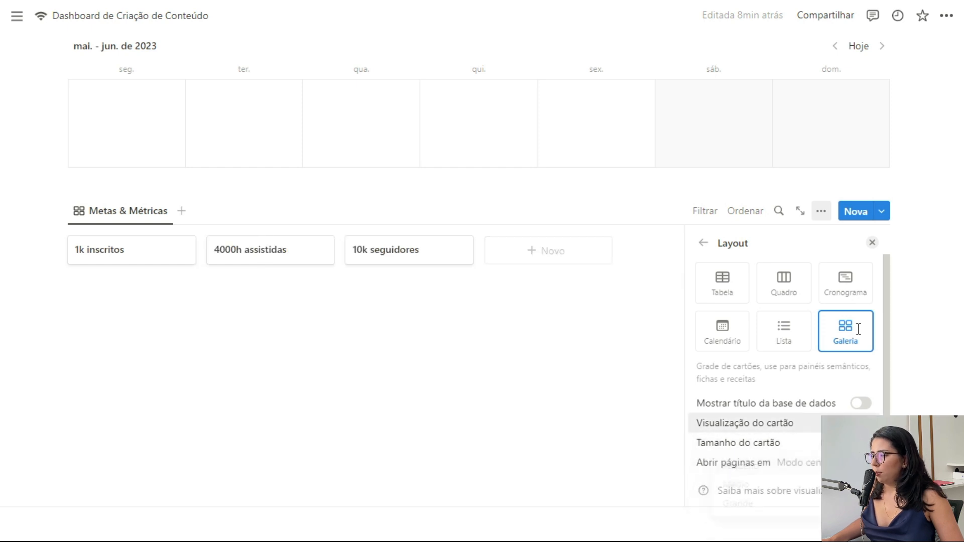
left_click(704, 244)
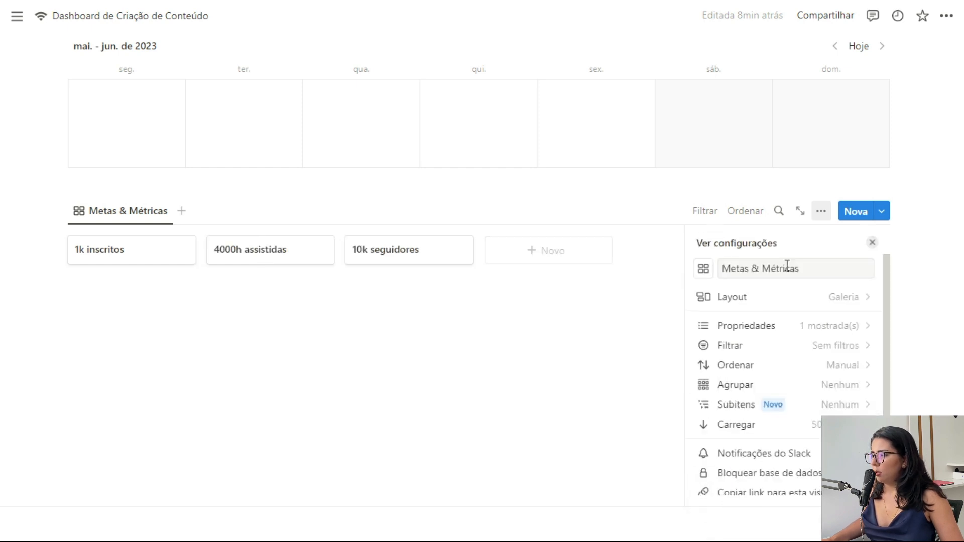
Step: Show the Progresso and Status properties on the gallery cards
left_click(858, 330)
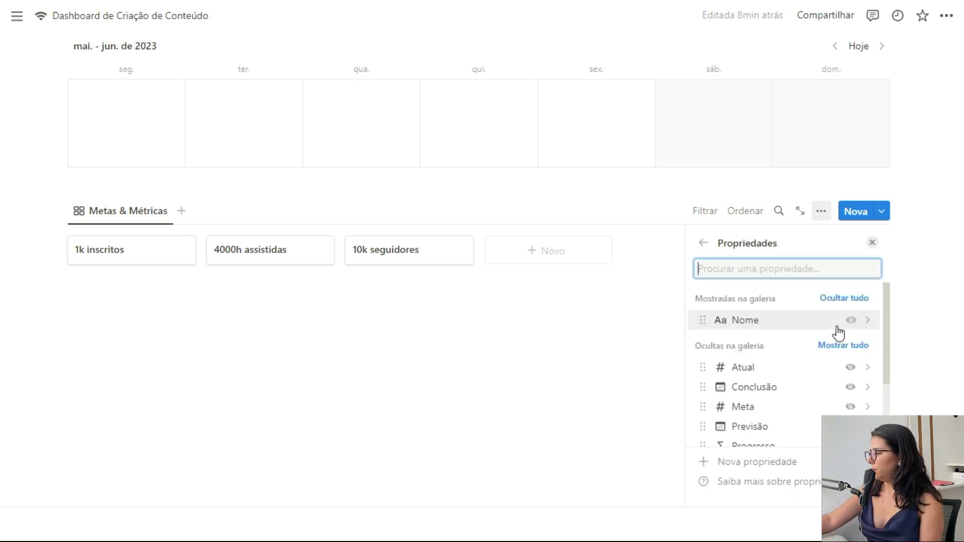
scroll(837, 417, "down", 2)
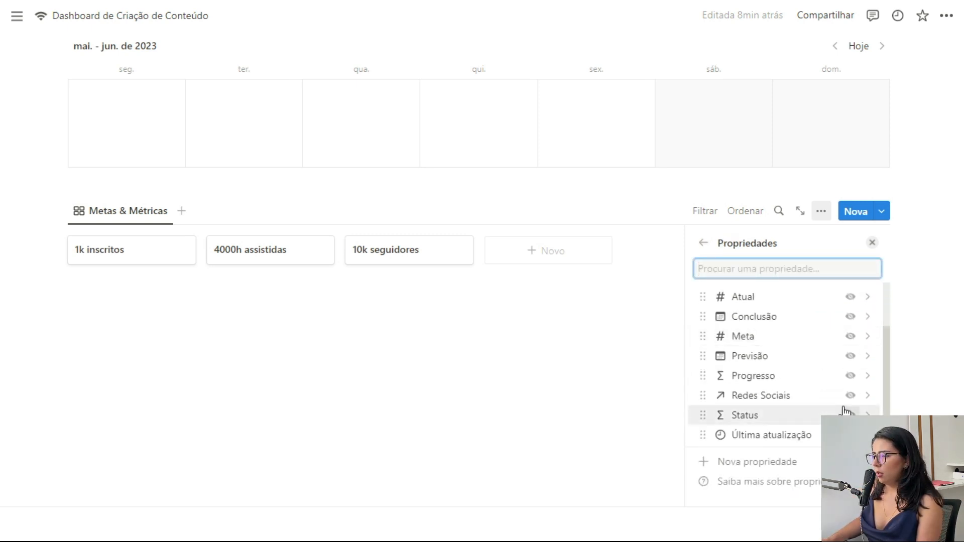
left_click(851, 377)
scroll(823, 417, "down", 1)
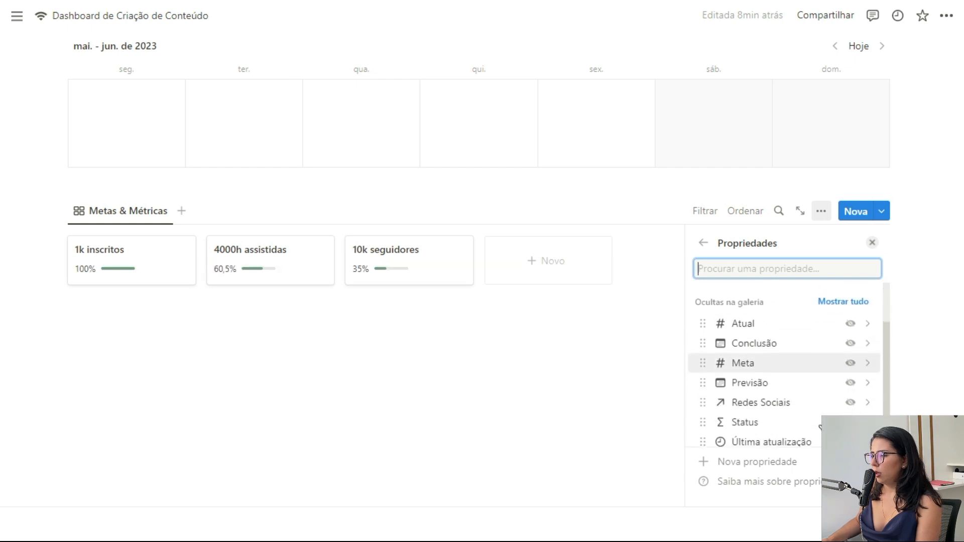
left_click(851, 415)
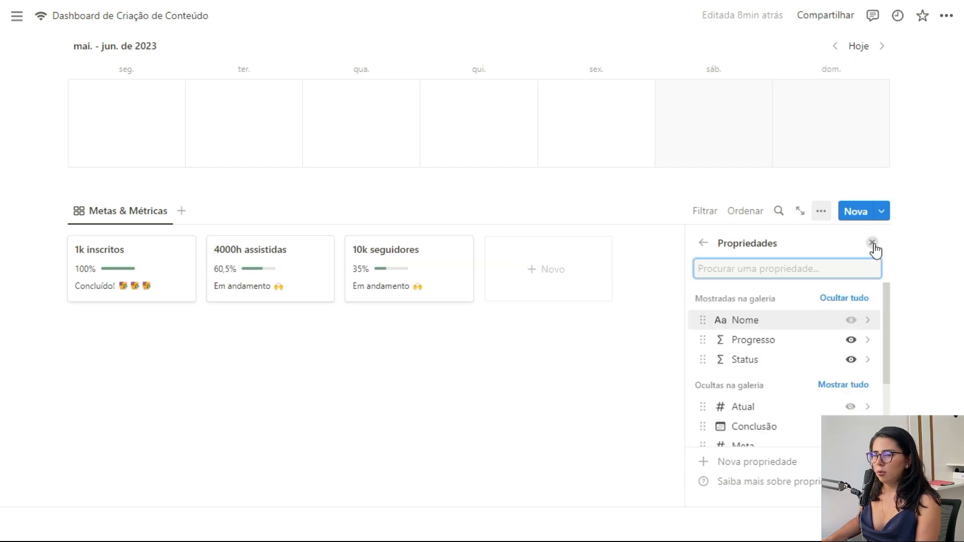
left_click(873, 244)
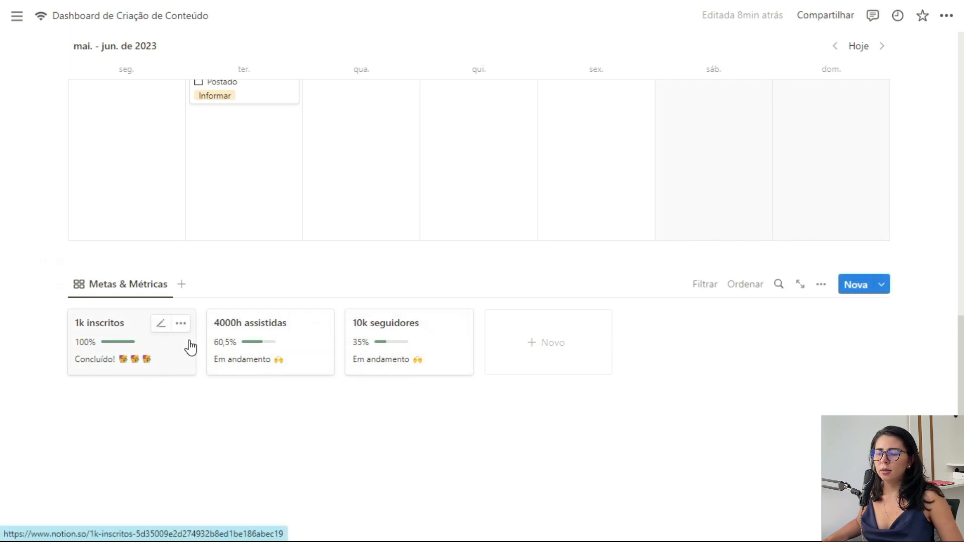
Step: Give the Metas & Métricas view a target icon
left_click(150, 293)
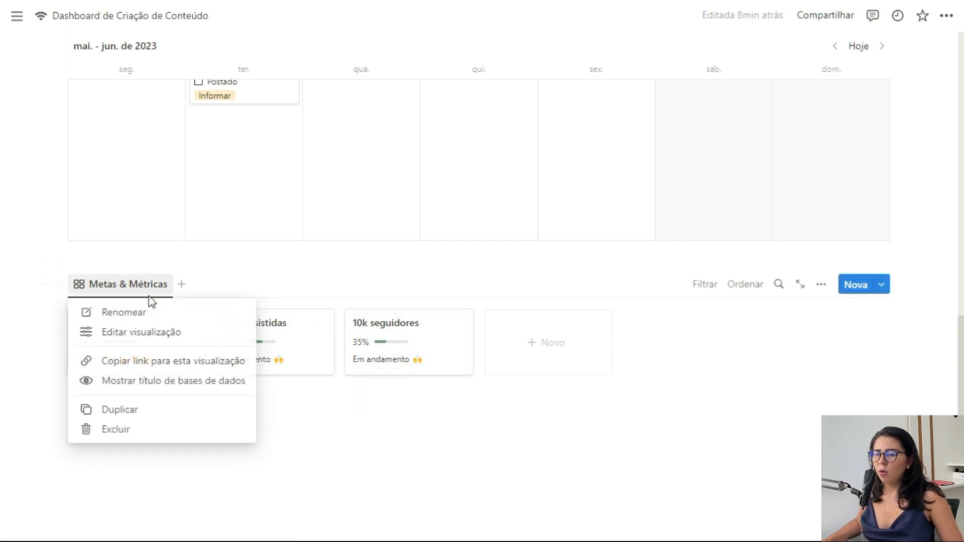
left_click(183, 315)
left_click(704, 346)
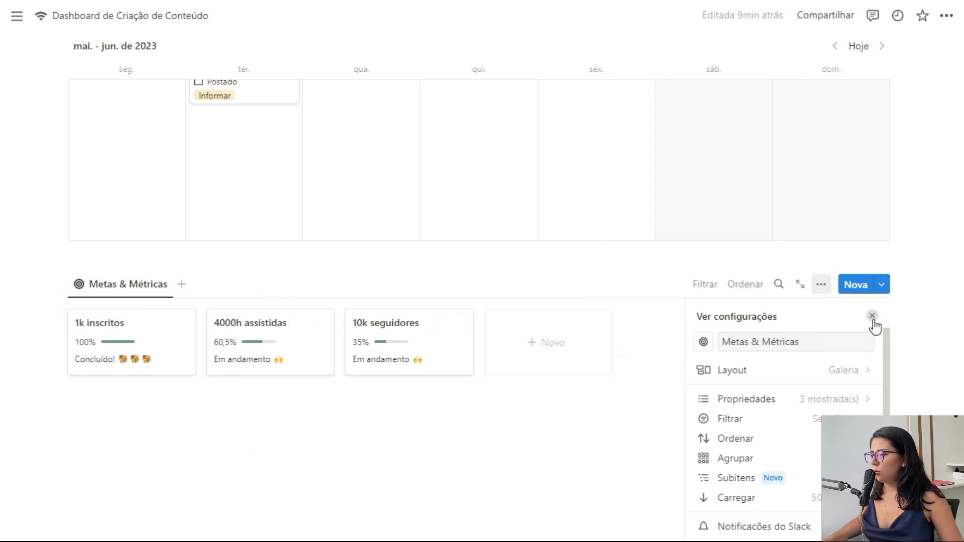
left_click(873, 316)
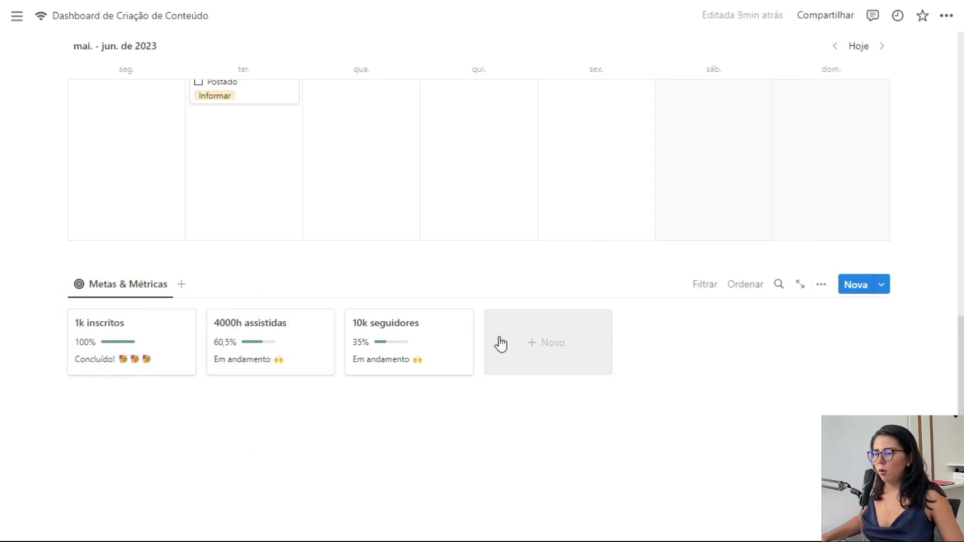
Step: Bring up the layout options for the Metas & Métricas view again
left_click(133, 285)
left_click(142, 333)
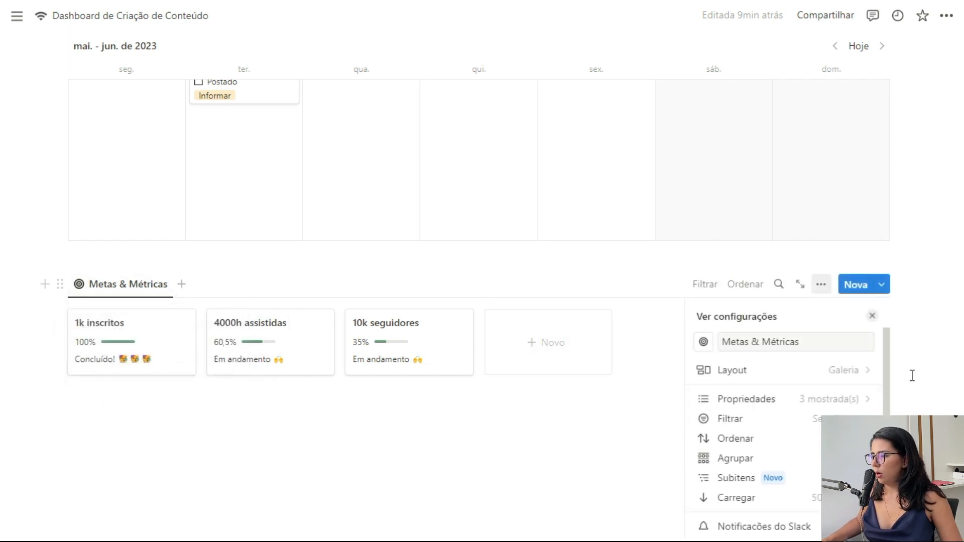
left_click(850, 373)
Step: Make the view a board with coloured columns, empty groups hidden and an Instagram column
left_click(791, 366)
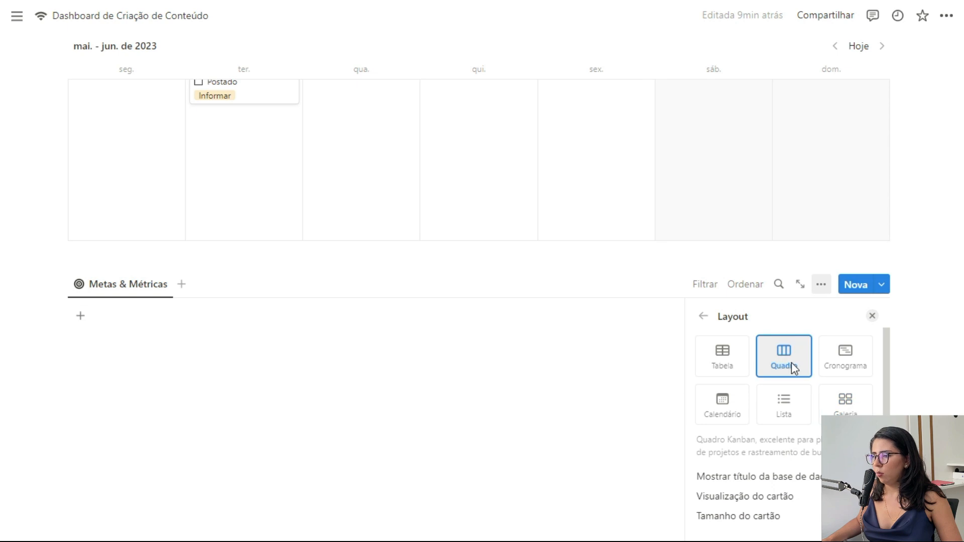
scroll(791, 367, "down", 3)
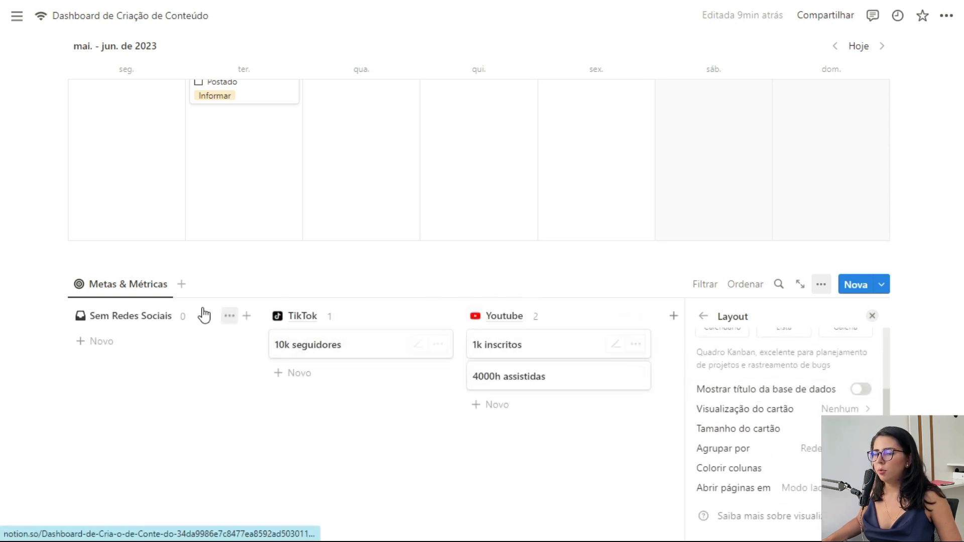
left_click(818, 448)
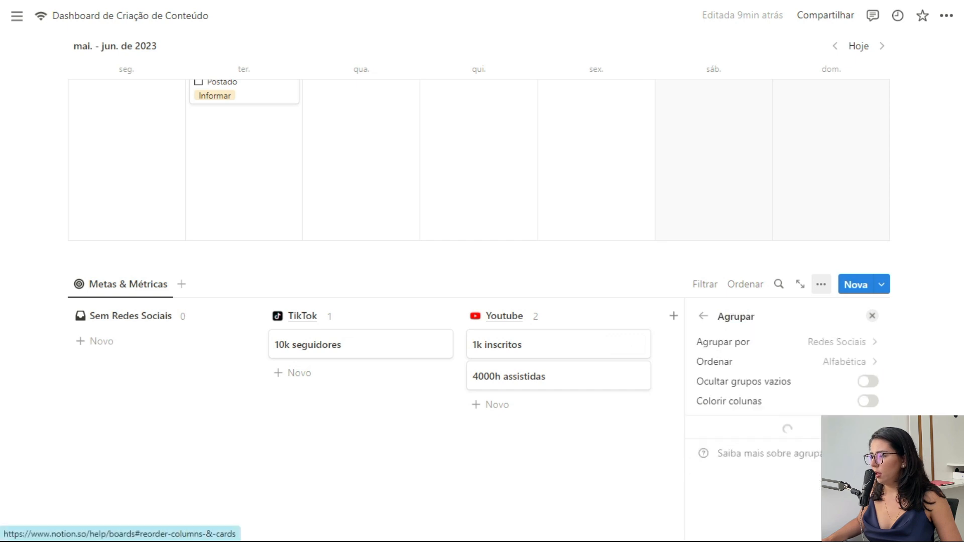
left_click(863, 383)
left_click(861, 402)
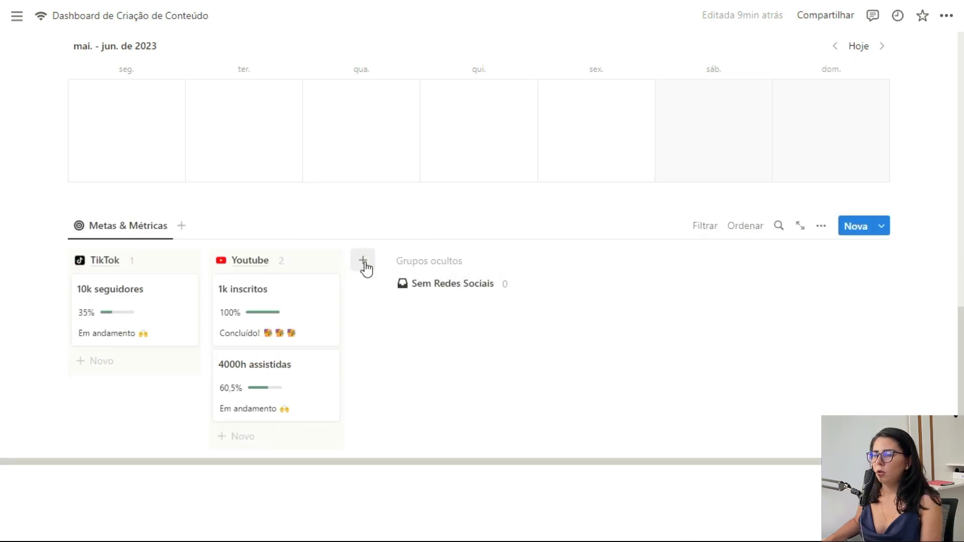
left_click(366, 265)
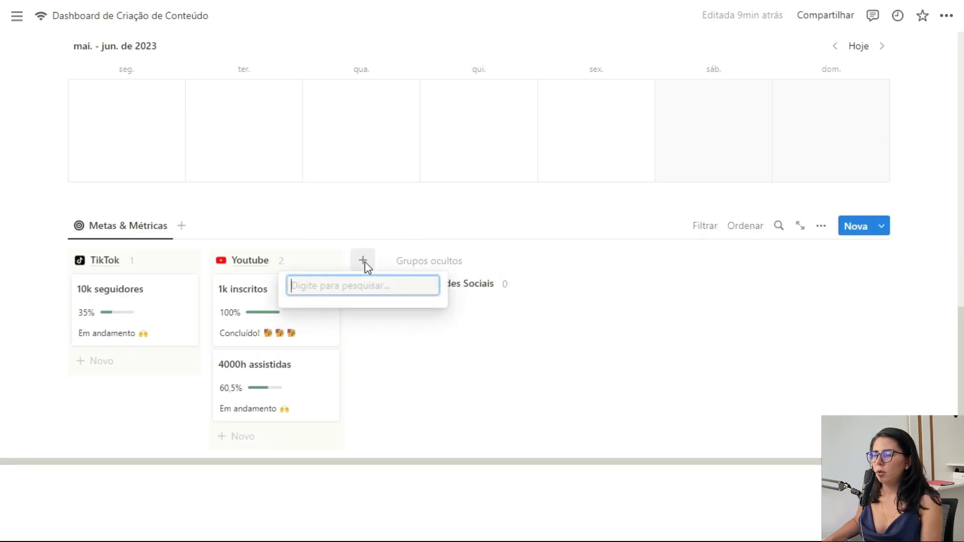
left_click(345, 387)
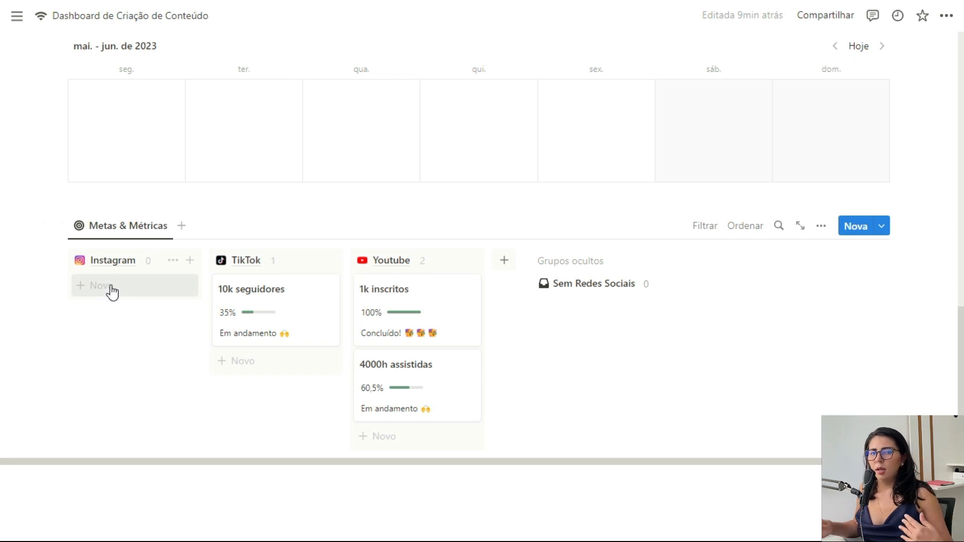
scroll(115, 292, "up", 2)
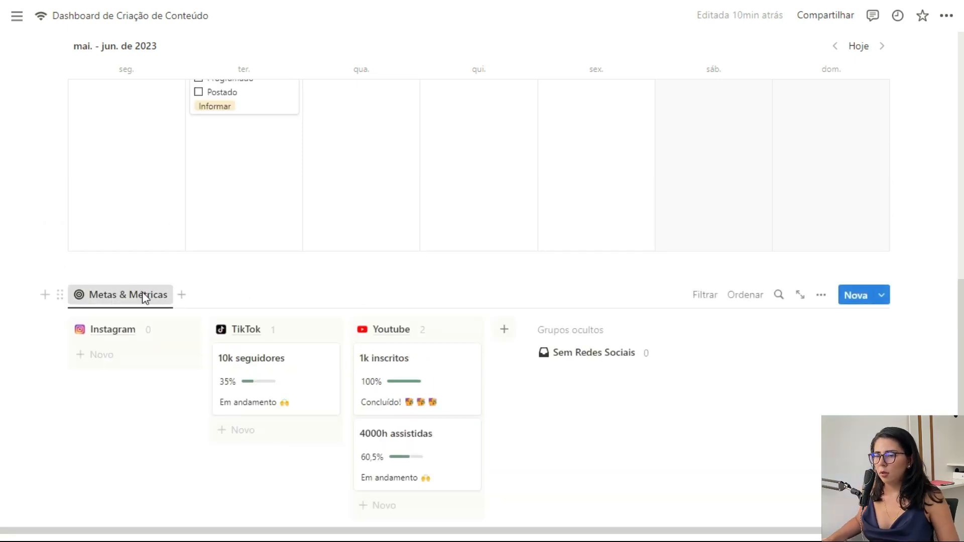
Step: Duplicate the Metas & Métricas view as 'Concluídas' with a target icon, and begin adding a filter
left_click(126, 293)
left_click(125, 422)
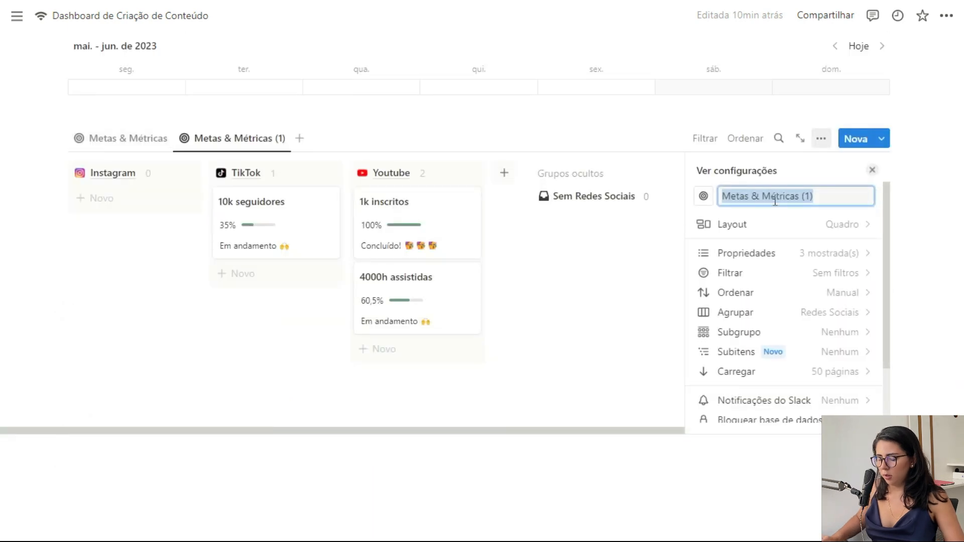
type("Concluídas")
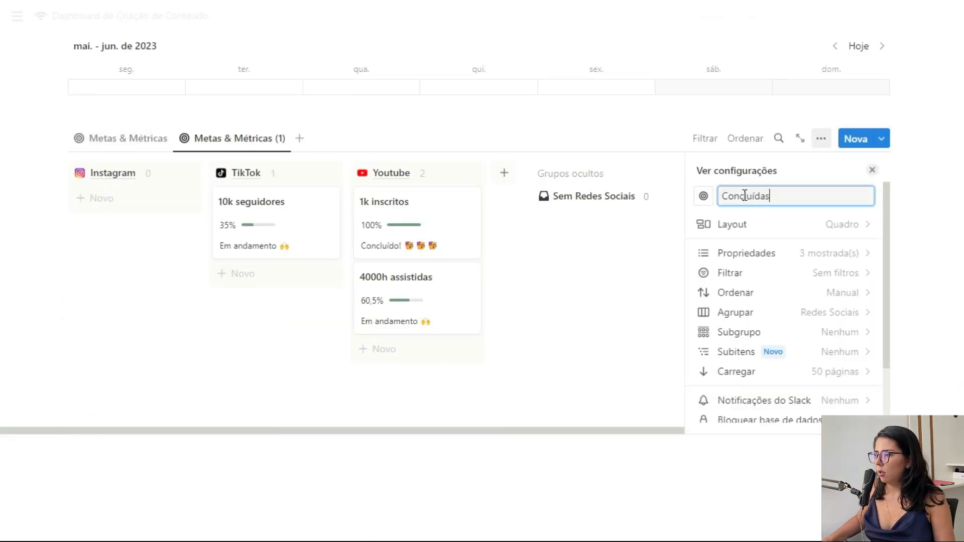
left_click(703, 196)
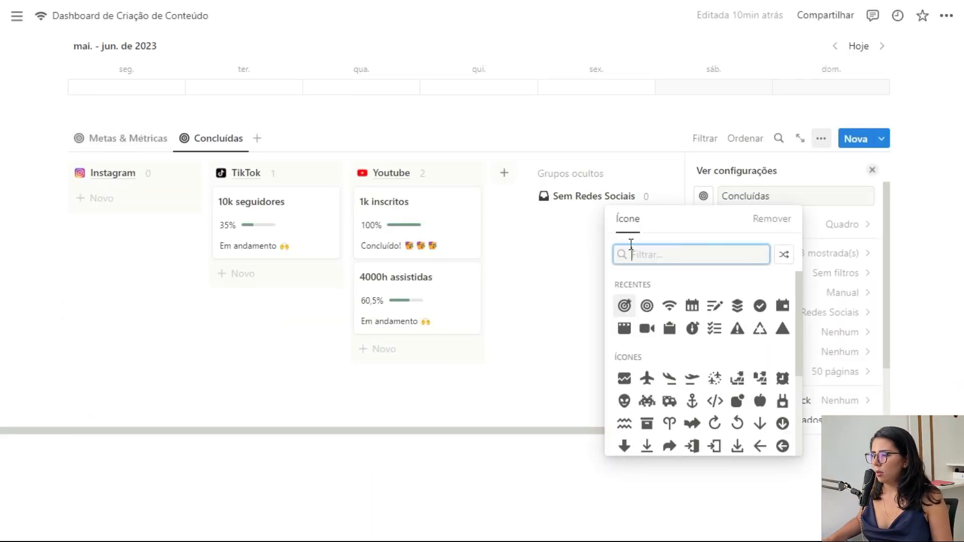
left_click(625, 306)
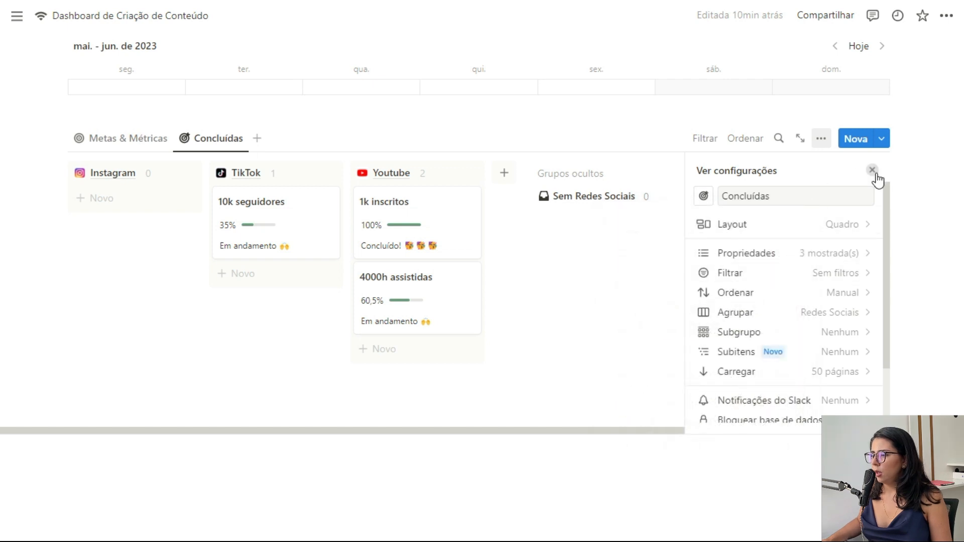
left_click(848, 280)
Step: Filter the Concluídas view by Status to show completed ('Conc…') goals
left_click(736, 323)
left_click(760, 364)
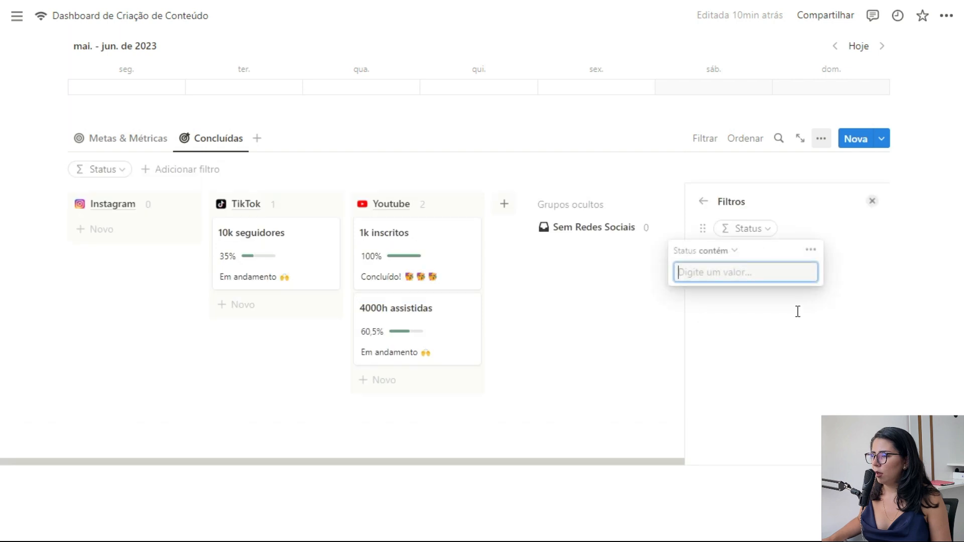
type("Concluído!")
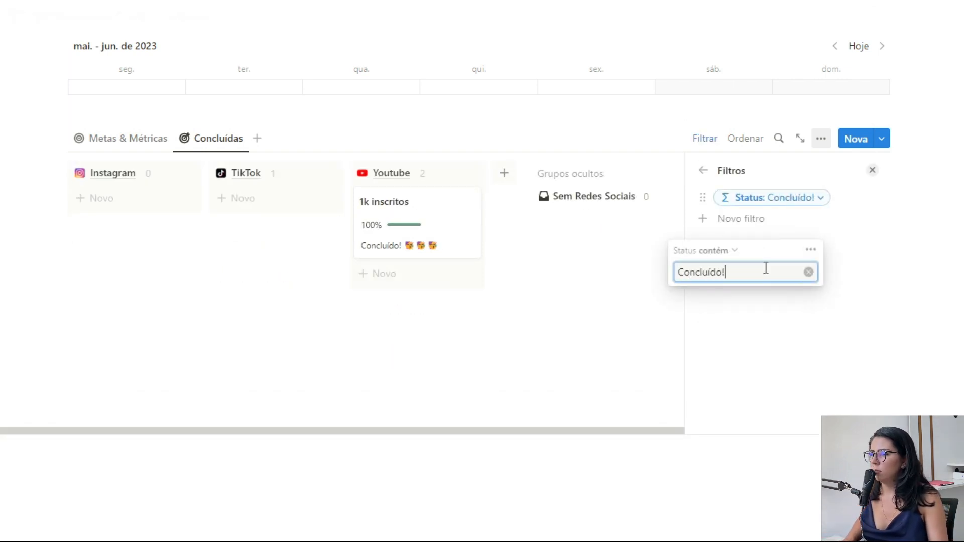
left_click(872, 171)
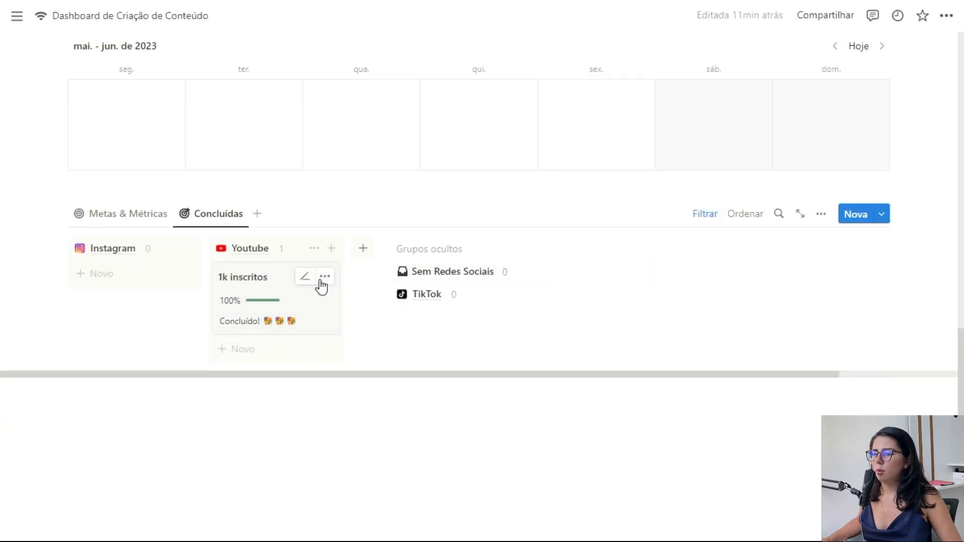
Step: Filter the Metas & Métricas view by Status to in-progress ('Em…') goals
left_click(134, 215)
scroll(189, 243, "down", 3)
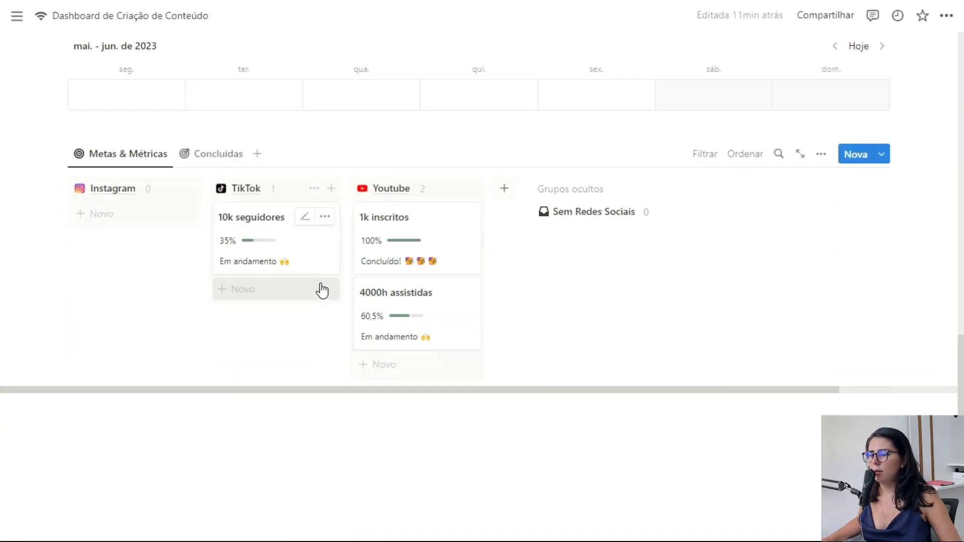
left_click(703, 154)
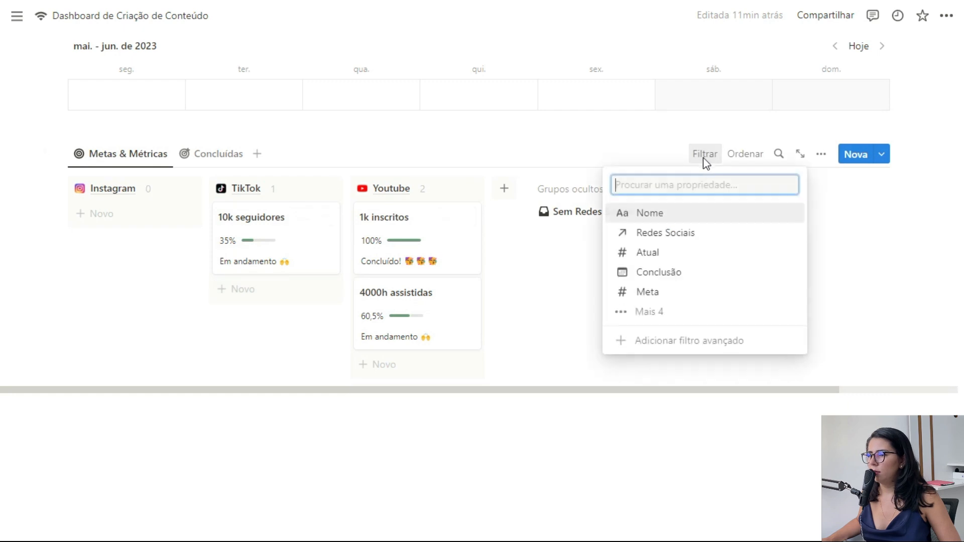
left_click(651, 313)
left_click(661, 350)
left_click(92, 207)
left_click(90, 208)
type("Em andamento")
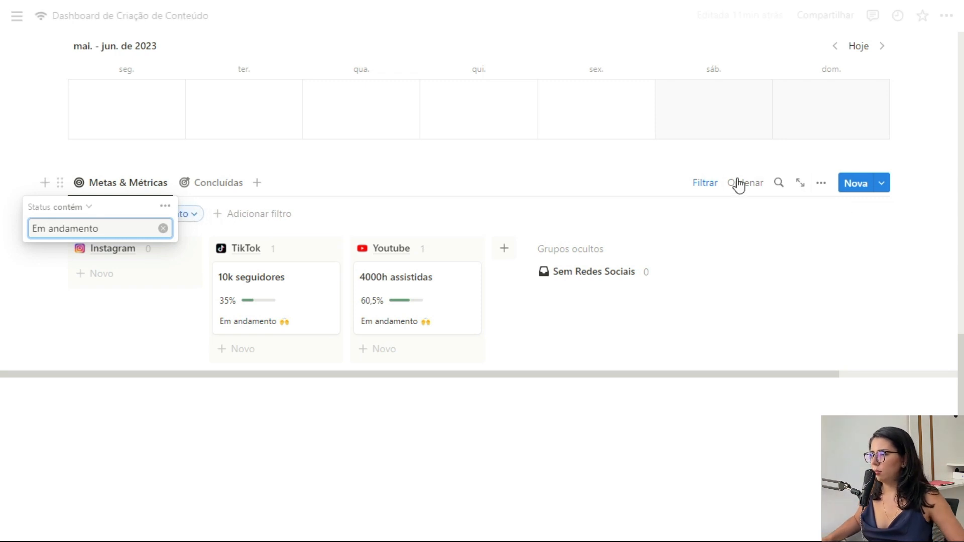
left_click(705, 183)
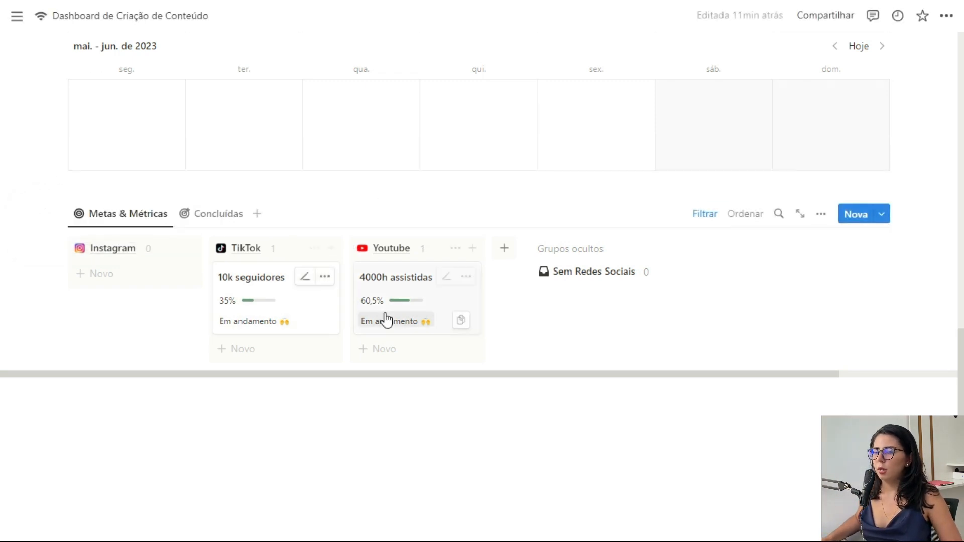
Step: Compare the Concluídas and Metas & Métricas views of the goals board
left_click(210, 214)
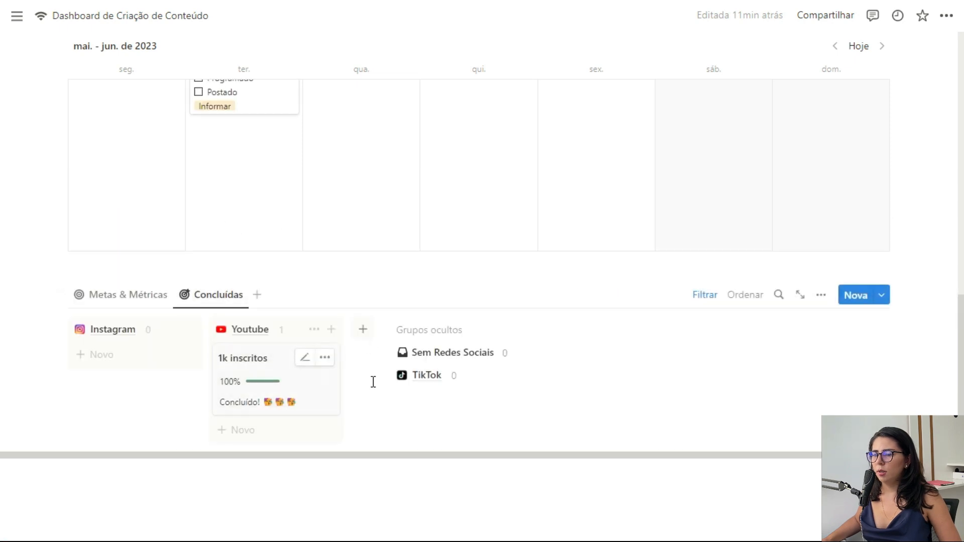
left_click(143, 296)
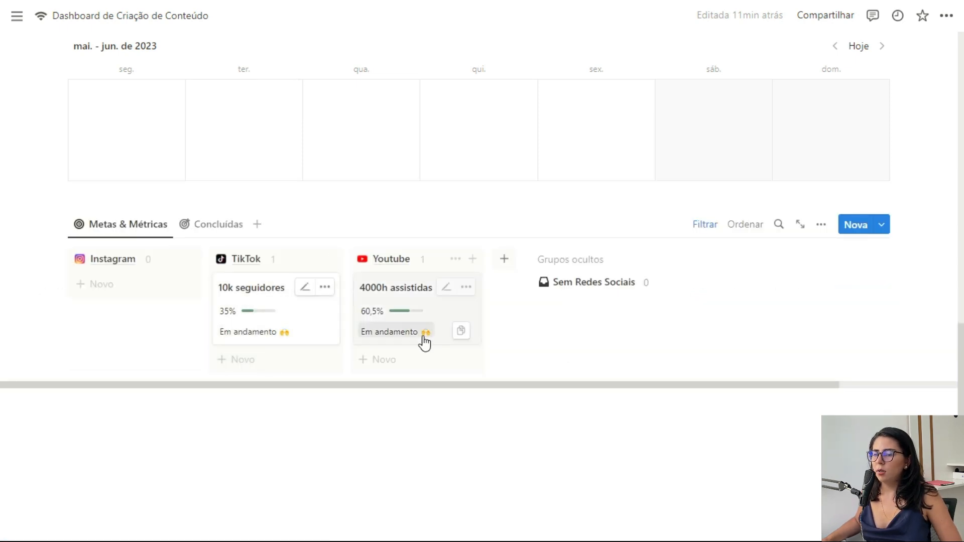
left_click(216, 224)
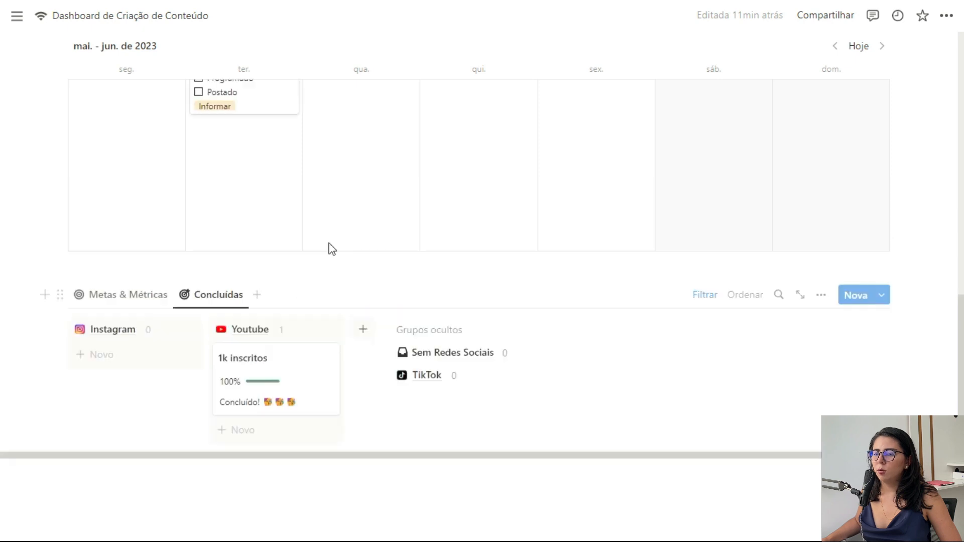
left_click(156, 300)
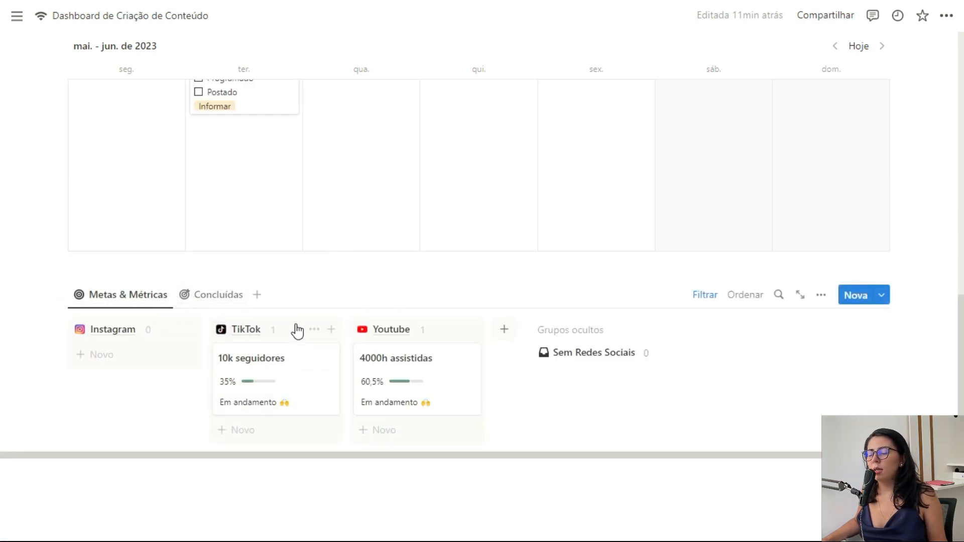
scroll(578, 413, "down", 2)
scroll(611, 404, "up", 3)
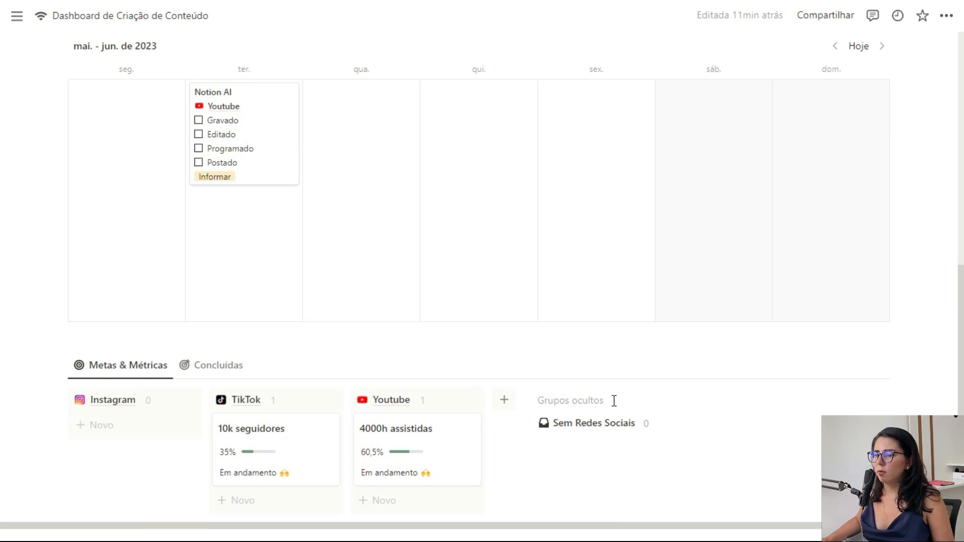
scroll(614, 401, "up", 3)
scroll(613, 401, "down", 4)
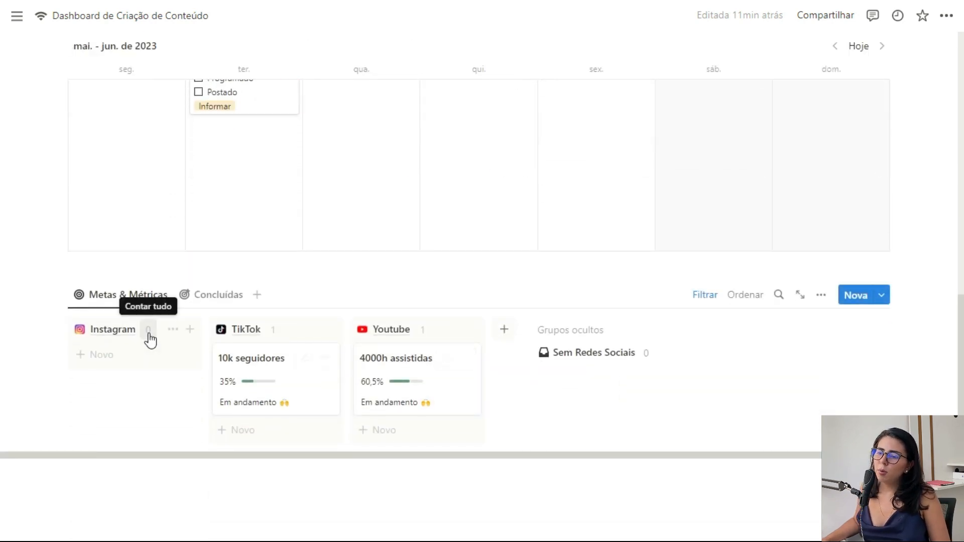
scroll(223, 371, "up", 3)
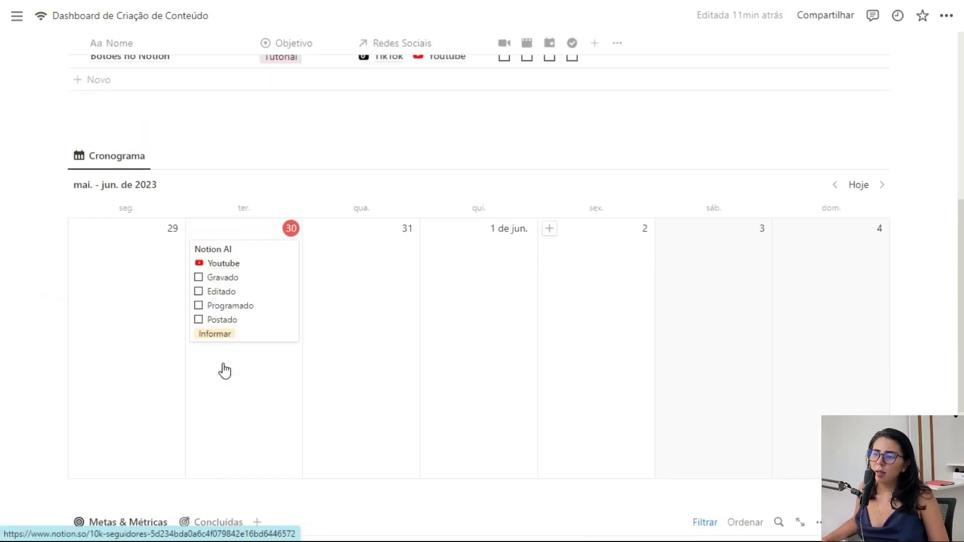
scroll(225, 370, "up", 5)
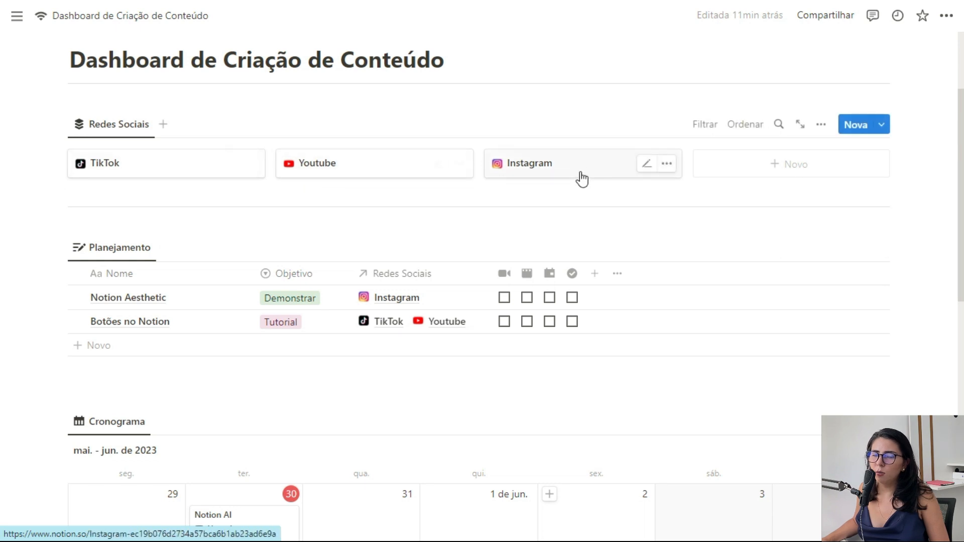
scroll(537, 219, "down", 10)
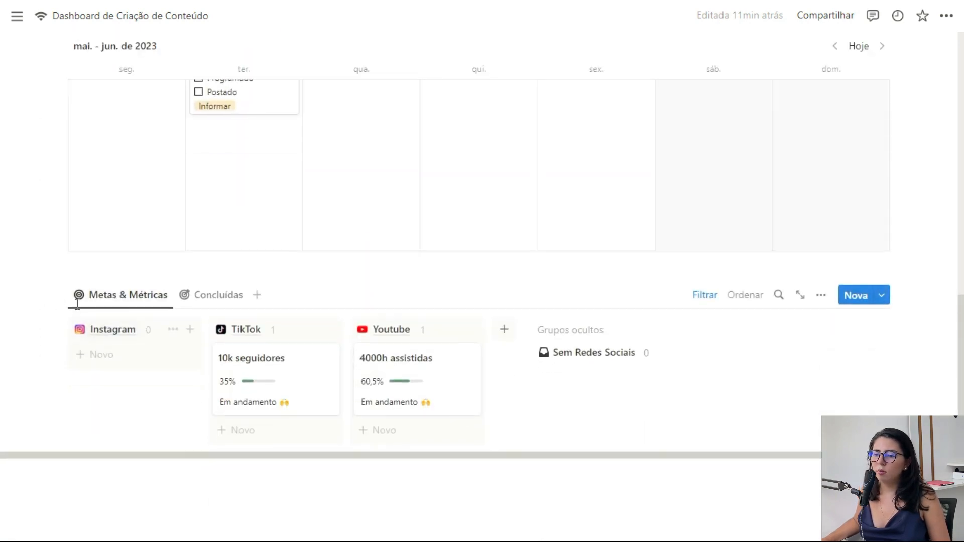
Step: Copy a link to the Metas & Métricas board block
left_click(60, 295)
left_click(113, 261)
scroll(576, 292, "up", 2)
scroll(576, 291, "up", 10)
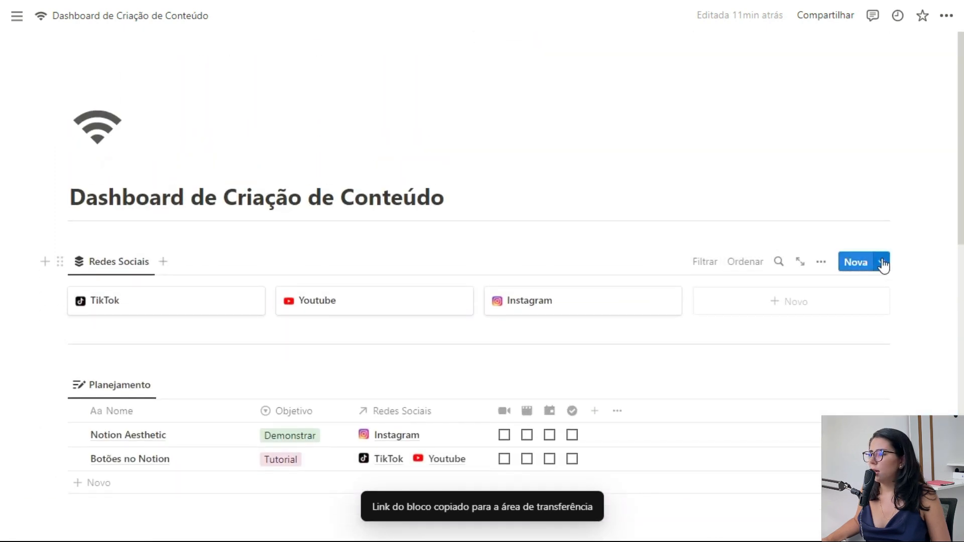
Step: Open the Nova rede social template for editing
left_click(882, 262)
left_click(940, 314)
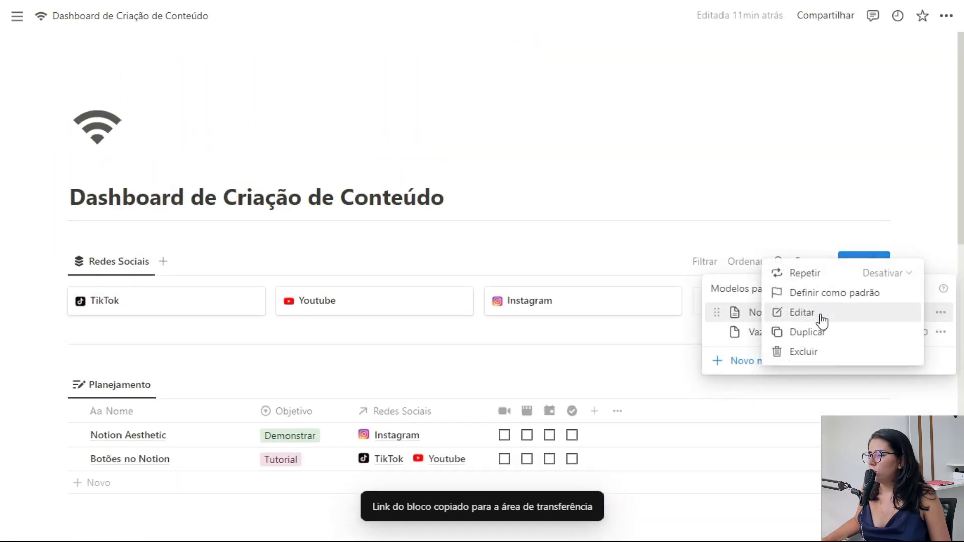
left_click(834, 308)
scroll(447, 308, "down", 3)
scroll(415, 293, "up", 3)
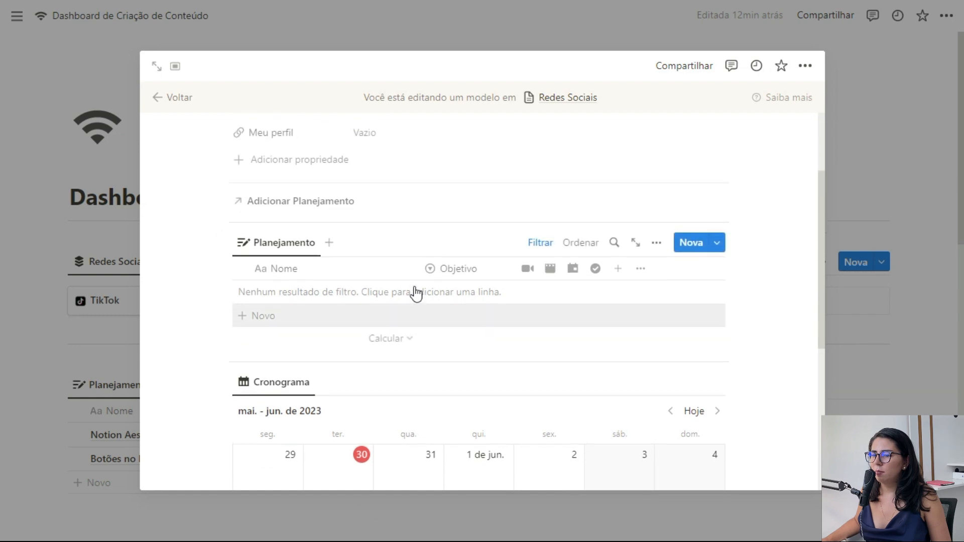
Step: Add a divider above Planejamento and paste the goals board link as a linked view
left_click(207, 334)
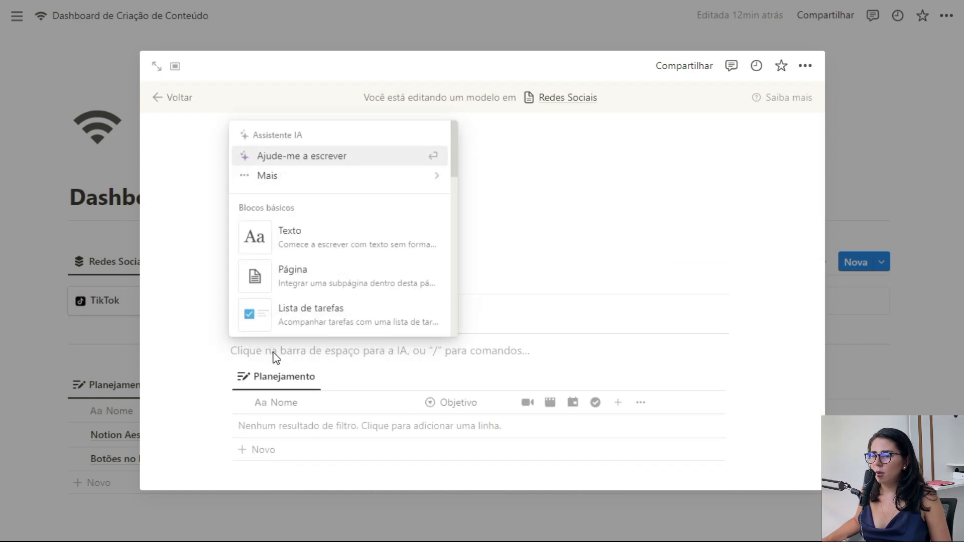
left_click(273, 352)
key("Return")
type("---")
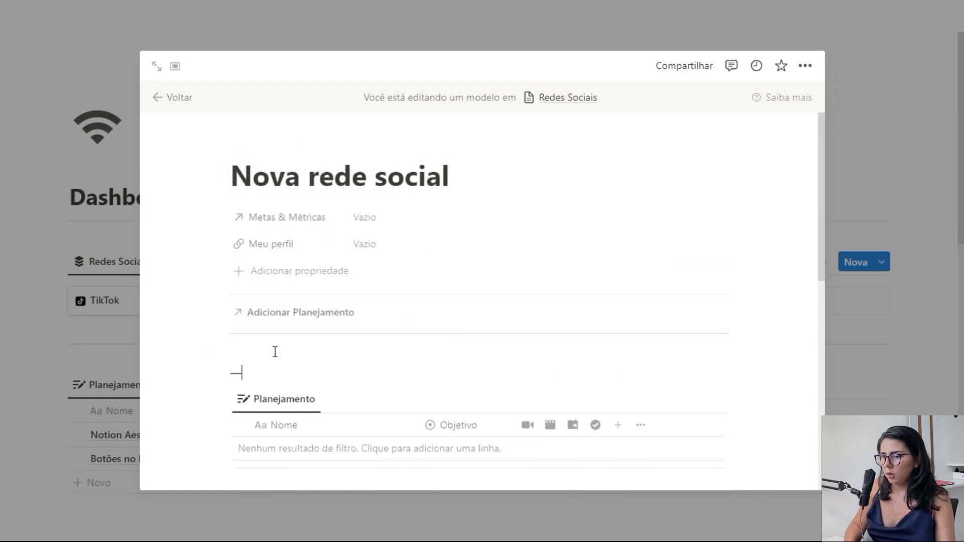
key("Up")
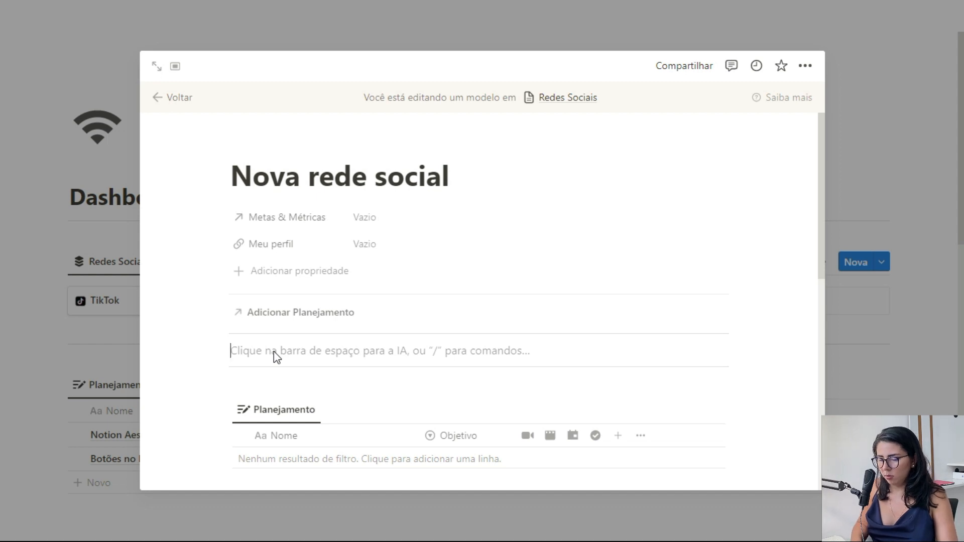
key("Return")
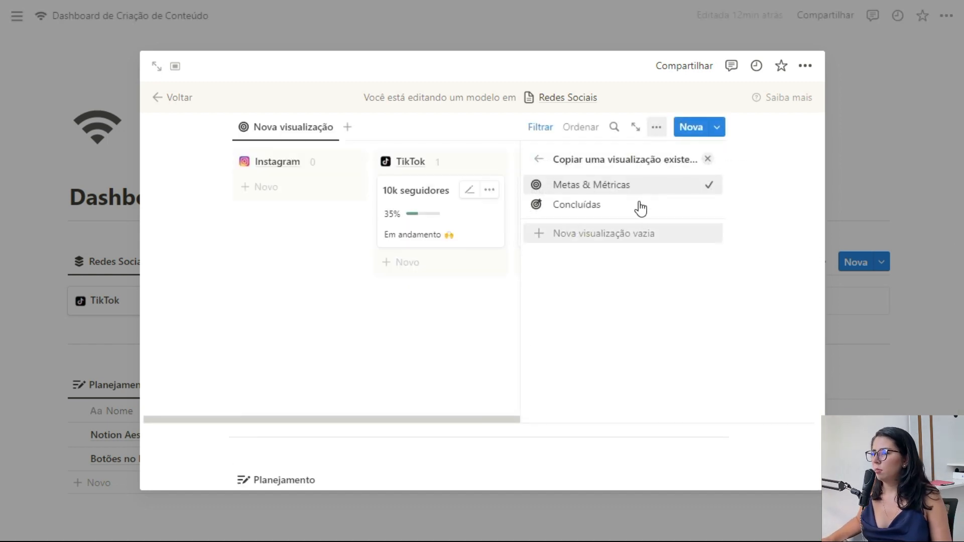
left_click(709, 158)
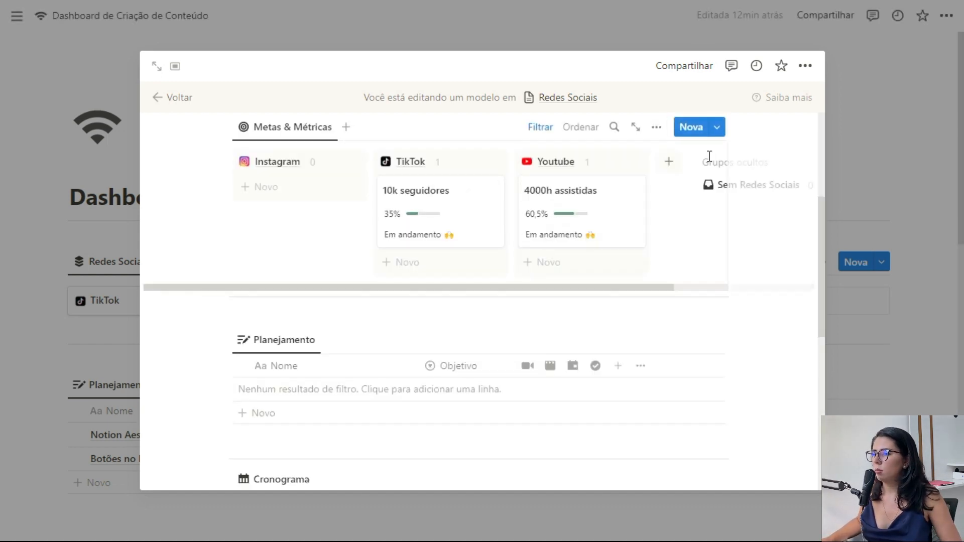
Step: Filter the embedded board to Redes Sociais contains Nova rede social, then close the template
left_click(547, 132)
left_click(442, 158)
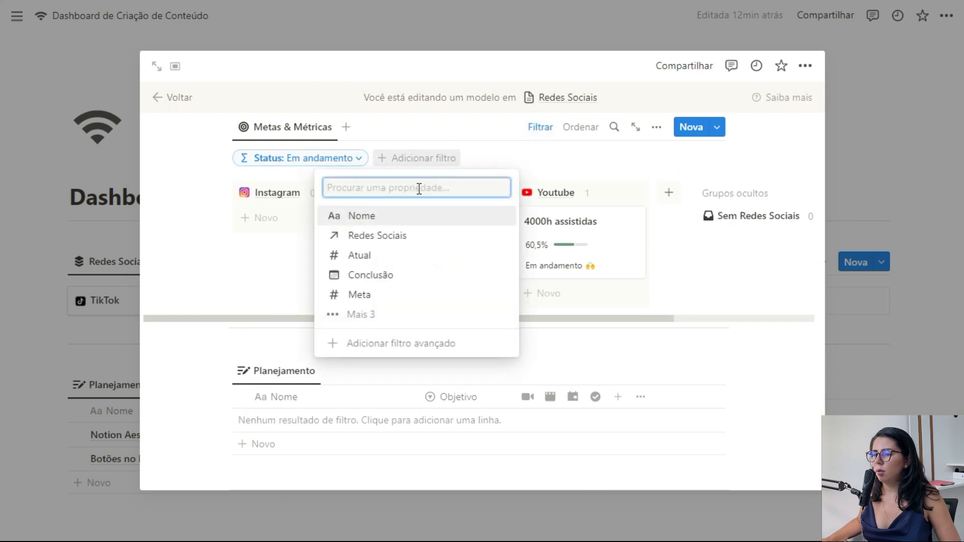
left_click(392, 235)
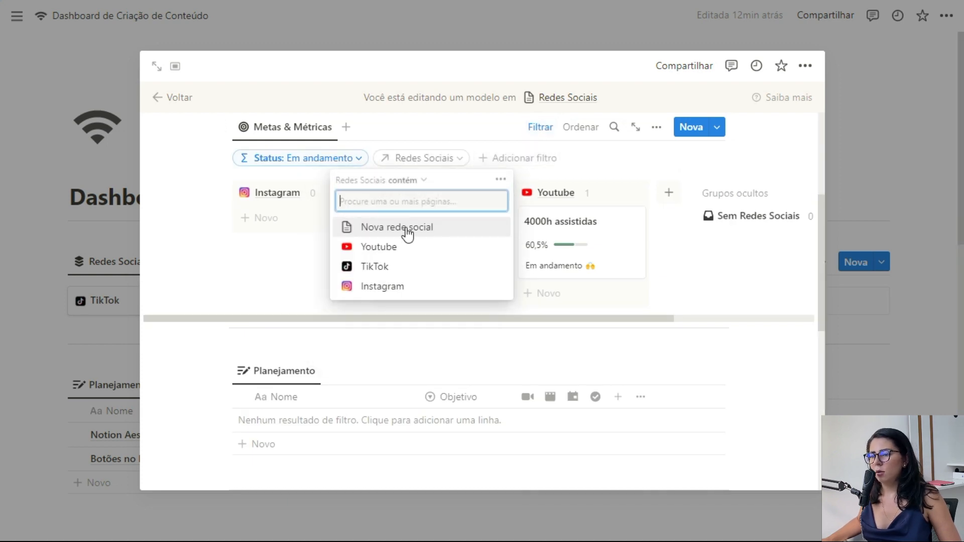
left_click(408, 234)
left_click(549, 130)
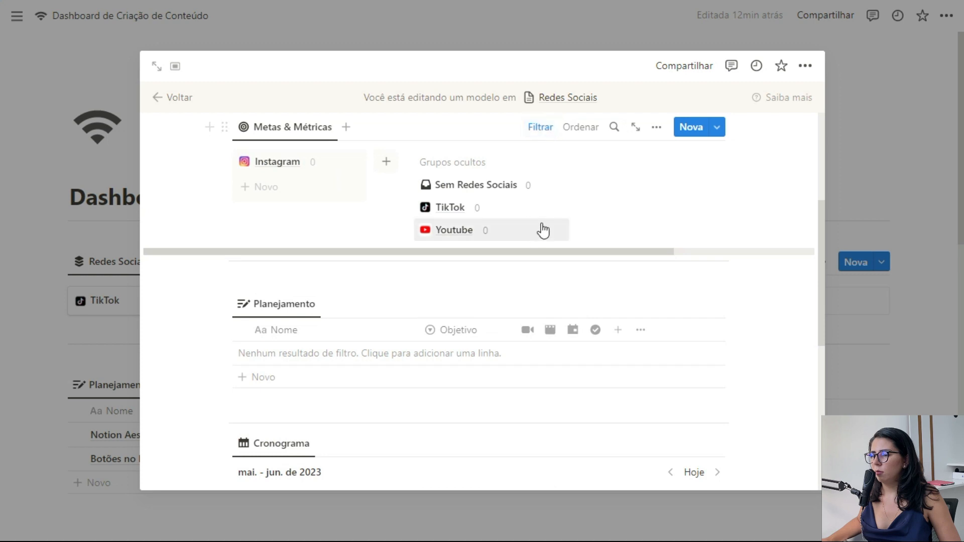
left_click(894, 118)
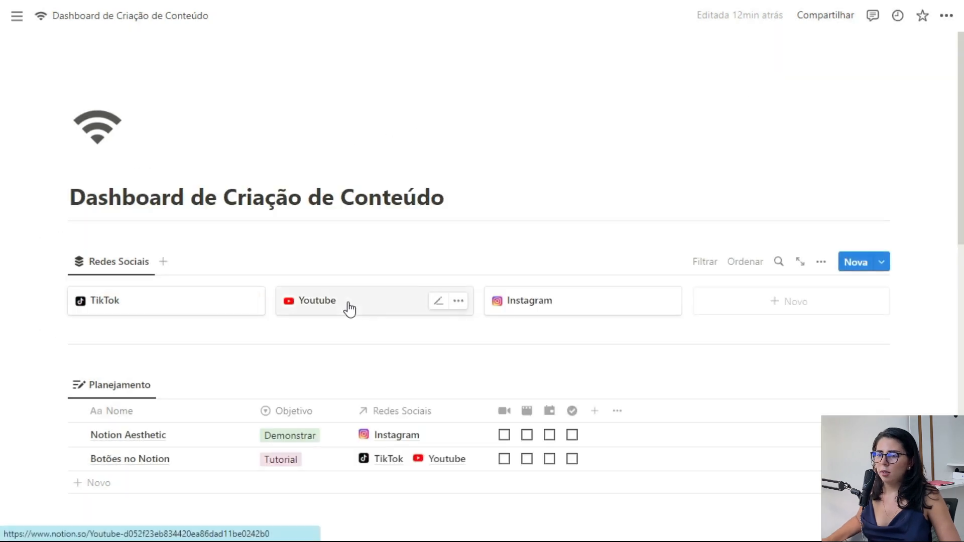
Step: On the Youtube page, delete the old divider, planning table and calendar
left_click(349, 309)
scroll(497, 267, "down", 10)
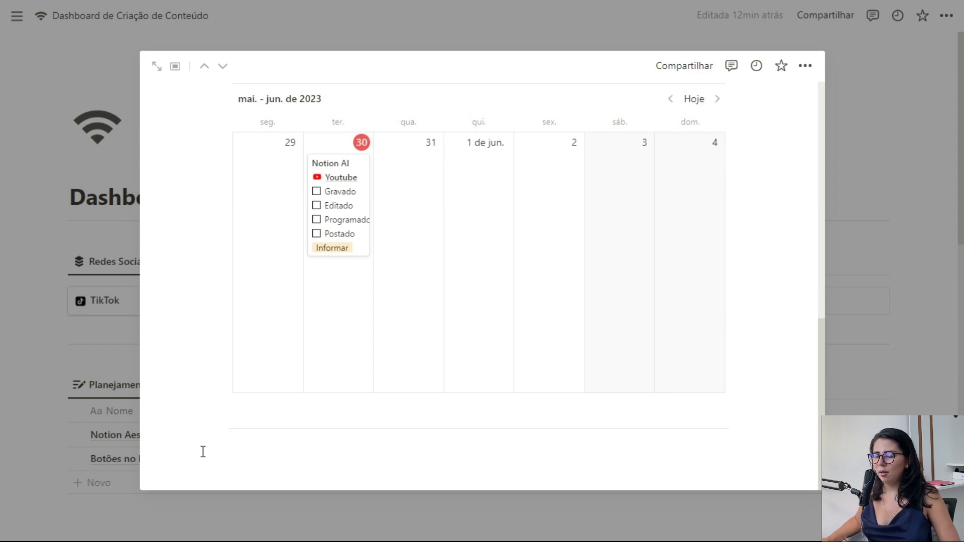
left_click_drag(307, 412, 528, 257)
scroll(496, 323, "up", 7)
key("BackSpace")
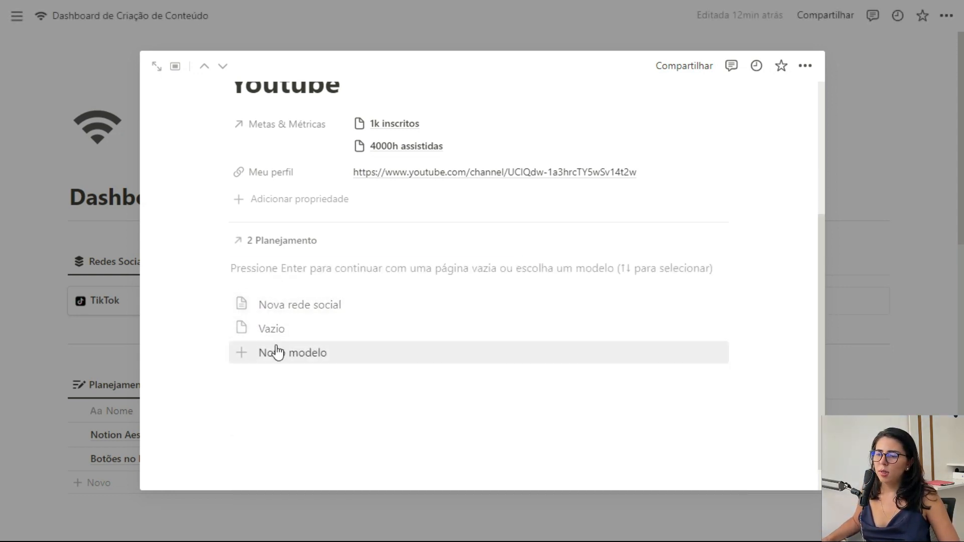
Step: Apply the Nova rede social template to Youtube, review it, and close back to the dashboard
left_click(341, 307)
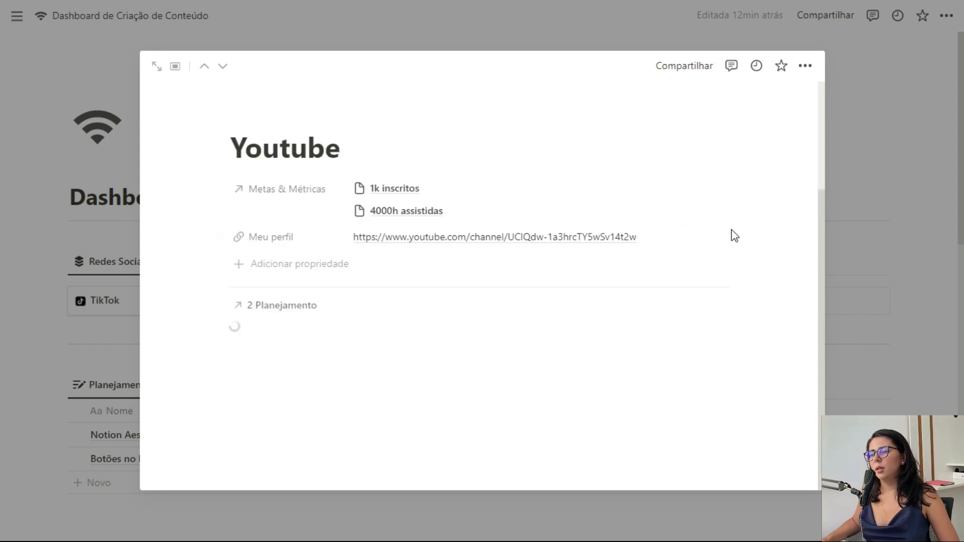
scroll(754, 217, "down", 3)
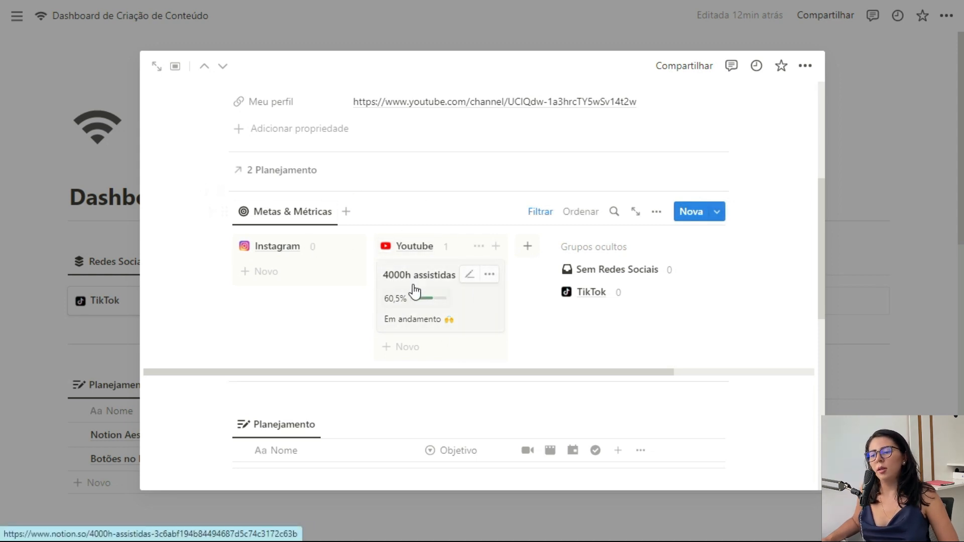
scroll(622, 296, "down", 5)
scroll(637, 329, "down", 3)
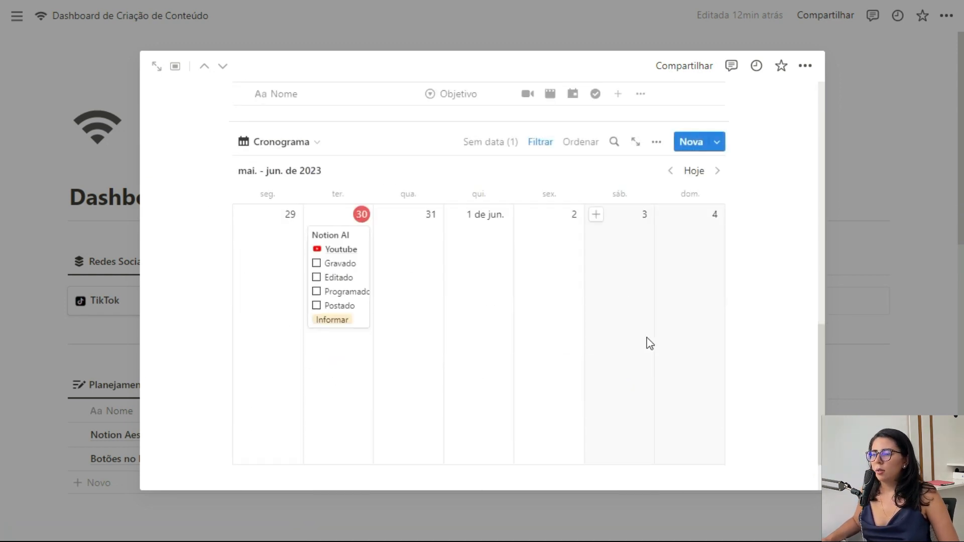
scroll(502, 281, "up", 4)
scroll(512, 258, "down", 3)
scroll(533, 265, "down", 3)
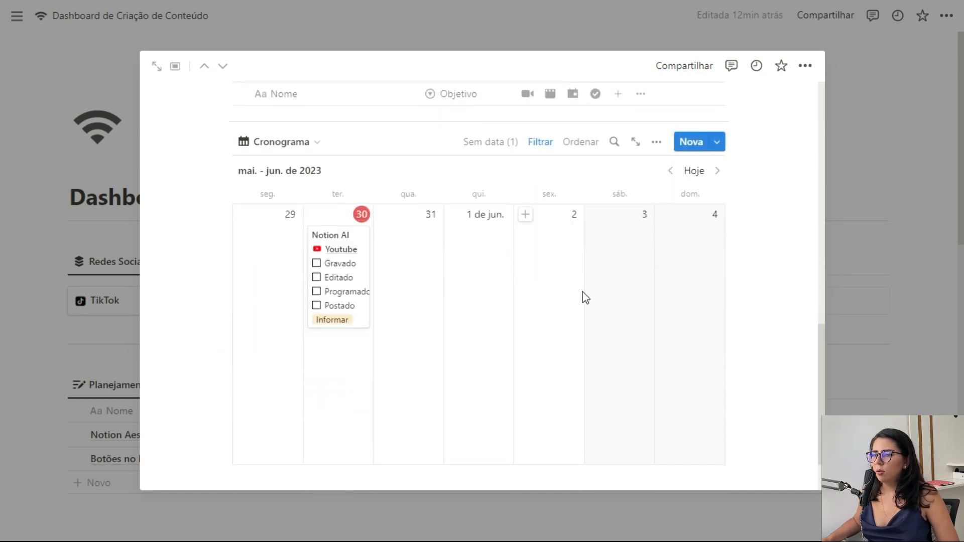
left_click(882, 330)
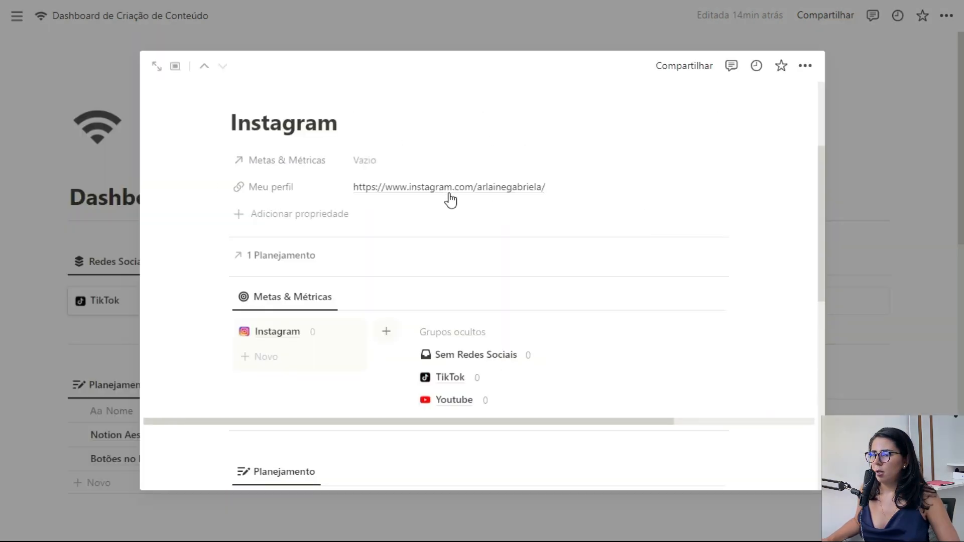
left_click(884, 223)
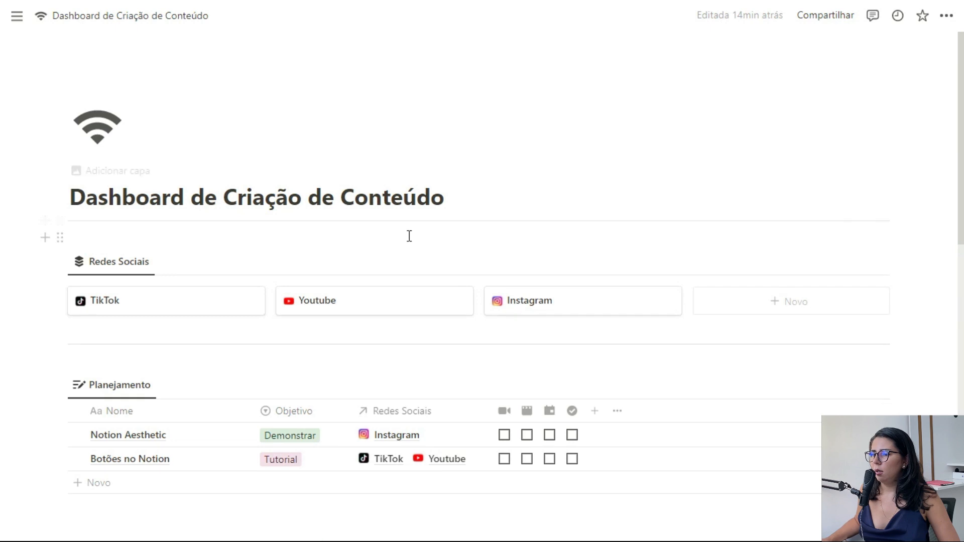
Step: Make the Meu perfil property visible on the Redes Sociais gallery cards
left_click(821, 261)
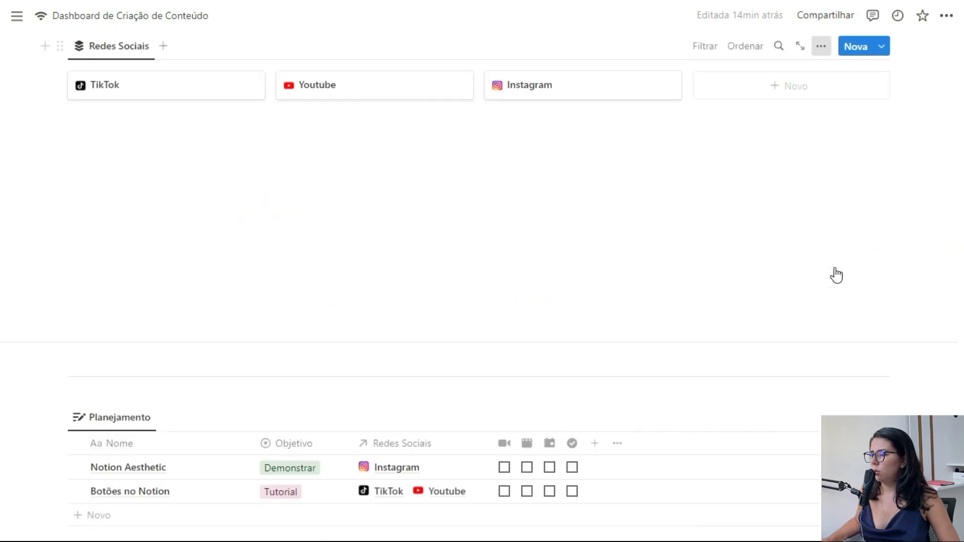
left_click(861, 161)
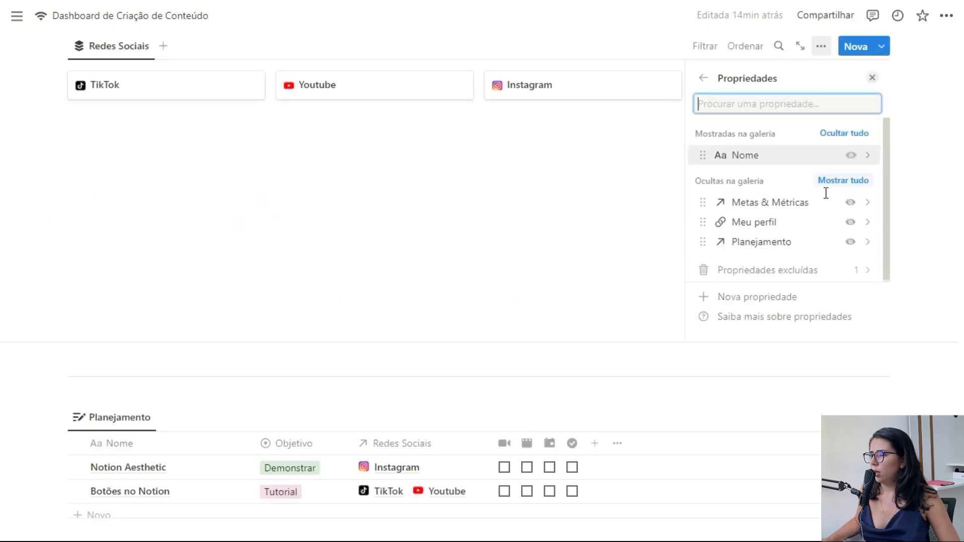
left_click(850, 222)
left_click(872, 78)
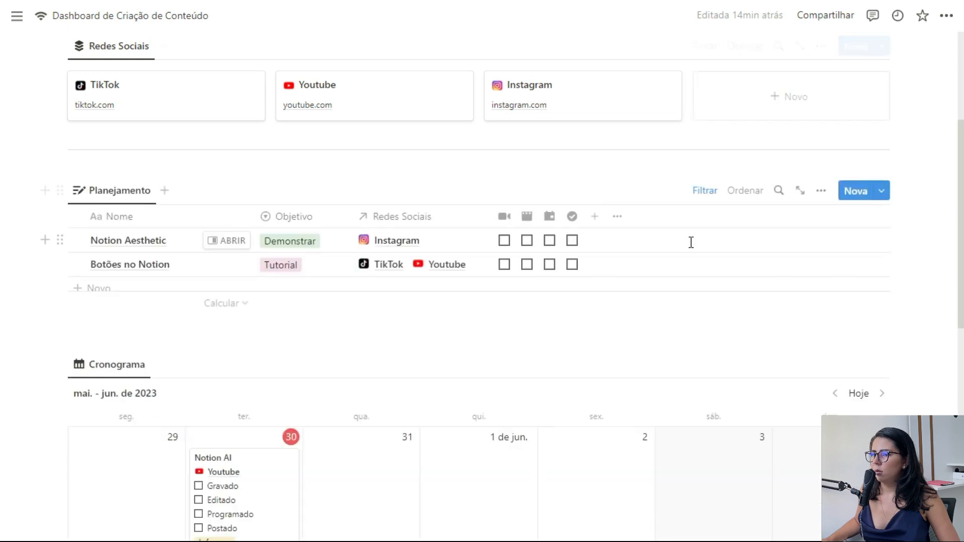
Step: Open the youtube.com link on the Youtube card to check the channel
scroll(691, 244, "up", 5)
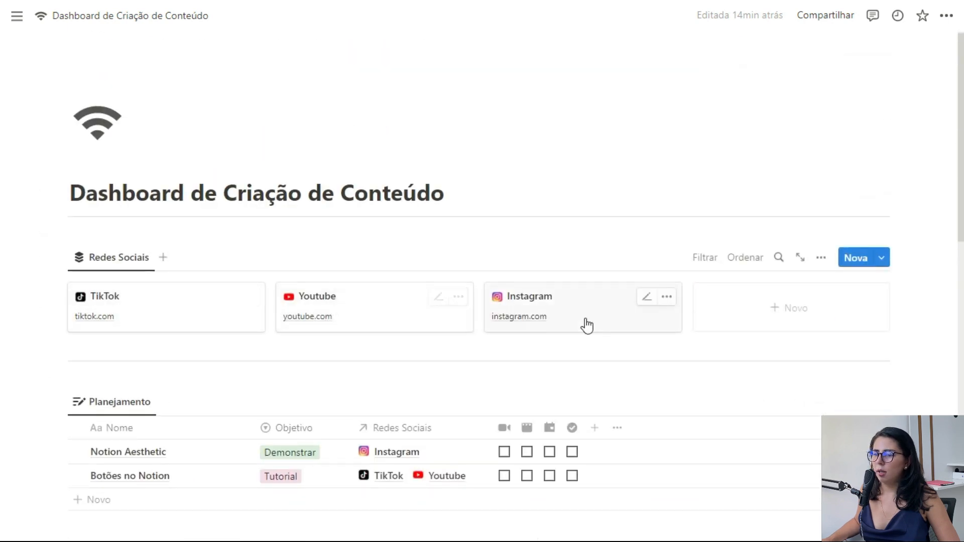
left_click(308, 317)
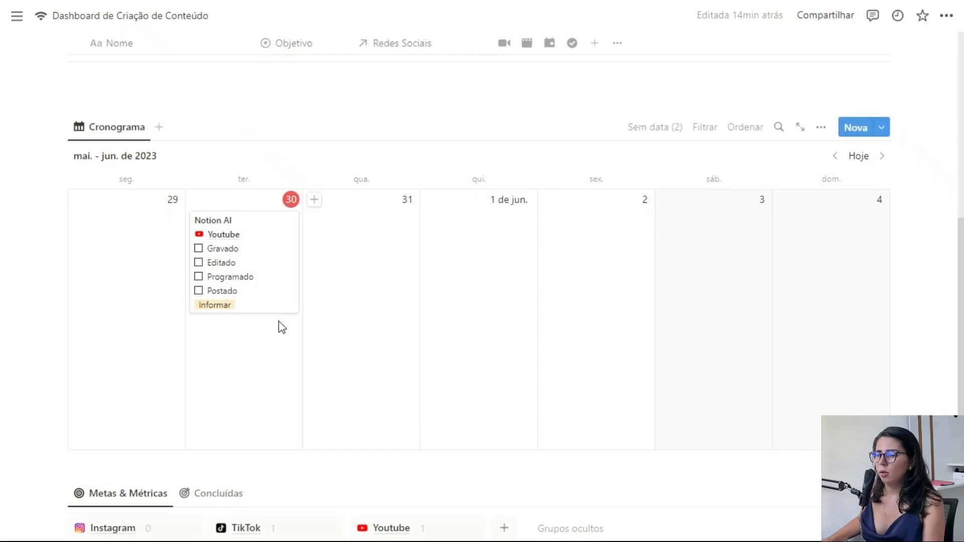
scroll(279, 326, "down", 5)
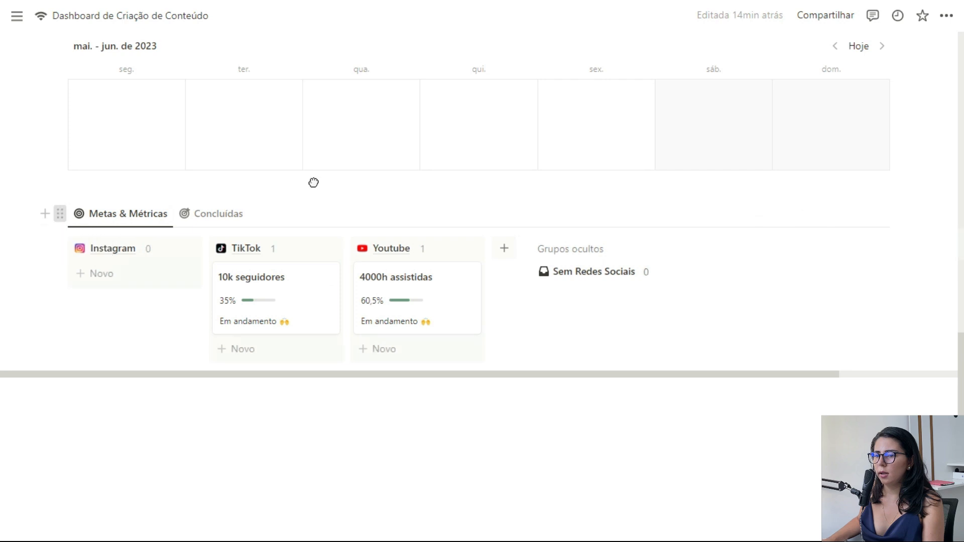
Step: Move the Metas & Métricas board right below Redes Sociais and check its Concluídas view
scroll(313, 183, "up", 10)
left_click_drag(354, 270, 140, 273)
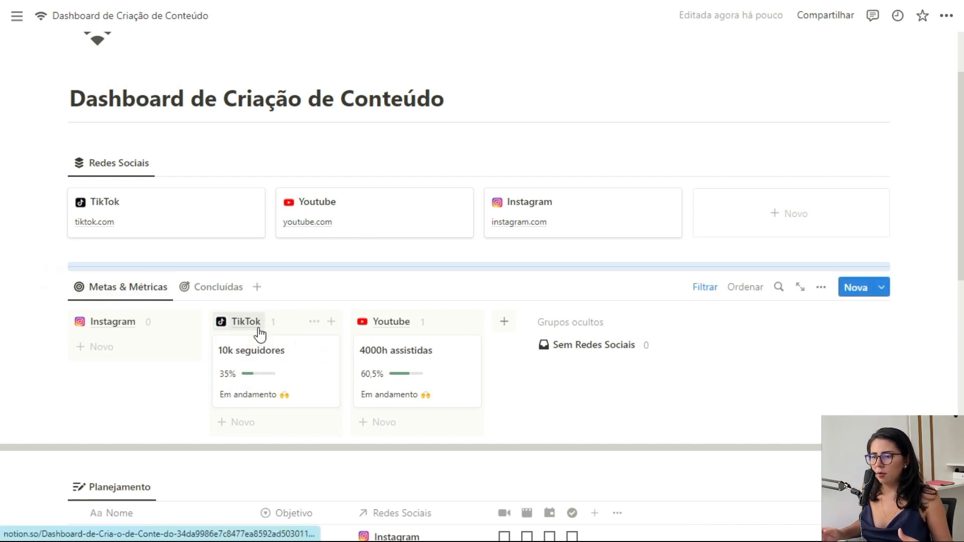
left_click(206, 289)
left_click(132, 289)
left_click(213, 290)
left_click(132, 290)
Step: Flip between the goals board views once more, then add a blank Planejamento row
left_click(206, 289)
left_click(132, 290)
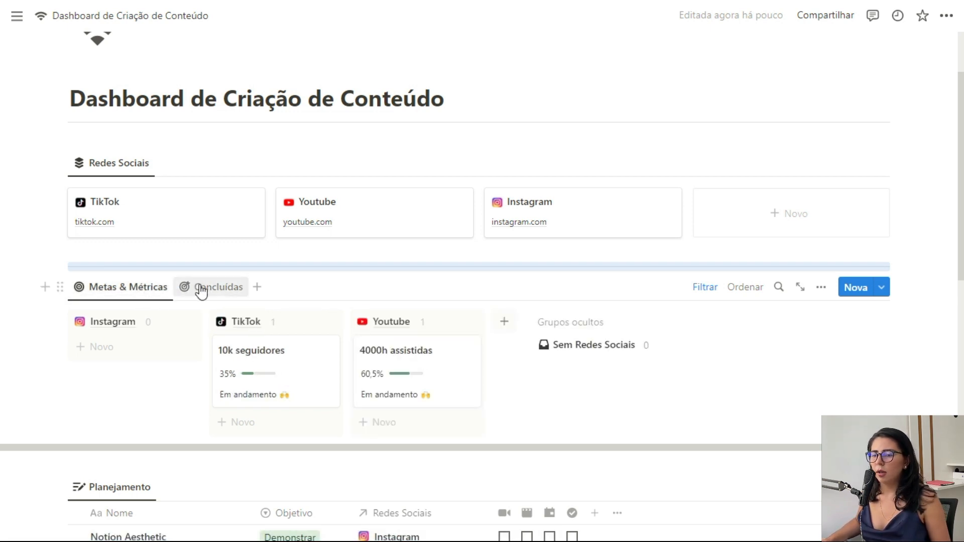
left_click(191, 293)
left_click(159, 293)
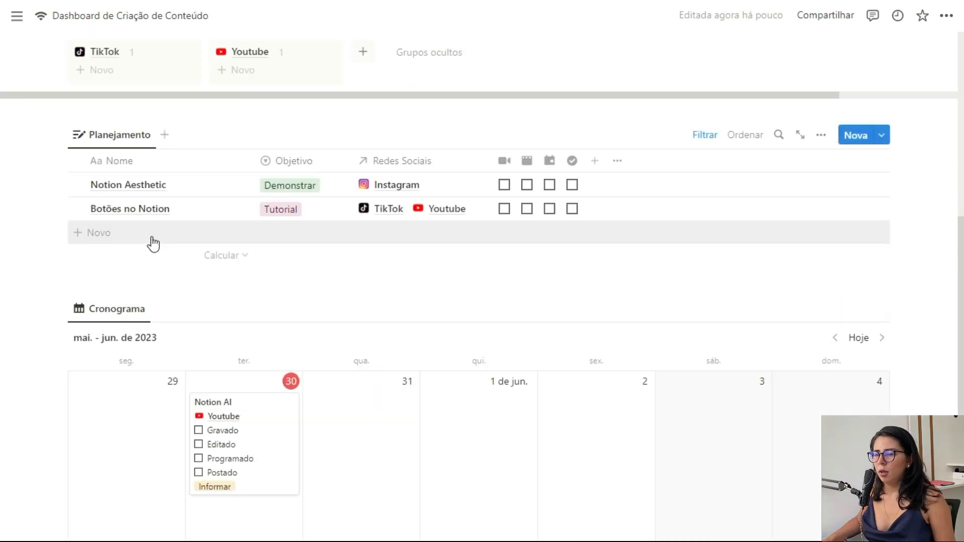
left_click(153, 241)
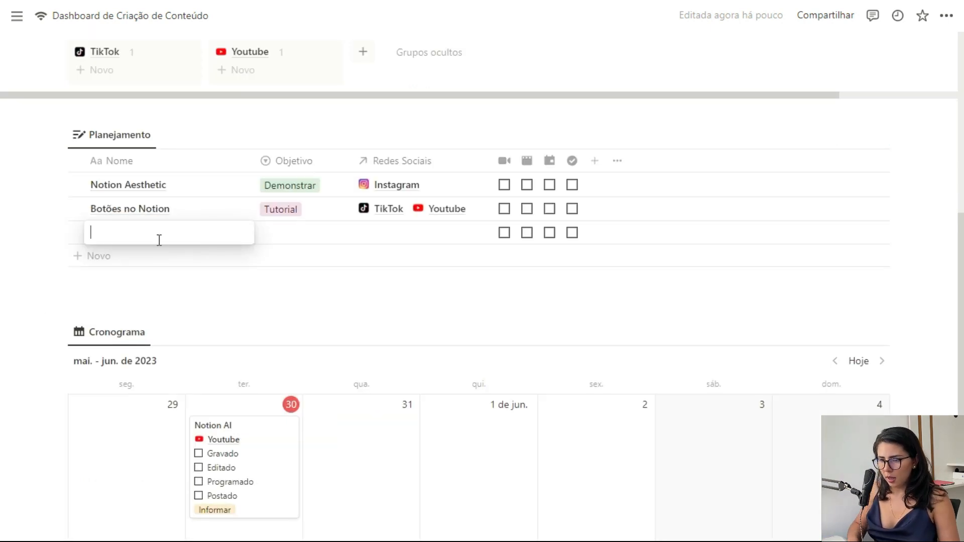
Step: Name the new Planejamento row 'Ideia X' and leave its Objetivo unset
type("Ideia X")
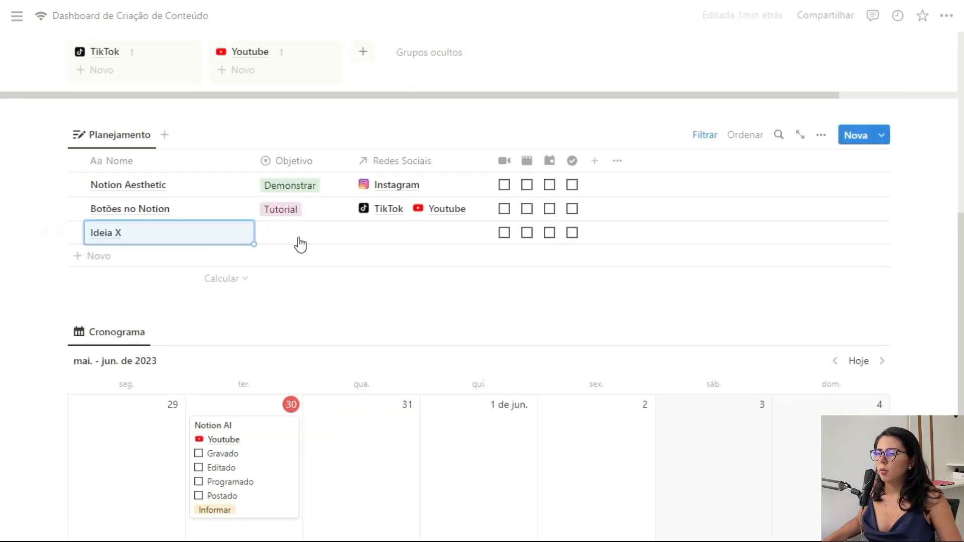
left_click(306, 233)
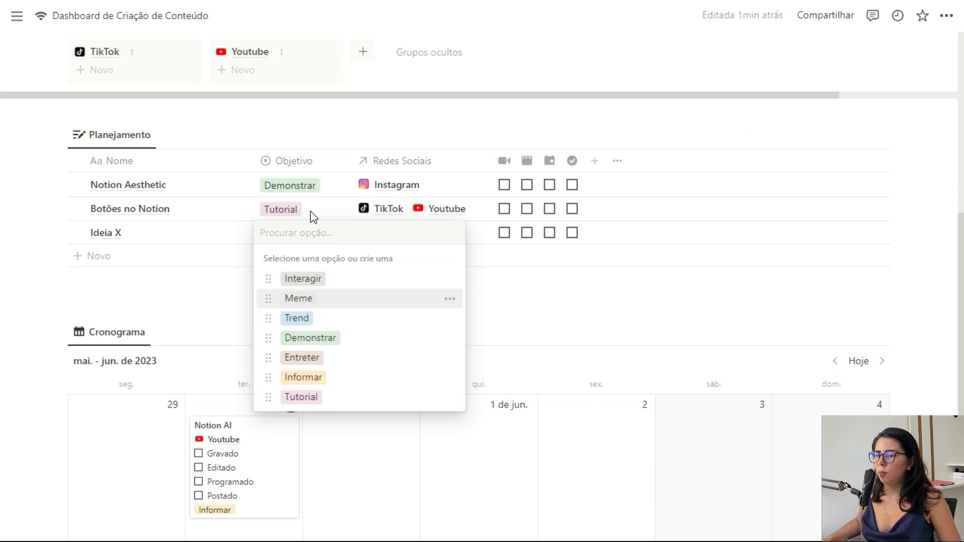
key("Escape")
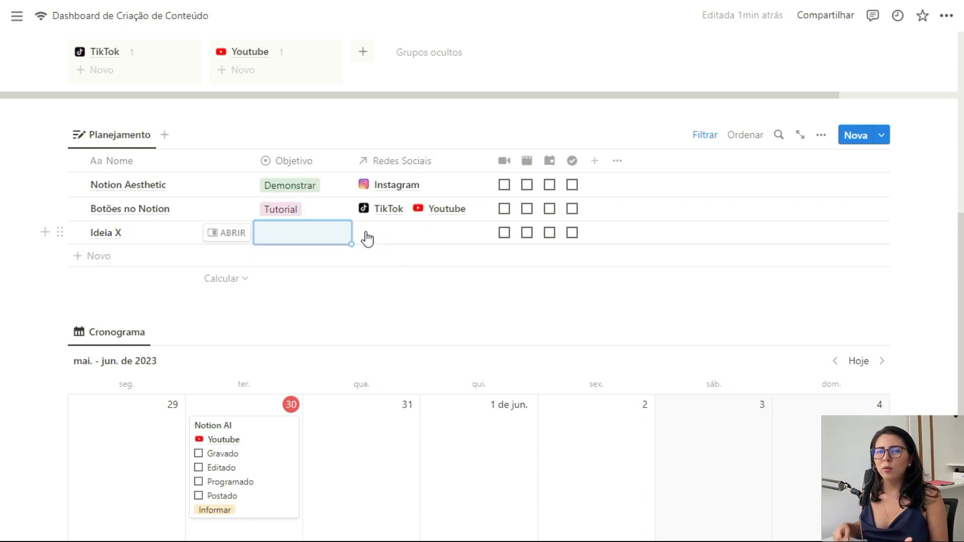
scroll(367, 250, "down", 2)
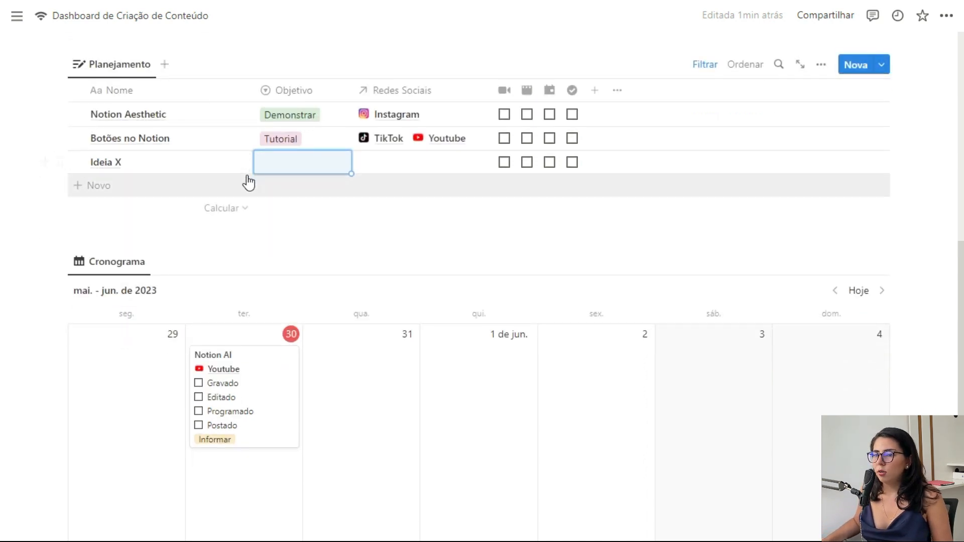
scroll(150, 182, "up", 2)
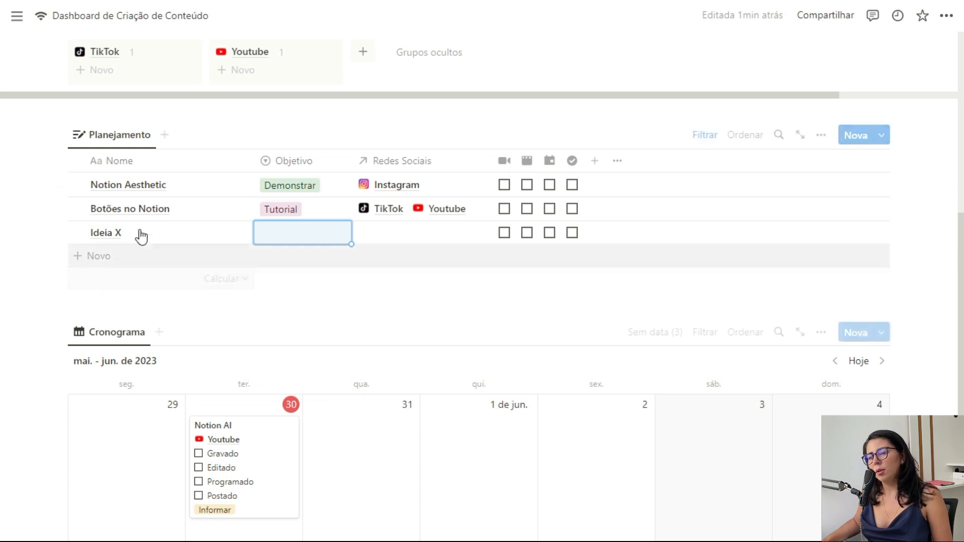
left_click_drag(60, 184, 467, 436)
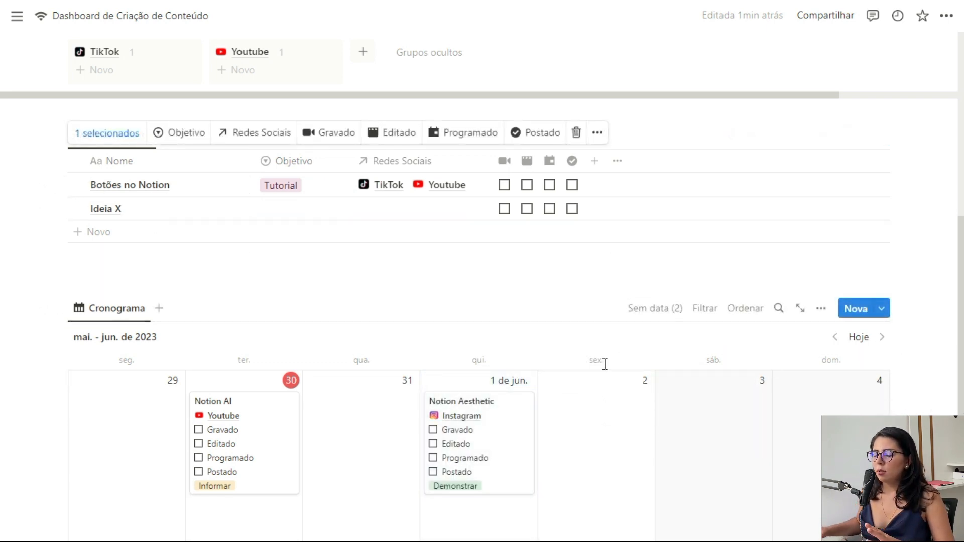
scroll(605, 364, "down", 2)
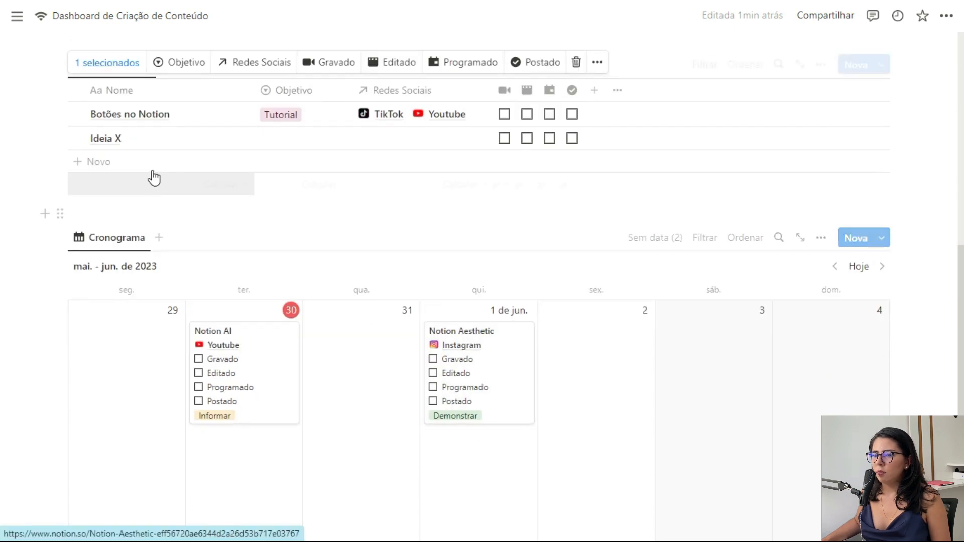
left_click_drag(60, 115, 721, 298)
scroll(482, 246, "up", 2)
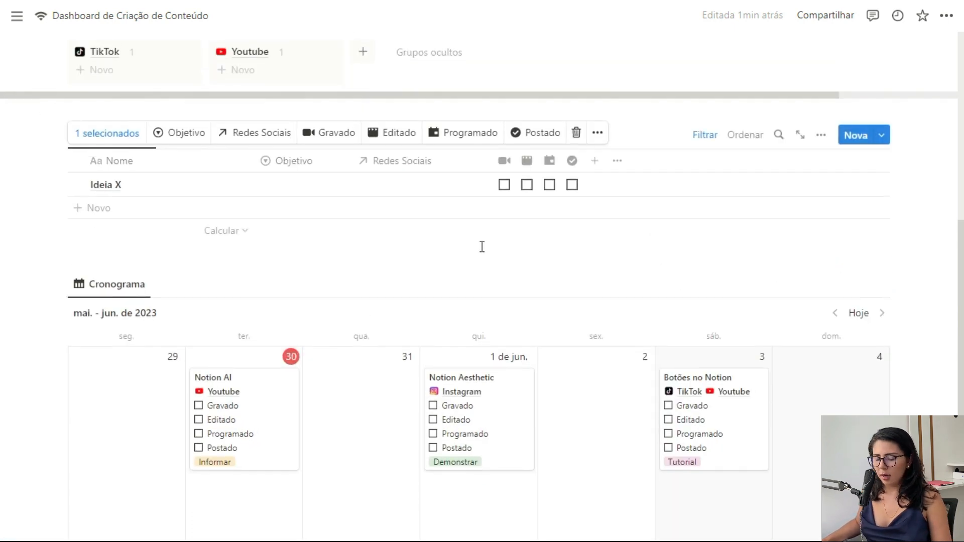
key("ctrl+z")
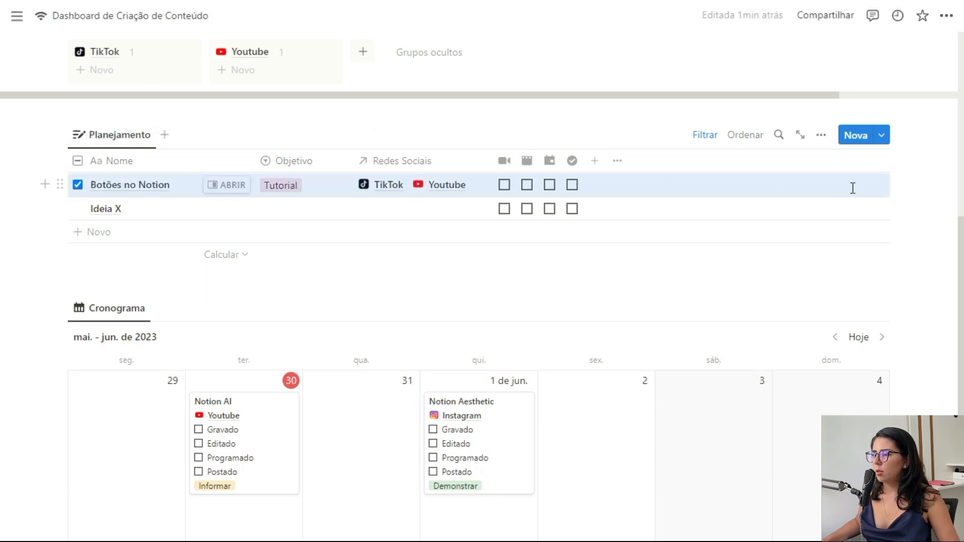
left_click(853, 188)
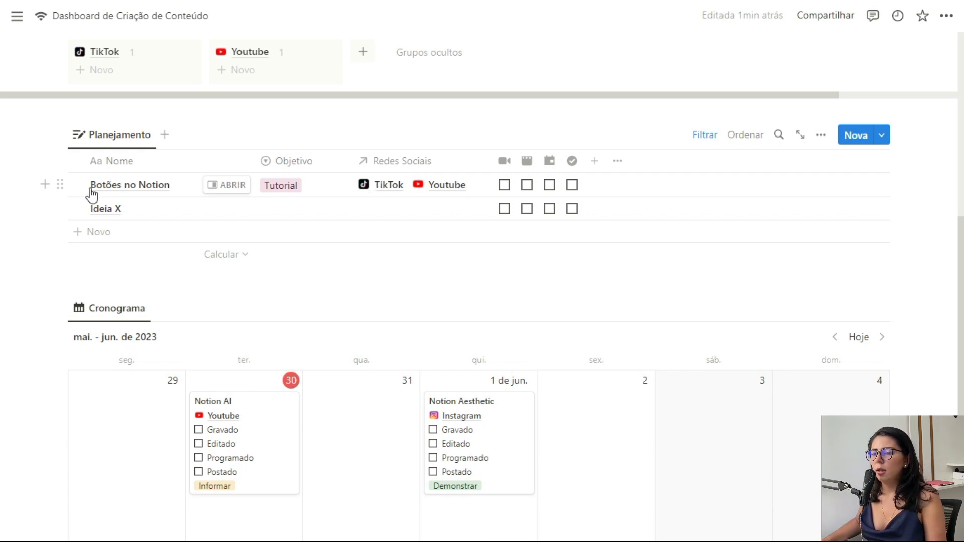
left_click_drag(60, 185, 673, 400)
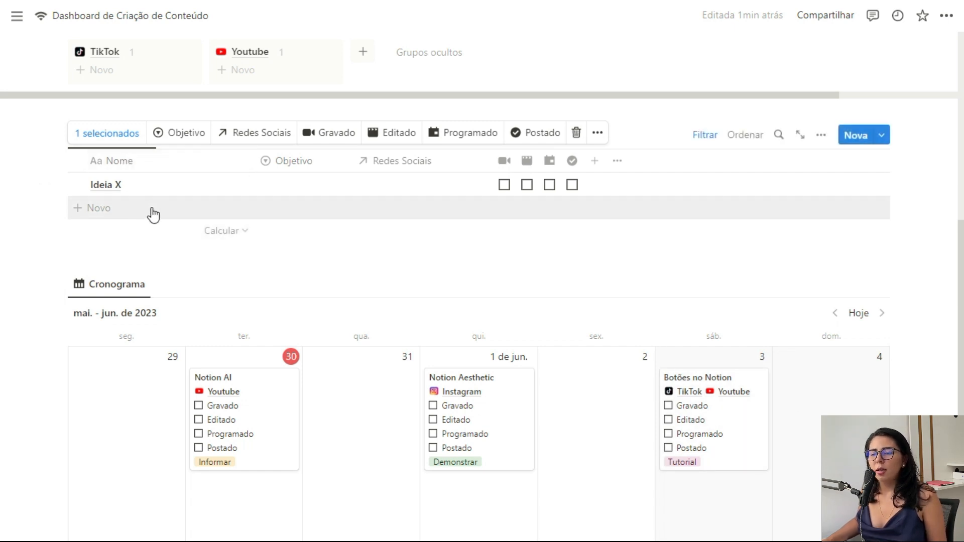
key("ctrl+z")
key("ctrl+z")
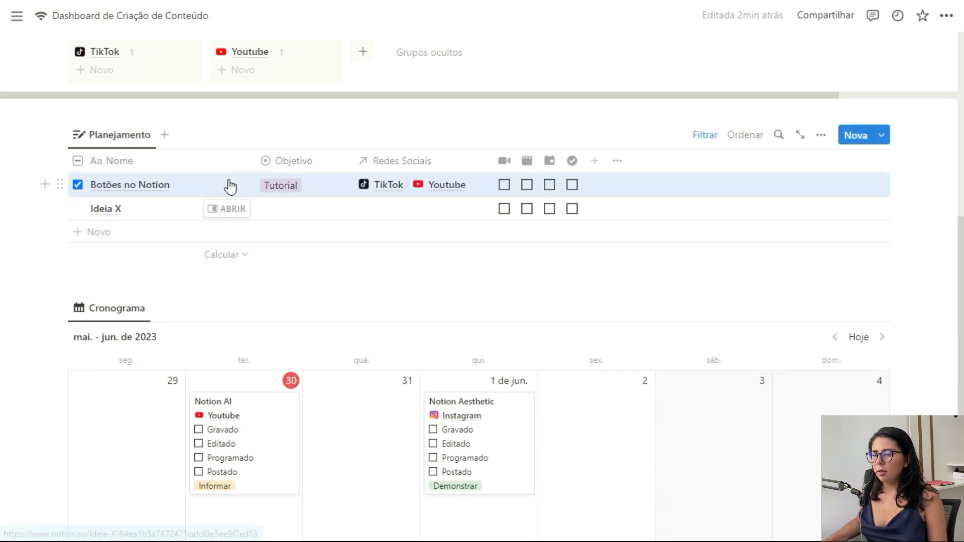
left_click(77, 186)
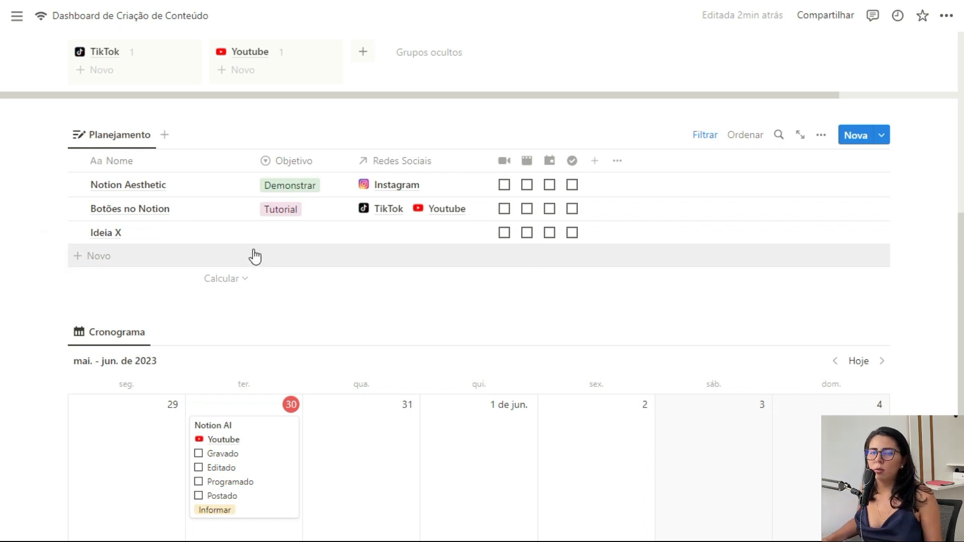
Step: Peek at Notion Aesthetic, then create a new Planejamento template and start its body
left_click(226, 188)
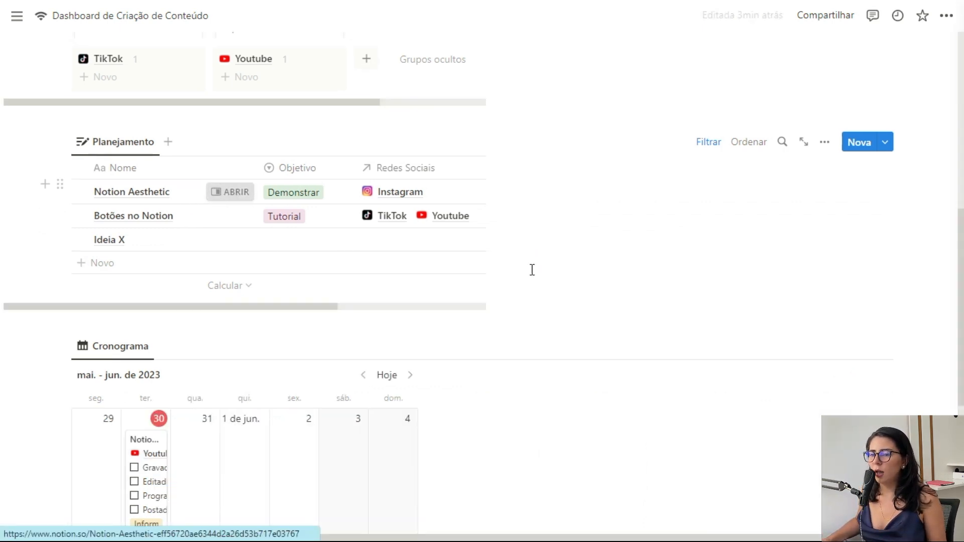
left_click(499, 16)
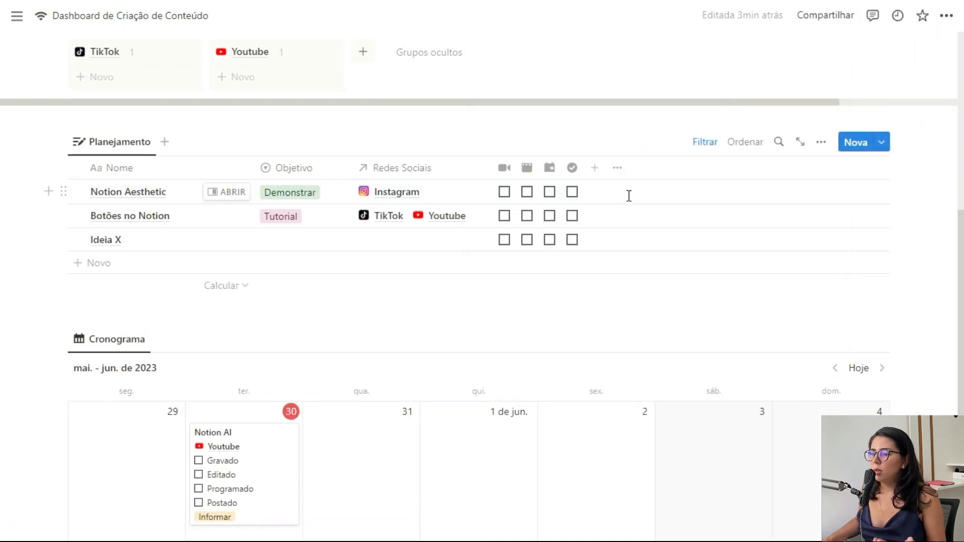
left_click(887, 147)
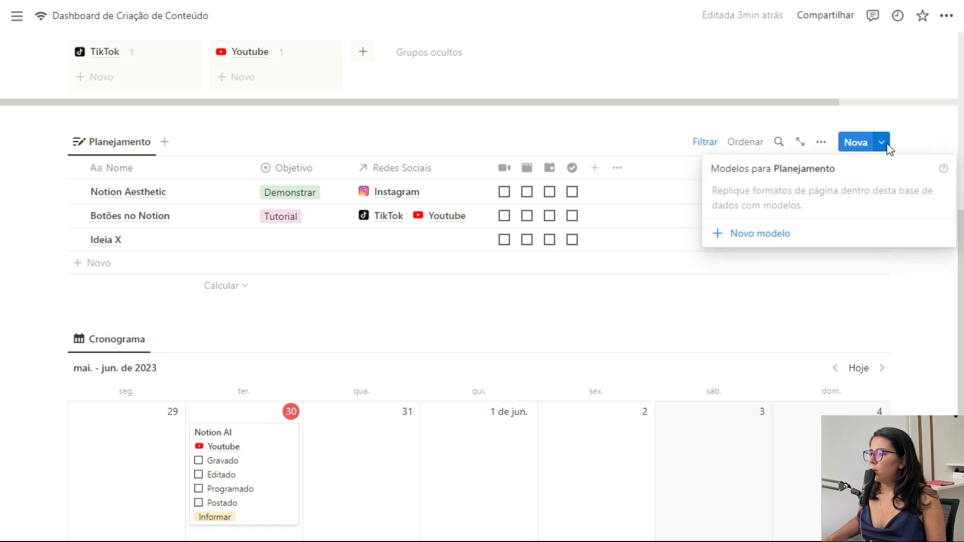
left_click(768, 243)
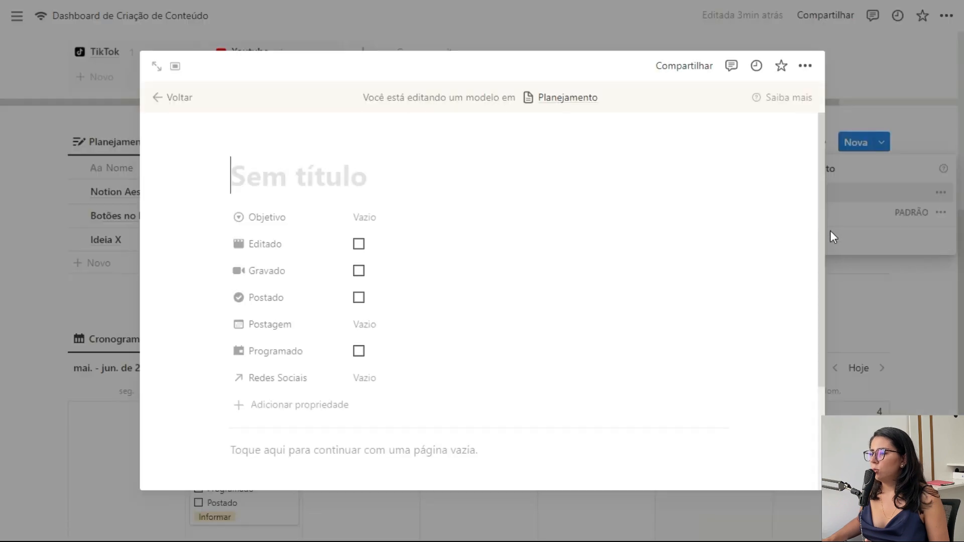
left_click(448, 383)
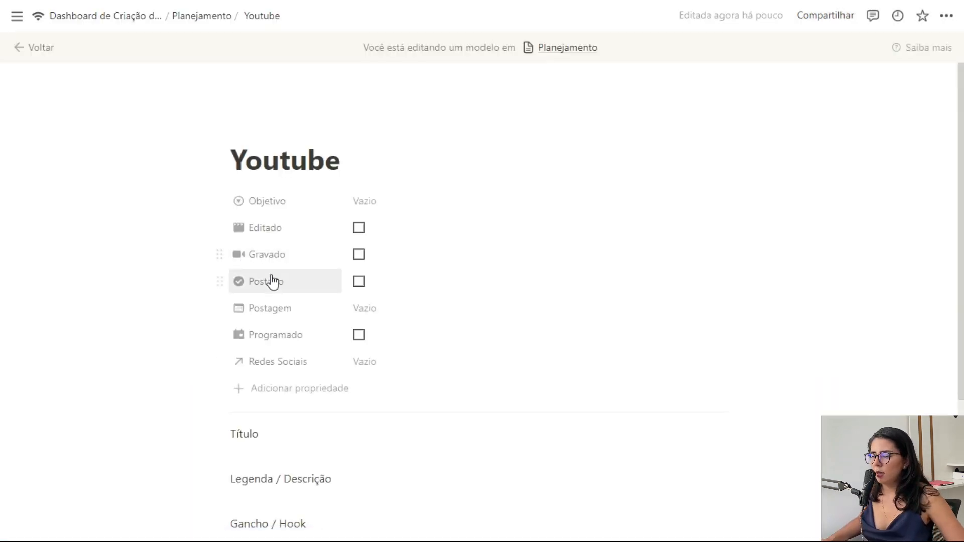
Step: Turn the Materiais and Hashtags lines into Título 3 headings
scroll(269, 280, "down", 5)
left_click(221, 344)
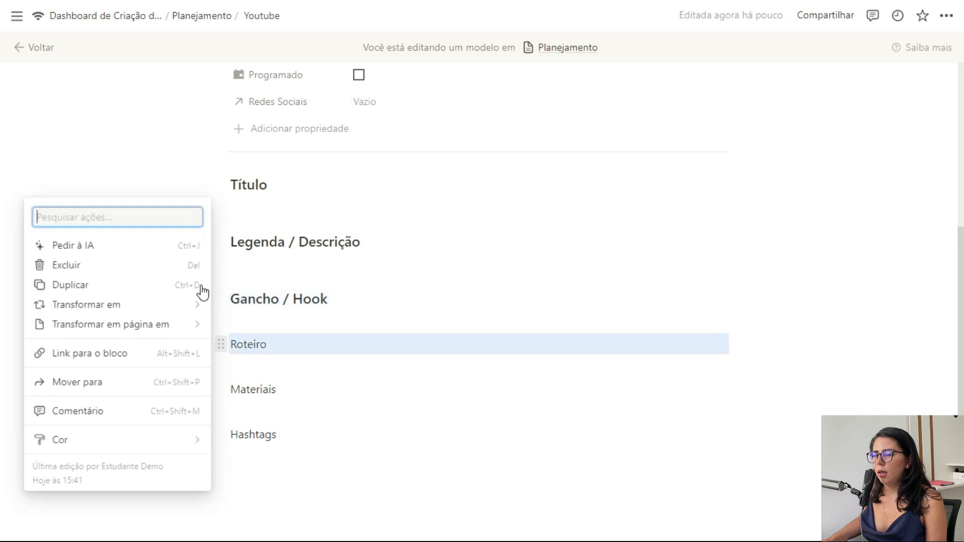
mouse_move(190, 306)
key("Escape")
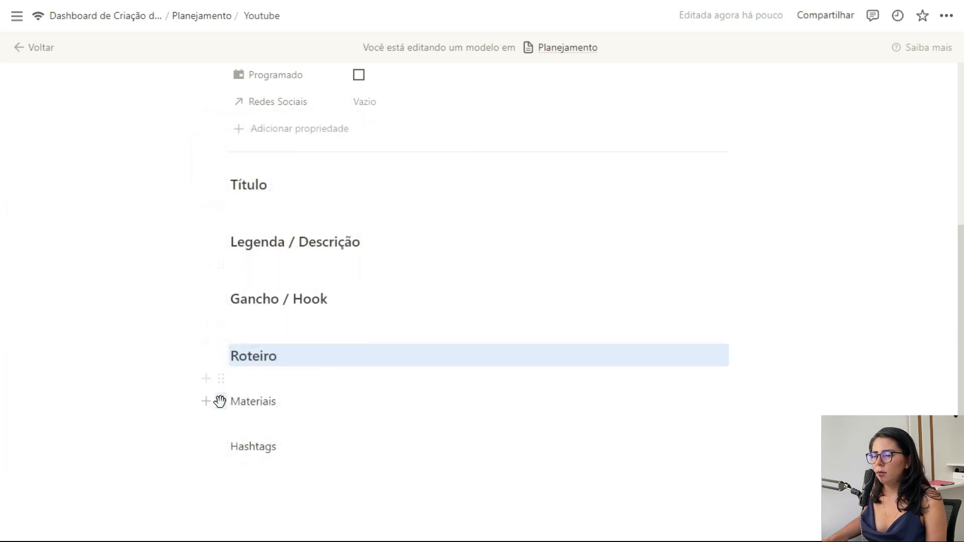
left_click(217, 400)
mouse_move(167, 351)
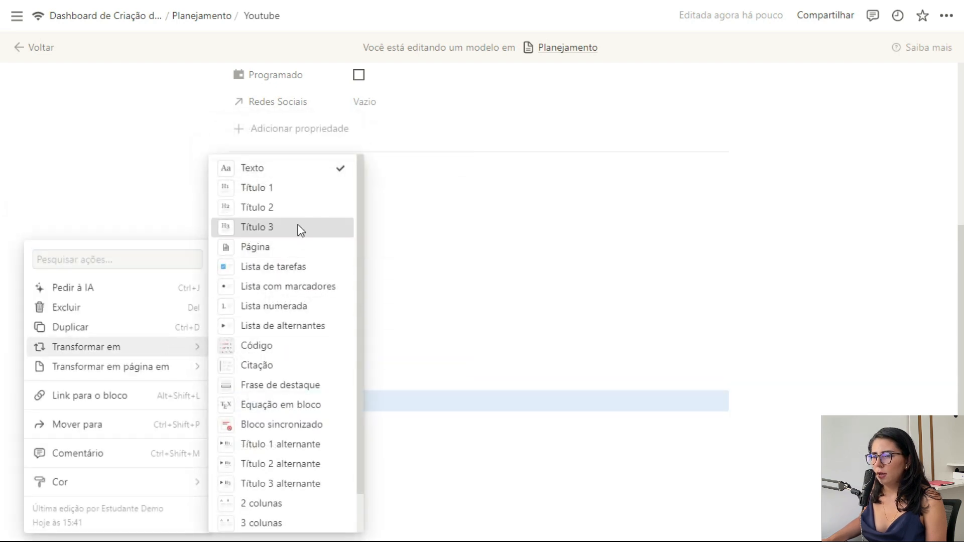
left_click(299, 227)
left_click(221, 459)
mouse_move(186, 355)
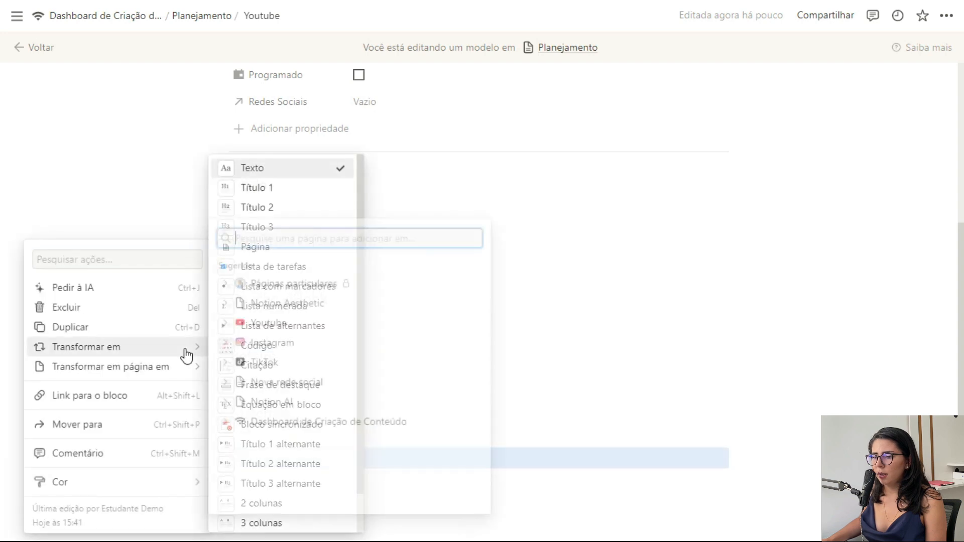
left_click(300, 228)
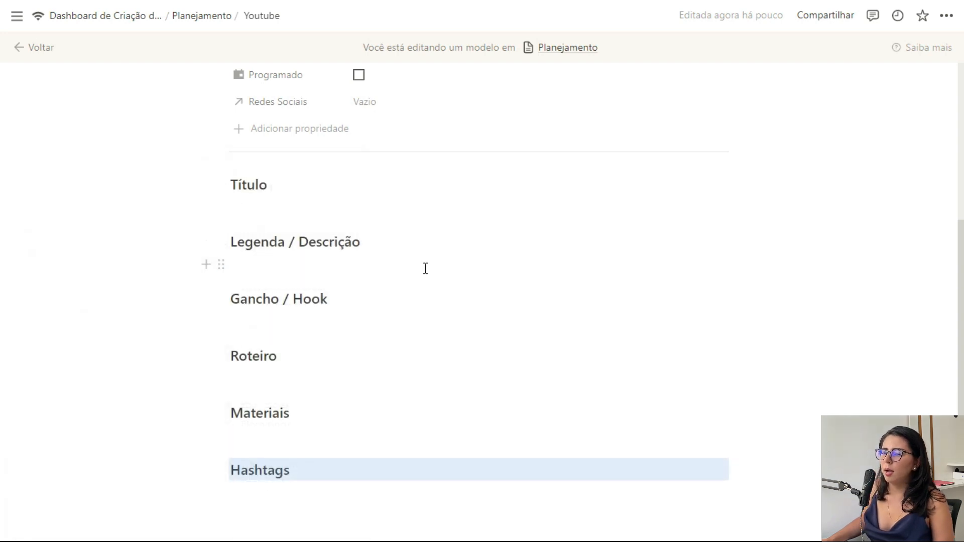
Step: Insert a quote block (/ci) under Título and a /ca block under Legenda / Descrição
left_click(392, 203)
type("/ci")
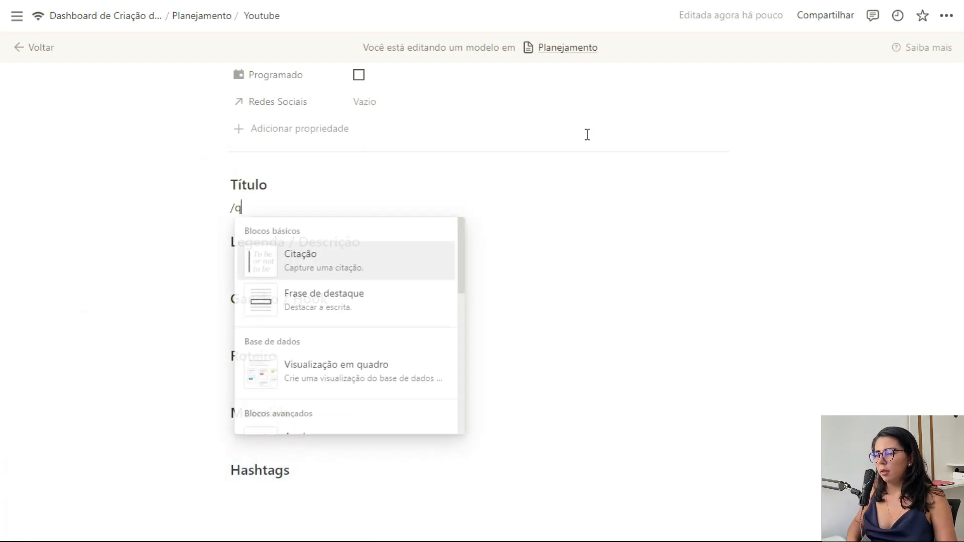
key("Return")
left_click(358, 267)
type("/ca")
key("Return")
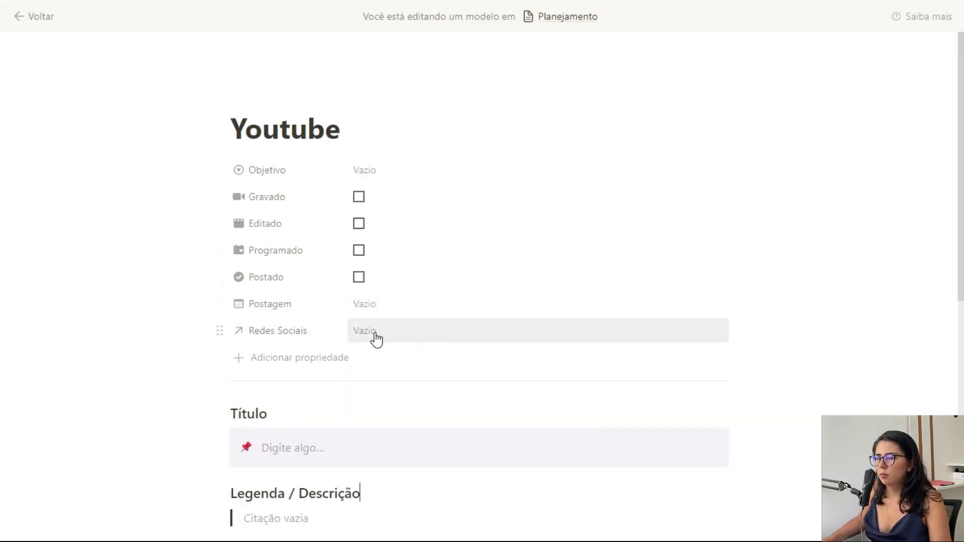
Step: Set the template's Redes Sociais to Youtube and go back to the dashboard
left_click(377, 340)
left_click(403, 378)
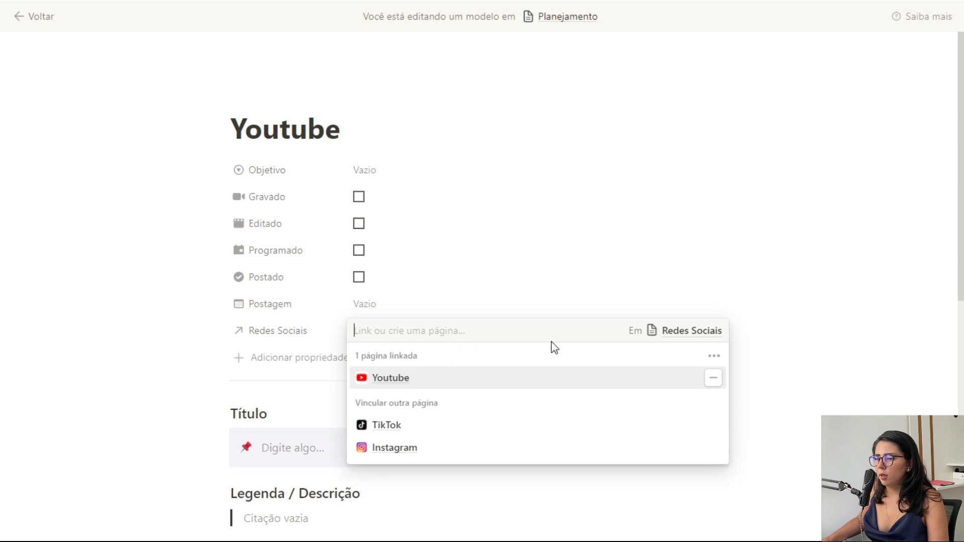
left_click(637, 290)
scroll(433, 239, "down", 9)
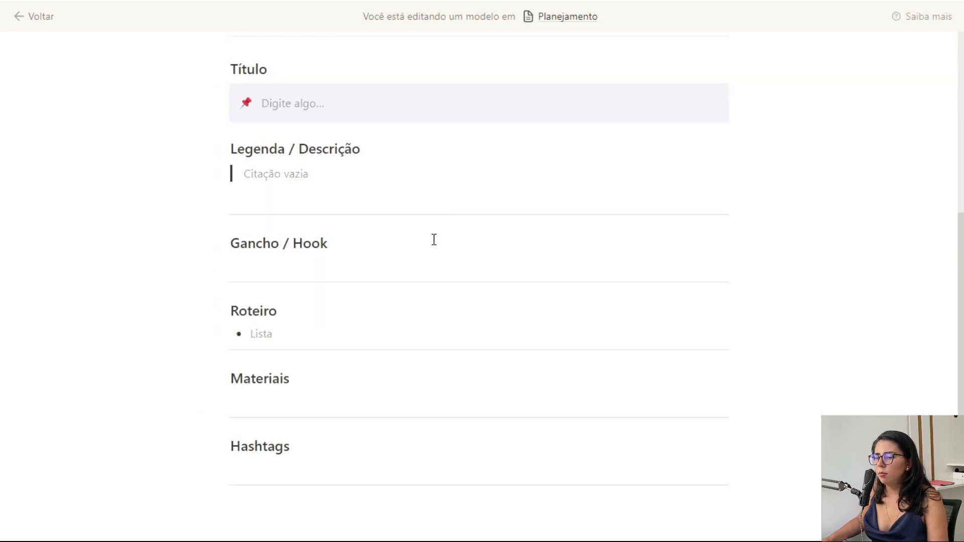
scroll(427, 201, "up", 8)
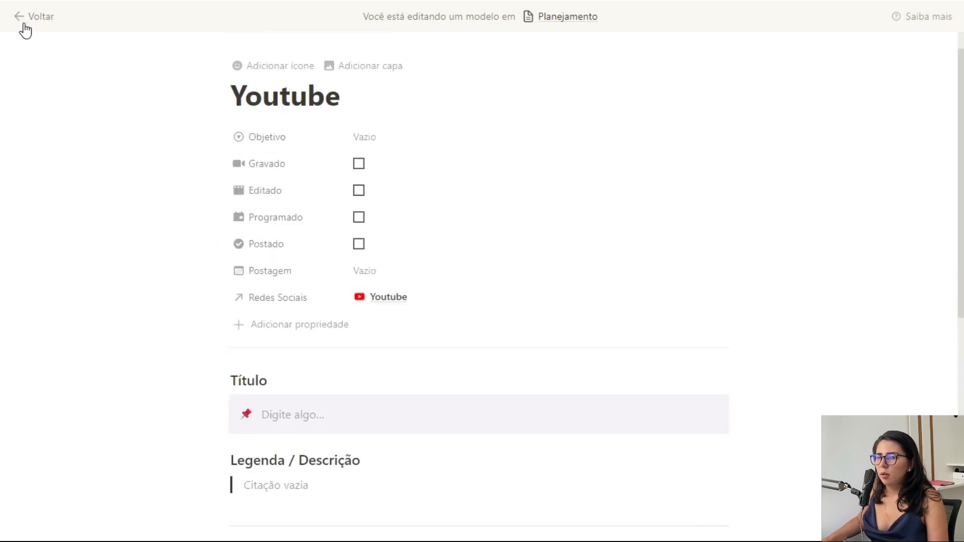
left_click(25, 20)
Step: Apply the Youtube template to the Botões no Notion page
left_click(878, 266)
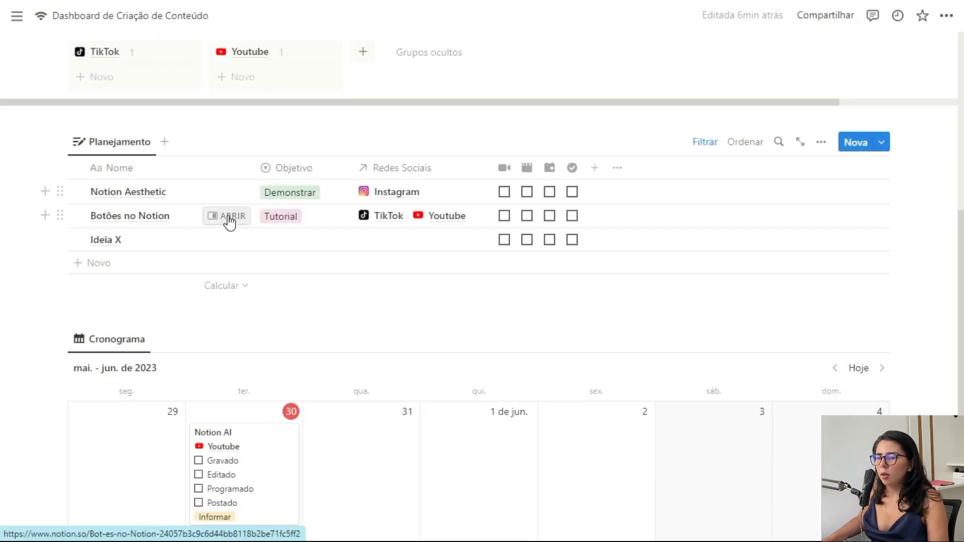
left_click(227, 216)
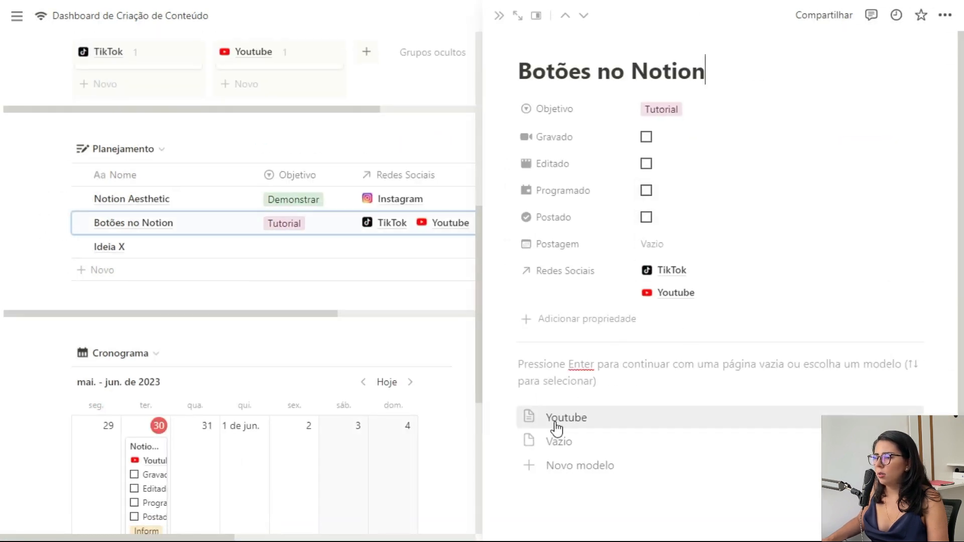
left_click(577, 419)
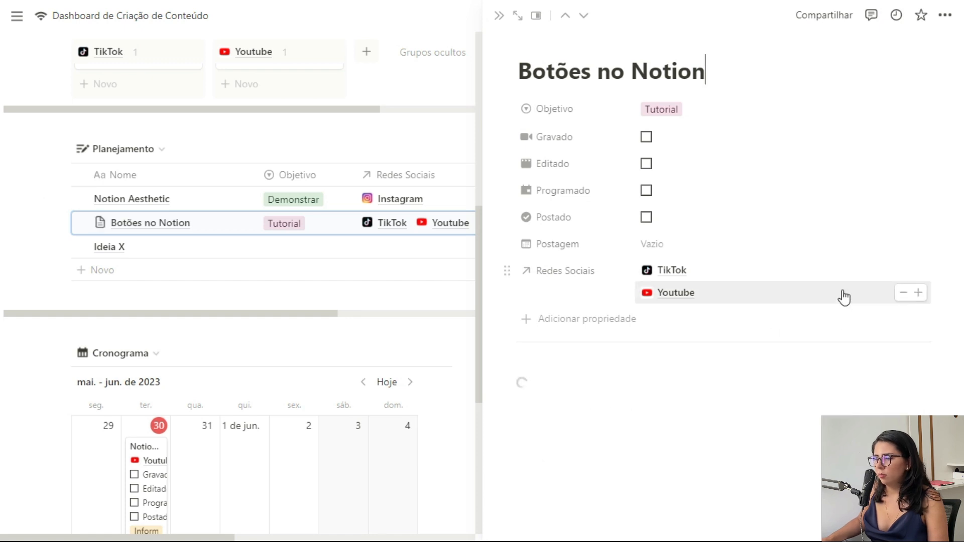
scroll(844, 296, "down", 6)
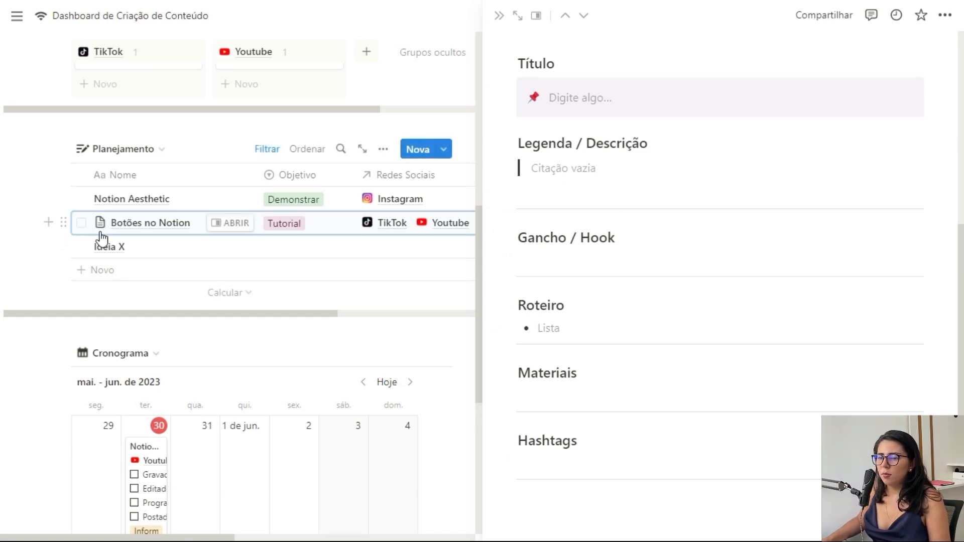
scroll(593, 269, "up", 3)
scroll(588, 236, "up", 4)
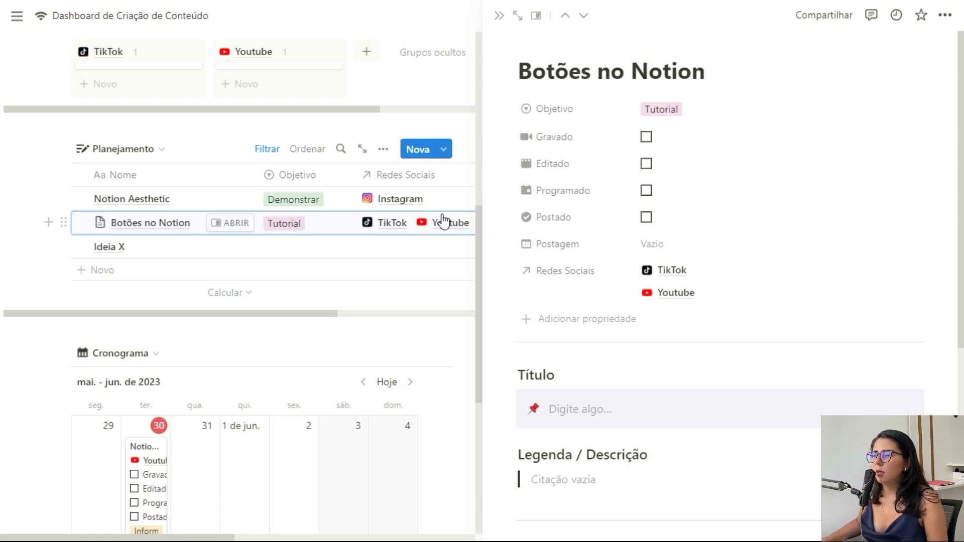
Step: Give Botões no Notion a Wi-Fi icon and open its colour choices
left_click(553, 45)
left_click(452, 100)
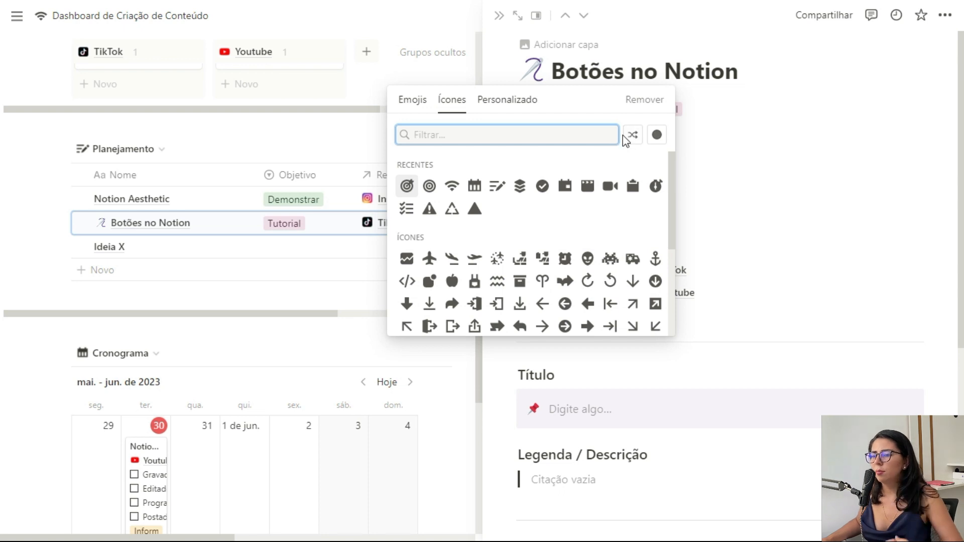
left_click(452, 185)
left_click(531, 75)
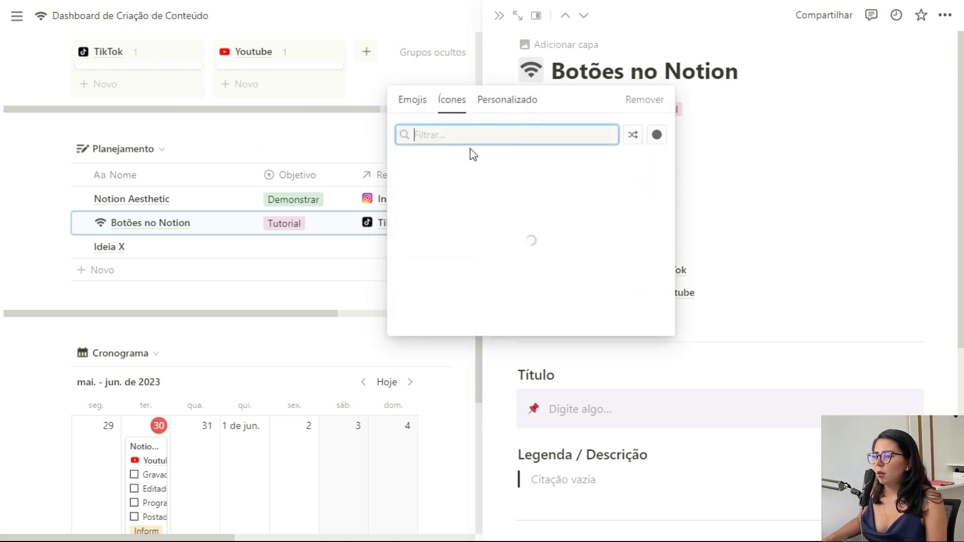
left_click(656, 134)
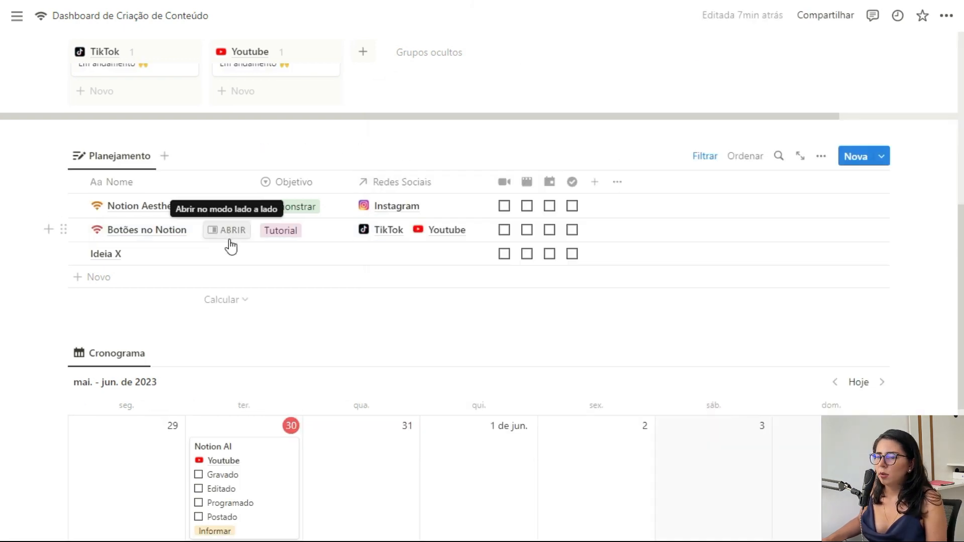
scroll(210, 226, "down", 2)
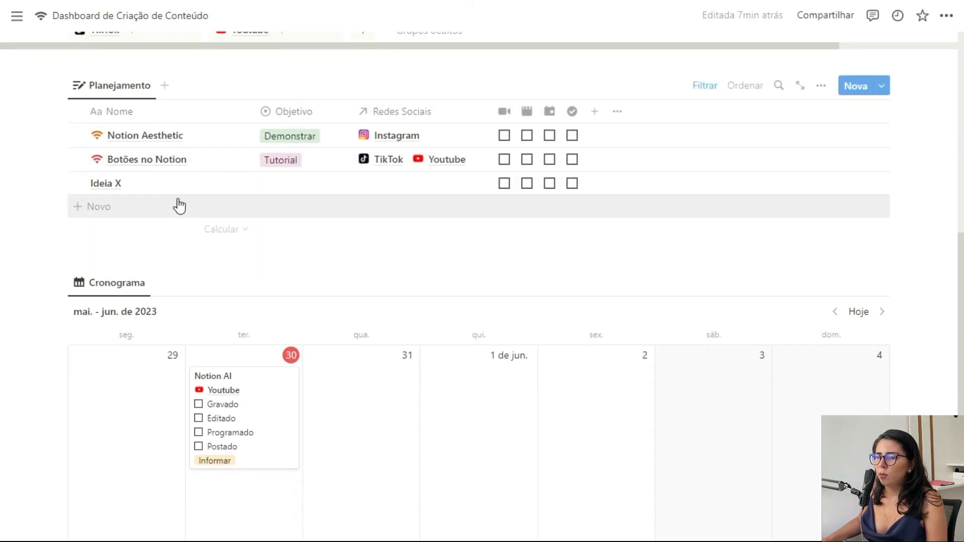
Step: Apply the Youtube template to the Notion AI calendar entry, giving it script sections and a signal icon
left_click(295, 394)
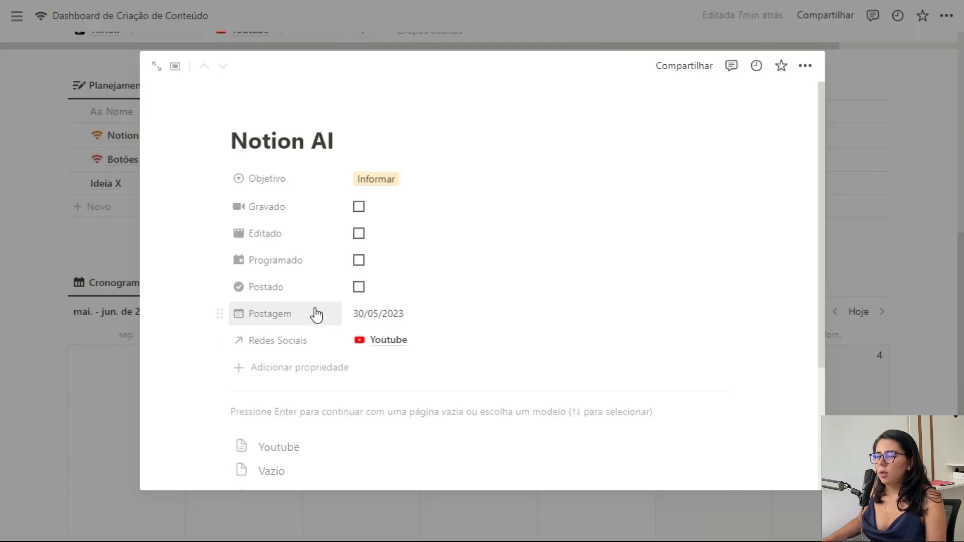
scroll(296, 341, "down", 3)
left_click(296, 309)
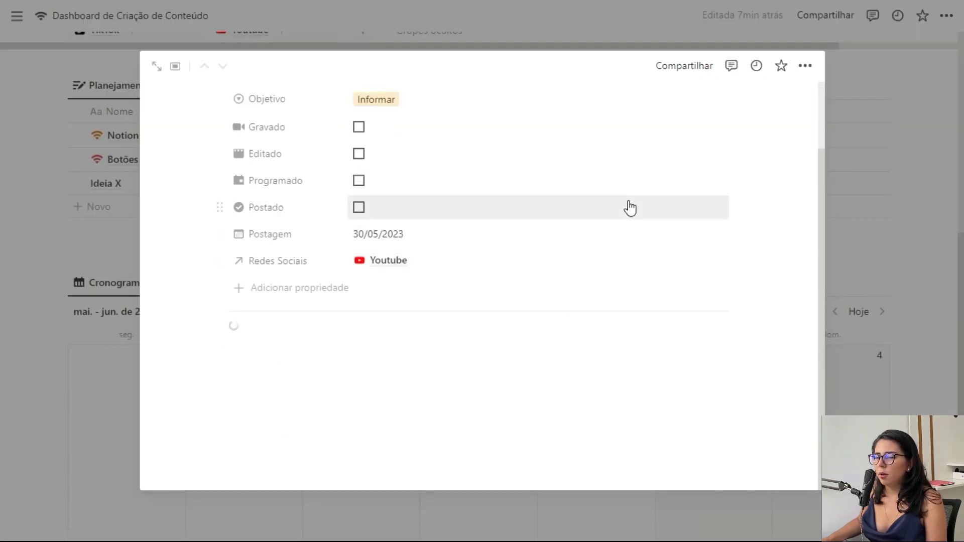
scroll(635, 231, "down", 7)
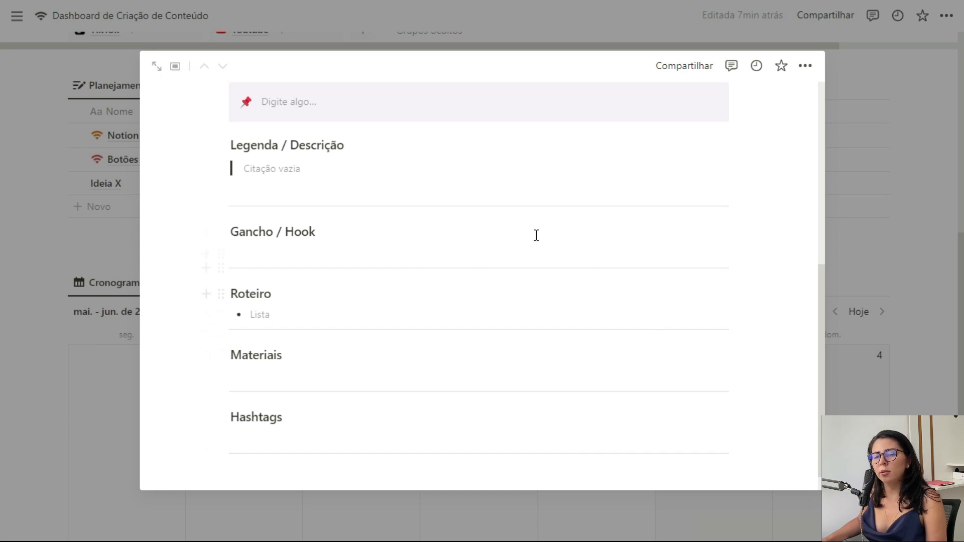
left_click(903, 321)
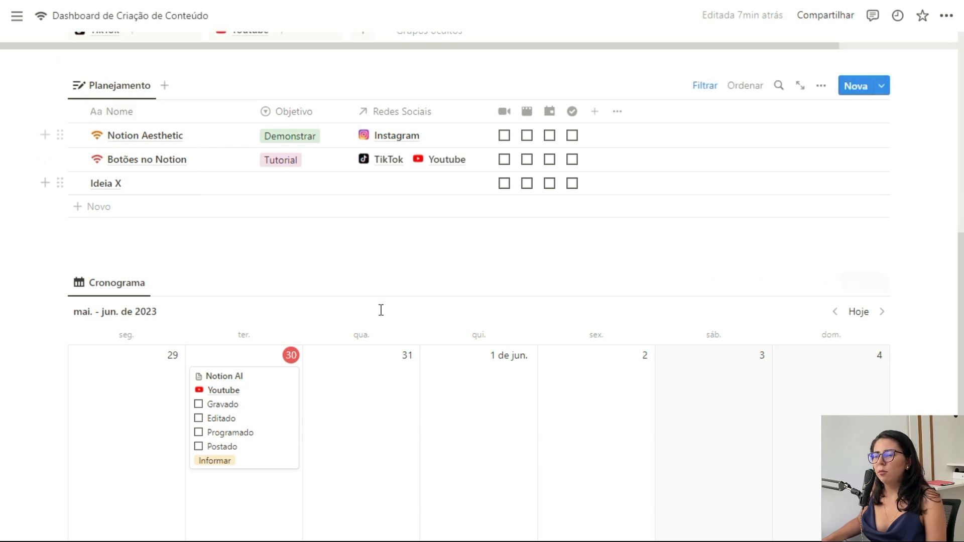
scroll(918, 324, "up", 10)
scroll(918, 324, "down", 10)
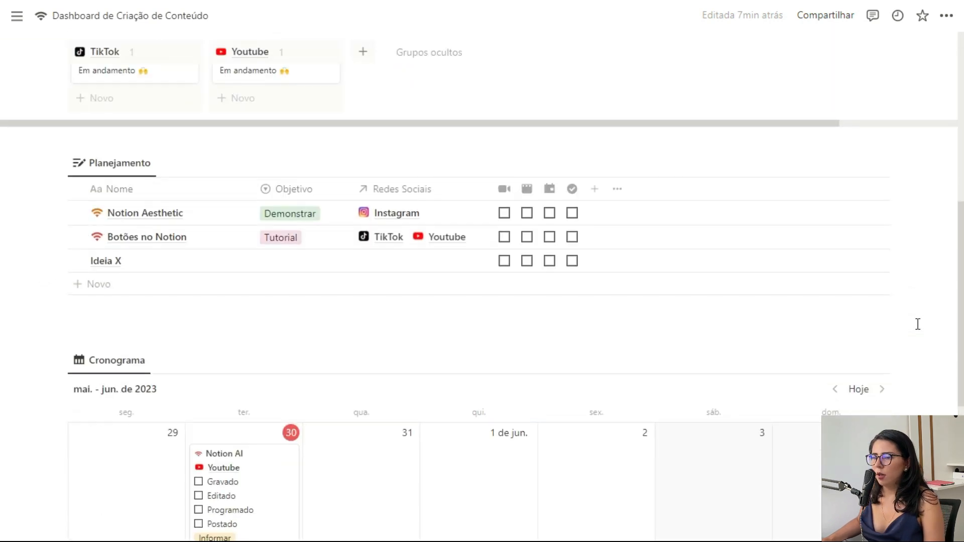
Step: Place the cursor on the empty line just beneath the Cronograma calendar
scroll(918, 324, "up", 10)
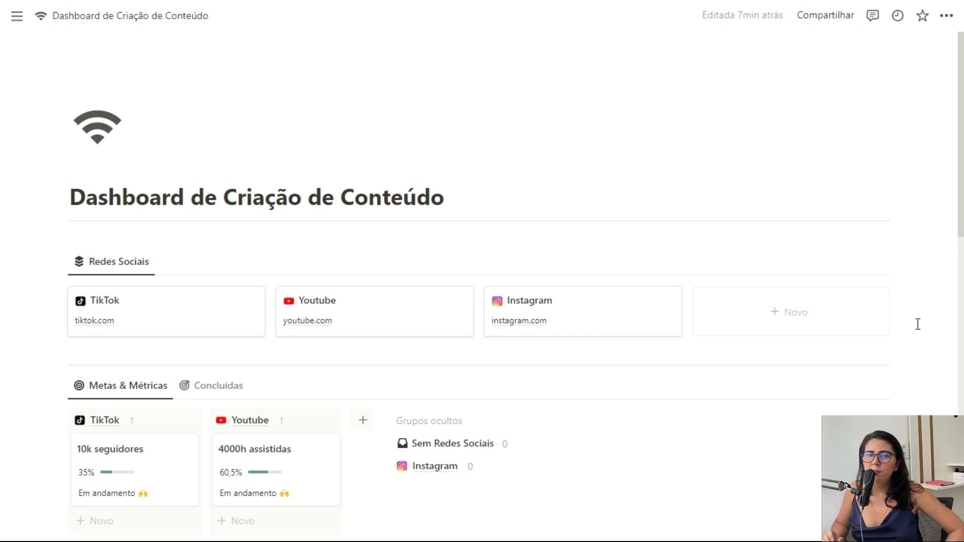
scroll(744, 220, "down", 7)
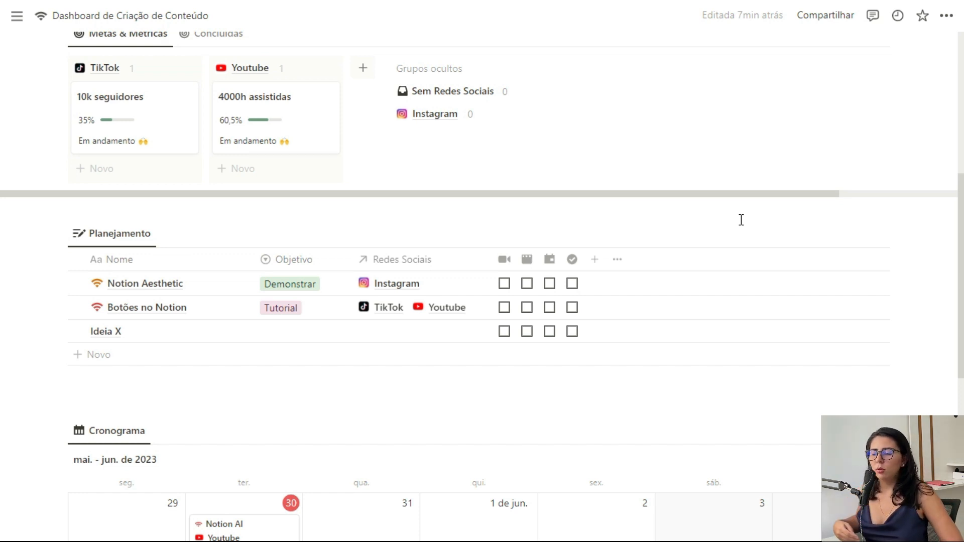
scroll(653, 211, "down", 4)
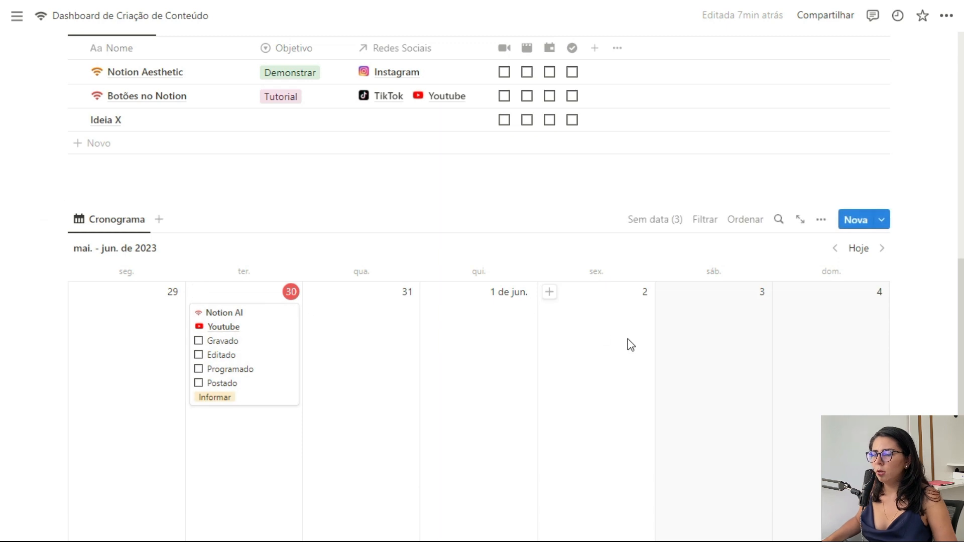
scroll(592, 352, "down", 4)
left_click(394, 407)
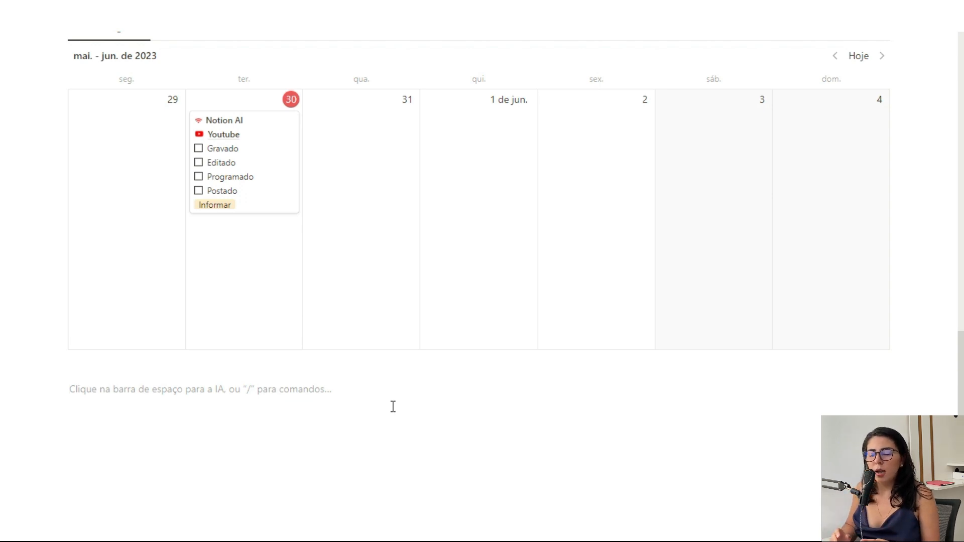
Step: Insert a table view with a new database named Conteúdo below the calendar
type("/dat")
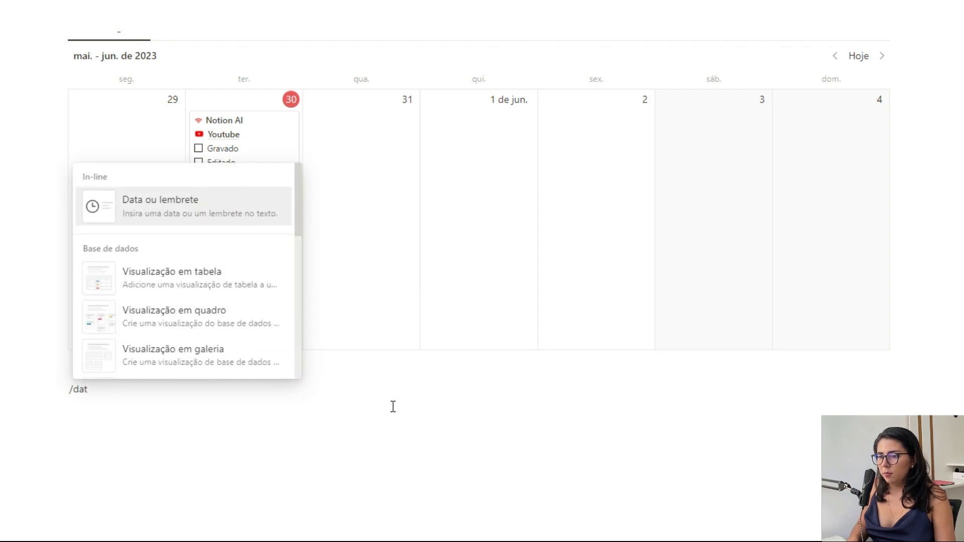
key("Down")
key("Return")
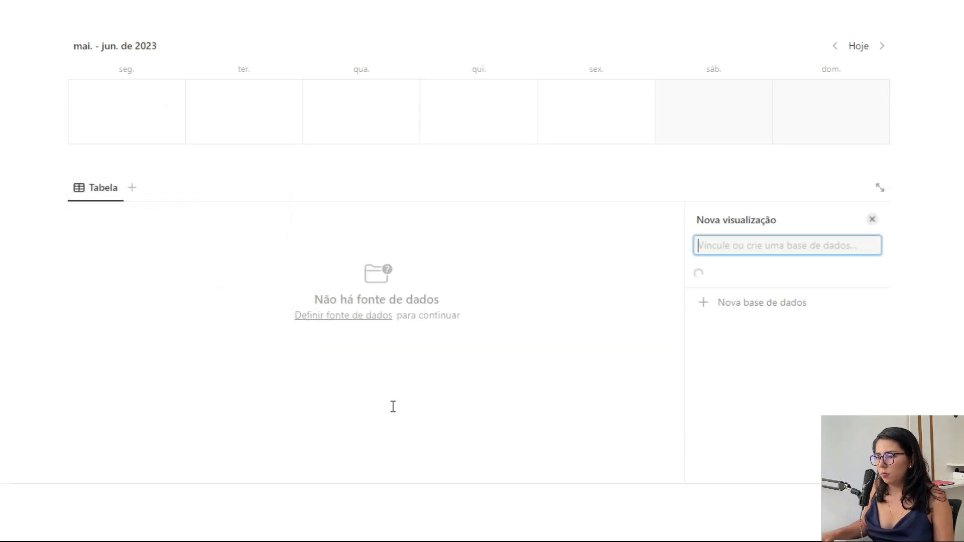
left_click(764, 459)
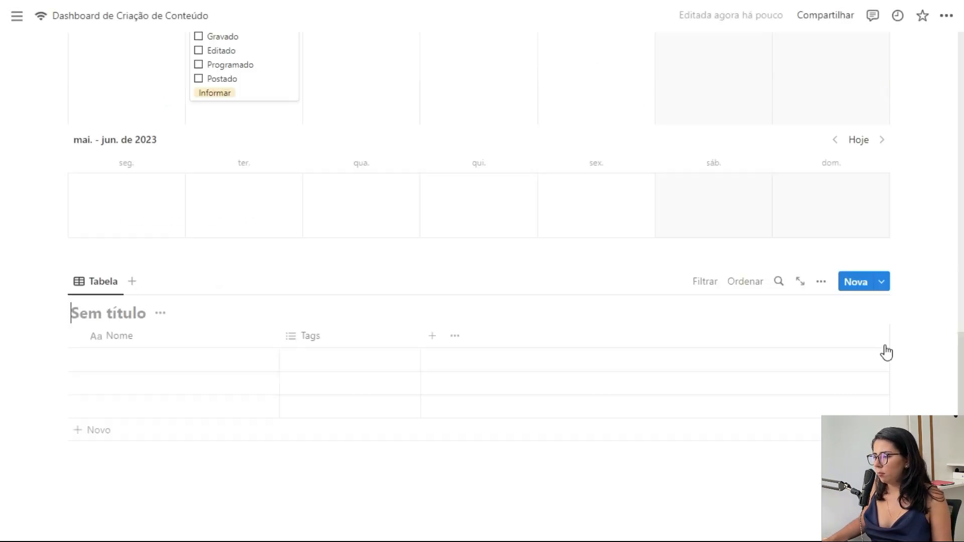
type("Conteúdo")
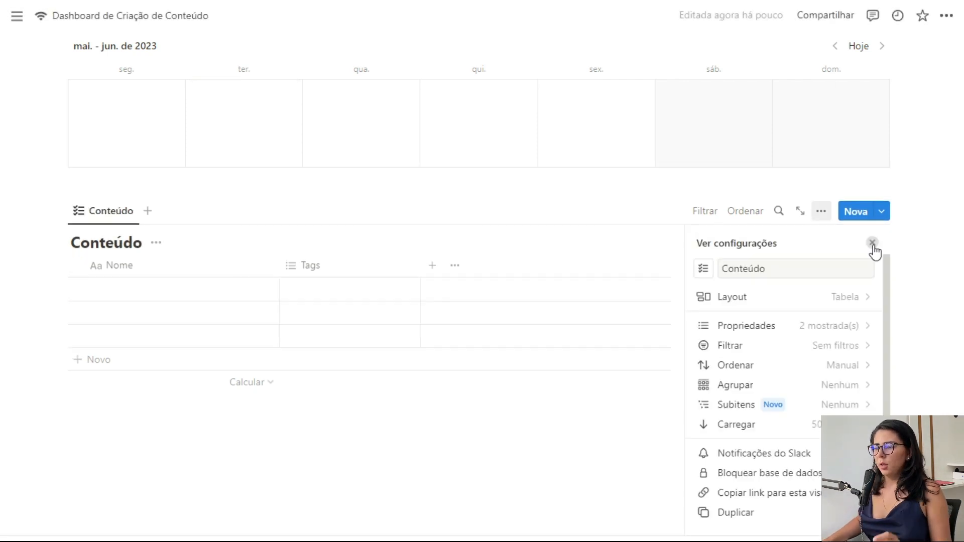
left_click(872, 245)
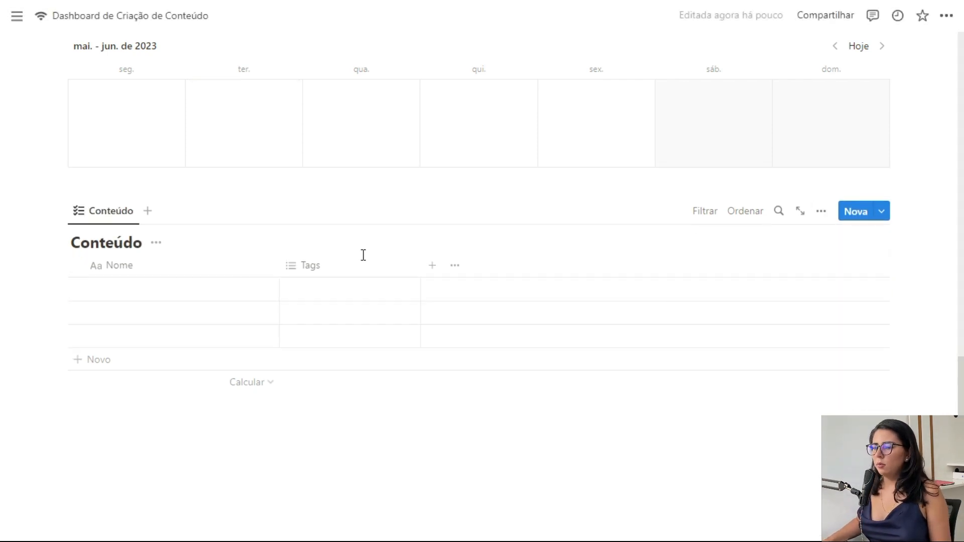
Step: Replace the Tags column with a relation property linked to Redes Sociais
left_click(320, 266)
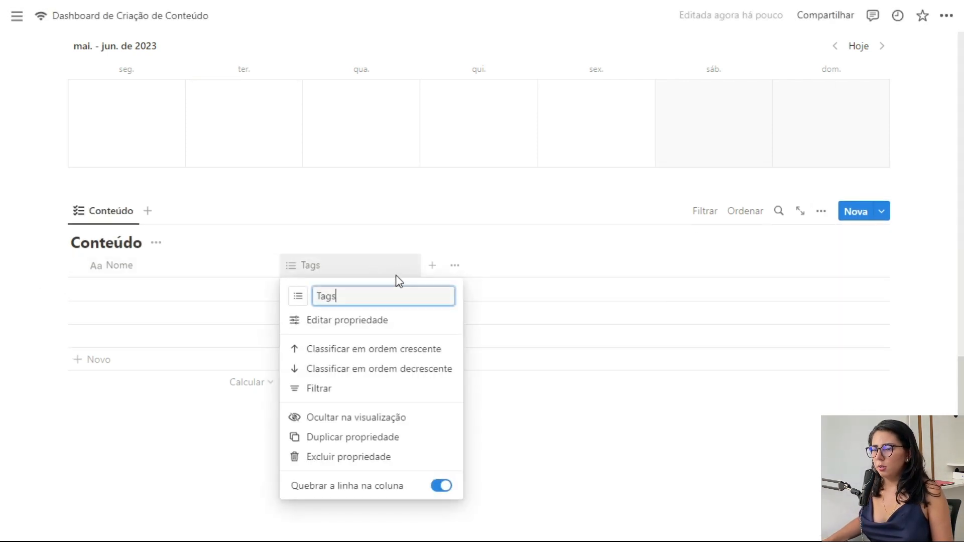
left_click(349, 458)
left_click(411, 279)
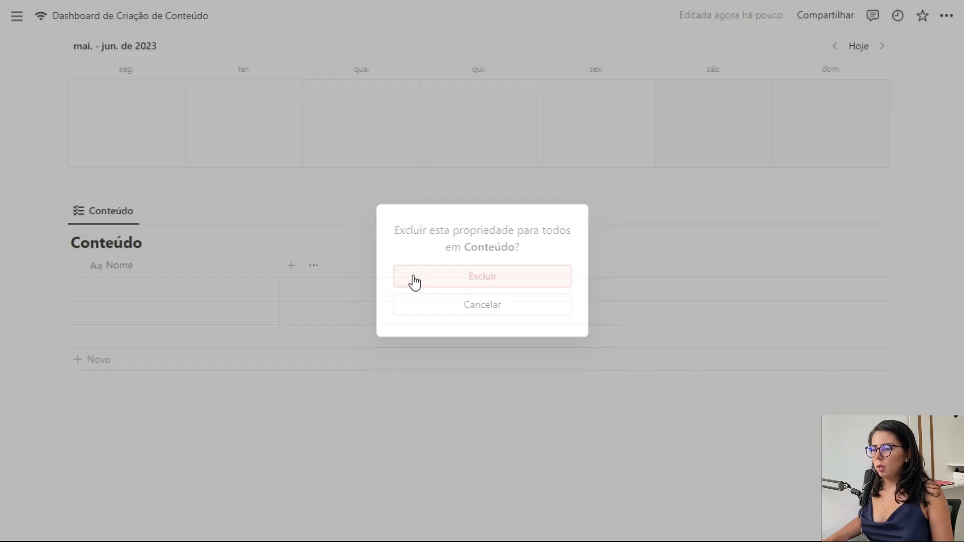
left_click(291, 266)
scroll(725, 426, "down", 5)
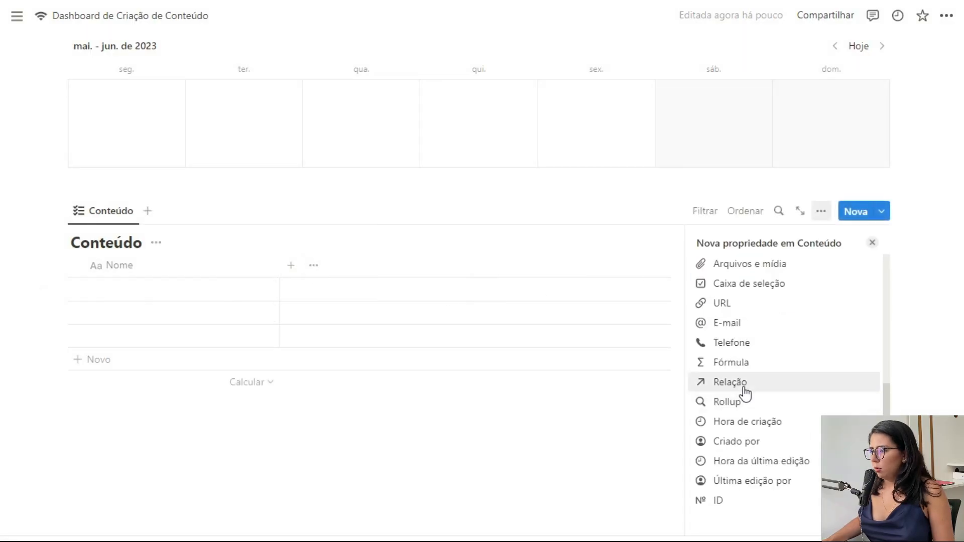
left_click(739, 382)
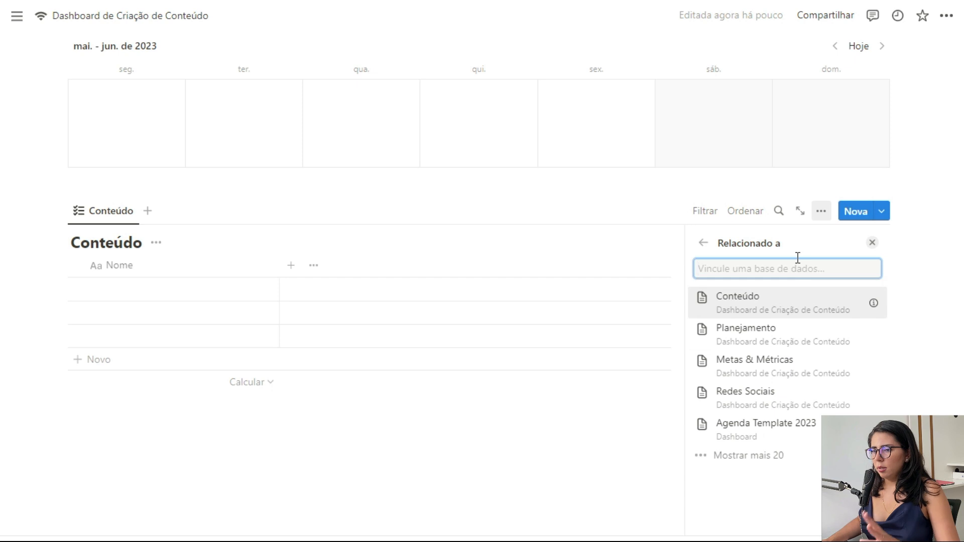
left_click(765, 391)
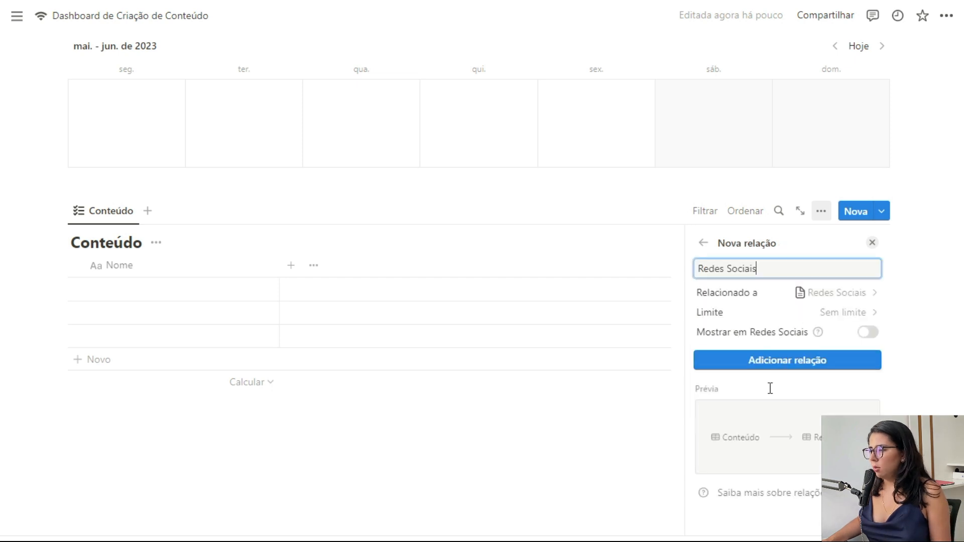
left_click(745, 449)
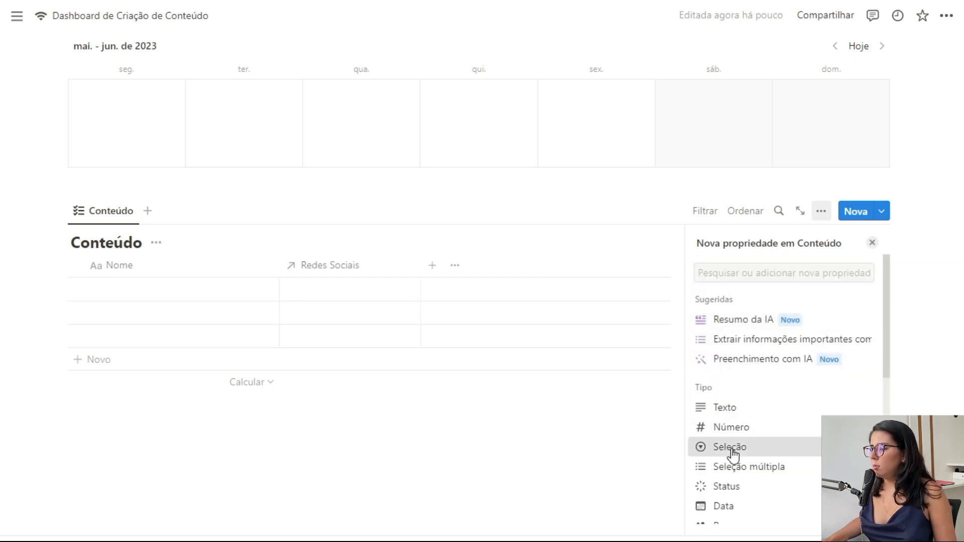
Step: Name the new select column Dia and give it a SEG option
type("Dia")
left_click(788, 348)
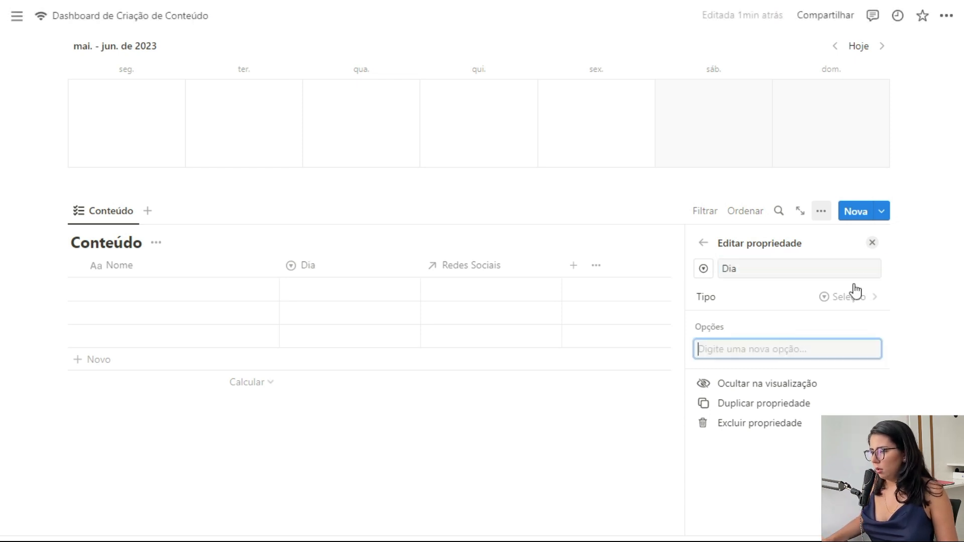
key("Caps_Lock")
type("SEG")
key("Return")
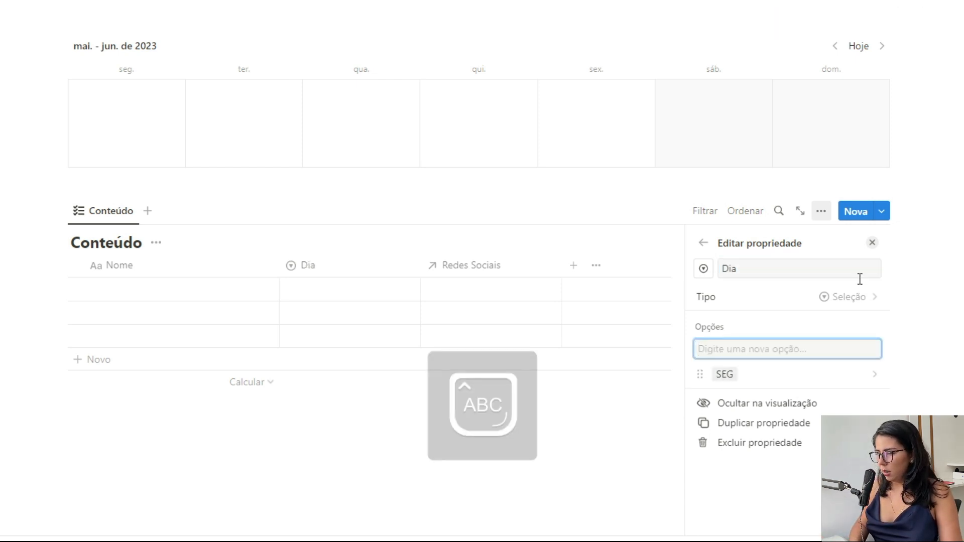
key("Escape")
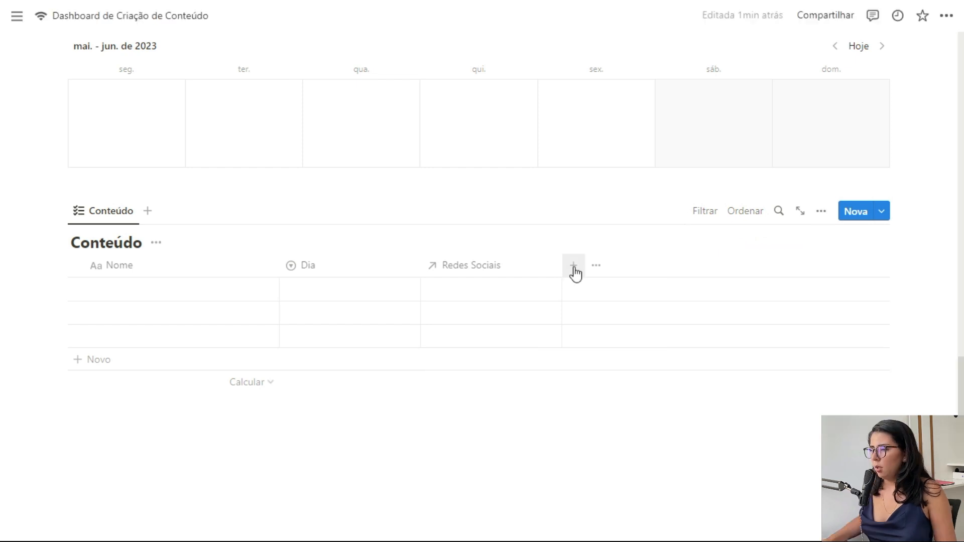
Step: Add a Horário select column and begin entering its first time option
left_click(576, 273)
left_click(752, 447)
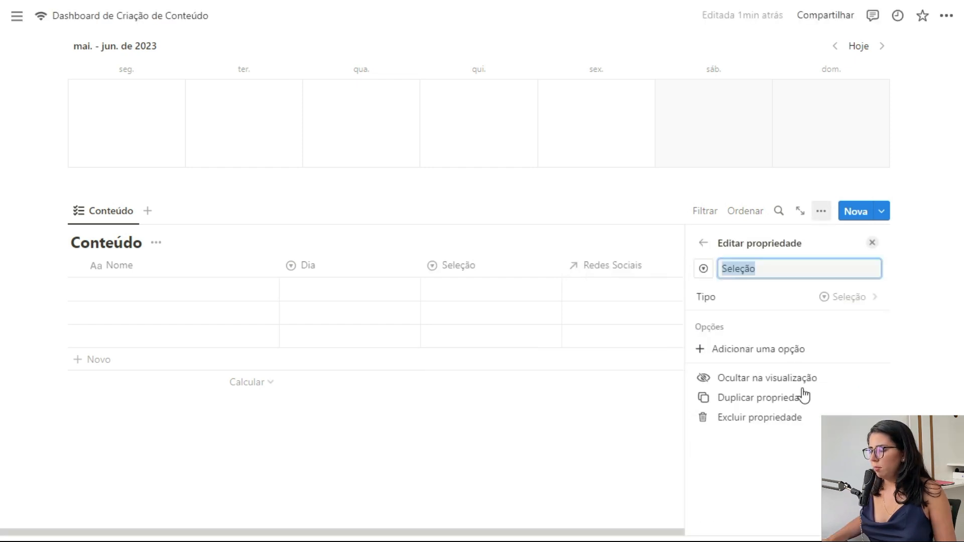
type("hO")
key("BackSpace")
key("BackSpace")
key("Caps_Lock")
type("Horá")
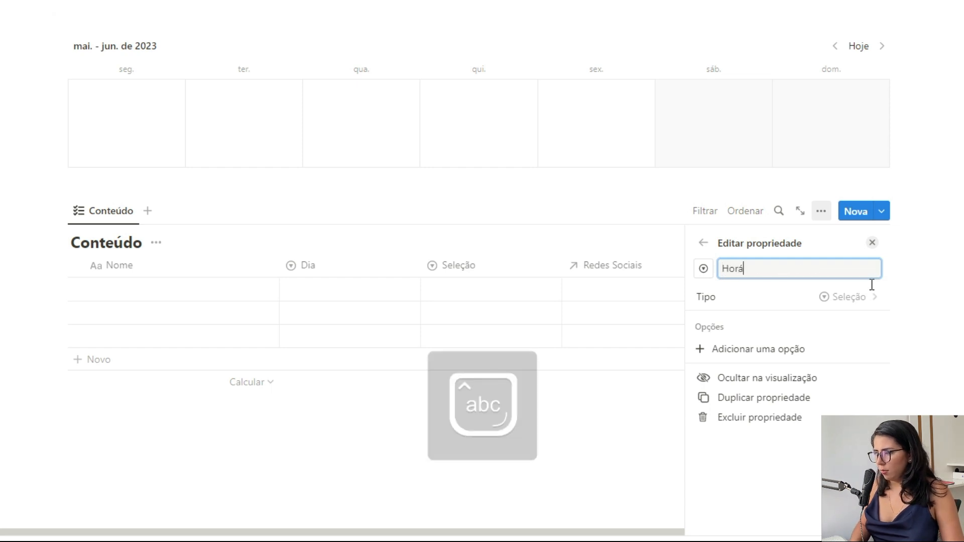
type("rio")
left_click(786, 351)
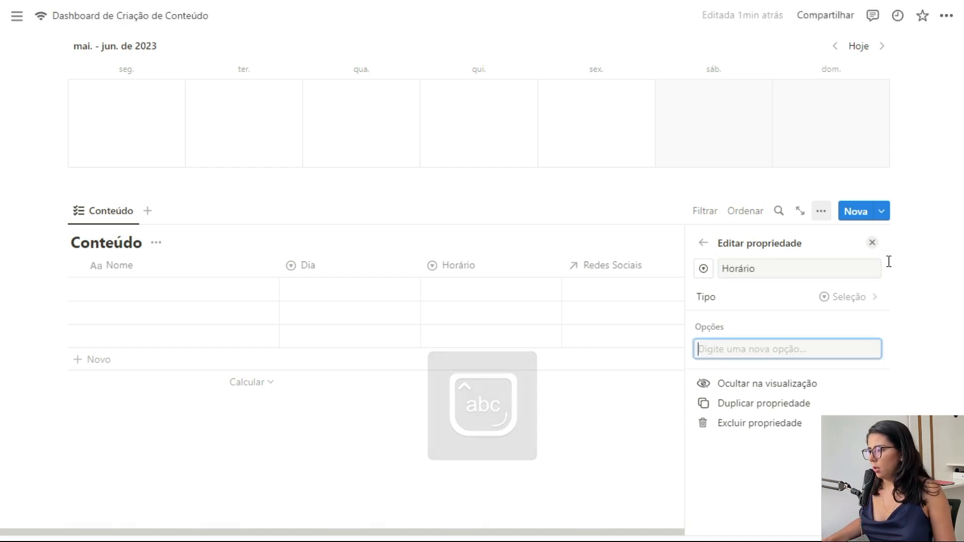
type("1")
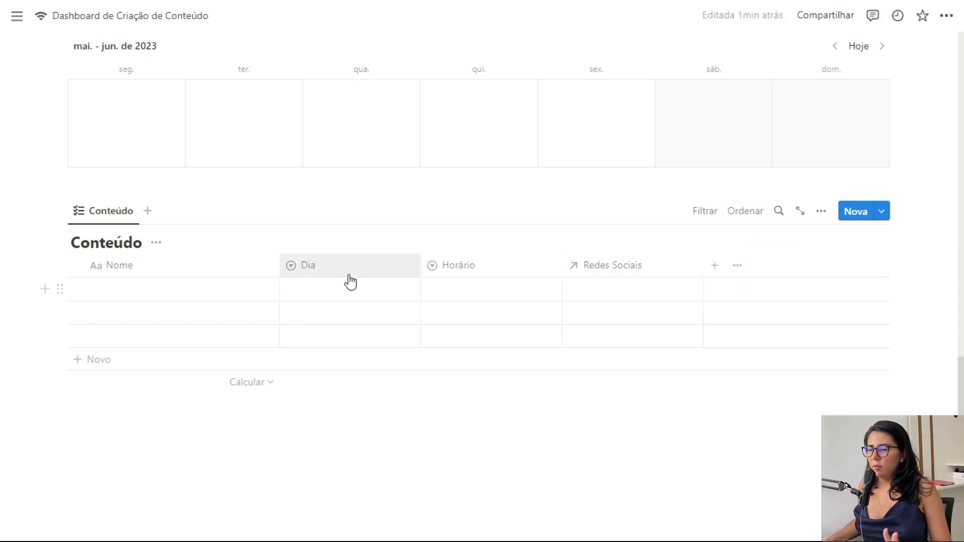
Step: Switch the Conteúdo view to a board layout grouped by Dia
left_click(97, 215)
left_click(128, 264)
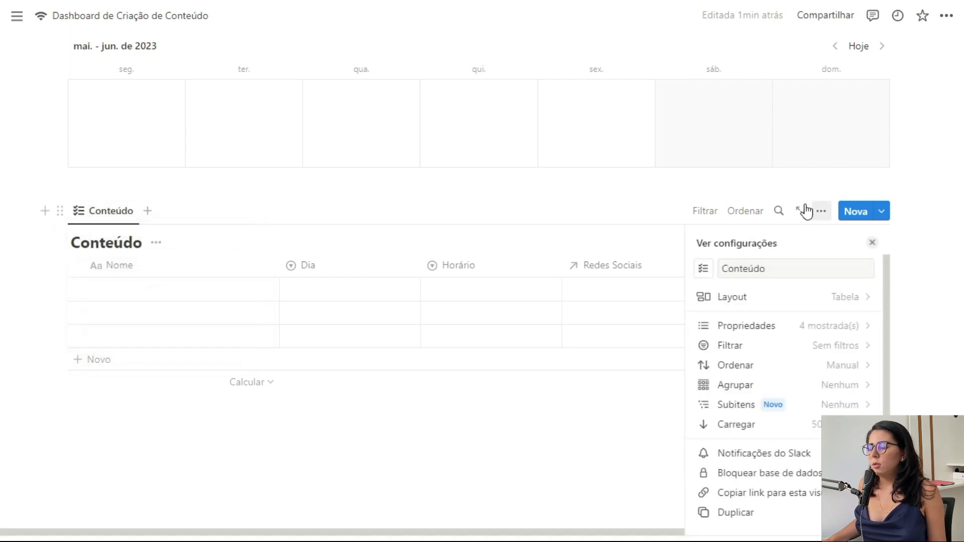
left_click(794, 297)
left_click(794, 284)
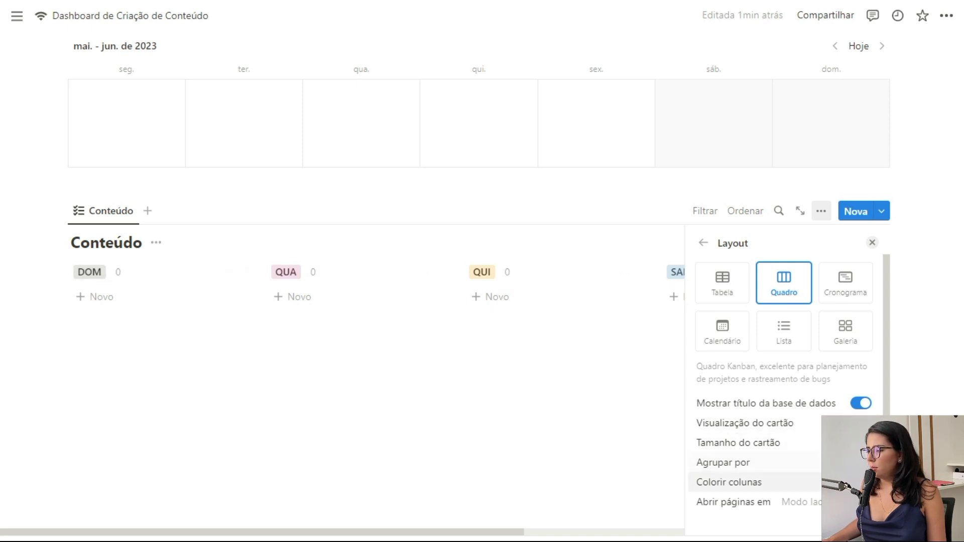
left_click(838, 463)
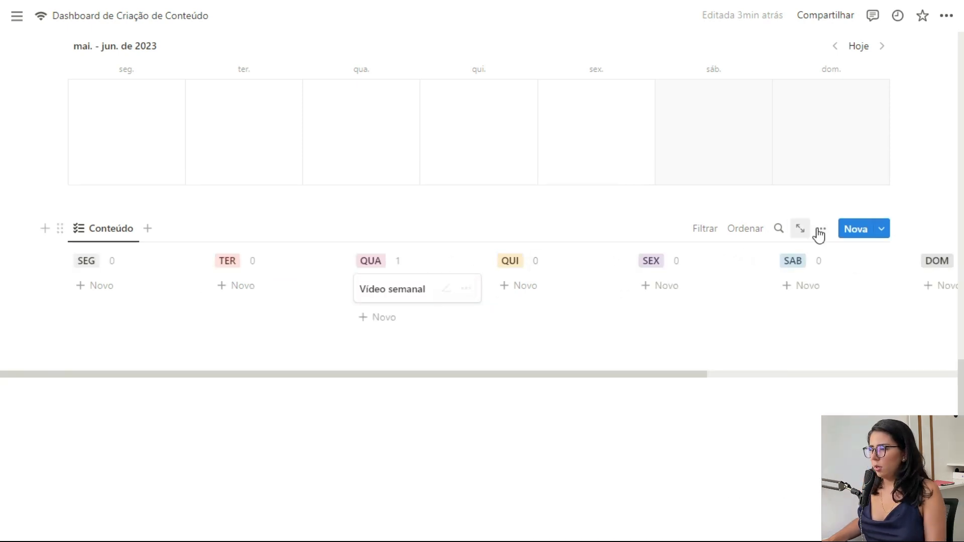
Step: Show Horário on cards, sub-group by Redes Sociais hiding empty groups, and start a new entry
left_click(821, 230)
left_click(829, 343)
left_click(851, 403)
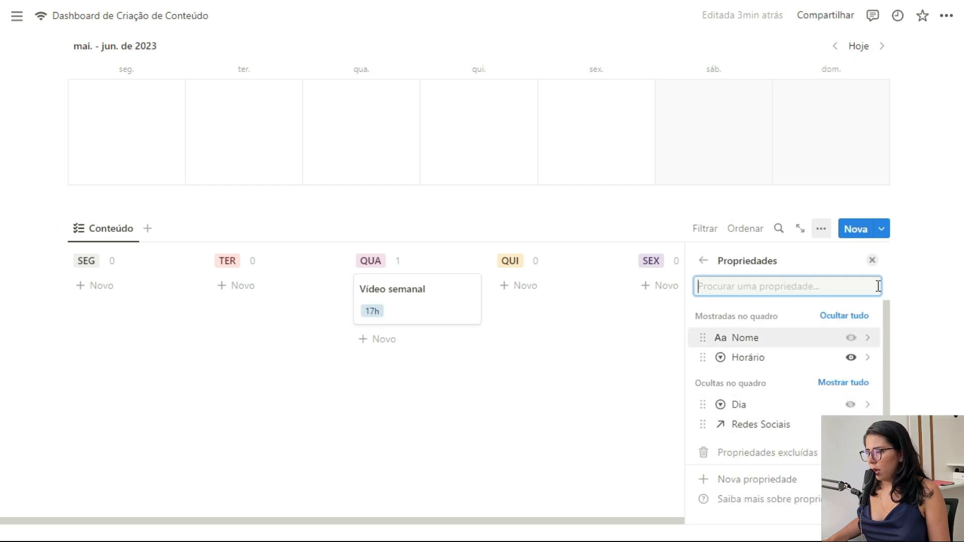
left_click(873, 262)
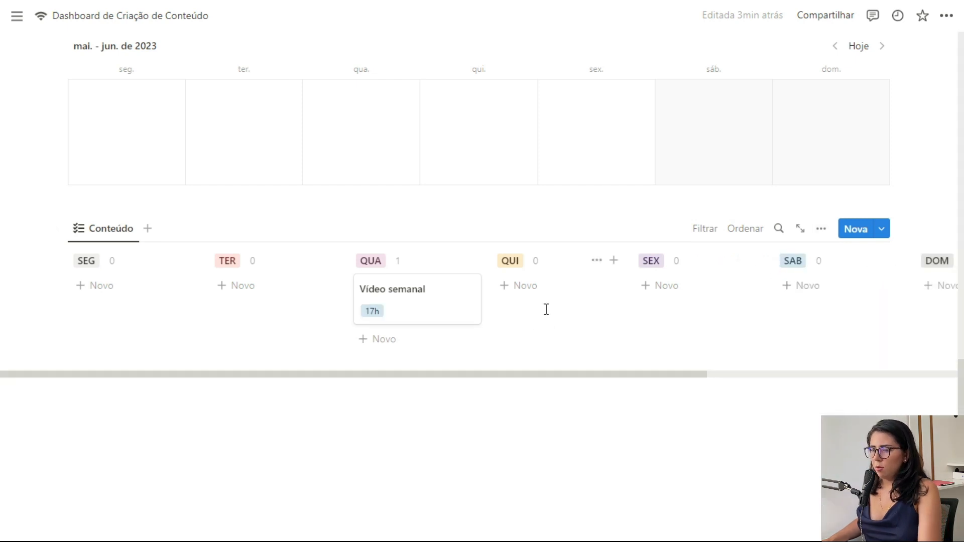
left_click(822, 230)
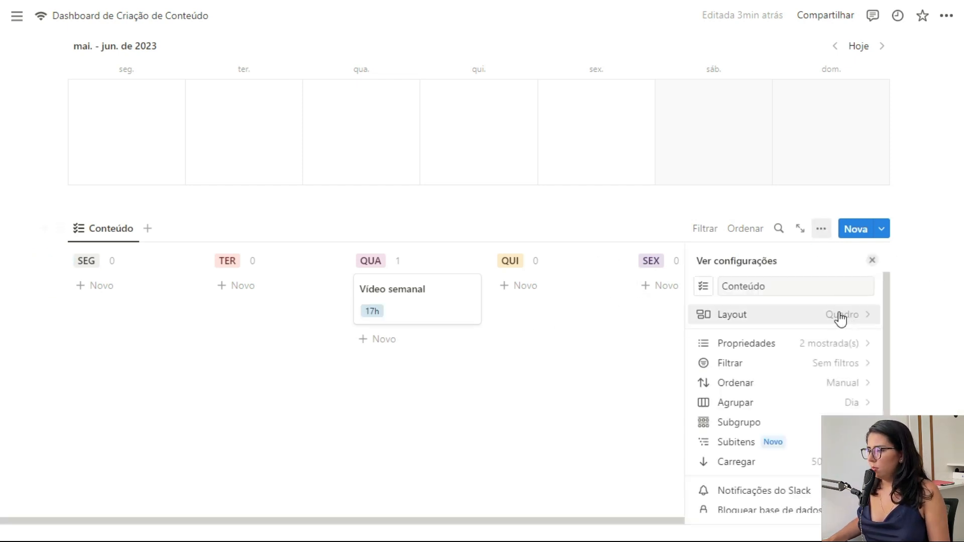
left_click(800, 424)
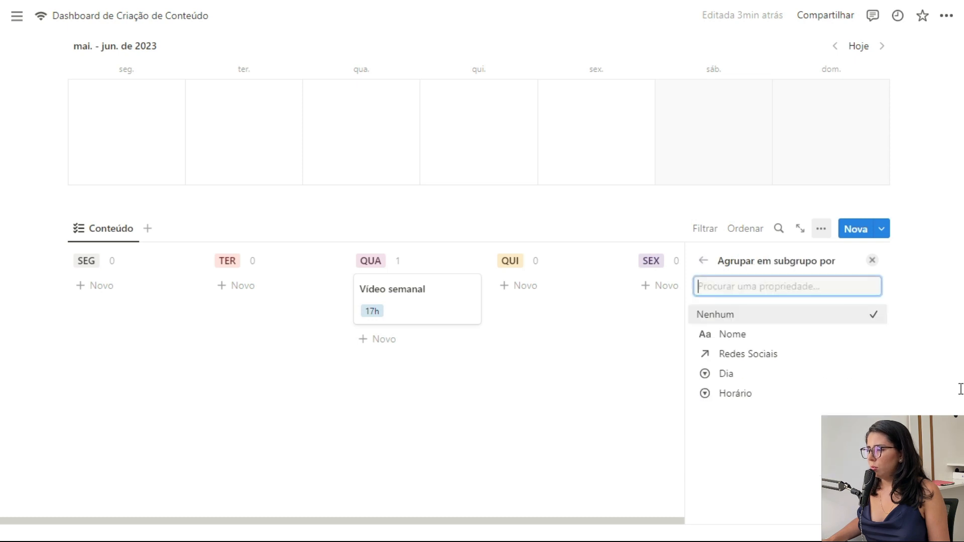
left_click(733, 357)
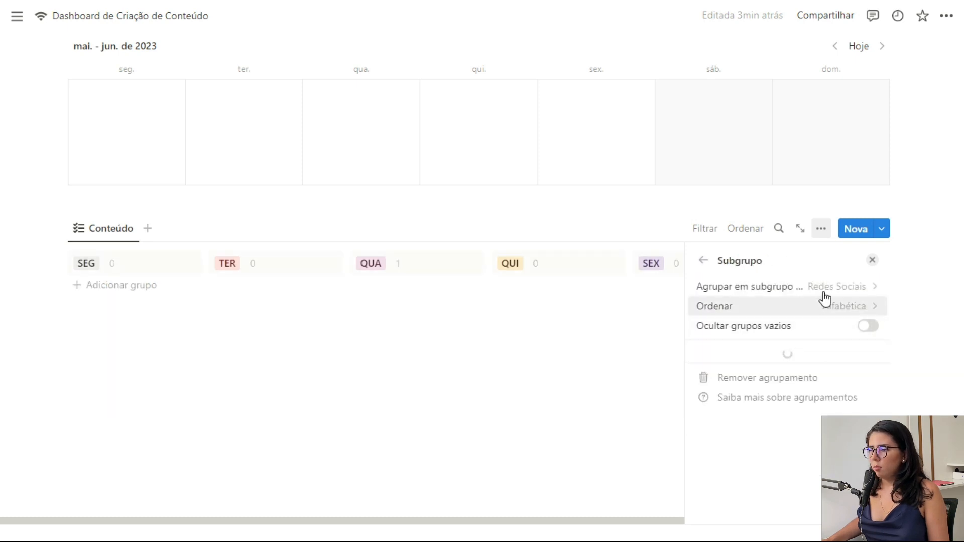
left_click(872, 328)
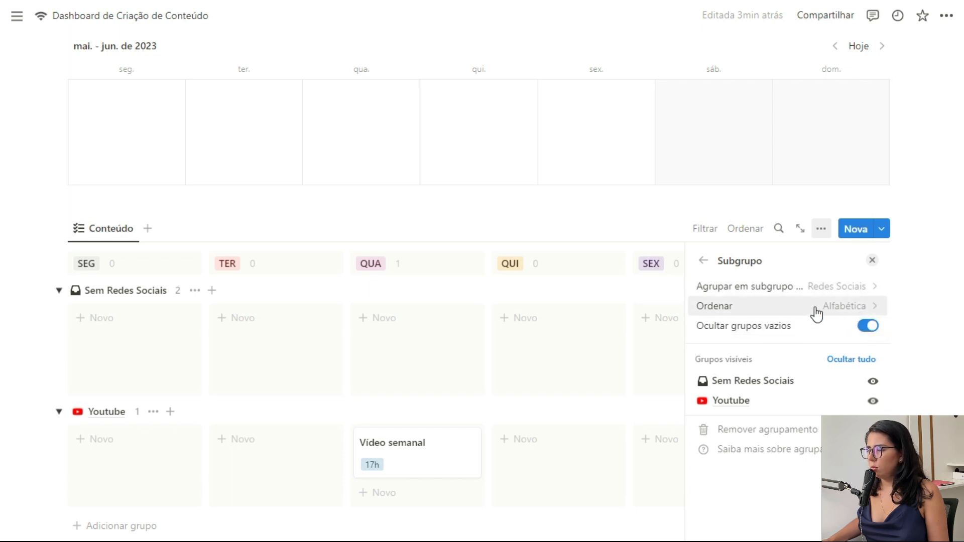
left_click(873, 263)
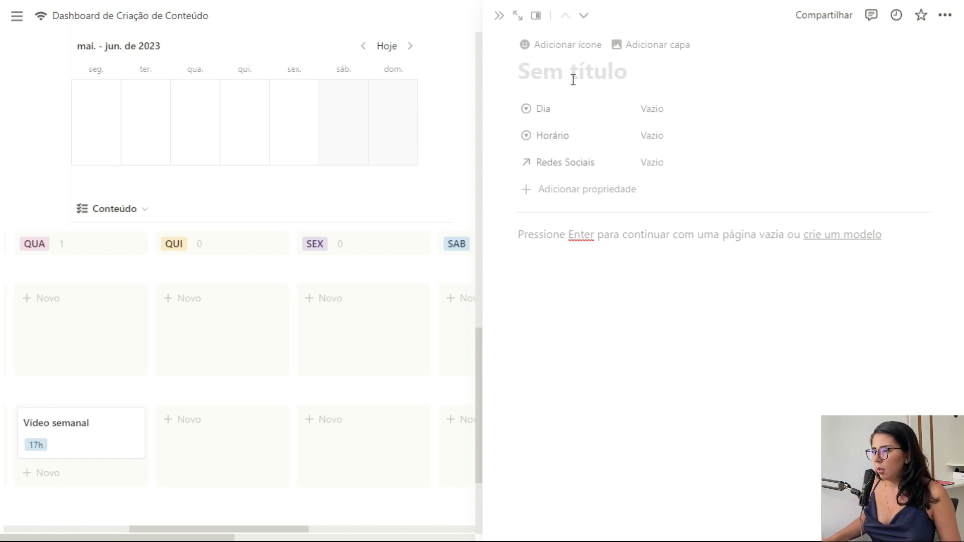
Step: Title the new card 'Dica de planejamento' with Dia SEG, Redes Sociais TikTok and Horário 7h
type("Dica de planejamento")
left_click(652, 108)
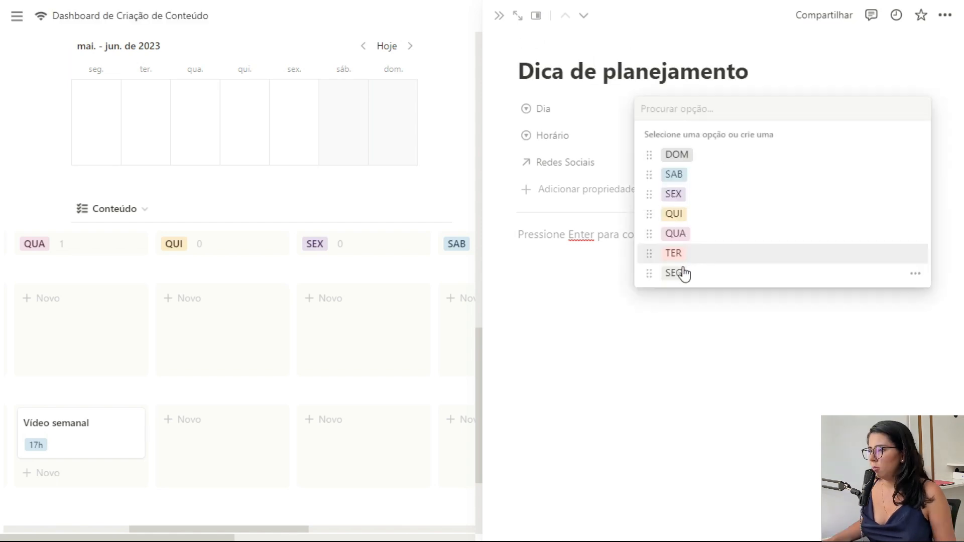
left_click(680, 274)
left_click(675, 163)
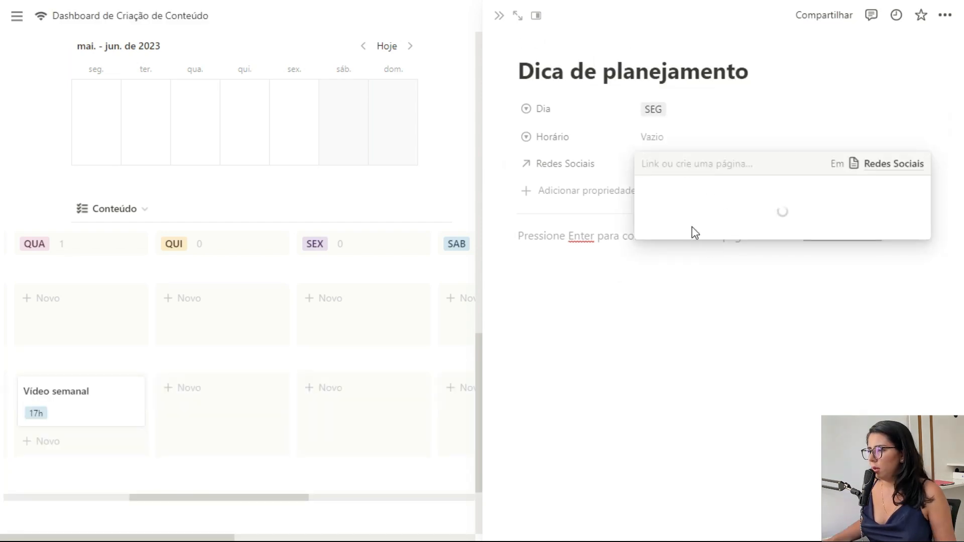
left_click(854, 238)
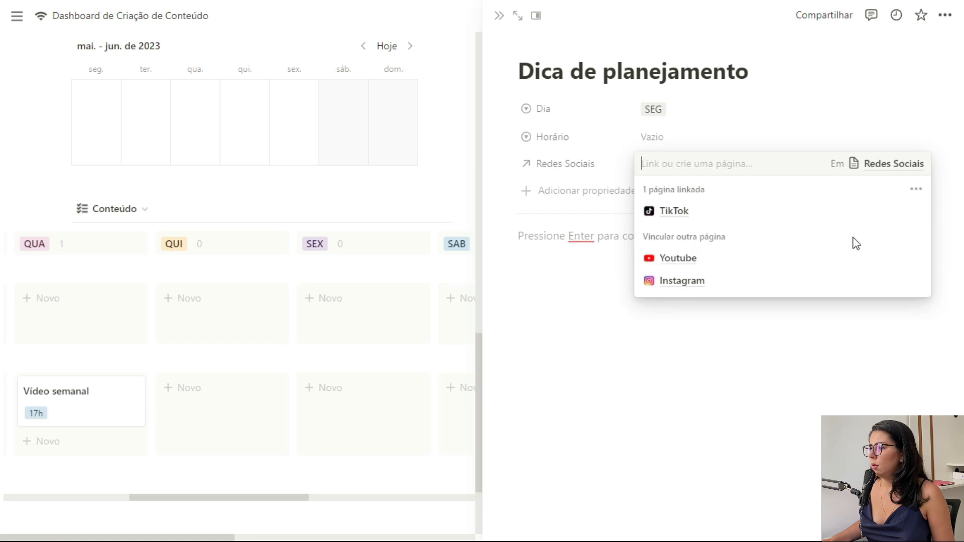
left_click(591, 195)
left_click(663, 144)
type("7h")
key("Return")
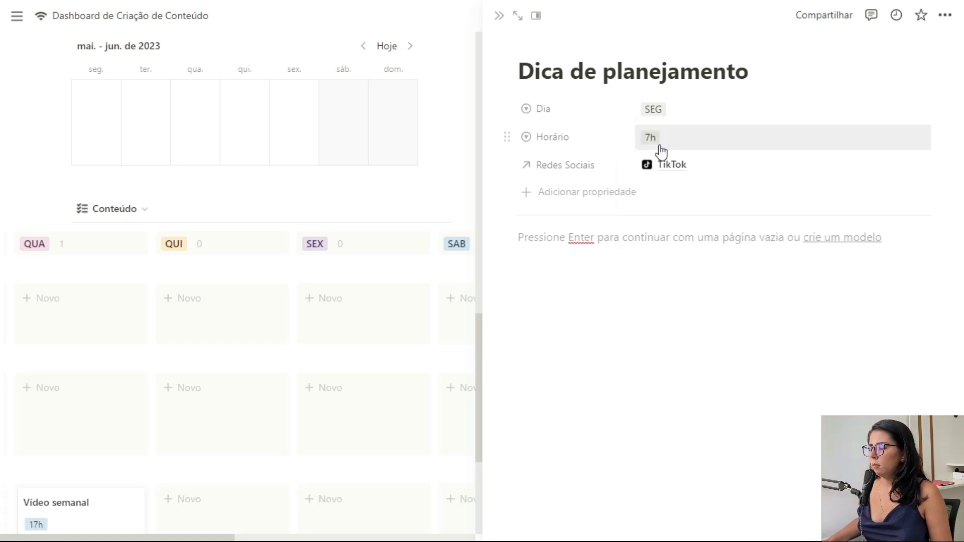
left_click(499, 16)
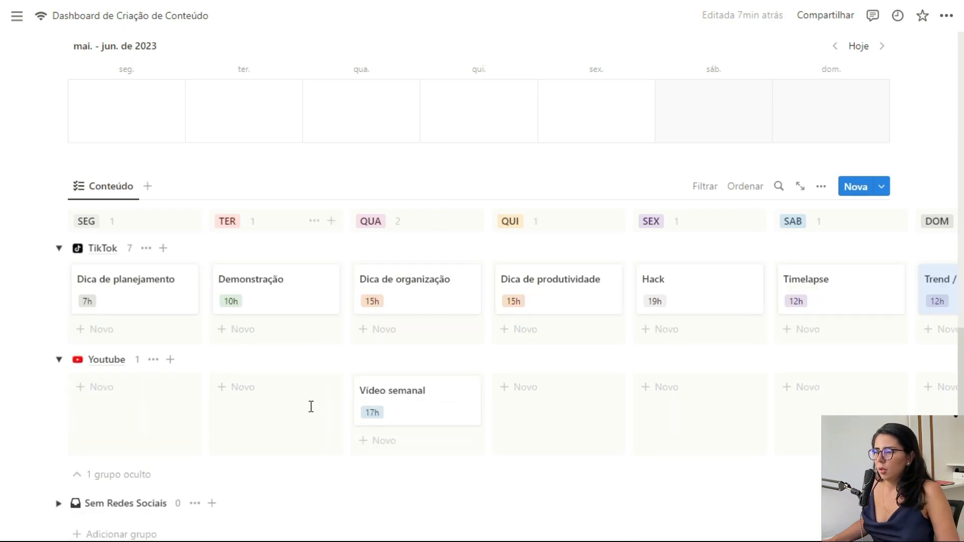
Step: Collapse the TikTok and Youtube groups, then re-expand only TikTok
scroll(311, 407, "down", 5)
scroll(321, 396, "up", 3)
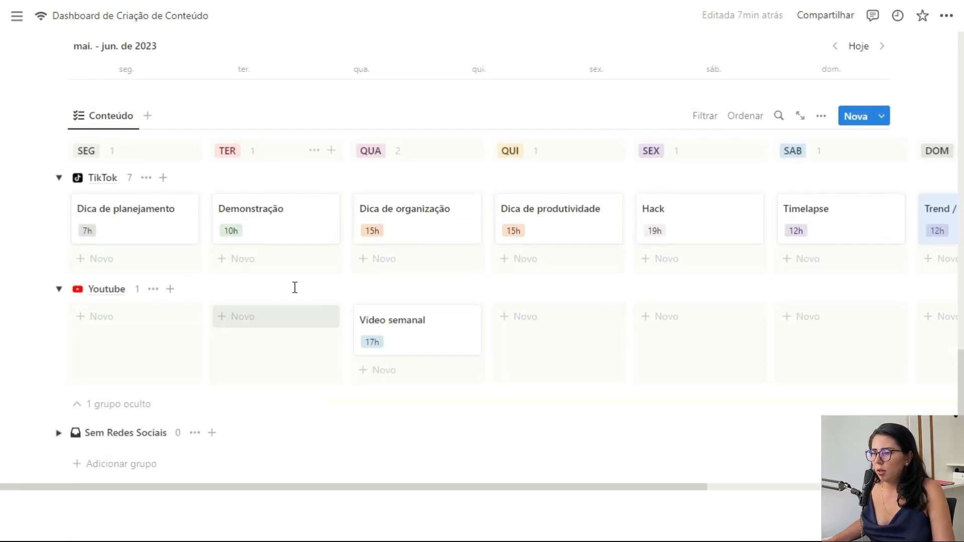
left_click(59, 178)
left_click(59, 206)
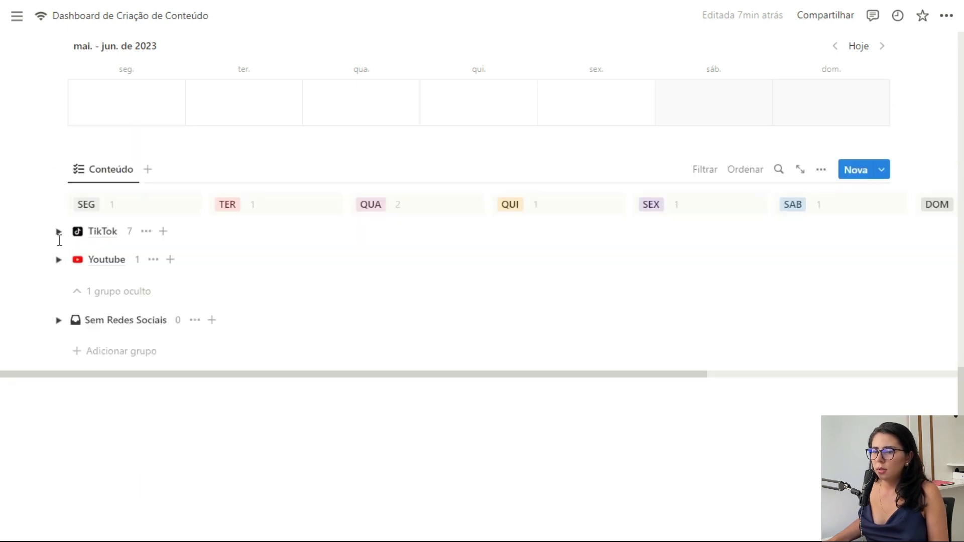
left_click(58, 231)
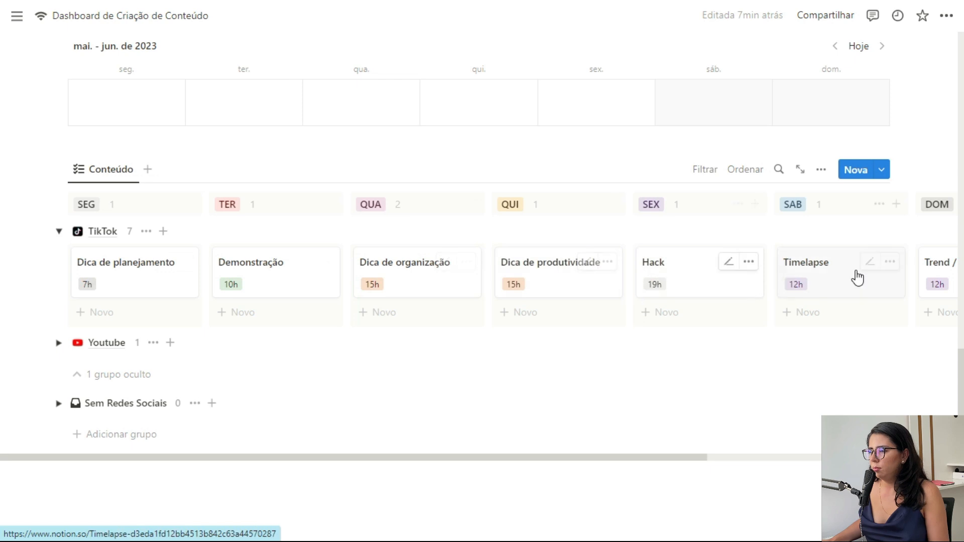
Step: Check the Demonstração card's Horário, leaving it at 10h
scroll(855, 267, "right", 6)
scroll(547, 308, "left", 6)
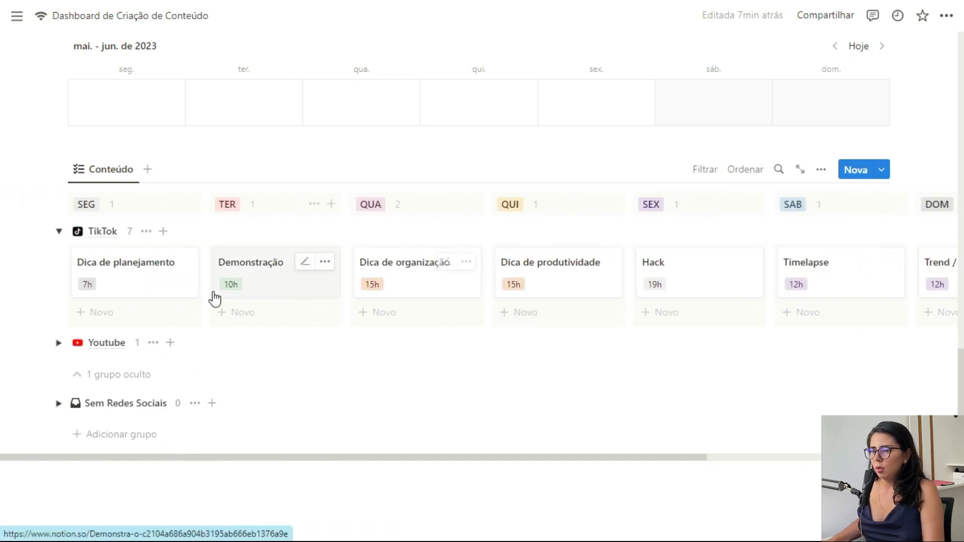
left_click(306, 263)
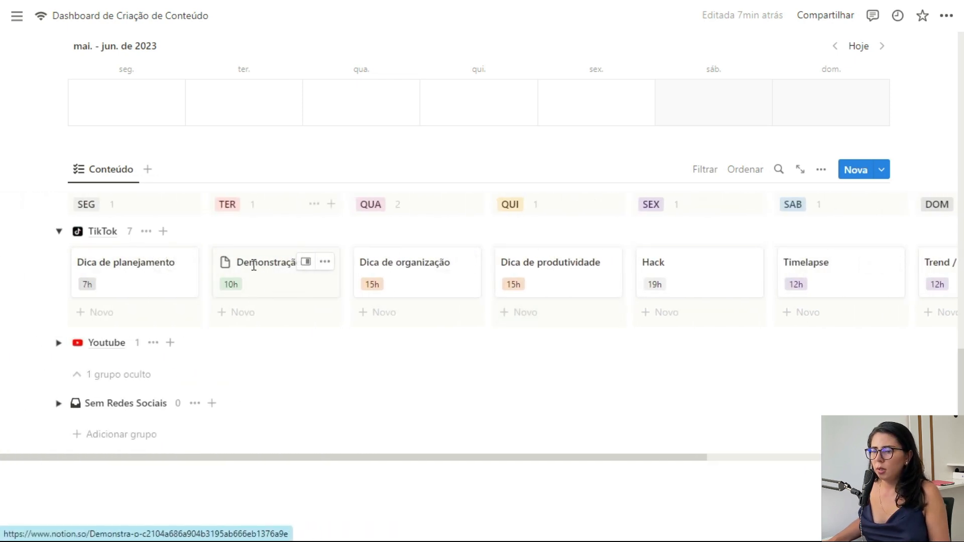
double_click(253, 265)
left_click(231, 285)
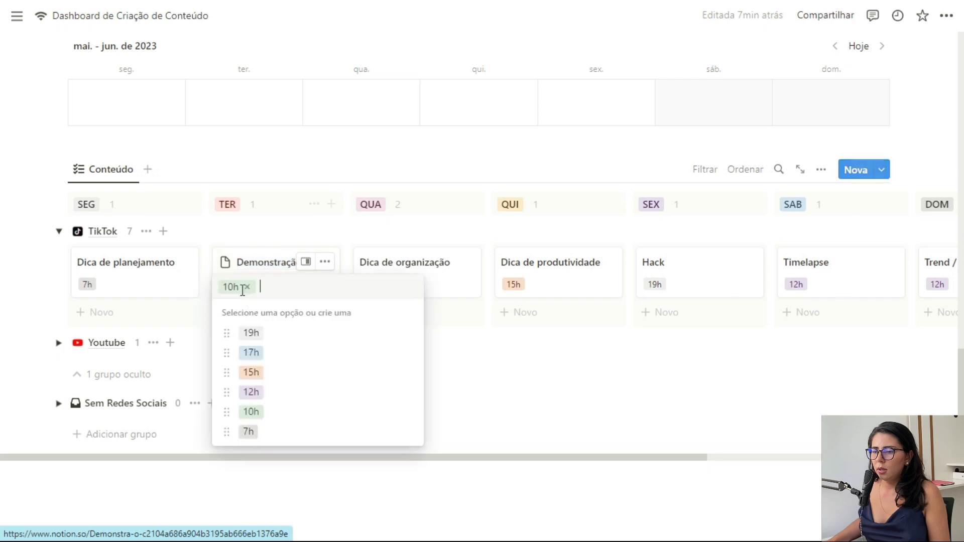
left_click(265, 262)
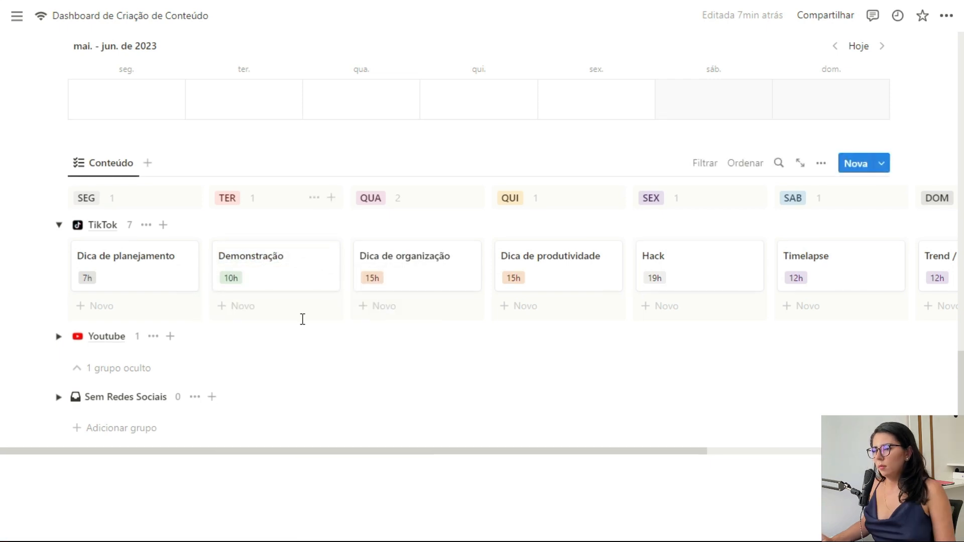
scroll(129, 259, "up", 15)
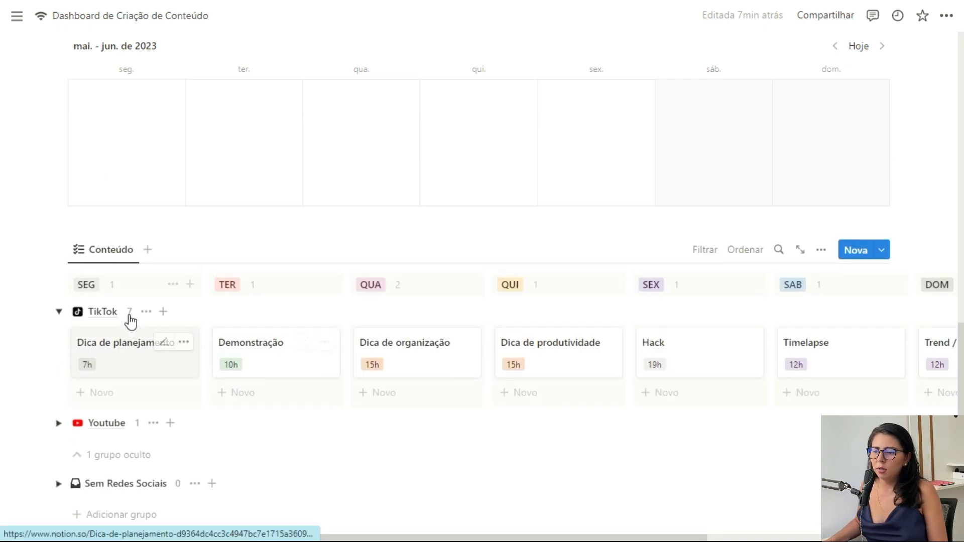
scroll(357, 150, "up", 3)
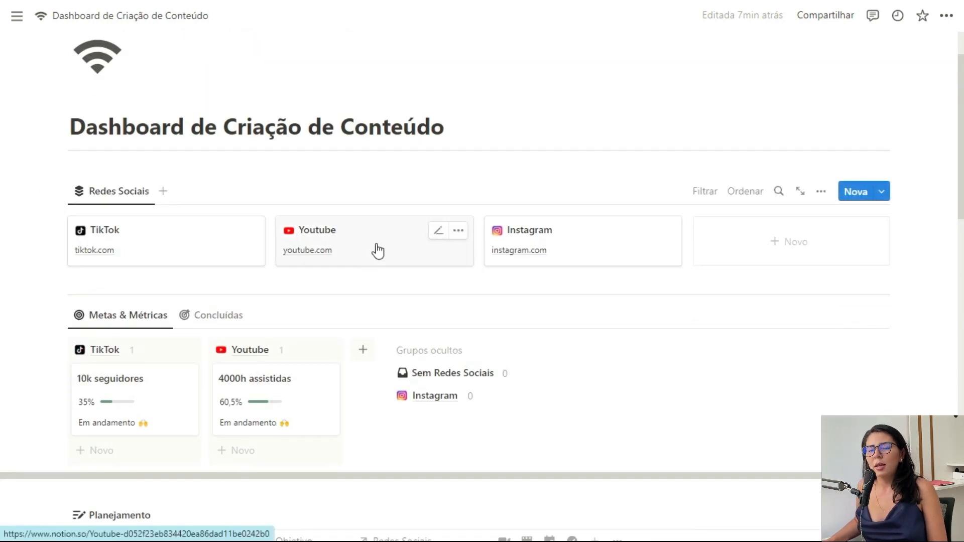
Step: Scroll to the top of the page above the Dashboard de Criação de Conteúdo title
scroll(382, 251, "up", 2)
scroll(530, 300, "down", 7)
scroll(927, 298, "up", 7)
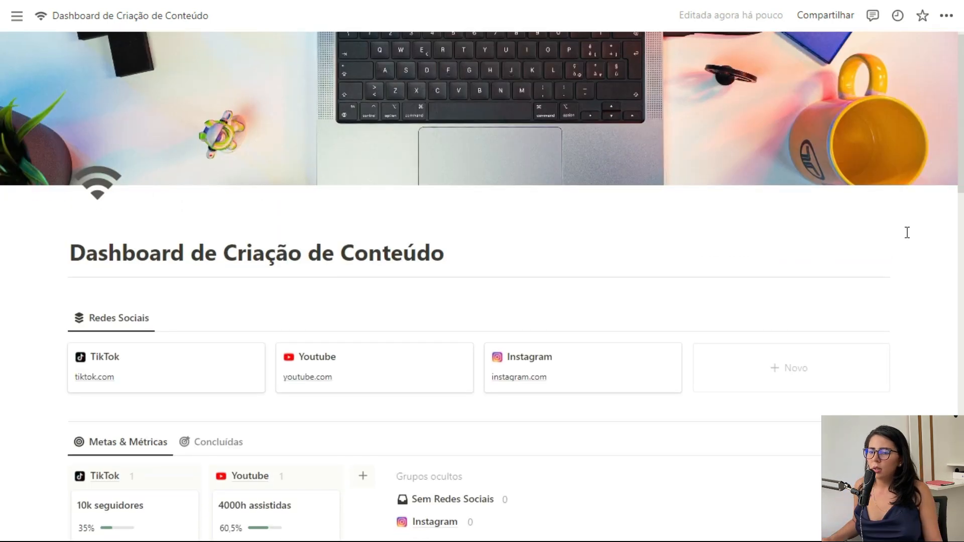
scroll(906, 231, "down", 10)
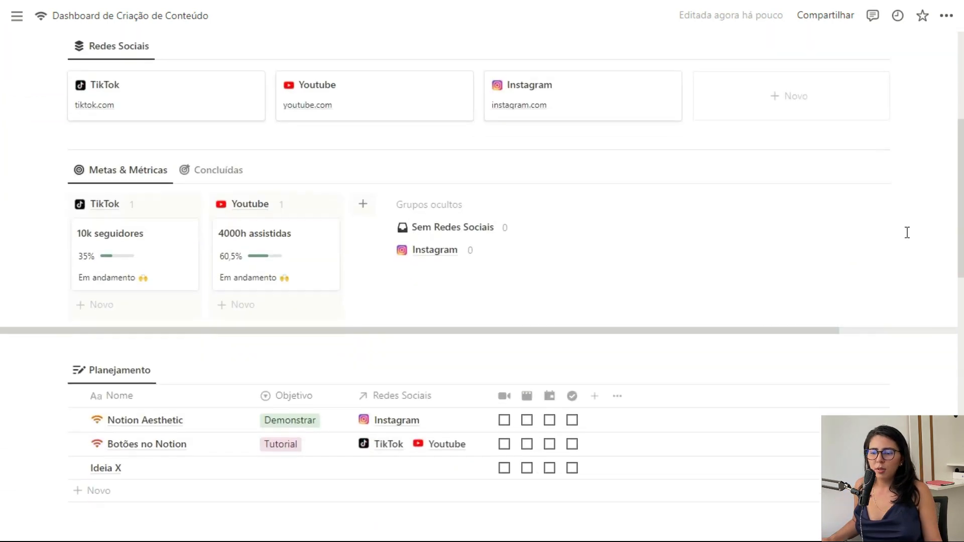
scroll(907, 232, "up", 9)
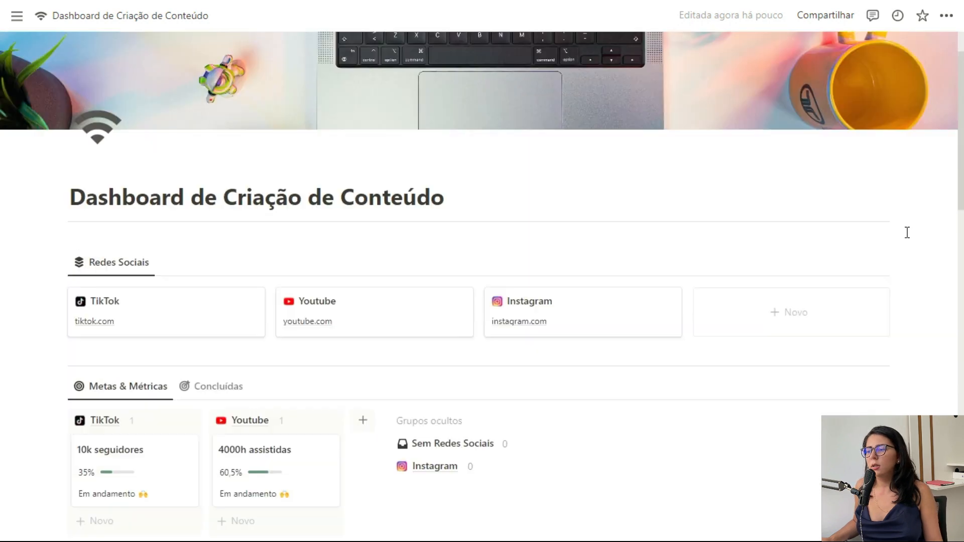